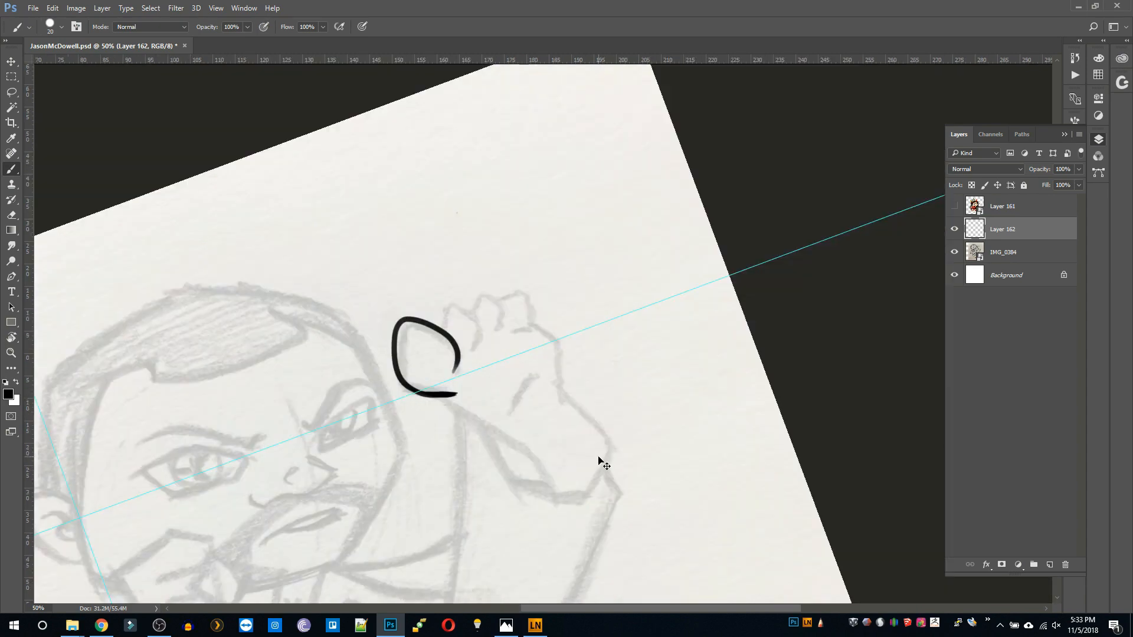
Undo the current big-toe stroke and redraw the big toe's outline in black over the pencil sketch.
key("ctrl+z")
key("r")
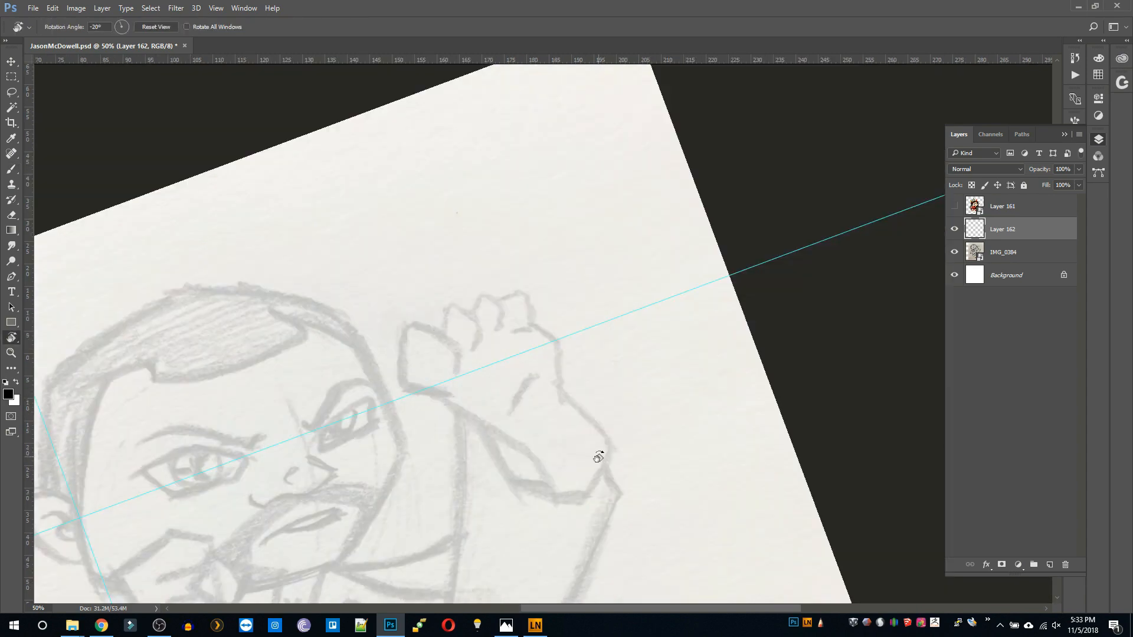
left_click_drag(662, 329, 659, 367)
key("ctrl+z")
mouse_move(435, 363)
left_mouse_down()
mouse_move(458, 349)
mouse_move(451, 354)
mouse_move(413, 286)
left_mouse_up()
key("ctrl+z")
key("ctrl+z")
key("ctrl+z")
mouse_move(446, 365)
left_mouse_down()
mouse_move(460, 315)
mouse_move(455, 342)
left_mouse_up()
Choose another brush preset for the Eraser and raise its flow to 100%.
key("e")
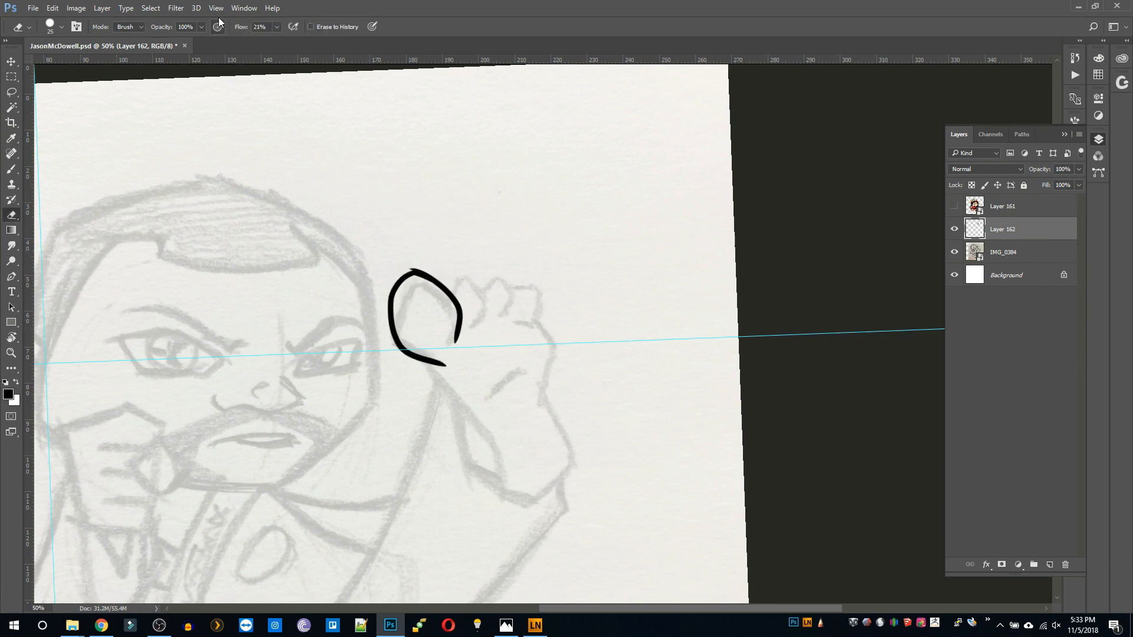
left_click(1098, 135)
left_click(1075, 139)
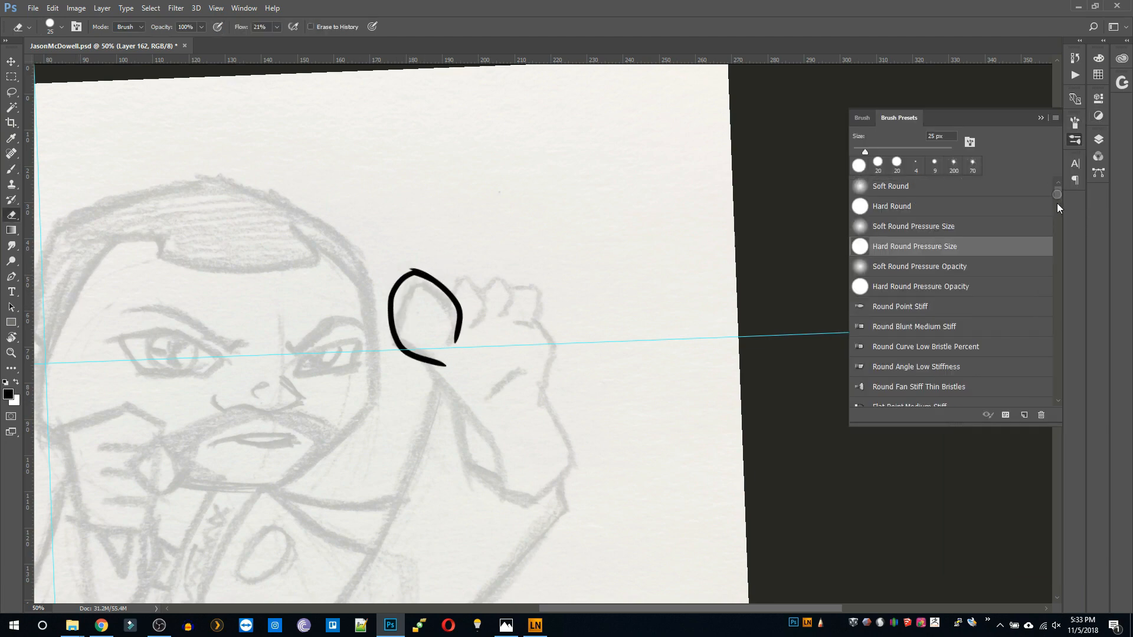
left_click_drag(1056, 203, 1060, 396)
left_click(948, 359)
left_click(1042, 117)
left_click_drag(415, 276, 441, 287)
key("ctrl+z")
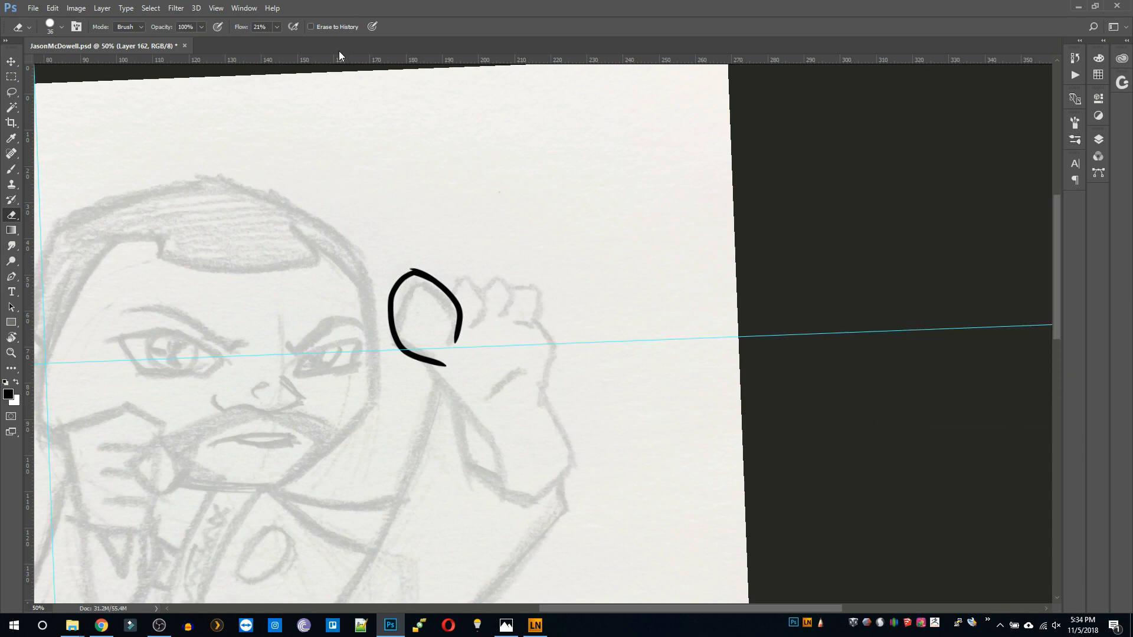
left_click(277, 28)
left_click_drag(274, 40, 327, 41)
Erase the stray stroke end at the big toe's tip and thicken the toe's outer edge.
left_click_drag(397, 274, 416, 267)
key("r")
mouse_move(594, 406)
left_mouse_down()
mouse_move(619, 293)
mouse_move(610, 280)
left_mouse_up()
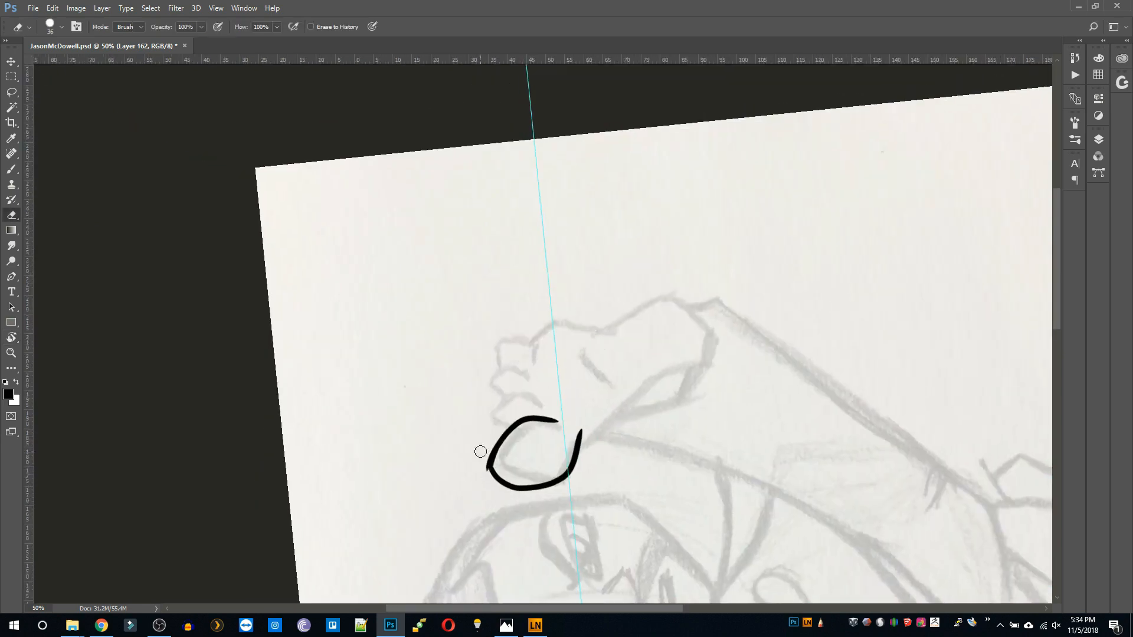
key("b")
key("r")
left_click_drag(553, 401, 481, 465)
key("b")
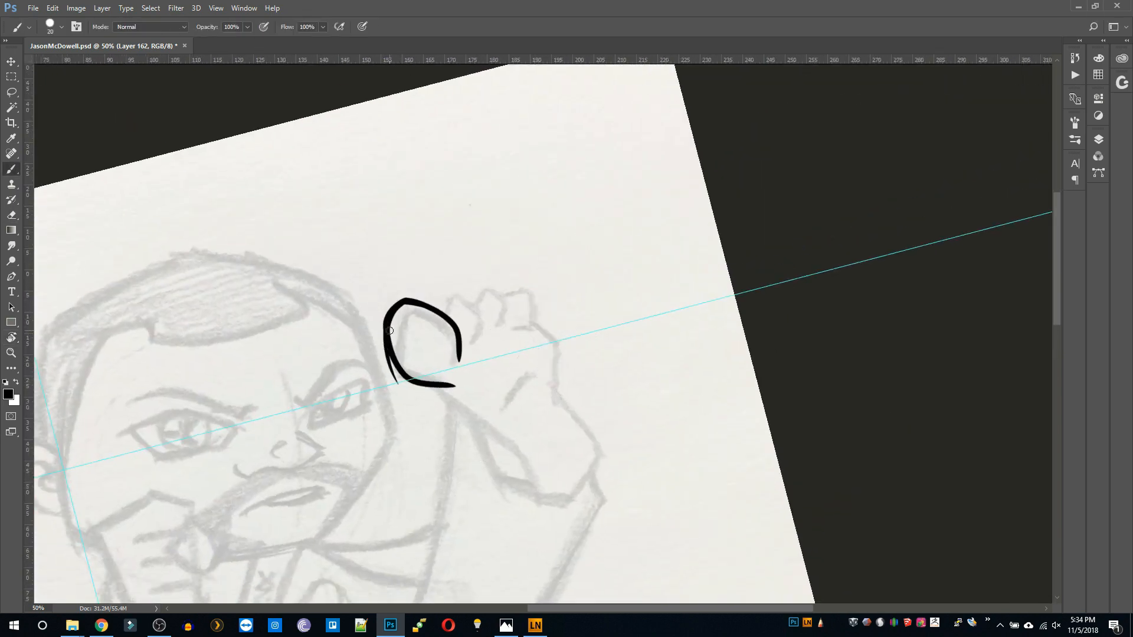
Ink the smaller toes beside the big toe and the outer edge of the ball of the foot.
key("r")
left_click_drag(617, 347, 608, 374)
key("b")
mouse_move(458, 279)
left_mouse_down()
mouse_move(473, 321)
mouse_move(541, 277)
mouse_move(537, 322)
left_mouse_up()
key("ctrl+z")
key("ctrl+z")
key("ctrl+z")
key("ctrl+z")
key("ctrl+z")
key("ctrl+z")
mouse_move(520, 281)
left_mouse_down()
mouse_move(539, 328)
mouse_move(539, 393)
left_mouse_up()
Hide the guides and ink the foot's inner edge from the big toe down past the arch.
key("e")
mouse_move(419, 348)
left_mouse_down()
mouse_move(431, 326)
mouse_move(490, 494)
left_mouse_up()
key("ctrl+semicolon")
key("b")
key("ctrl+z")
left_click_drag(455, 406, 479, 484)
left_click_drag(414, 341, 458, 408)
left_click_drag(419, 343, 455, 395)
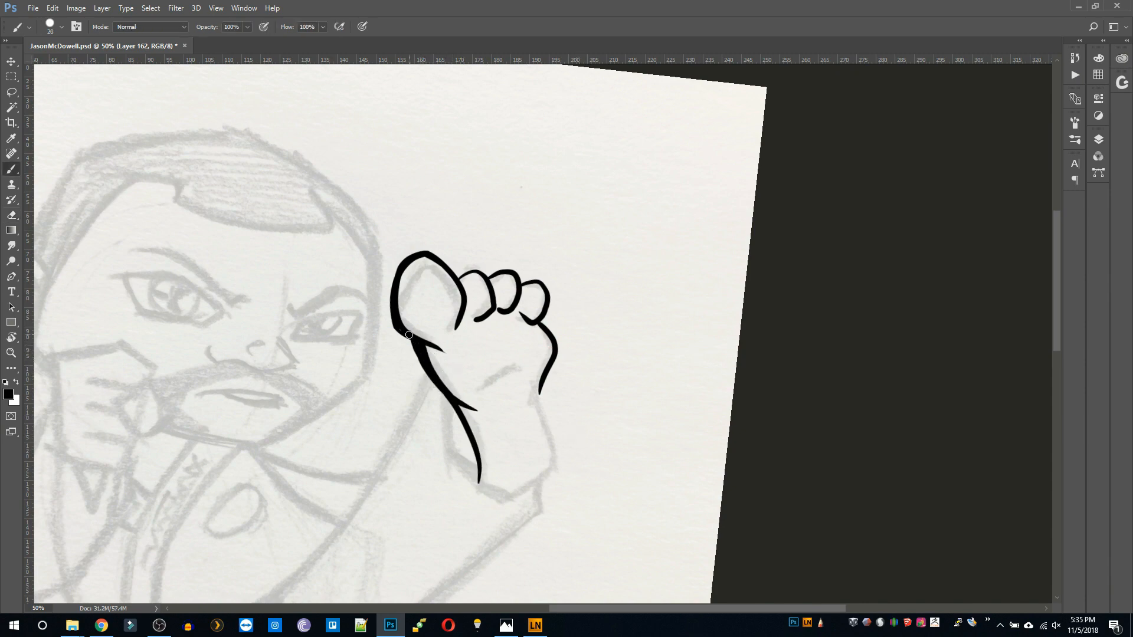
Ink the heel and the crease in the sole, and thicken the toe outlines.
left_click_drag(541, 384, 482, 468)
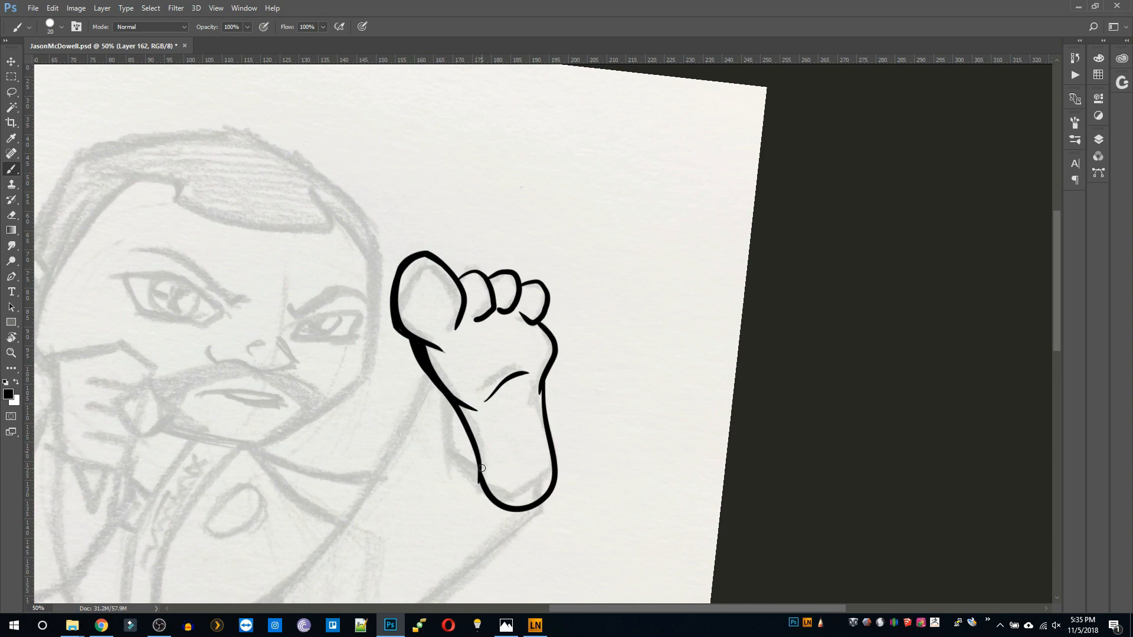
key("r")
left_click_drag(538, 283, 612, 322)
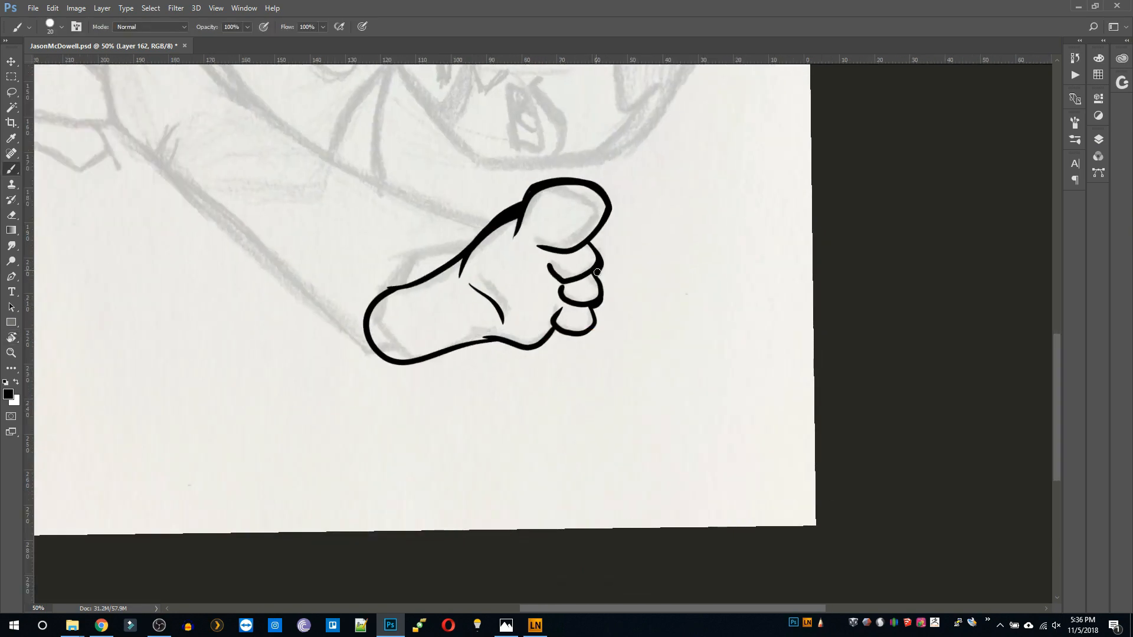
key("r")
left_click_drag(594, 318, 806, 392)
Add a new layer and ink the raised leg's inner edge up to the foot with a 50 px brush.
left_click(1098, 139)
left_click(1049, 565)
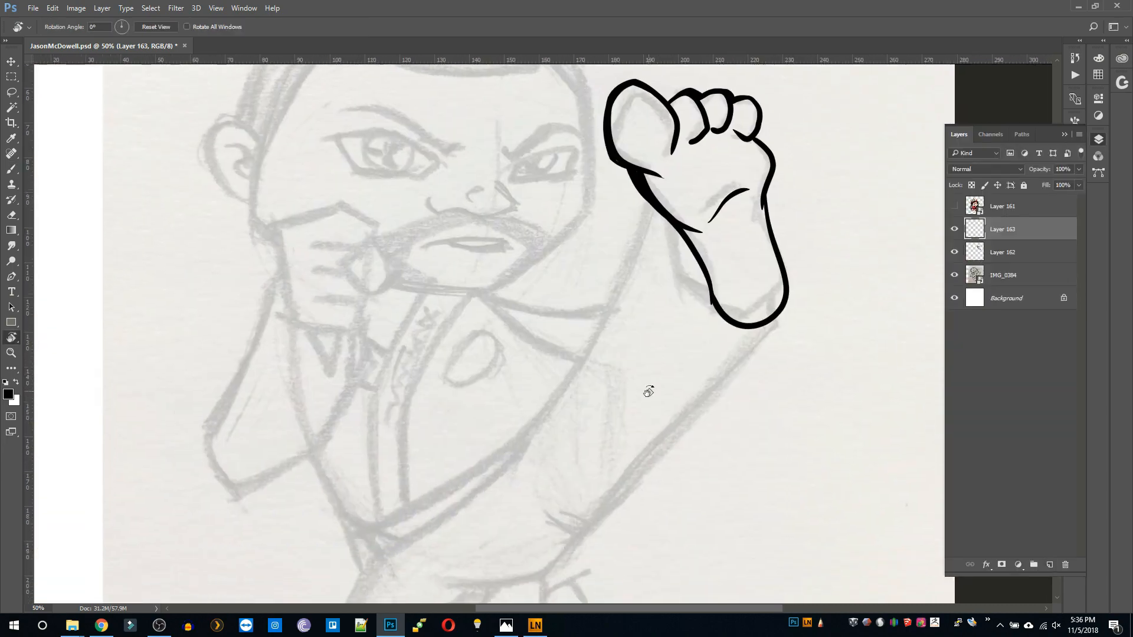
key("b")
left_click_drag(515, 485, 660, 113)
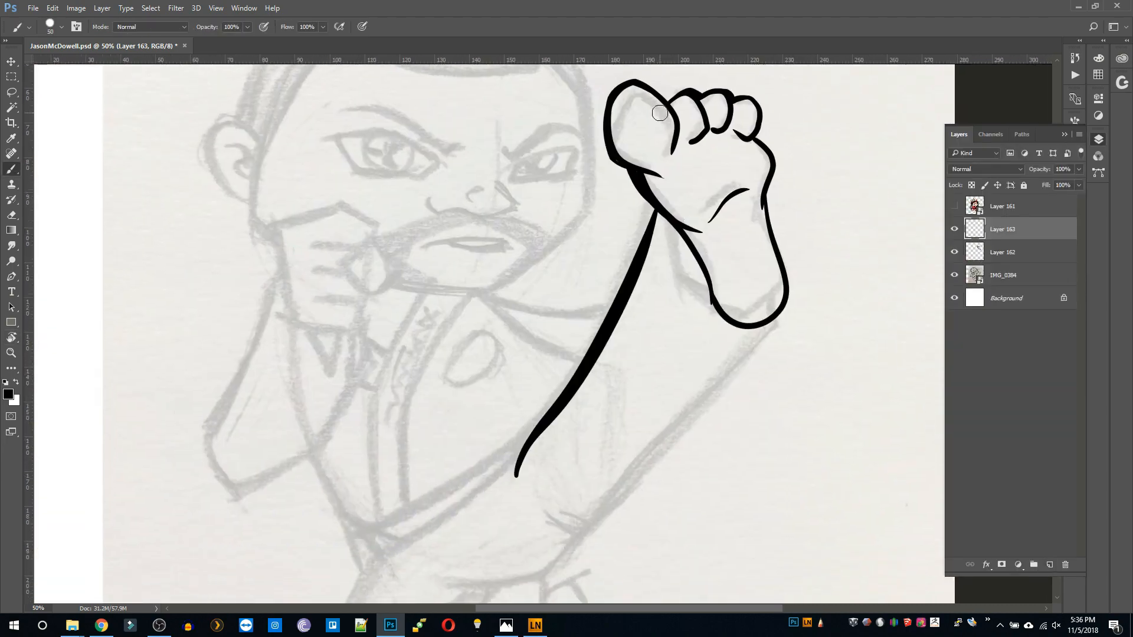
Redraw the raised leg's inner edge, ink its underside up to the heel and erase the overshooting ends.
mouse_move(569, 545)
left_mouse_down()
mouse_move(689, 436)
mouse_move(742, 404)
mouse_move(844, 287)
left_mouse_up()
key("ctrl+z")
key("ctrl+z")
key("ctrl+z")
left_click_drag(566, 542, 856, 285)
key("ctrl+z")
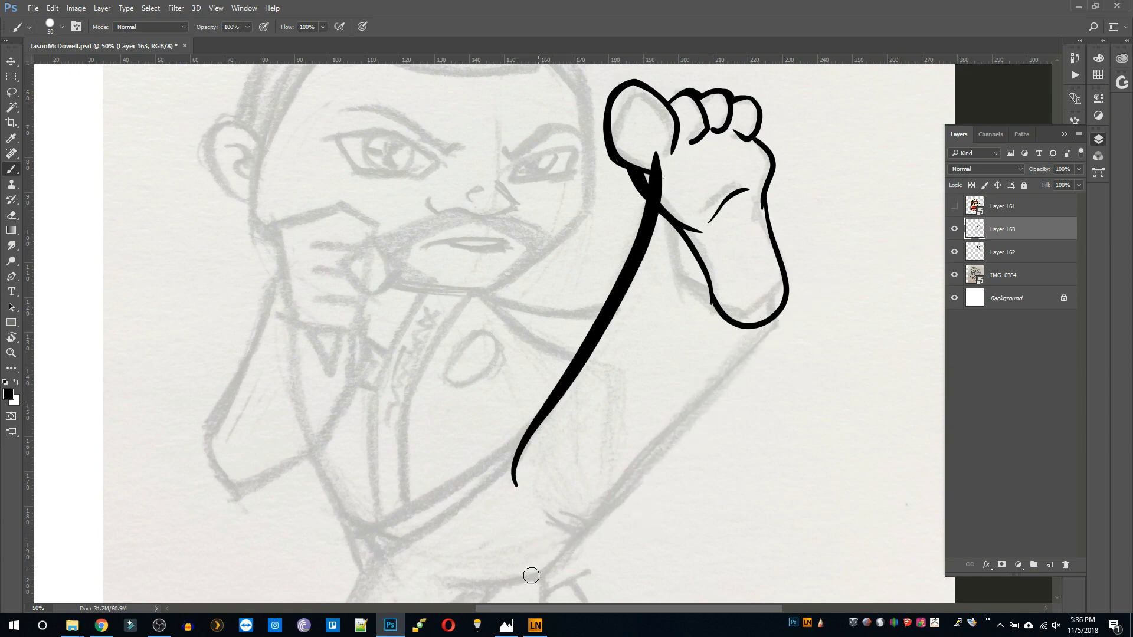
left_click_drag(475, 581, 862, 283)
left_click_drag(775, 335, 781, 288)
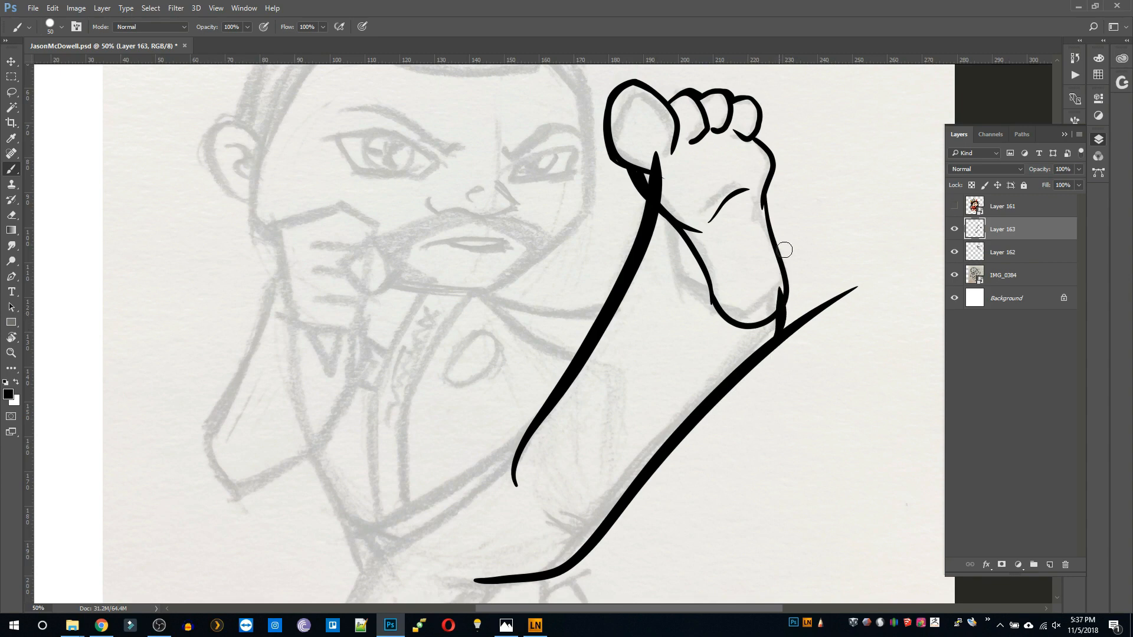
key("e")
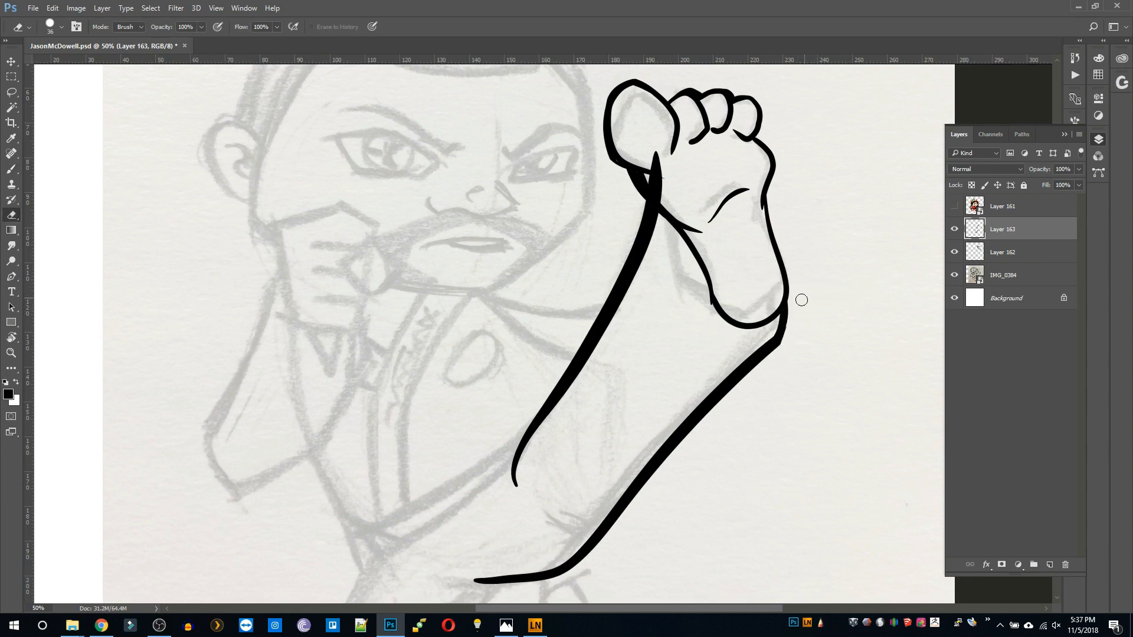
Ink the ankle contour alongside the heel with a 20 px brush.
key("b")
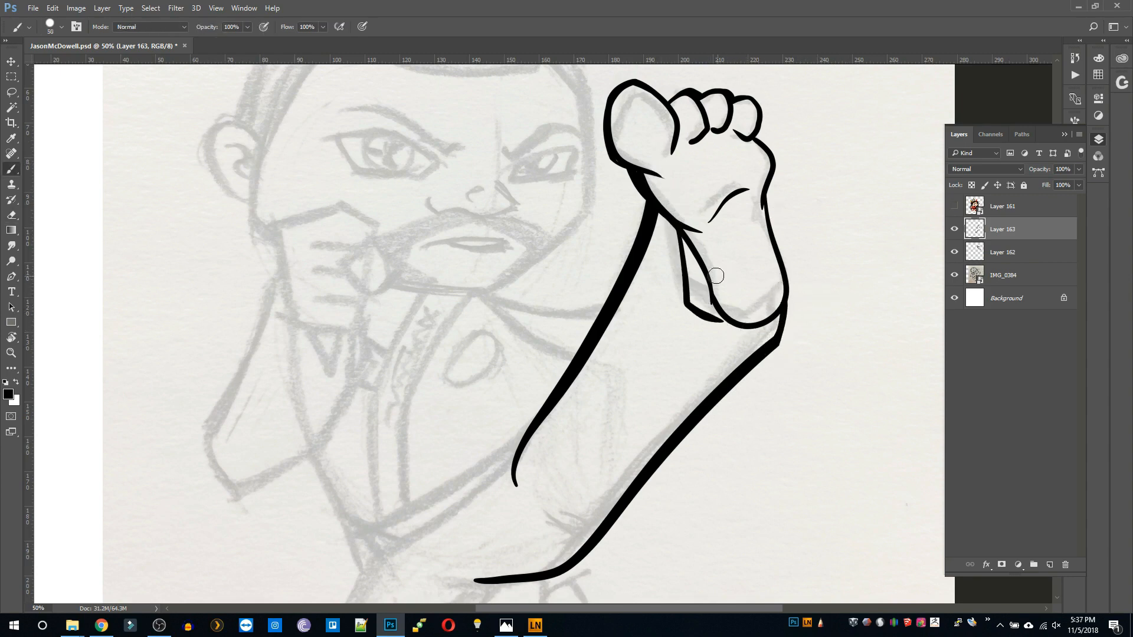
key("ctrl+z")
left_click_drag(679, 230, 749, 327)
key("ctrl+z")
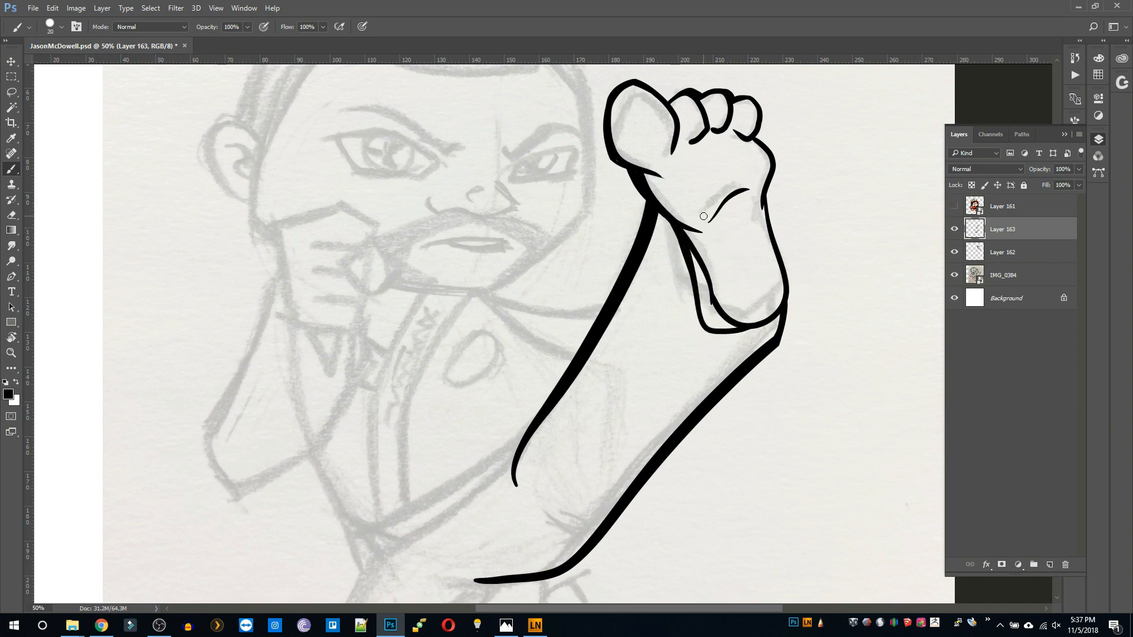
Scale down the IMG_0384 sketch layer and reposition it beneath the inked leg.
key("z")
left_click(595, 349, "alt")
left_click(998, 253)
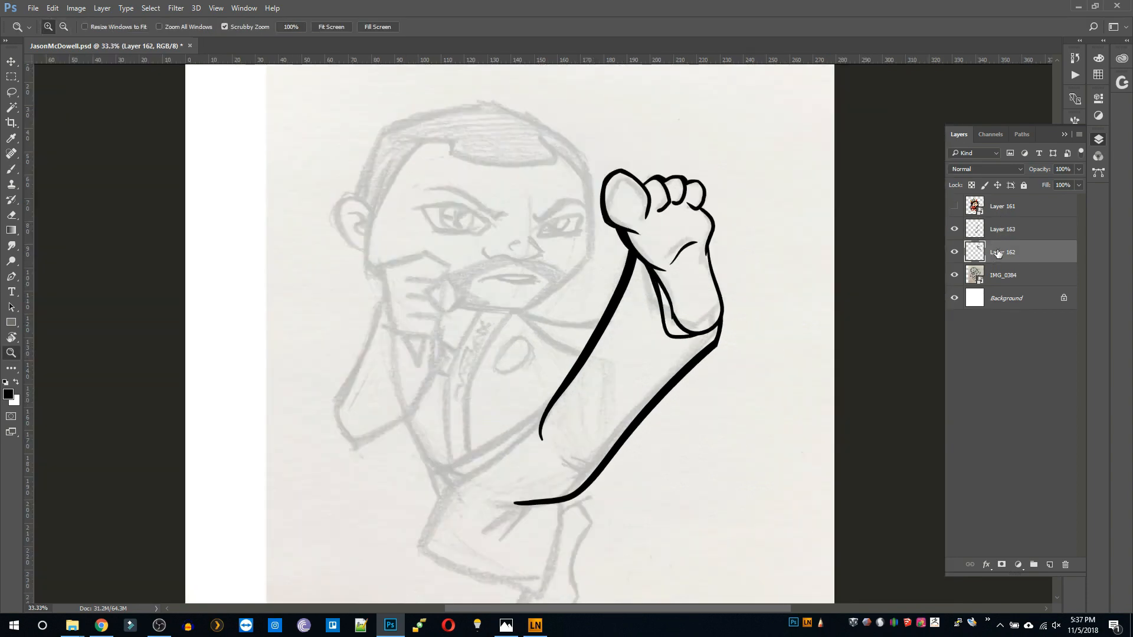
left_click(1000, 231)
left_click(997, 252)
left_click(1003, 275)
key("ctrl+t")
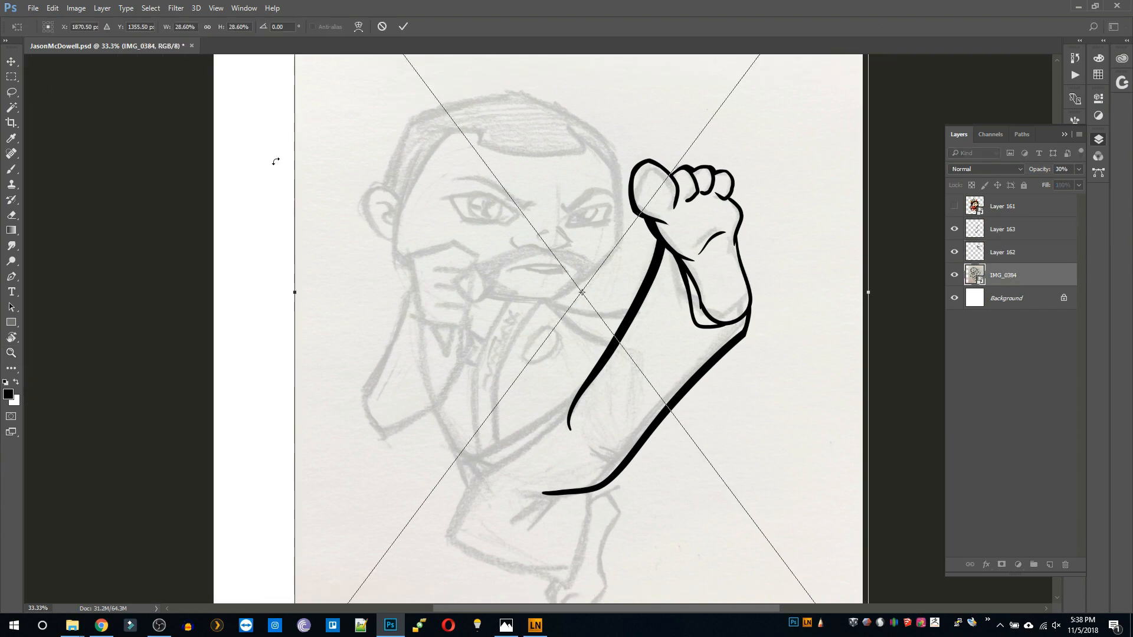
scroll(235, 27, "down", 2)
scroll(234, 27, "up", 1)
key("Return")
key("Return")
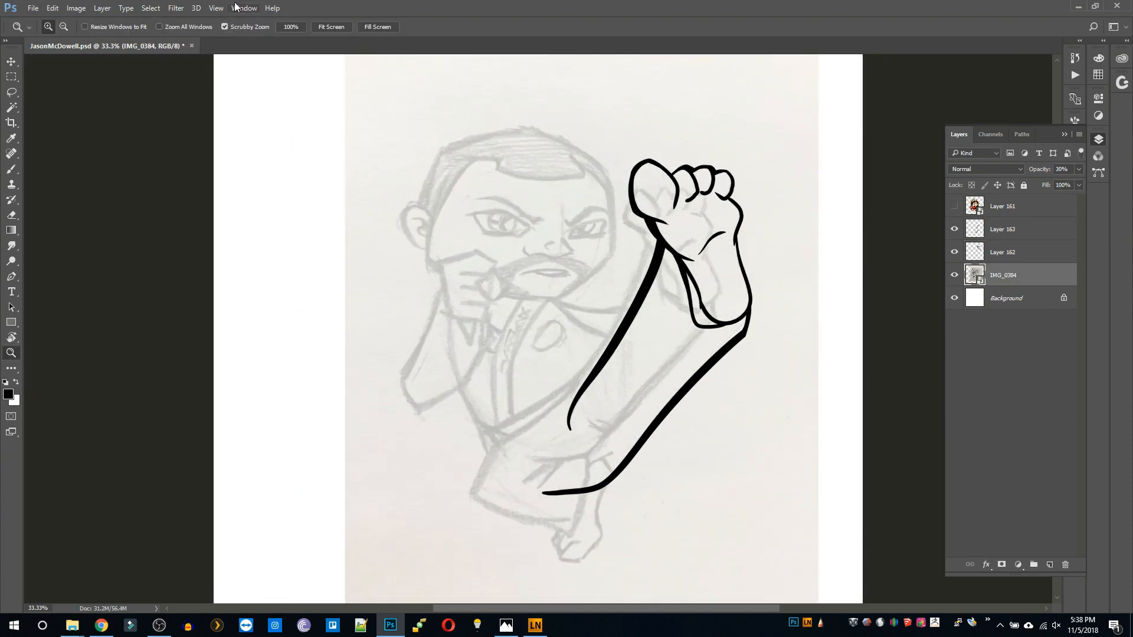
key("v")
left_click_drag(540, 290, 549, 325)
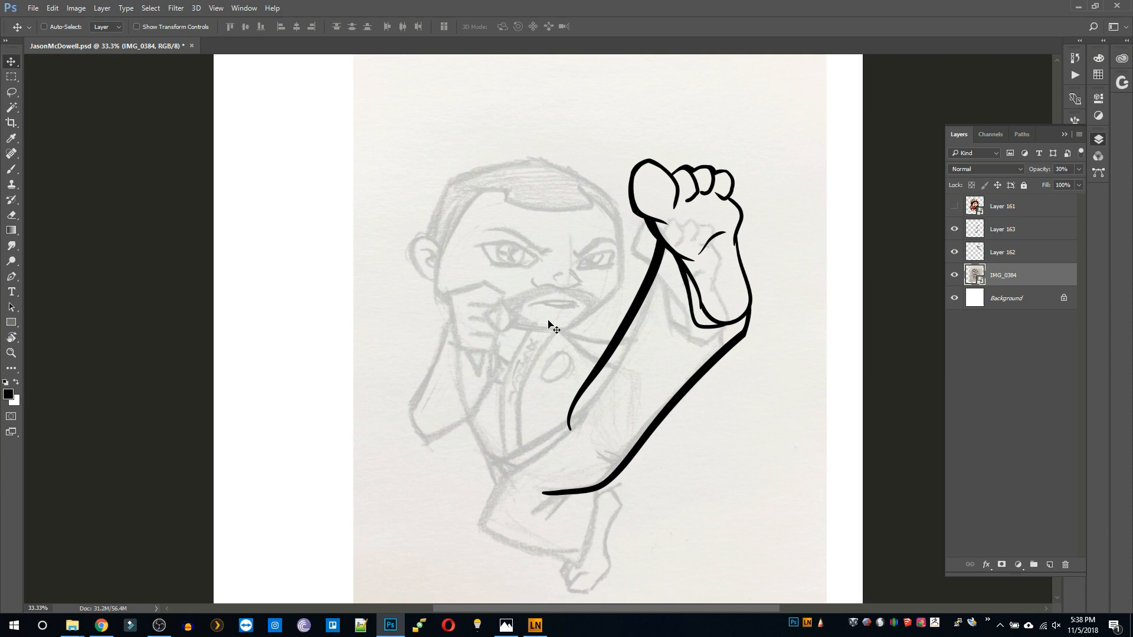
Rotate the IMG_0384 sketch and both line-art layers together slightly clockwise.
left_click(1005, 230, "shift")
key("ctrl+t")
left_click_drag(880, 234, 880, 256)
key("Return")
Add a new layer above Layer 163 and ink the torso's outer side and the shoulder line below the chin.
left_click(1017, 230)
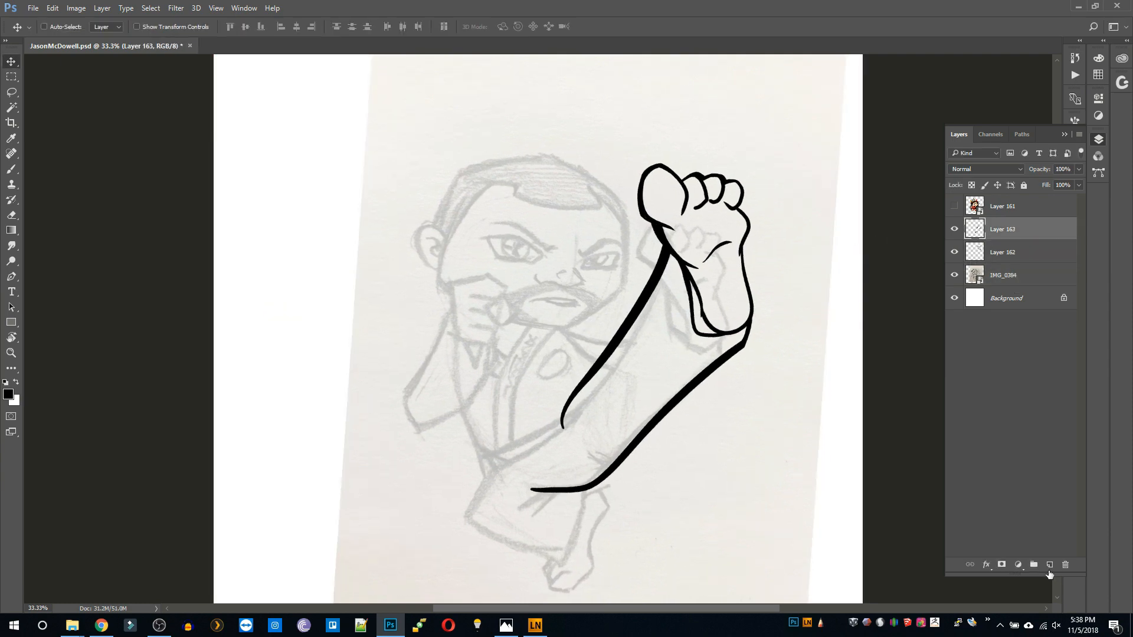
left_click(1050, 565)
key("b")
key("ctrl+plus")
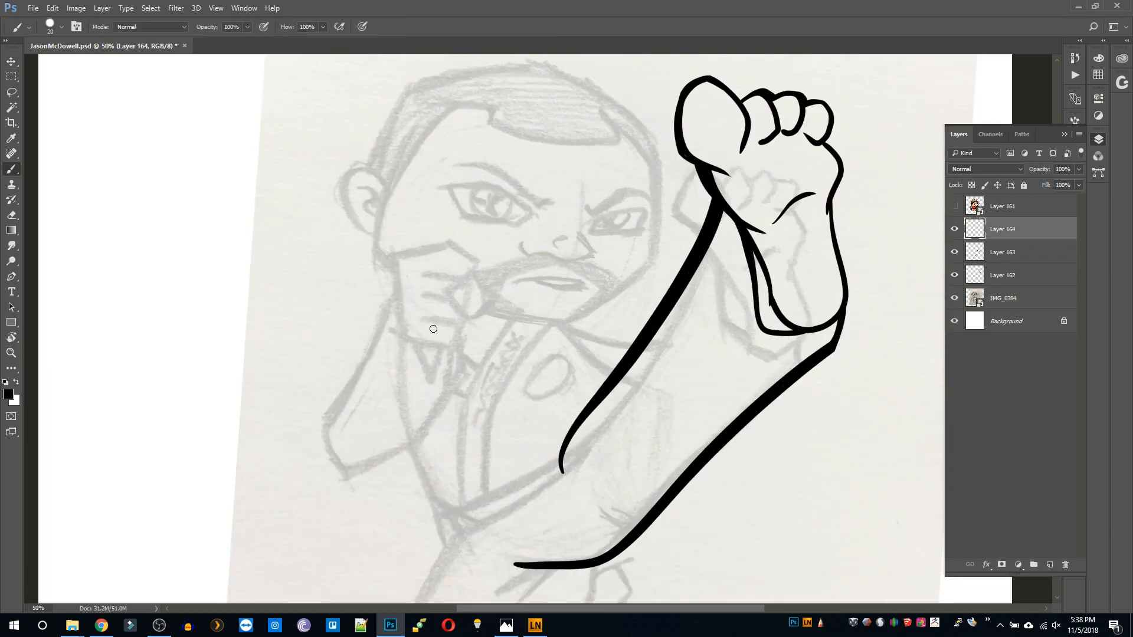
left_click_drag(430, 284, 474, 562)
mouse_move(551, 309)
left_mouse_down()
mouse_move(618, 365)
mouse_move(648, 373)
mouse_move(617, 359)
left_mouse_up()
key("ctrl+z")
left_click_drag(535, 358, 554, 292)
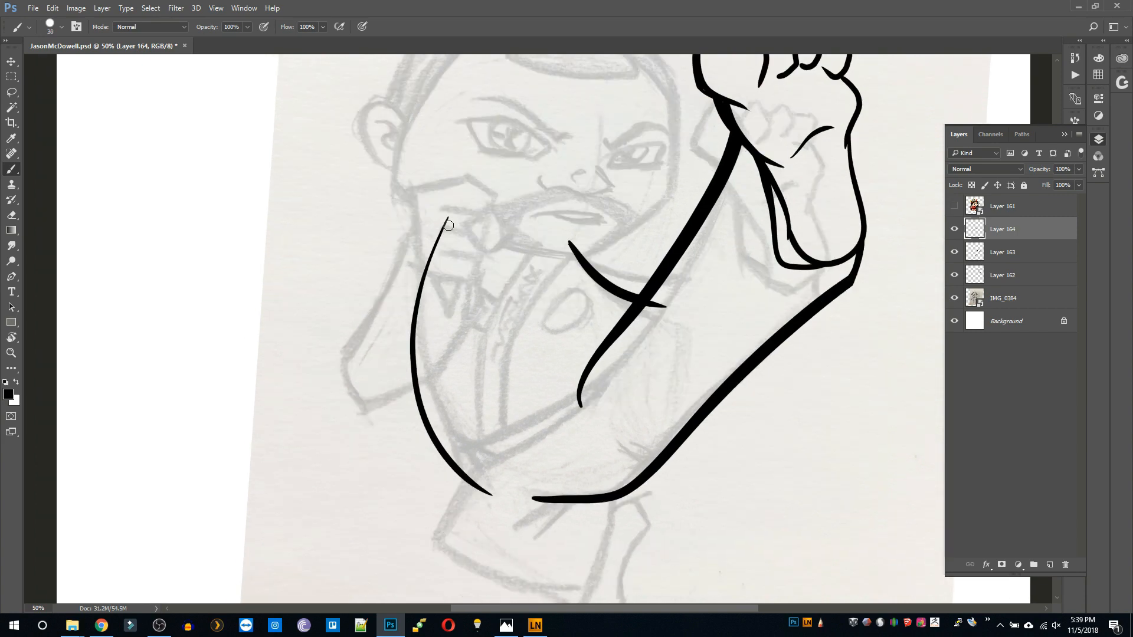
Redraw the torso's outer curve as a heavier stroke and refine its upper tip.
mouse_move(448, 223)
left_mouse_down()
mouse_move(480, 487)
mouse_move(420, 307)
mouse_move(488, 494)
mouse_move(429, 260)
mouse_move(478, 482)
left_mouse_up()
key("ctrl+z")
key("ctrl+z")
key("ctrl+z")
key("ctrl+z")
mouse_move(427, 269)
left_mouse_down()
mouse_move(414, 326)
mouse_move(506, 502)
left_mouse_up()
key("ctrl+z")
key("ctrl+z")
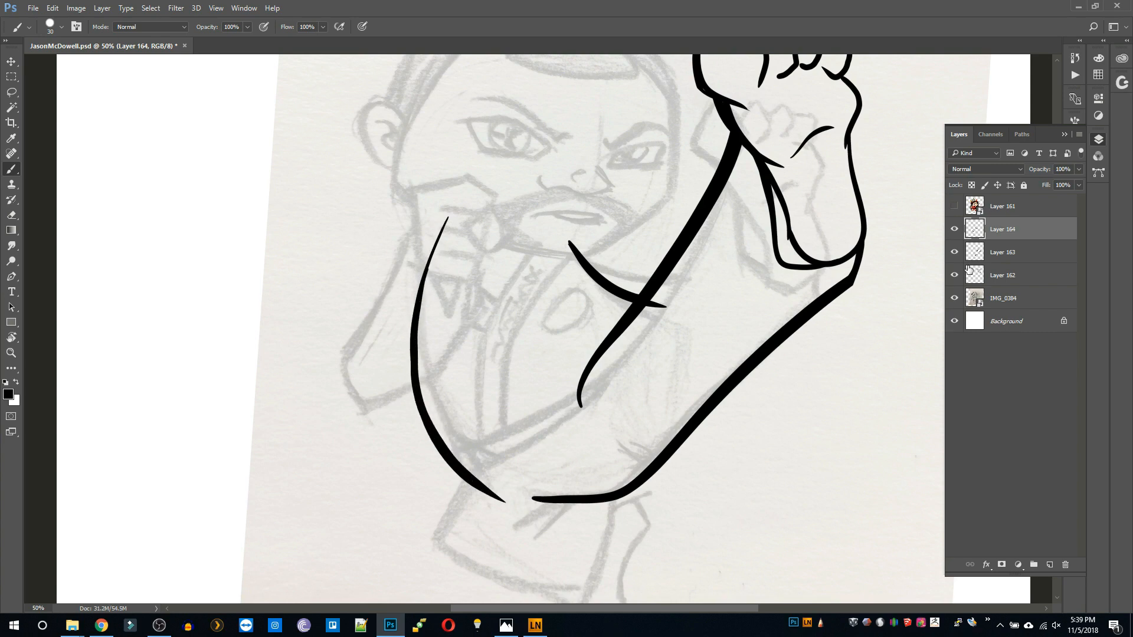
left_click_drag(728, 476, 759, 477)
key("e")
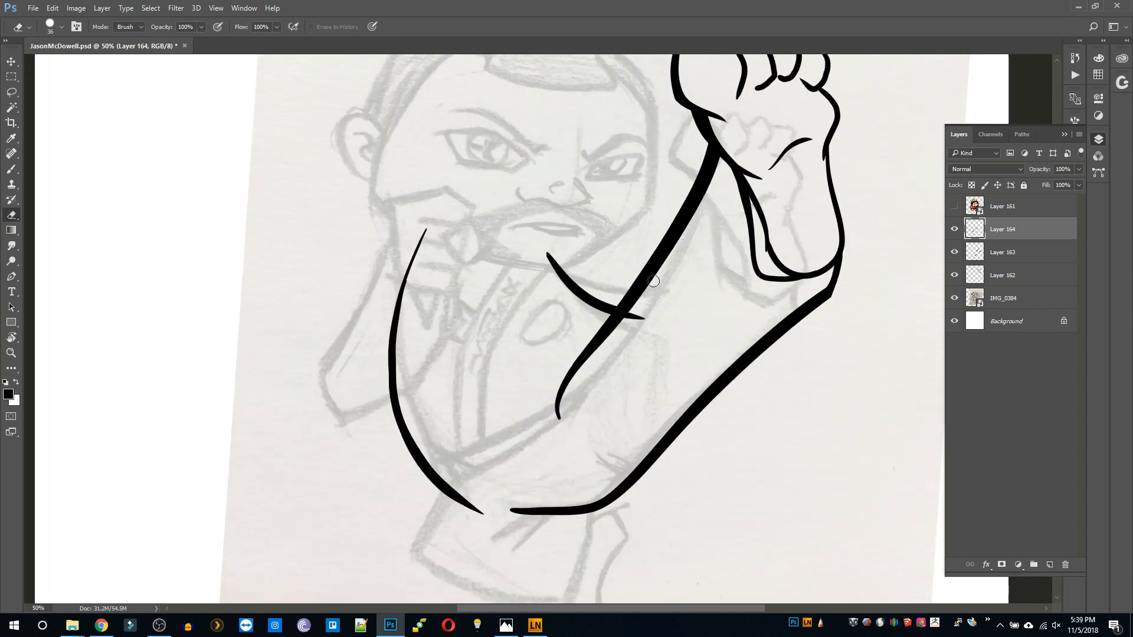
key("b")
left_click_drag(429, 227, 422, 243)
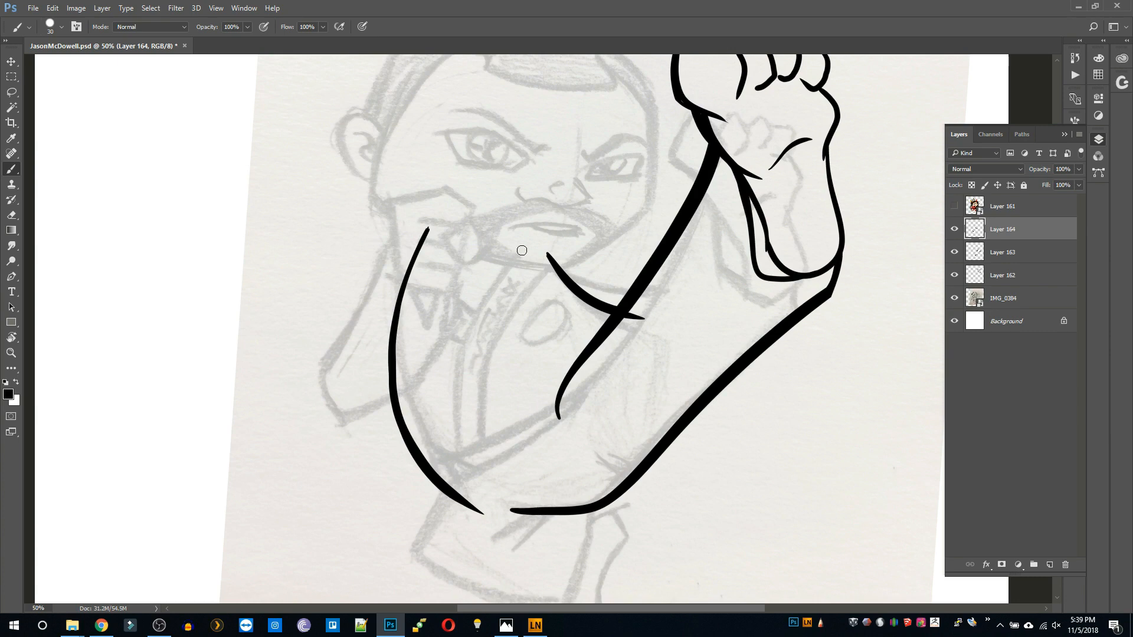
Ink the jacket's two long lapel curves and two short parallel lines for the opposite collar edge.
mouse_move(528, 239)
left_mouse_down()
mouse_move(455, 492)
mouse_move(528, 293)
mouse_move(595, 243)
left_mouse_up()
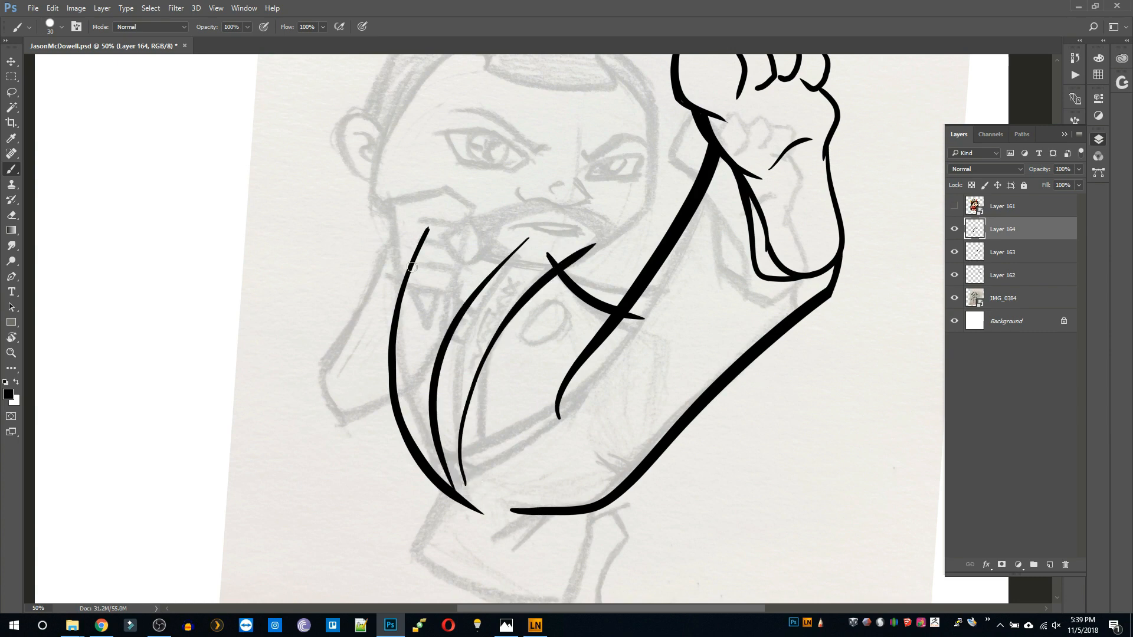
left_click_drag(419, 257, 464, 307)
key("ctrl+z")
key("ctrl+z")
left_click_drag(423, 241, 466, 303)
key("ctrl+z")
key("ctrl+z")
left_click_drag(465, 303, 420, 230)
left_click_drag(451, 325, 411, 261)
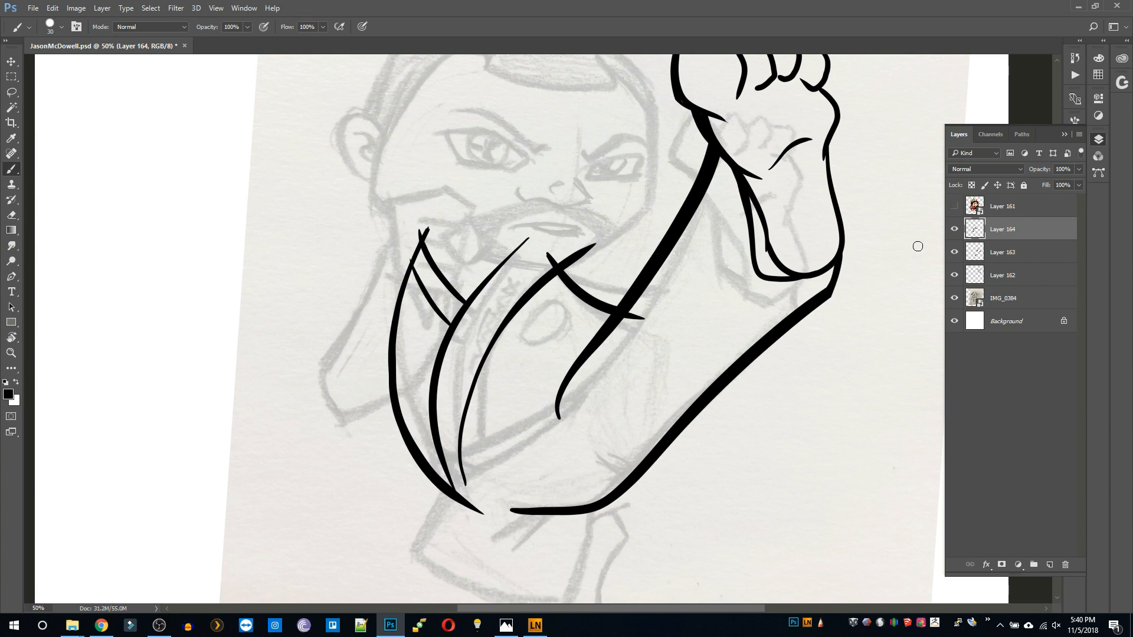
Ink the supporting leg's trouser outline below the torso with a 45 px brush.
left_click_drag(624, 524, 622, 439)
mouse_move(435, 403)
left_mouse_down()
mouse_move(432, 533)
mouse_move(581, 468)
left_mouse_up()
key("ctrl+z")
mouse_move(432, 533)
left_mouse_down()
mouse_move(581, 477)
mouse_move(586, 384)
left_mouse_up()
key("ctrl+z")
key("ctrl+z")
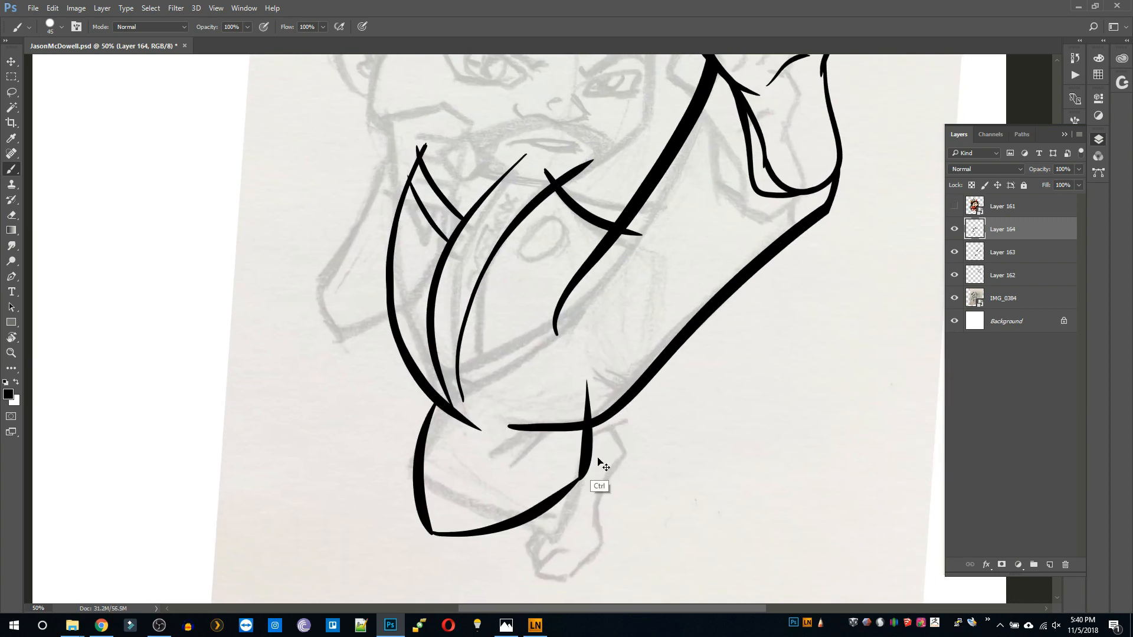
key("ctrl+z")
mouse_move(576, 480)
left_mouse_down()
mouse_move(587, 380)
mouse_move(600, 405)
left_mouse_up()
Erase the overshooting stroke ends on the jacket and leg, and merge the three line-art layers into one.
key("e")
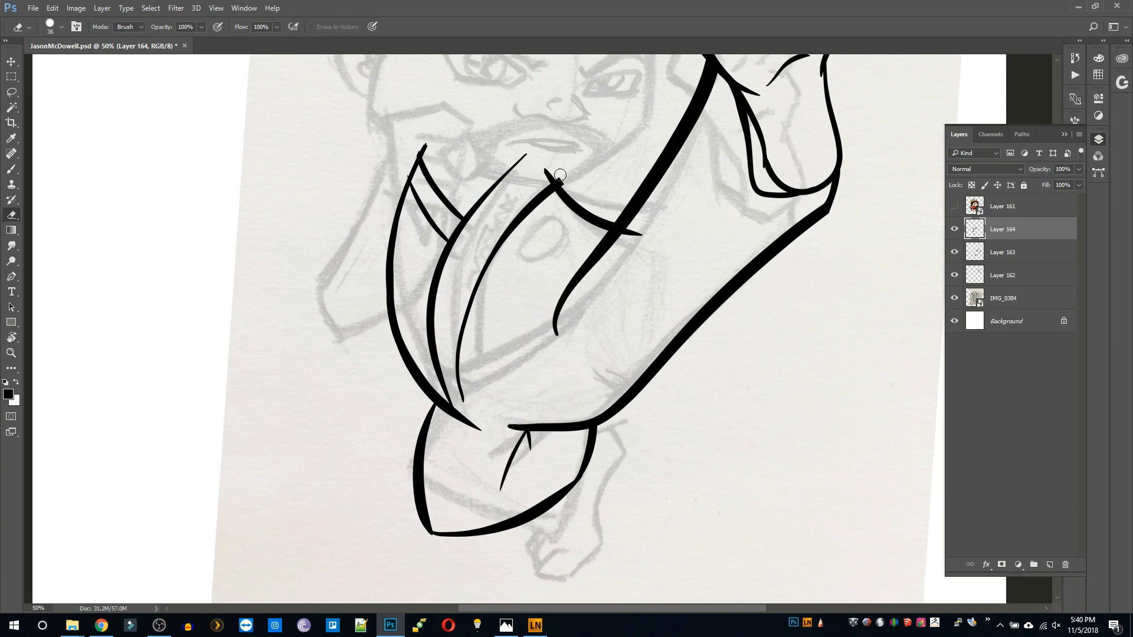
left_click(593, 198, "alt")
left_click_drag(655, 187, 660, 270)
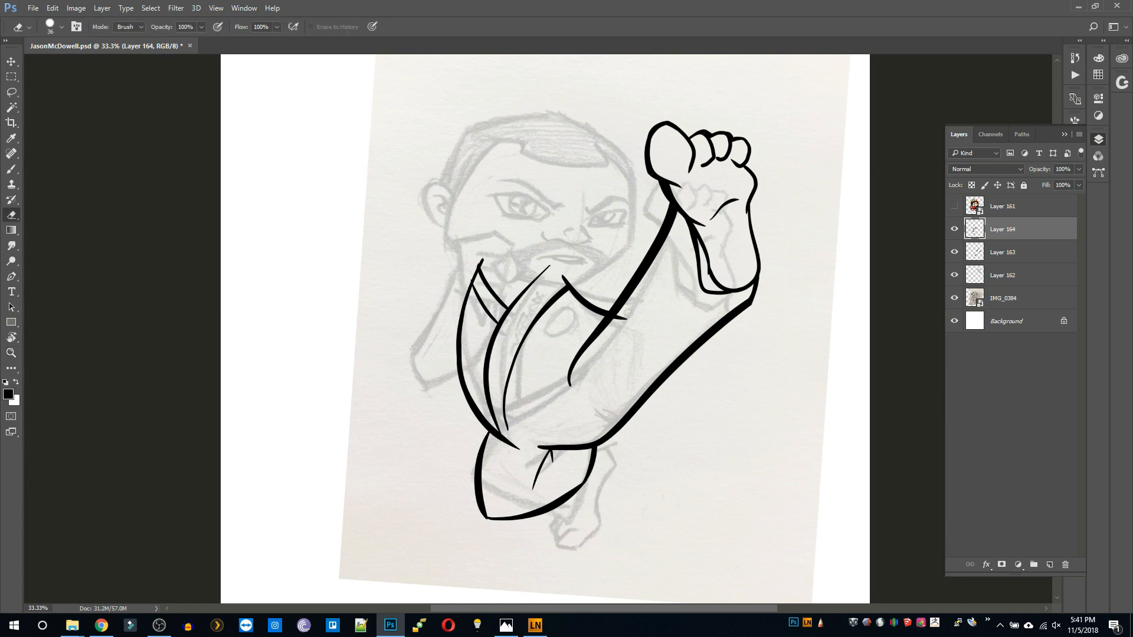
key("ctrl+e")
key("ctrl+e")
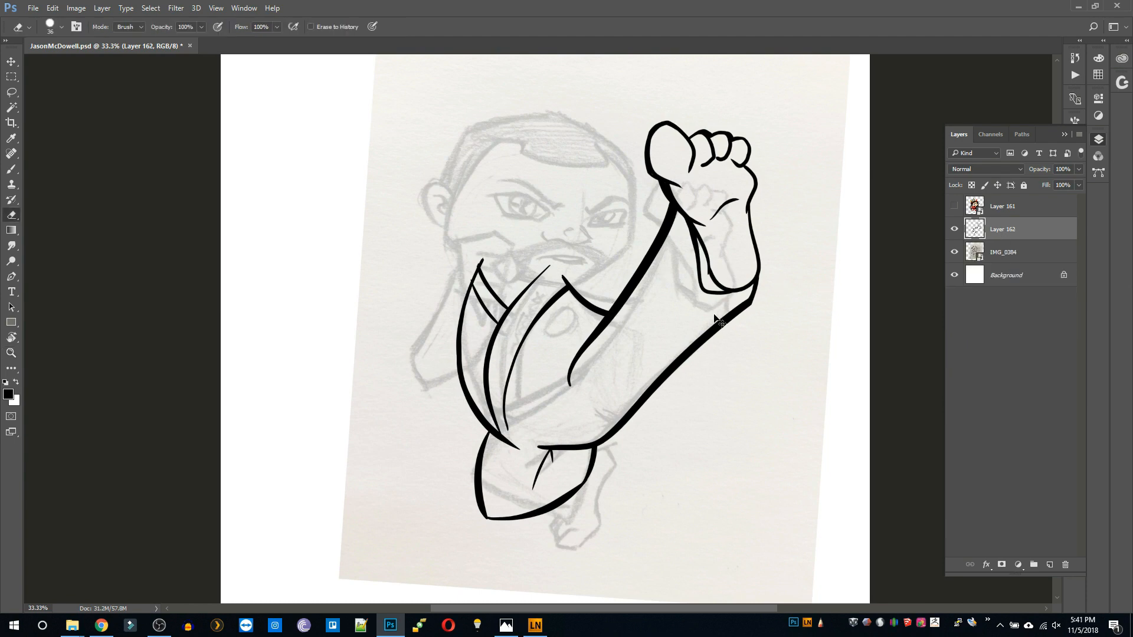
Rotate only the IMG_0384 sketch layer slightly counterclockwise.
key("ctrl+t")
key("Escape")
left_click(1000, 253)
key("ctrl+t")
mouse_move(883, 333)
left_mouse_down()
mouse_move(885, 284)
mouse_move(883, 323)
left_mouse_up()
key("Return")
Add a new layer above the sketch and ink the outline of the eyebrow nearest the raised foot.
left_click(1050, 565)
key("b")
left_click(575, 195, "ctrl")
left_click(576, 195, "ctrl")
left_click(575, 195, "ctrl")
left_click_drag(575, 195, 623, 251)
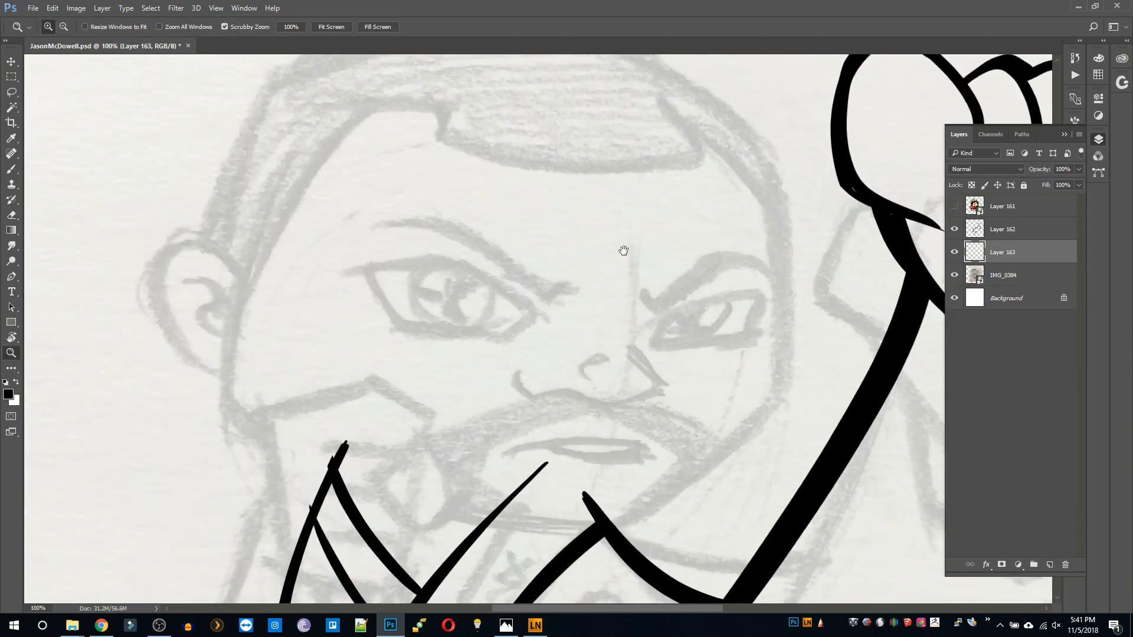
mouse_move(647, 297)
left_mouse_down()
mouse_move(698, 299)
mouse_move(782, 267)
left_mouse_up()
key("ctrl+z")
left_click_drag(646, 296, 780, 264)
key("ctrl+z")
key("ctrl+z")
key("ctrl+z")
left_click_drag(669, 294, 777, 266)
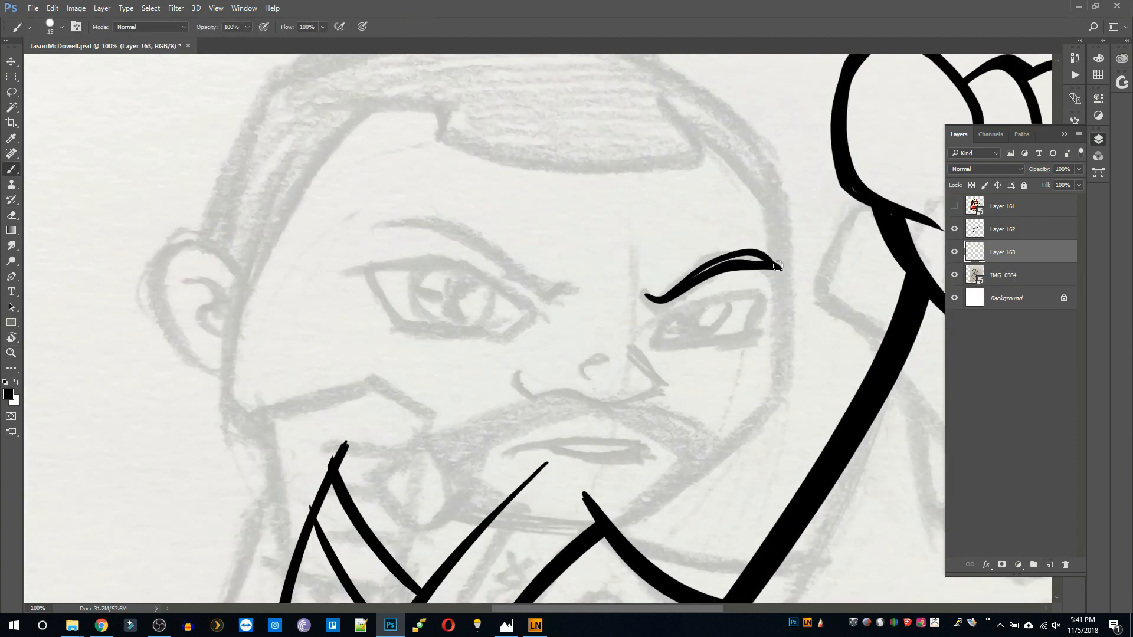
Ink the eyebrow farthest from the raised foot as a tapered shape with a 20 px brush.
left_click_drag(387, 231, 546, 295)
key("r")
left_click_drag(615, 222, 696, 319)
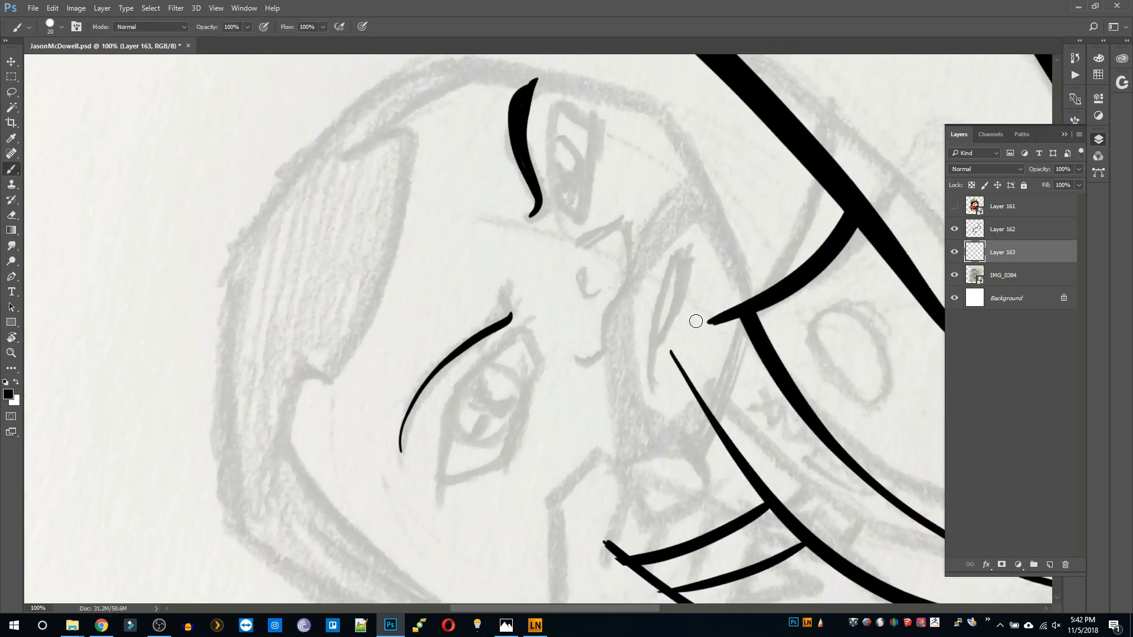
mouse_move(467, 351)
left_mouse_down()
mouse_move(413, 477)
mouse_move(409, 446)
left_mouse_up()
key("ctrl+z")
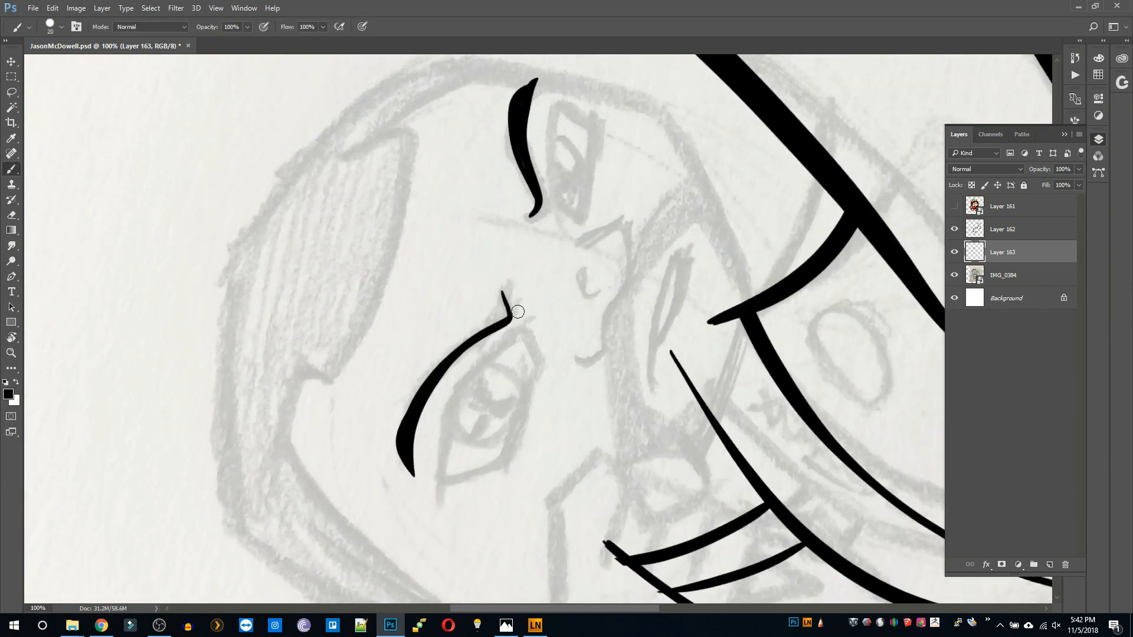
Ink the upper and lower lid lines of the eye farthest from the raised foot.
left_click_drag(533, 323, 445, 535)
key("ctrl+z")
left_click_drag(443, 479, 523, 430)
key("ctrl+z")
left_click_drag(520, 436, 526, 416)
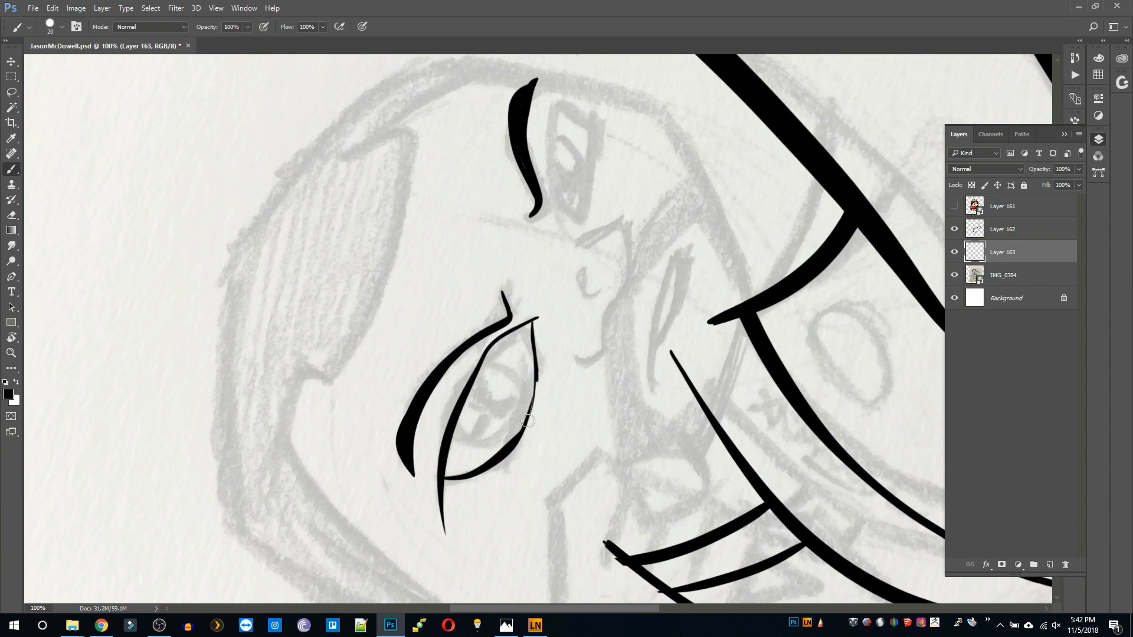
Ink the upper and lower lid curves of the eye nearest the raised foot.
left_click_drag(545, 92, 575, 213)
key("ctrl+z")
left_click_drag(547, 156, 581, 218)
left_click_drag(559, 98, 582, 221)
key("ctrl+z")
mouse_move(559, 98)
left_mouse_down()
mouse_move(562, 193)
mouse_move(582, 222)
mouse_move(595, 122)
left_mouse_up()
key("ctrl+z")
key("ctrl+z")
left_click_drag(581, 218, 593, 123)
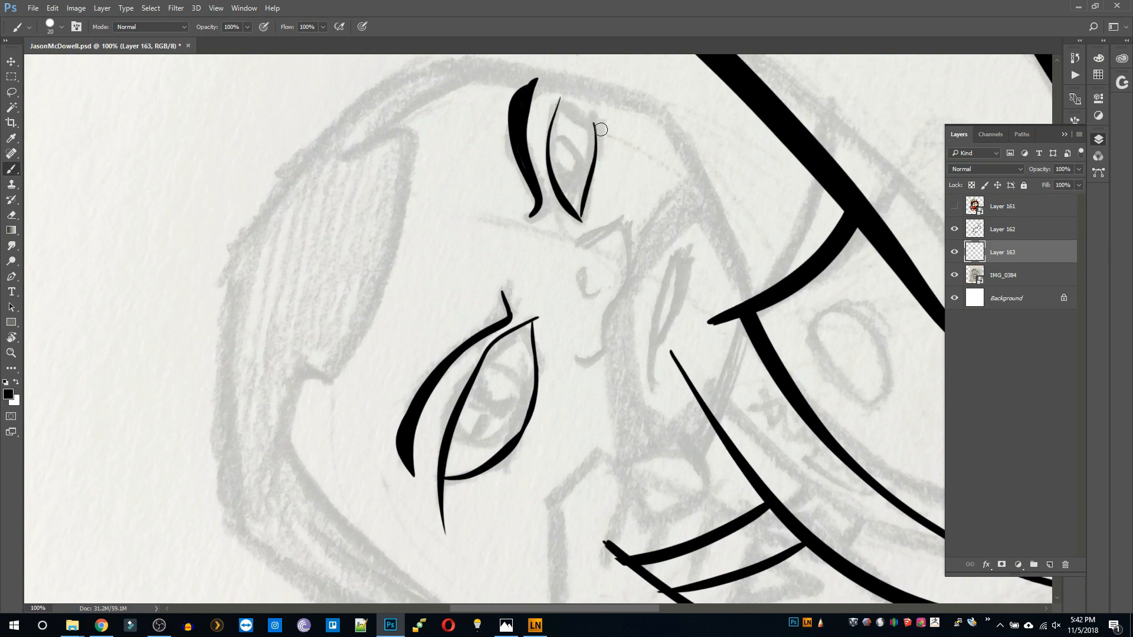
Close the outer corner of the eye outline nearest the raised foot.
key("r")
mouse_move(687, 183)
left_mouse_down()
mouse_move(741, 354)
mouse_move(712, 438)
left_mouse_up()
key("b")
left_click_drag(746, 340, 760, 309)
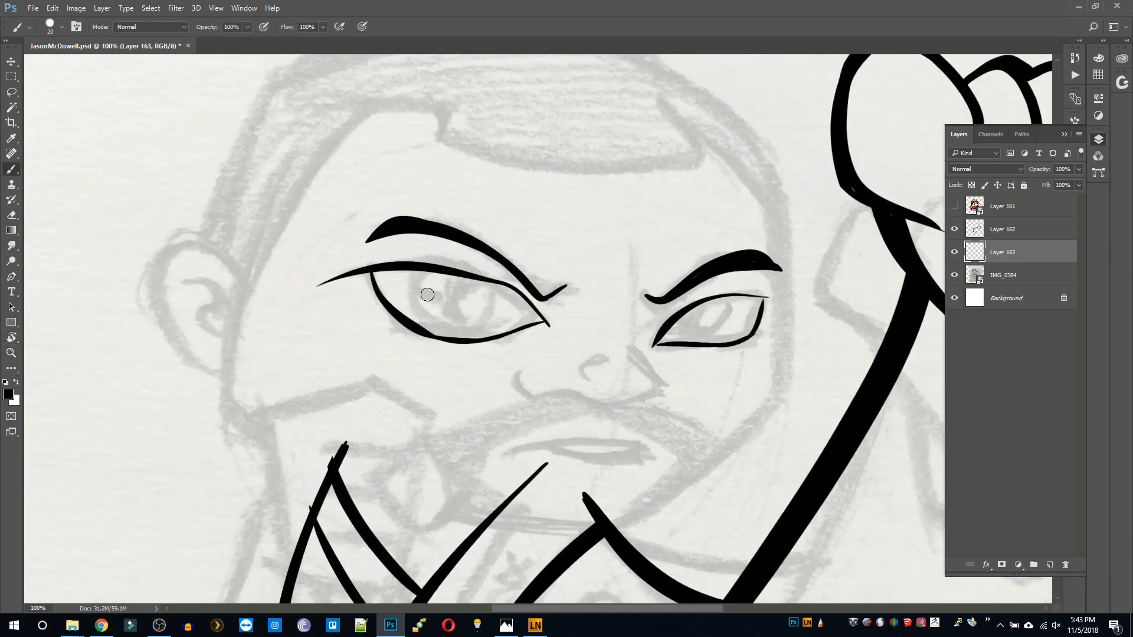
left_click_drag(375, 274, 393, 317)
key("ctrl+z")
Add a new layer and ink the cheek and jaw outline with a 30 px brush.
key("ctrl+minus")
left_click(1049, 565)
left_click_drag(751, 244, 749, 377)
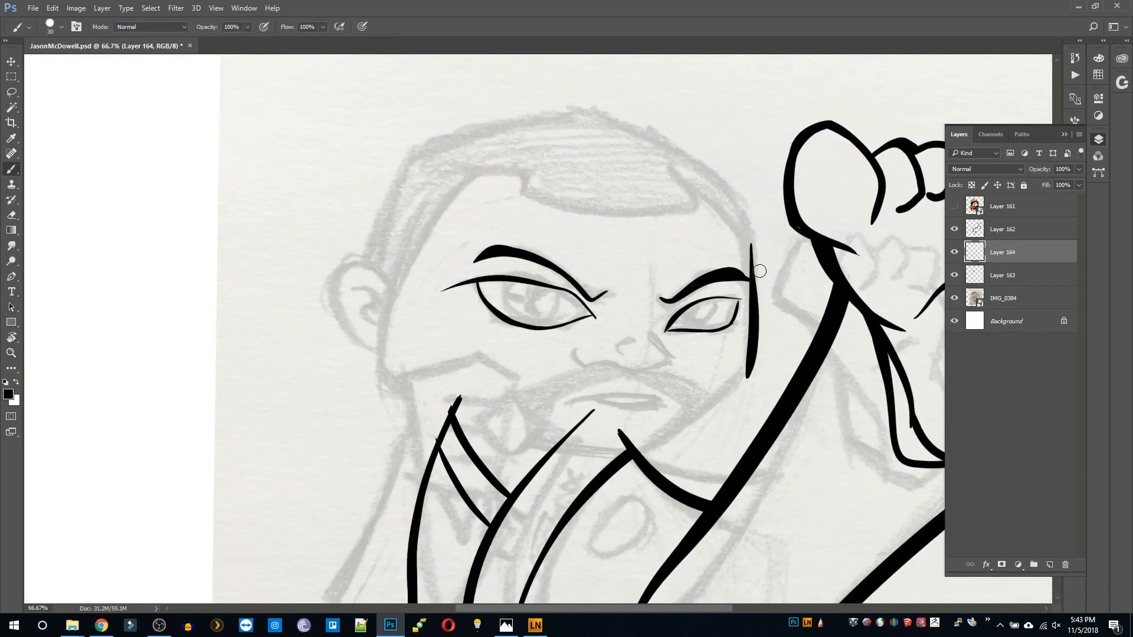
mouse_move(399, 257)
left_mouse_down()
mouse_move(615, 439)
mouse_move(620, 463)
left_mouse_up()
key("ctrl+z")
mouse_move(748, 376)
left_mouse_down()
mouse_move(625, 455)
mouse_move(722, 407)
mouse_move(608, 459)
left_mouse_up()
key("ctrl+z")
key("ctrl+z")
key("e")
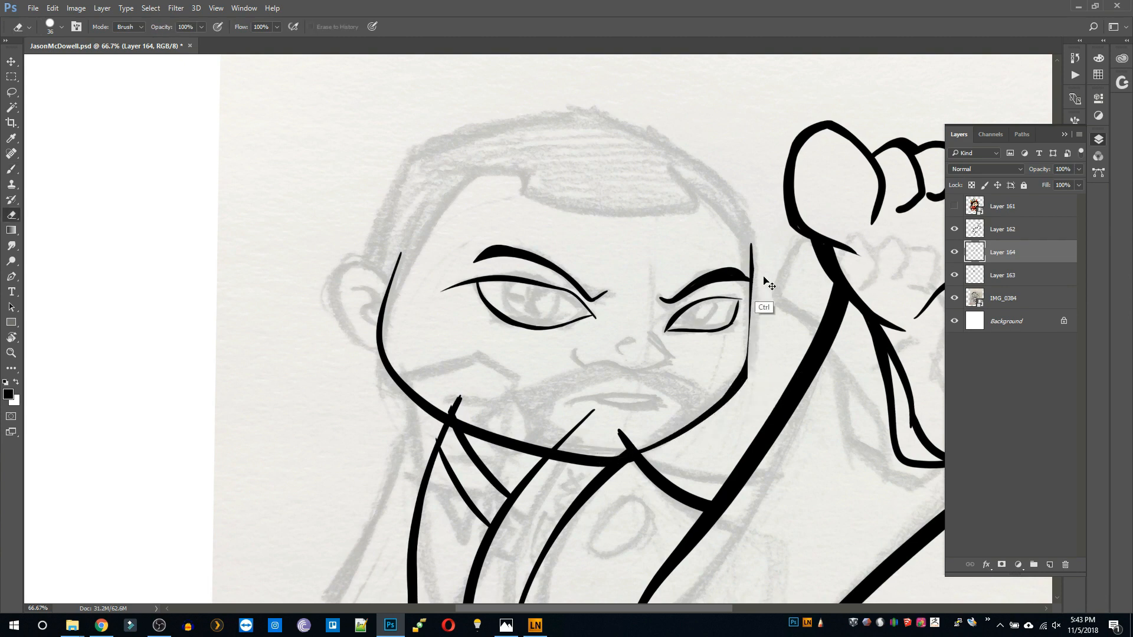
Reposition the cheek and jaw outline slightly above its original position on the sketch.
key("v")
mouse_move(663, 421)
left_mouse_down()
mouse_move(663, 313)
mouse_move(626, 355)
left_mouse_up()
key("b")
key("ctrl+z")
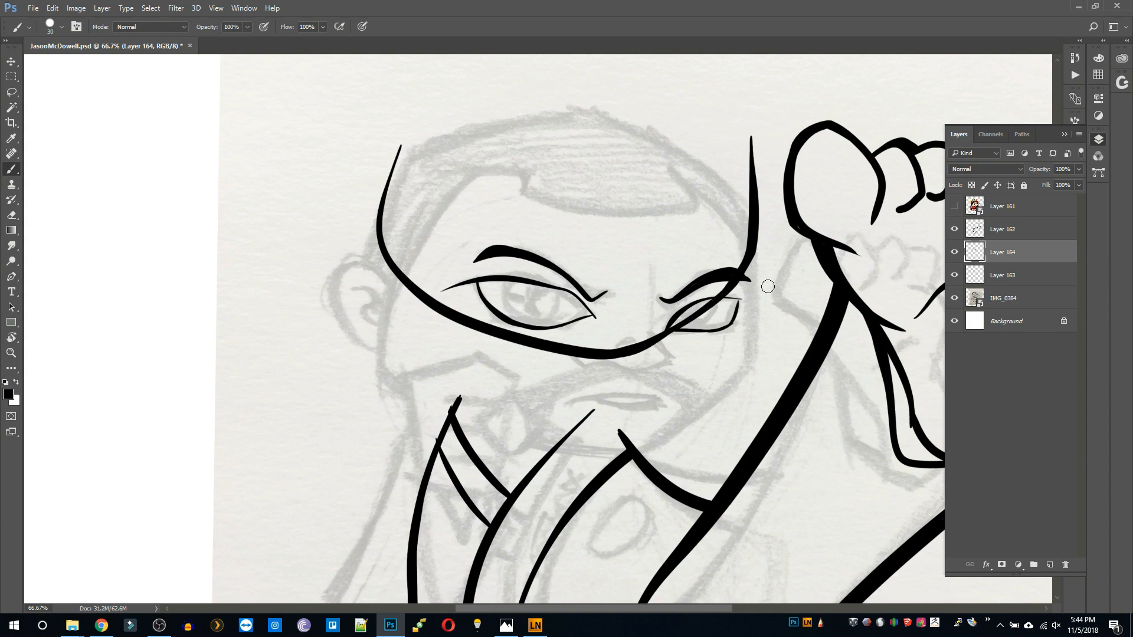
key("v")
left_click_drag(645, 227, 645, 327)
key("b")
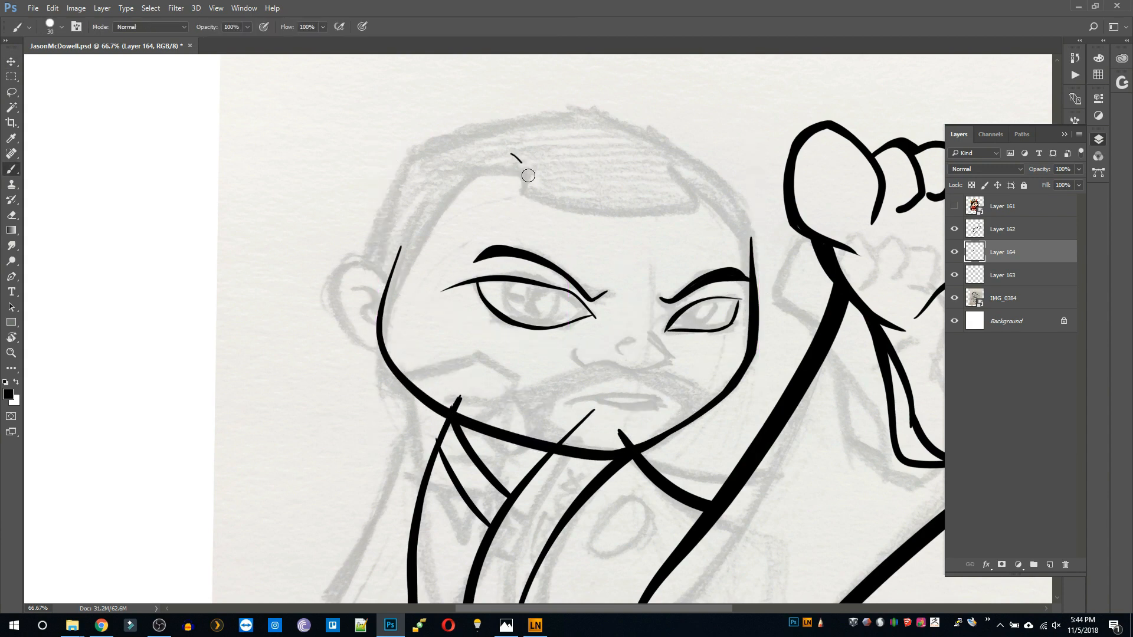
Ink the curved fringe hairline and the temple hairline nearest the raised foot.
left_click_drag(528, 175, 674, 213)
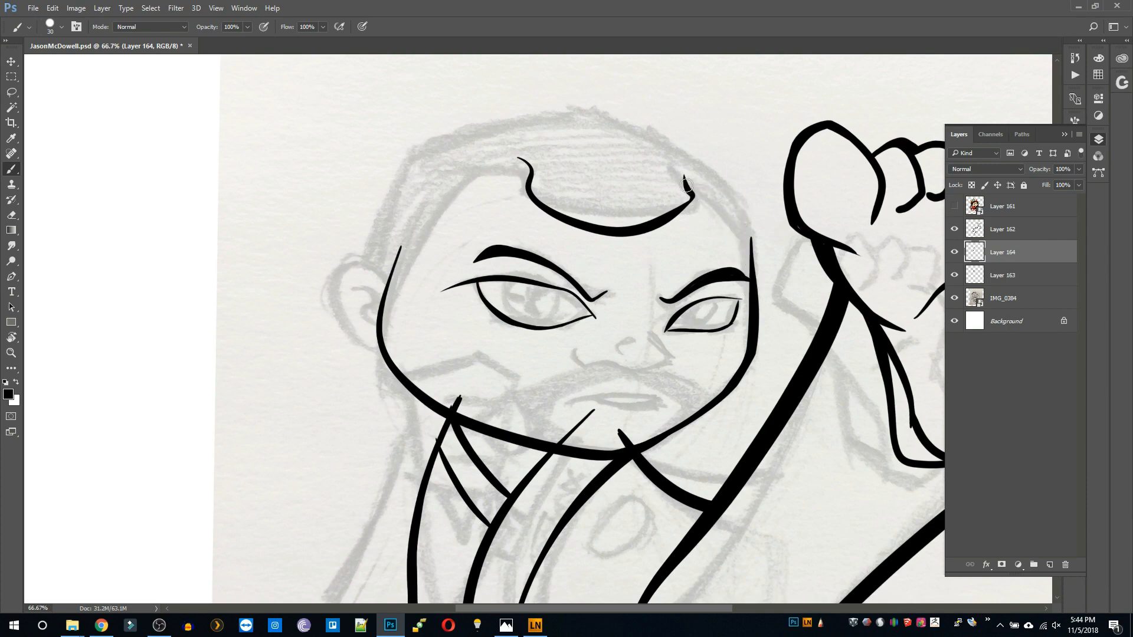
left_click_drag(688, 185, 752, 251)
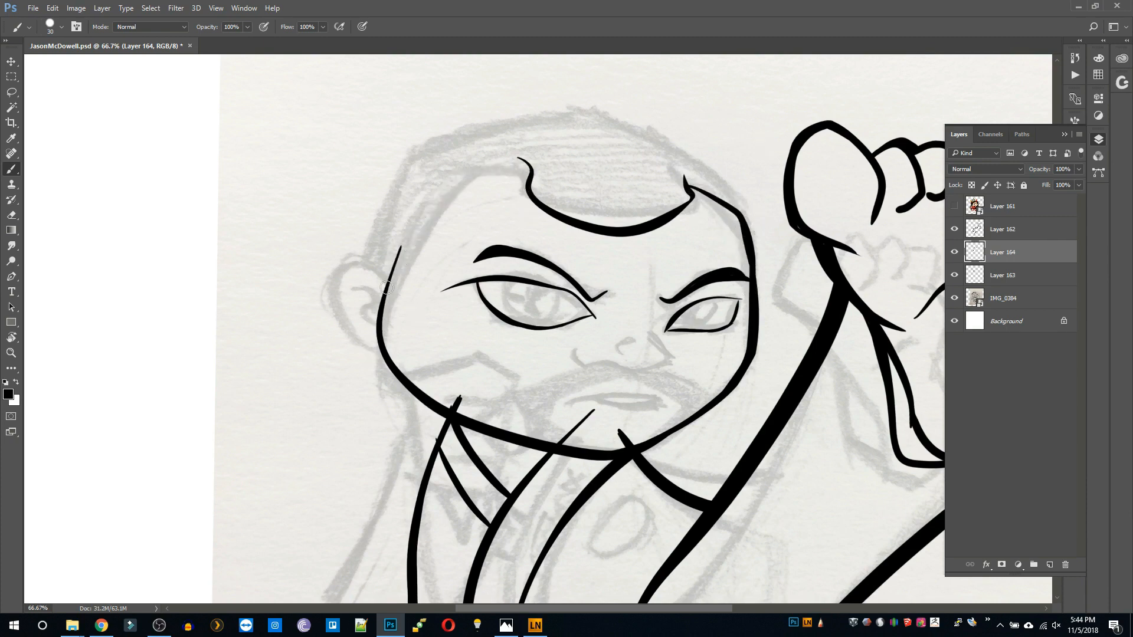
mouse_move(531, 177)
left_mouse_down()
mouse_move(417, 224)
mouse_move(433, 195)
mouse_move(384, 319)
mouse_move(379, 289)
left_mouse_up()
key("ctrl+z")
key("ctrl+z")
key("ctrl+z")
key("ctrl+z")
key("ctrl+z")
mouse_move(529, 175)
left_mouse_down()
mouse_move(406, 248)
mouse_move(384, 322)
left_mouse_up()
key("ctrl+z")
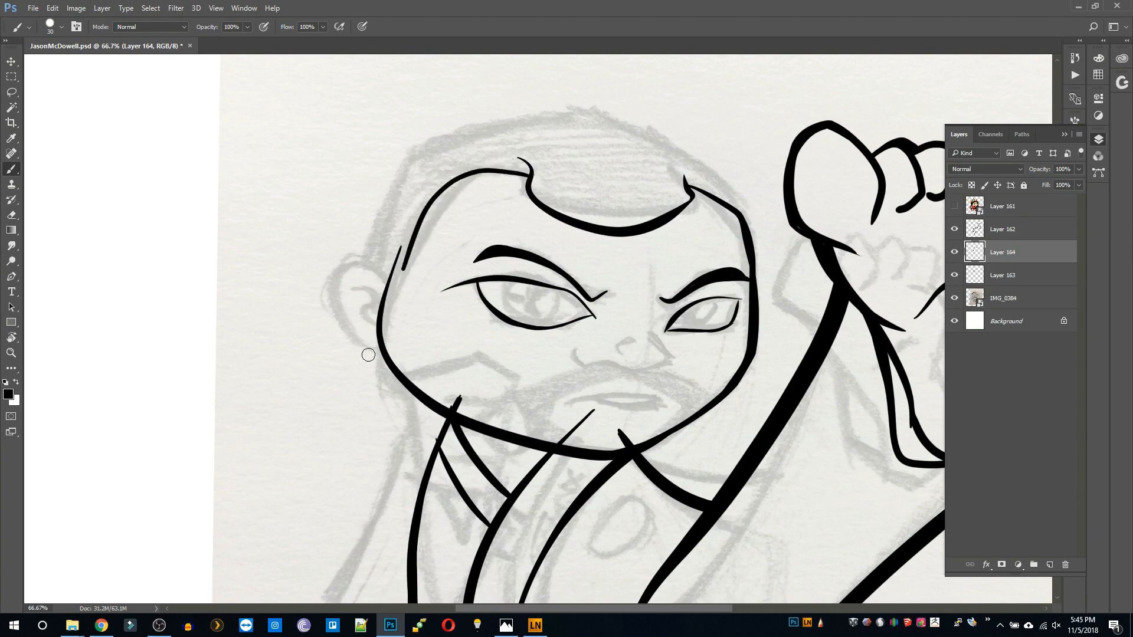
key("ctrl+z")
Ink the temple hairline on the ear side, from the fringe down to the cheek outline.
key("r")
left_click_drag(531, 435, 641, 374)
left_click_drag(388, 282, 447, 455)
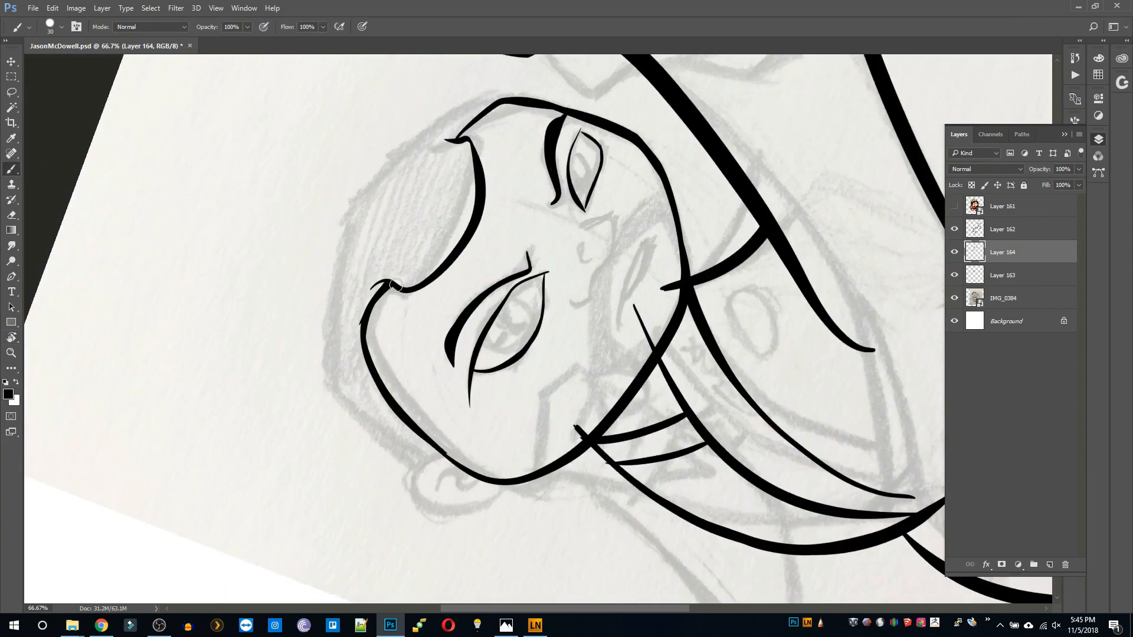
mouse_move(370, 337)
left_mouse_down()
mouse_move(433, 436)
mouse_move(508, 466)
left_mouse_up()
key("ctrl+z")
key("ctrl+z")
Ink the ear's outer outline and its inner curves.
mouse_move(442, 453)
left_mouse_down()
mouse_move(517, 472)
mouse_move(522, 484)
left_mouse_up()
left_click_drag(439, 487, 463, 471)
left_click_drag(463, 472, 475, 483)
key("r")
mouse_move(767, 376)
left_mouse_down()
mouse_move(673, 499)
mouse_move(563, 475)
left_mouse_up()
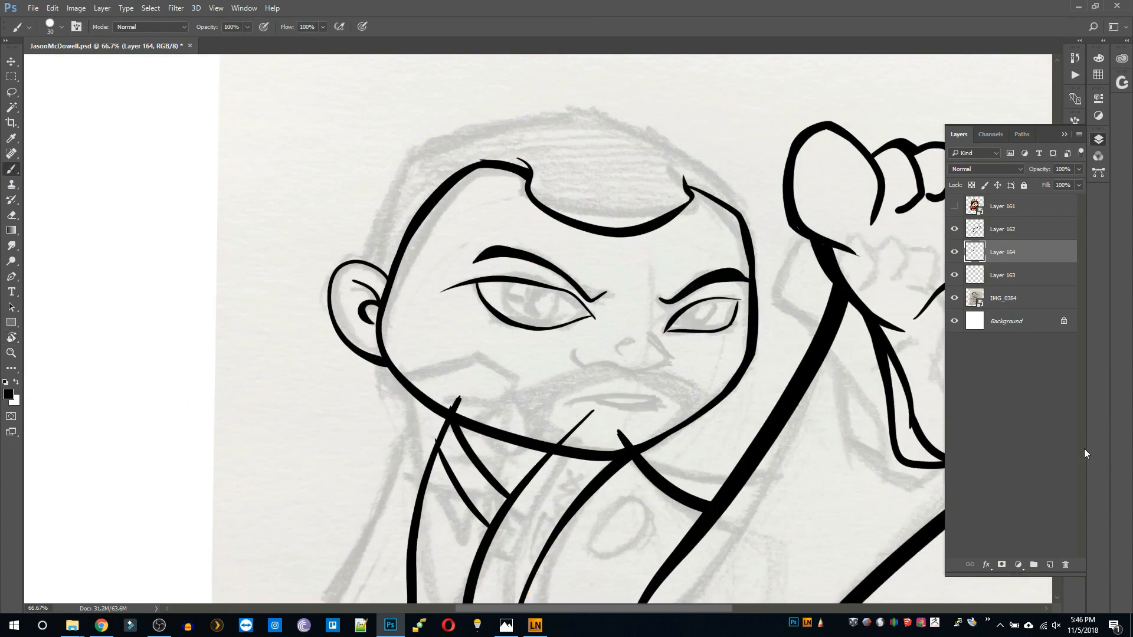
Add a new layer and ink the outer head outline over the hair with a 40 px brush.
key("ctrl+shift+alt+n")
key("bracketright")
key("ctrl+z")
mouse_move(363, 264)
left_mouse_down()
mouse_move(558, 98)
mouse_move(735, 178)
mouse_move(789, 314)
mouse_move(765, 335)
left_mouse_up()
key("ctrl+z")
key("ctrl+z")
left_click_drag(757, 275, 754, 208)
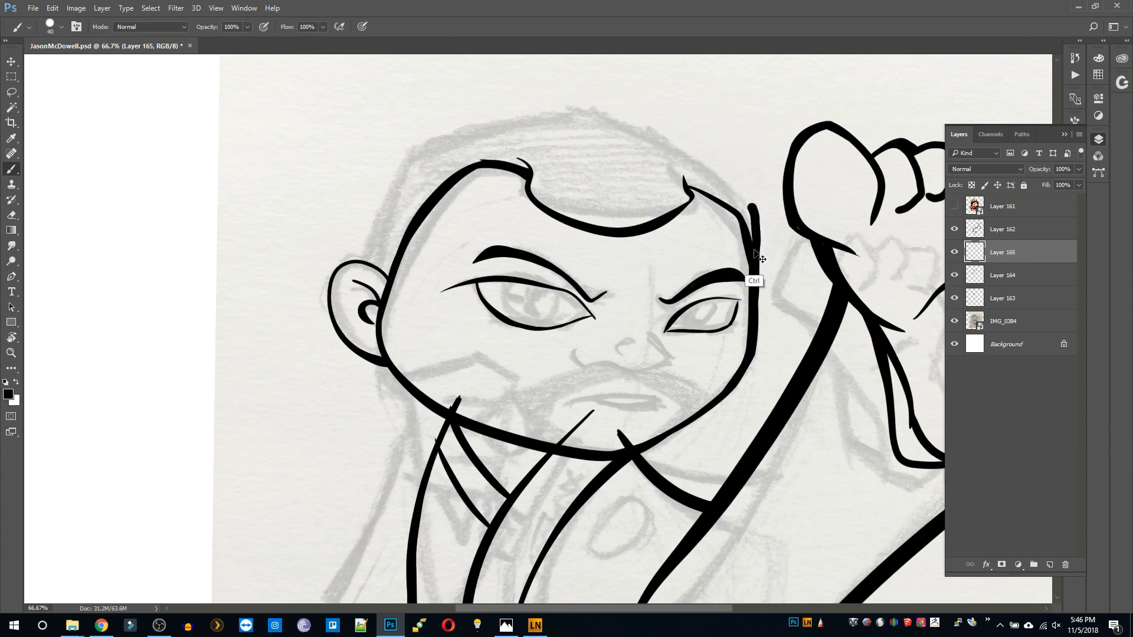
key("ctrl+z")
mouse_move(755, 251)
left_mouse_down()
mouse_move(592, 116)
mouse_move(361, 298)
mouse_move(656, 130)
mouse_move(754, 277)
left_mouse_up()
key("ctrl+z")
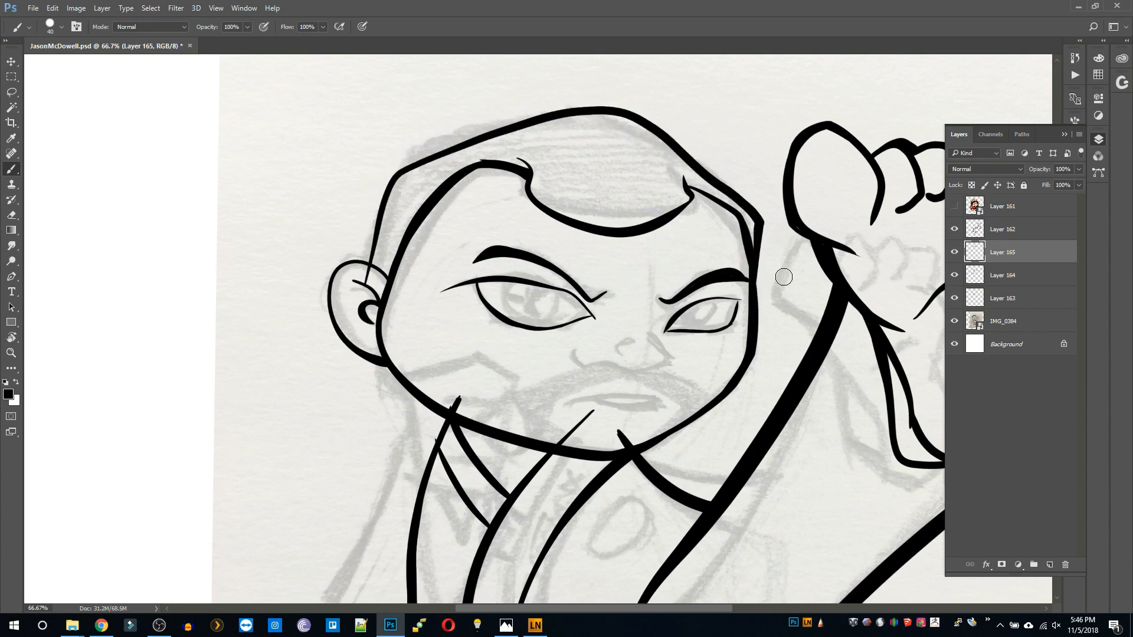
Thicken the head outline down to the ear, trim its end, and merge the layer into Layer 164.
mouse_move(396, 182)
left_mouse_down()
mouse_move(369, 295)
mouse_move(369, 286)
left_mouse_up()
key("e")
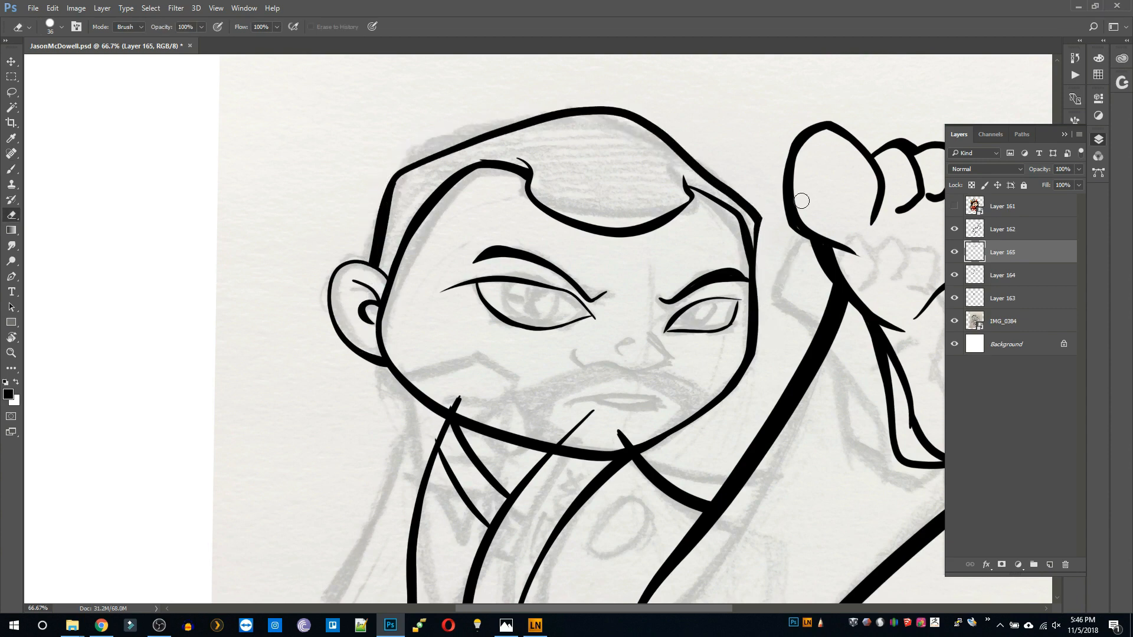
key("b")
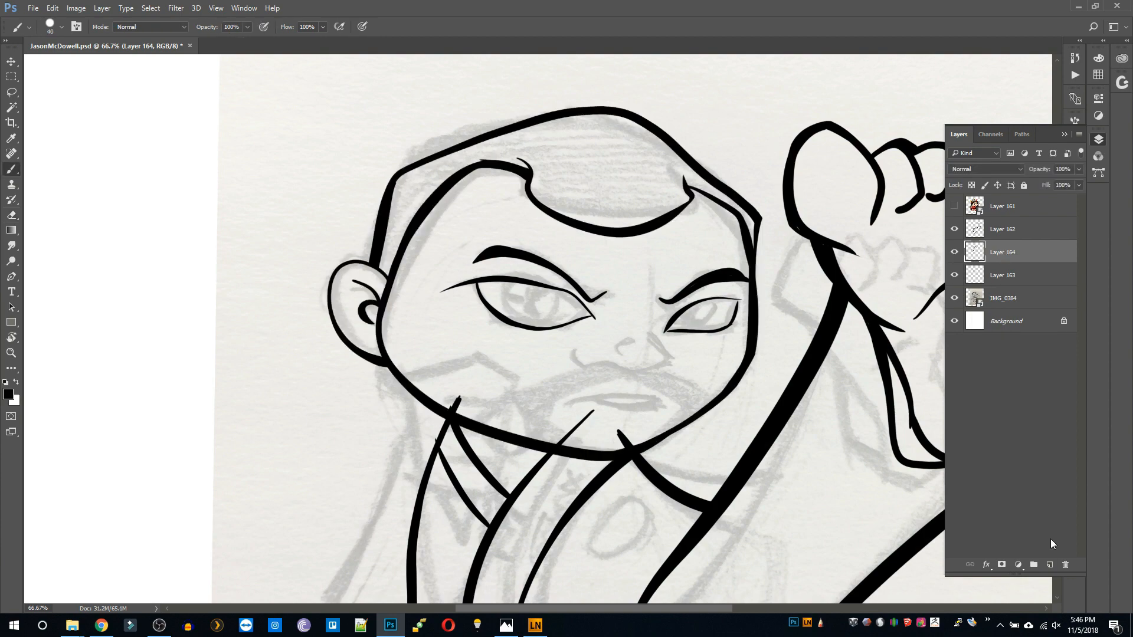
Add a new layer and try to ink the nose with a 30 px brush.
key("bracketleft")
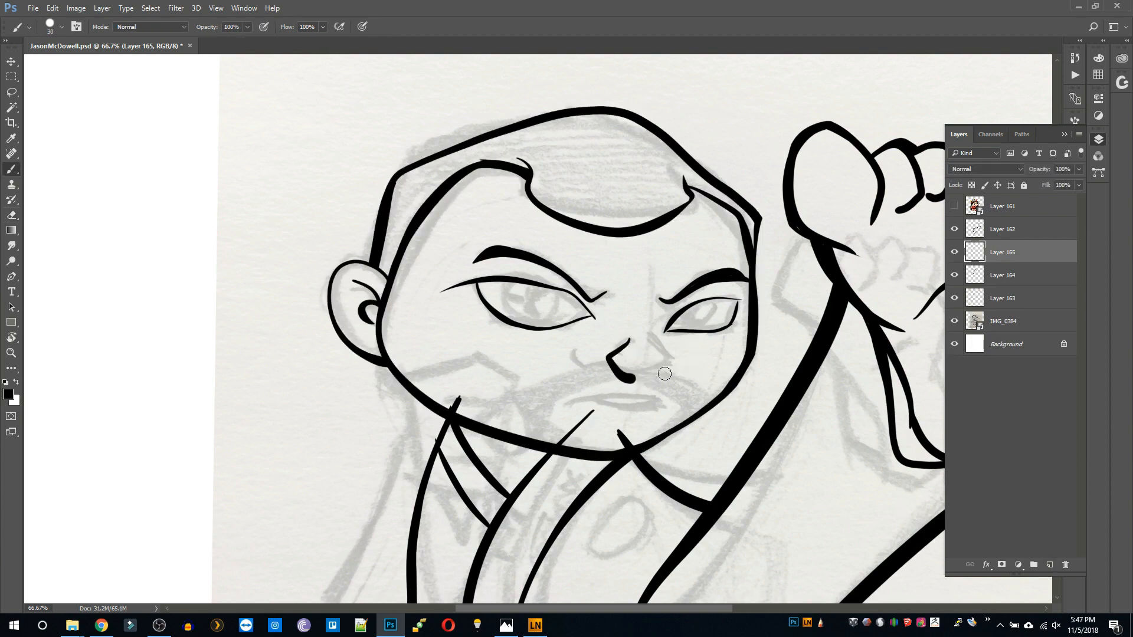
key("r")
left_click_drag(692, 437, 802, 358)
key("b")
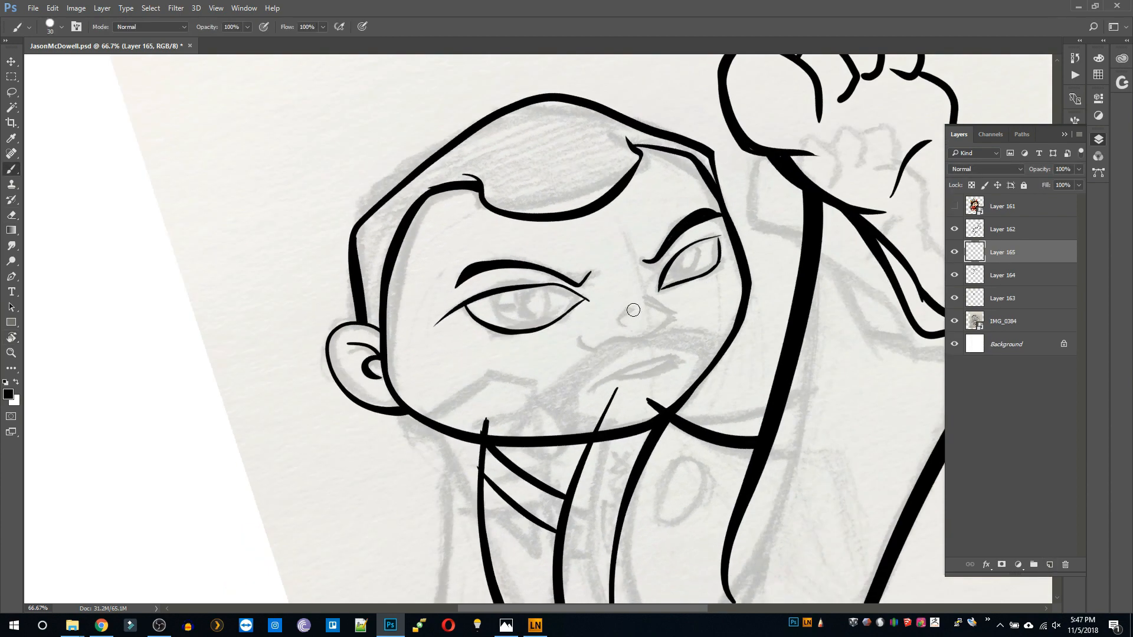
key("ctrl+z")
Reduce the brush to 10 px and ink the tip of the nose.
mouse_move(634, 310)
left_mouse_down()
mouse_move(623, 333)
mouse_move(666, 301)
left_mouse_up()
key("bracketleft")
key("bracketleft")
key("bracketleft")
key("bracketleft")
key("bracketleft")
key("ctrl+z")
key("ctrl+z")
key("ctrl+z")
left_click_drag(624, 338, 675, 300)
key("ctrl+z")
left_click_drag(624, 332, 683, 306)
key("ctrl+z")
key("ctrl+z")
left_click_drag(620, 335, 646, 303)
Ink the underside of the nose and the nostril wing.
key("r")
left_click_drag(687, 407, 678, 233)
key("b")
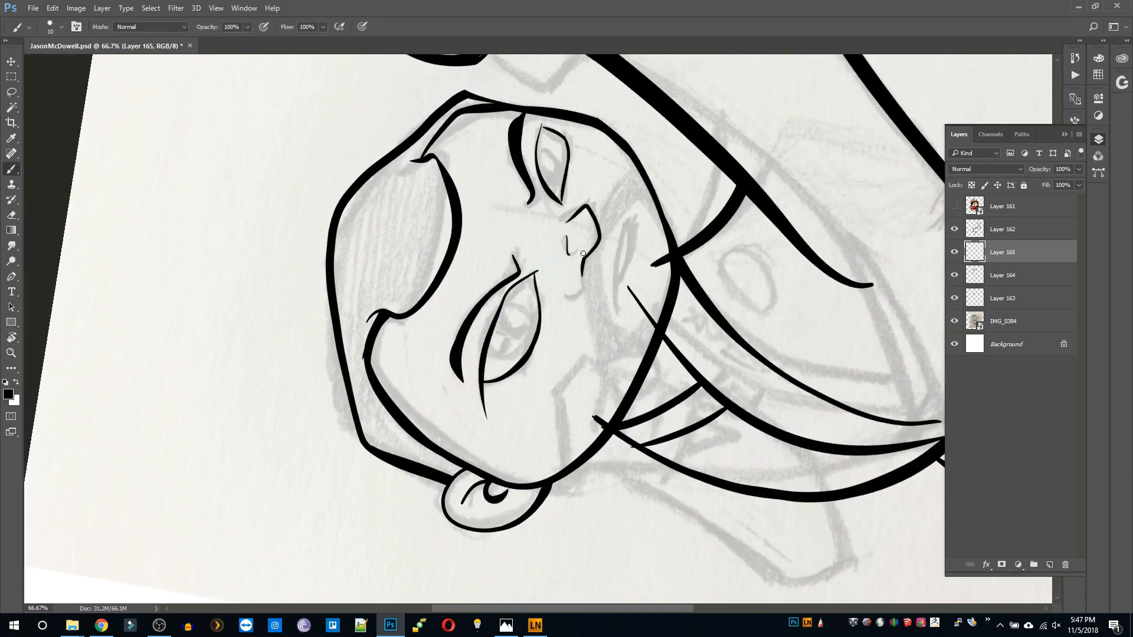
key("r")
mouse_move(754, 65)
left_mouse_down()
mouse_move(752, 441)
mouse_move(761, 384)
left_mouse_up()
key("b")
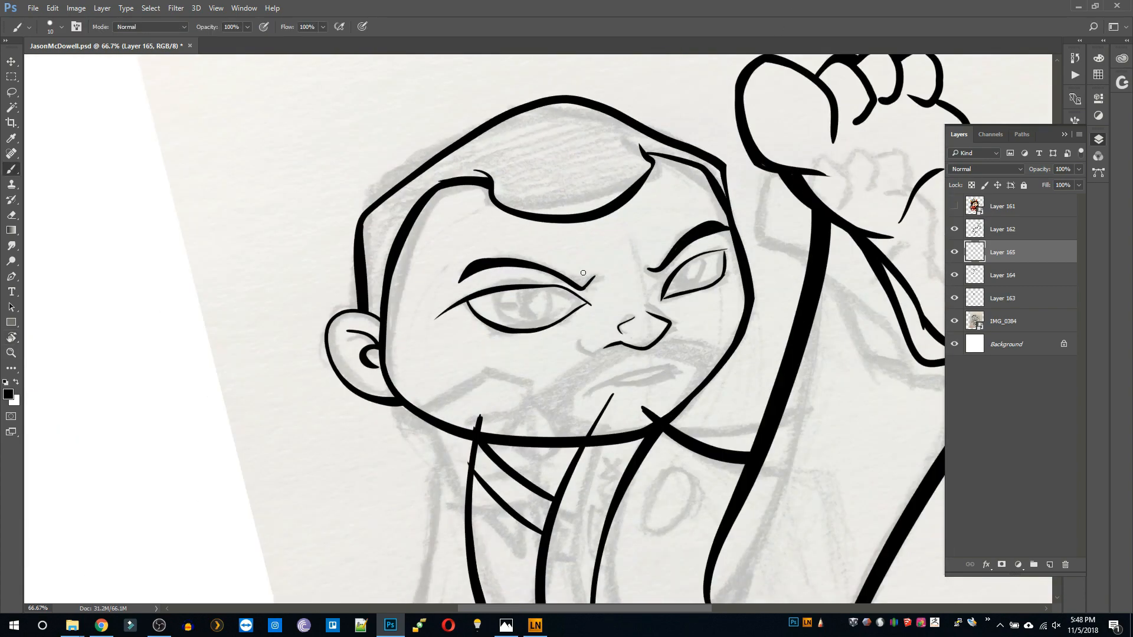
key("r")
mouse_move(738, 484)
left_mouse_down()
mouse_move(781, 431)
mouse_move(791, 301)
left_mouse_up()
key("b")
Ink the slightly open mouth with a 15 px brush.
key("bracketright")
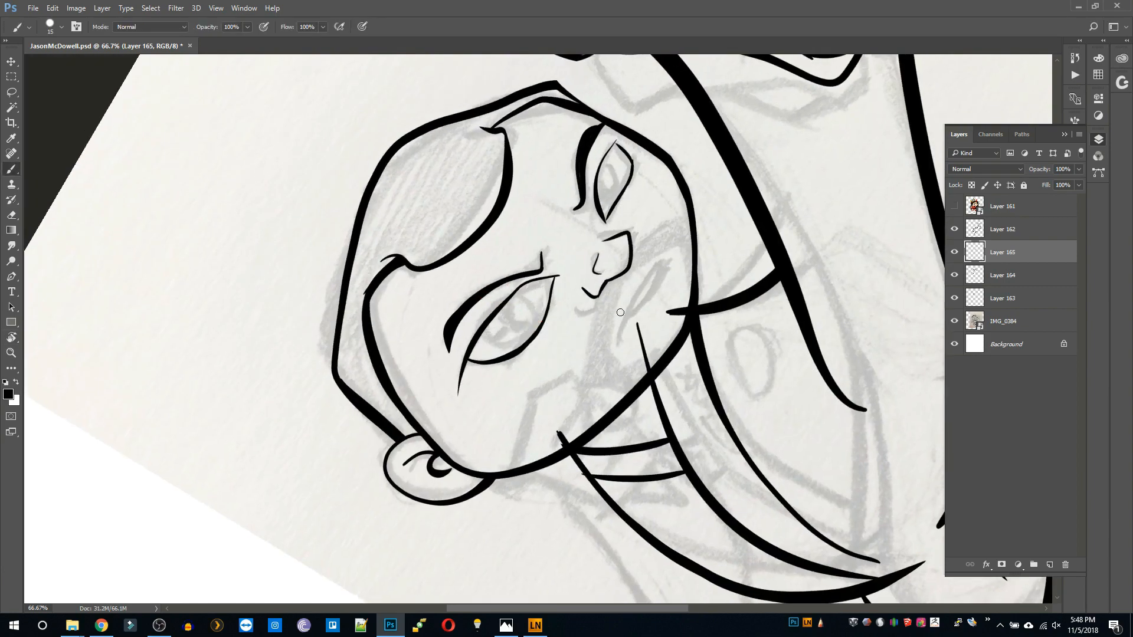
left_click_drag(660, 261, 622, 332)
left_click_drag(669, 267, 643, 325)
key("ctrl+z")
key("r")
left_click_drag(571, 248, 827, 337)
Compare the face with and without the nose and mouth, and merge the face layers into Layer 163.
left_click(955, 253)
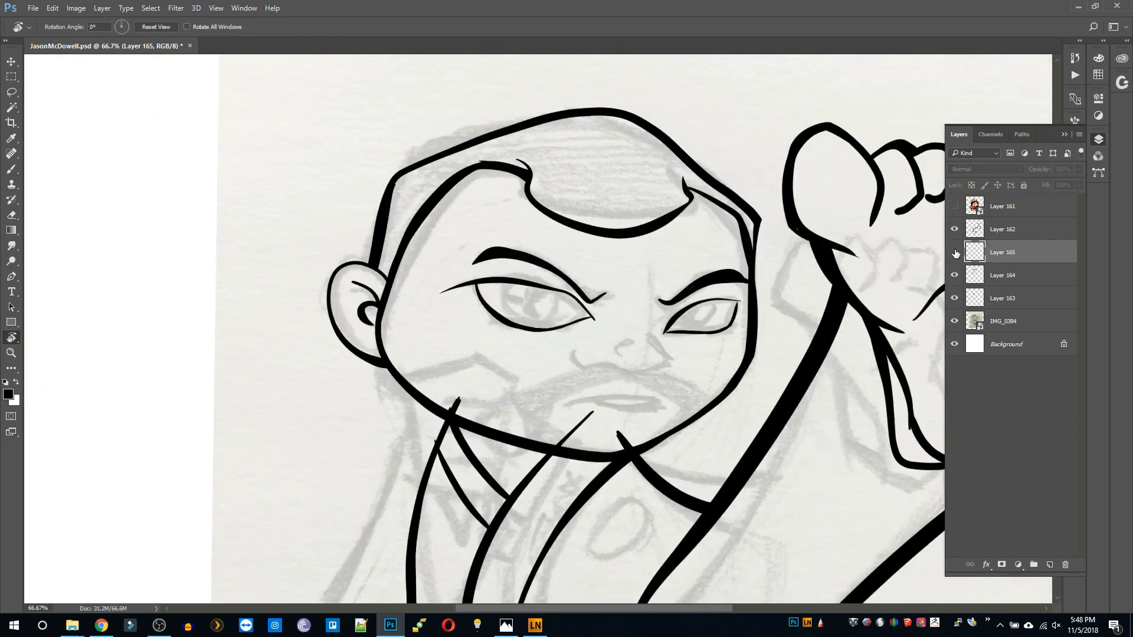
left_click(955, 253)
key("ctrl+e")
key("ctrl+e")
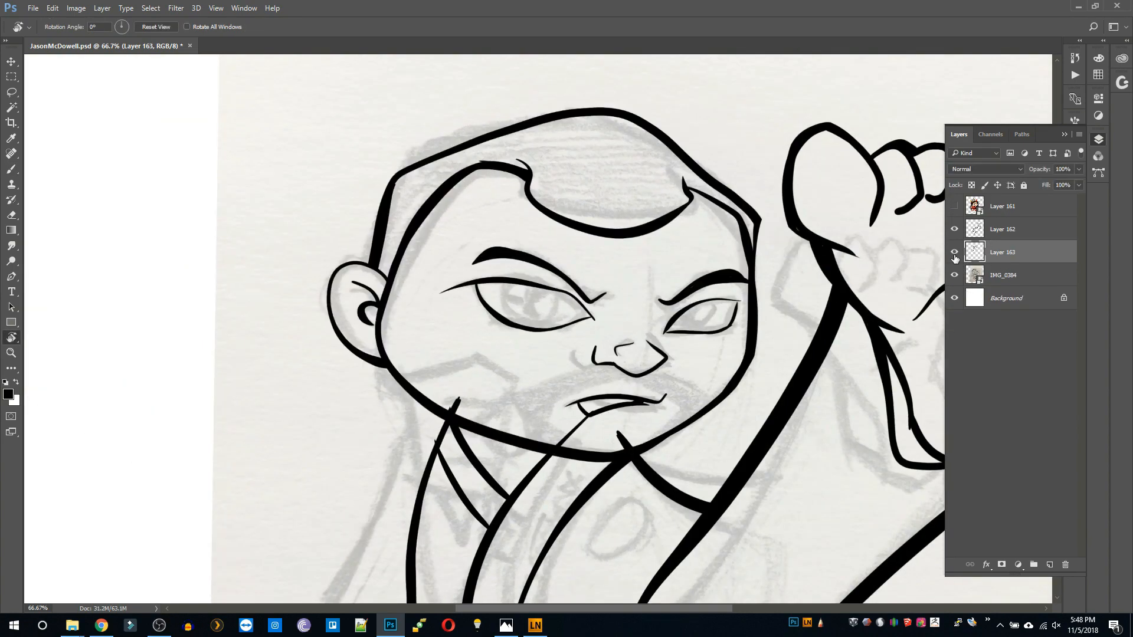
Add a new layer above the face line art and hide the IMG_0384 sketch.
key("b")
left_click(1050, 565)
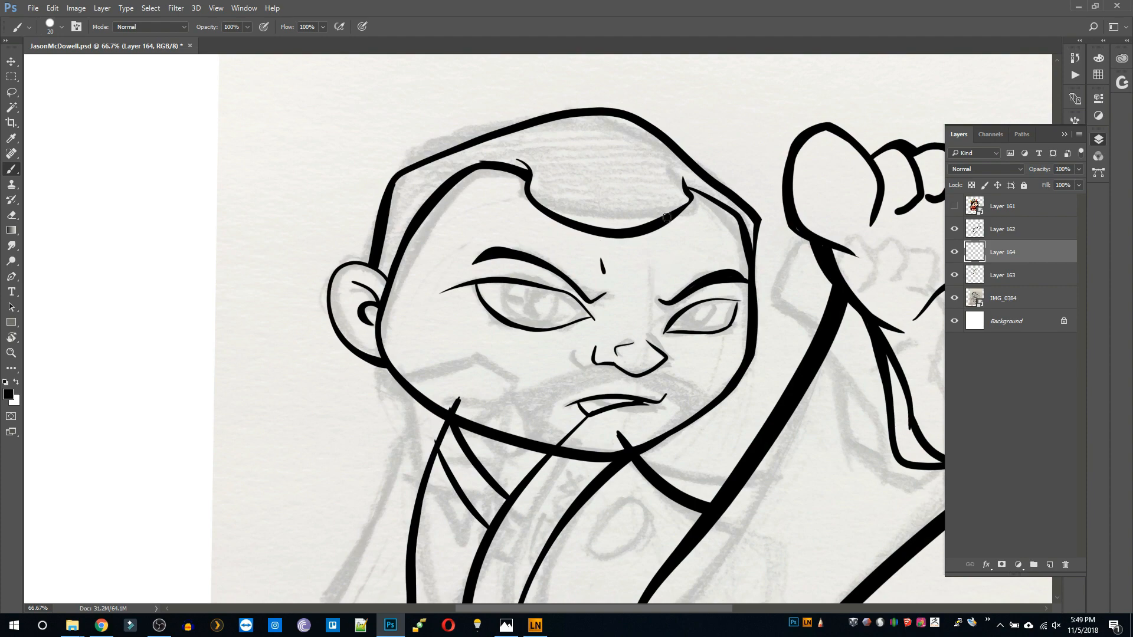
key("z")
left_click(732, 352, "alt")
left_click(732, 352, "alt")
left_click(731, 352, "alt")
left_click(954, 298)
Nudge the head line art on Layer 163 slightly down and away from the raised foot.
key("v")
left_click_drag(560, 269, 622, 228)
left_click(982, 275)
mouse_move(527, 272)
left_mouse_down()
mouse_move(552, 236)
mouse_move(537, 283)
mouse_move(540, 274)
mouse_move(524, 275)
left_mouse_up()
Free-transform the body and leg line art on Layer 162 slightly shorter and shift it toward the head.
left_click(1003, 229)
key("ctrl+t")
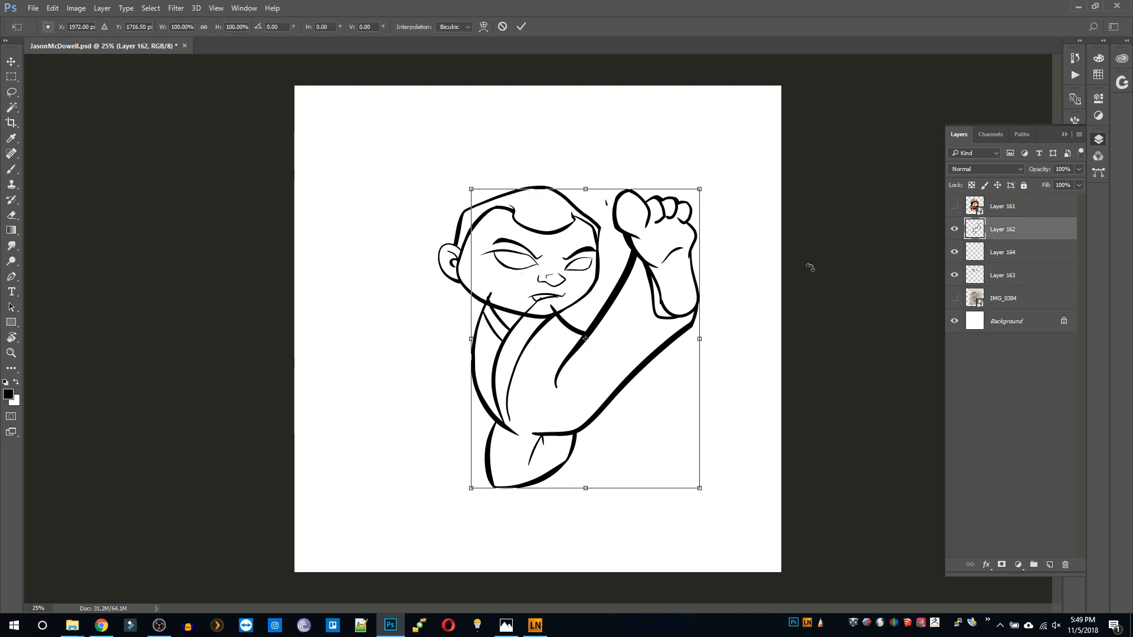
left_click_drag(585, 481, 590, 464)
left_click_drag(592, 340, 590, 338)
left_click_drag(679, 319, 670, 317)
Select Layer 164, show the IMG_0384 sketch again, and hide Layers 162 and 163.
left_click(980, 253)
left_click(954, 321)
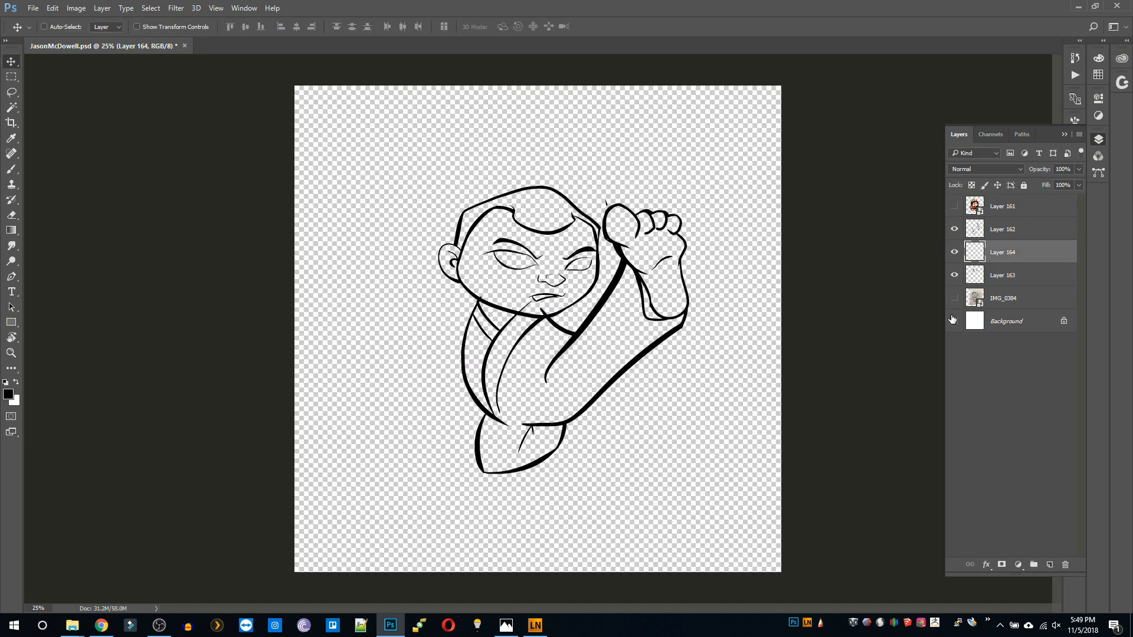
left_click(955, 321)
left_click(954, 298)
key("z")
left_click(511, 303)
left_click(494, 278)
key("b")
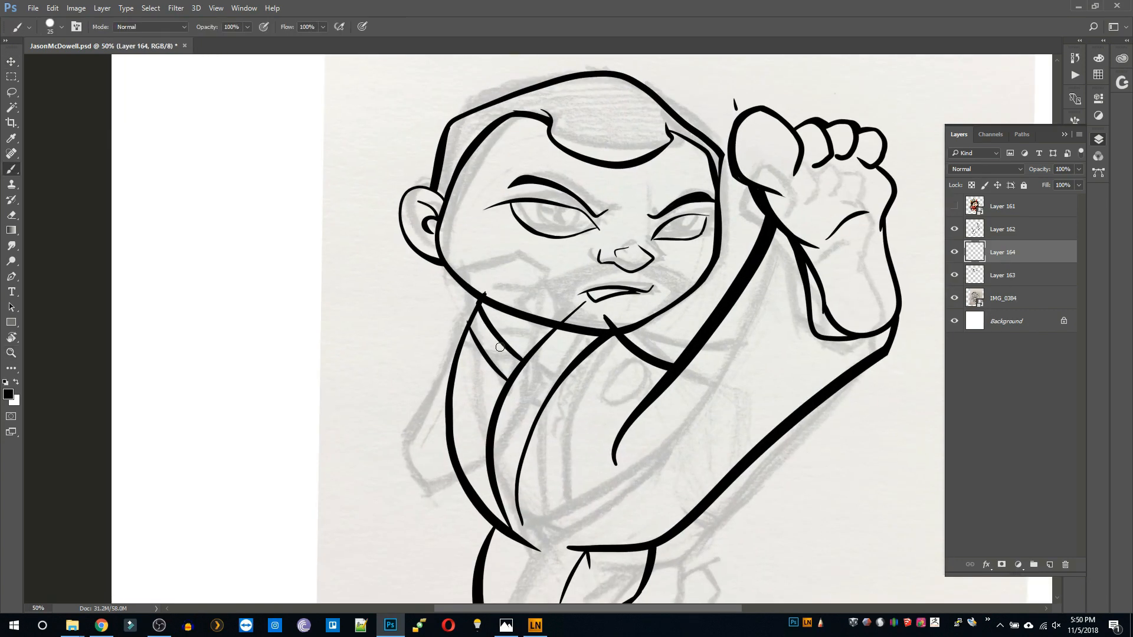
left_click(954, 229)
left_click(954, 275)
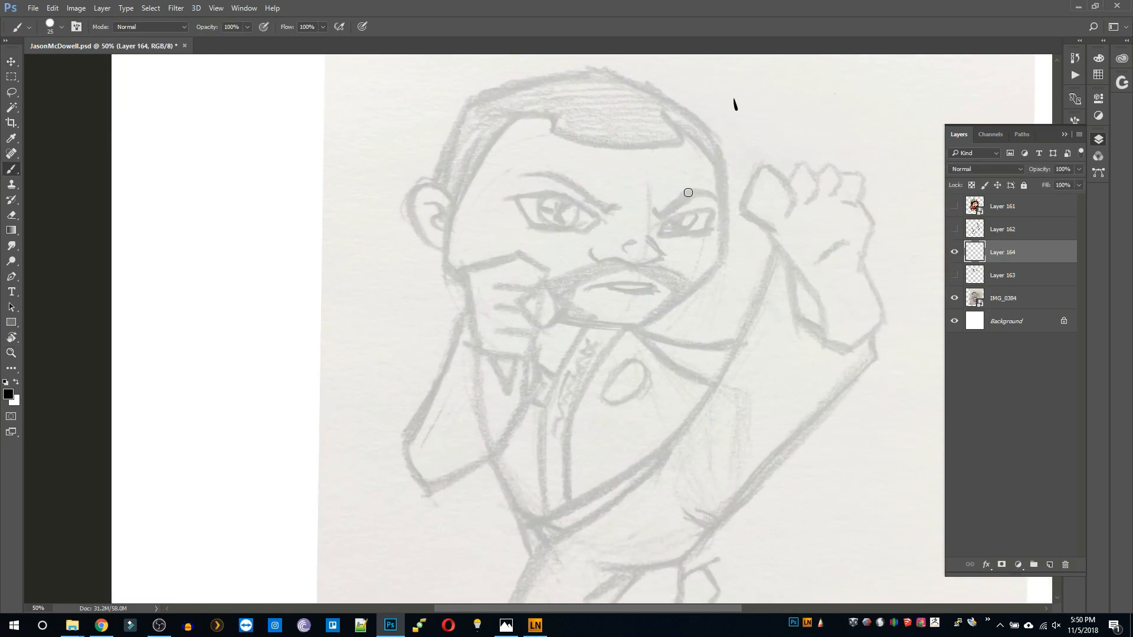
mouse_move(462, 267)
left_mouse_down()
mouse_move(520, 353)
mouse_move(548, 338)
mouse_move(473, 256)
left_mouse_up()
key("ctrl+alt+z")
key("ctrl+alt+z")
key("ctrl+alt+z")
Ink the back, top and front edges of the raised fist with a 25 px brush.
key("r")
mouse_move(553, 260)
left_mouse_down()
mouse_move(712, 397)
mouse_move(717, 367)
left_mouse_up()
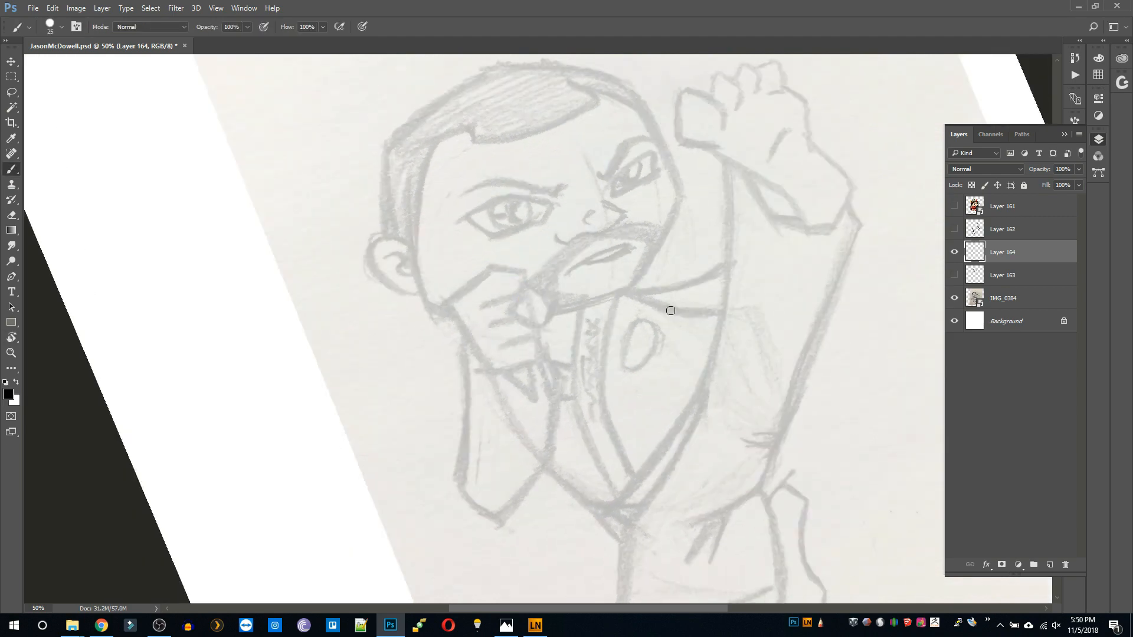
mouse_move(492, 266)
left_mouse_down()
mouse_move(454, 317)
mouse_move(496, 368)
left_mouse_up()
key("ctrl+z")
key("ctrl+z")
mouse_move(492, 266)
left_mouse_down()
mouse_move(455, 314)
mouse_move(509, 378)
mouse_move(532, 273)
left_mouse_up()
left_click_drag(531, 274, 555, 370)
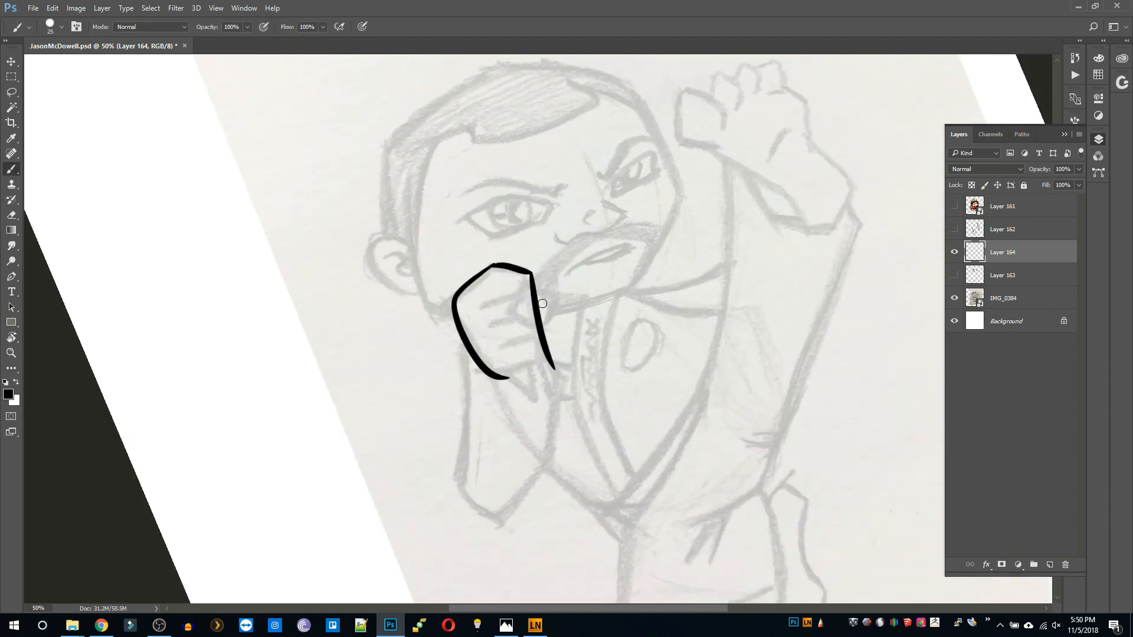
Close the fist outline and erase the overshooting stroke ends at its corner.
key("e")
key("r")
left_click_drag(710, 359, 718, 439)
left_click_drag(741, 311, 649, 499)
key("b")
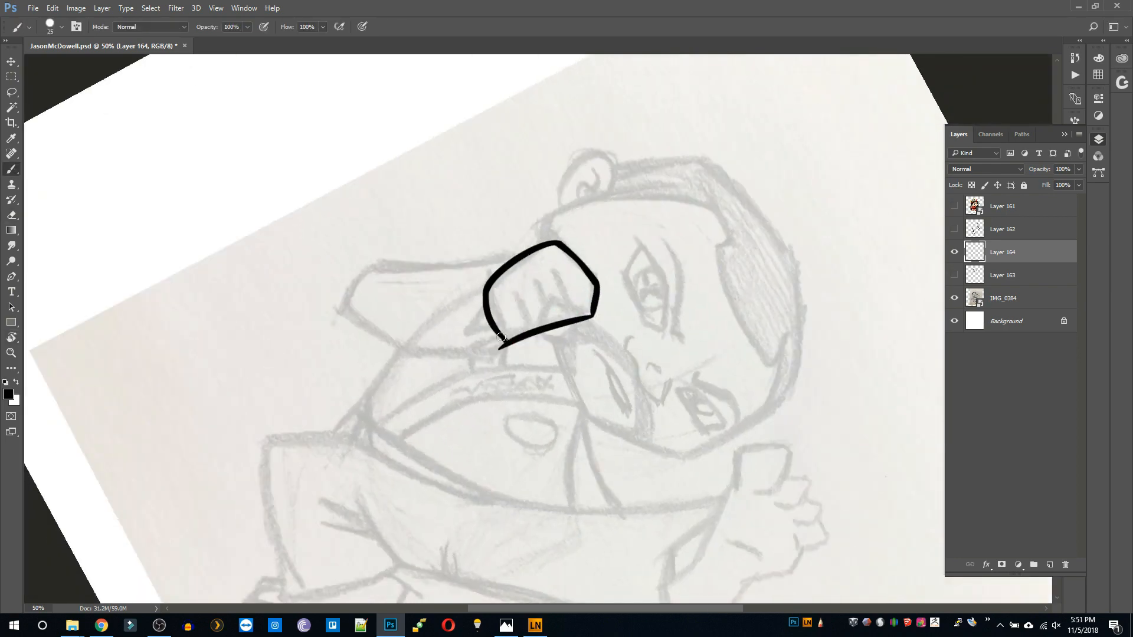
key("e")
left_click_drag(519, 351, 526, 346)
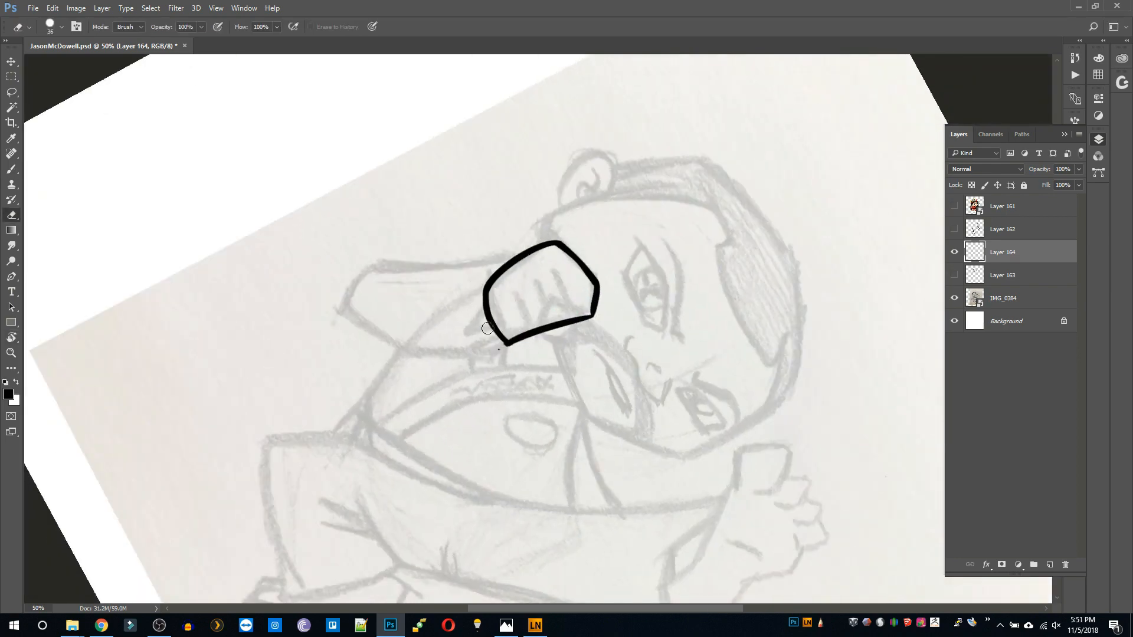
scroll(487, 328, "up", 5)
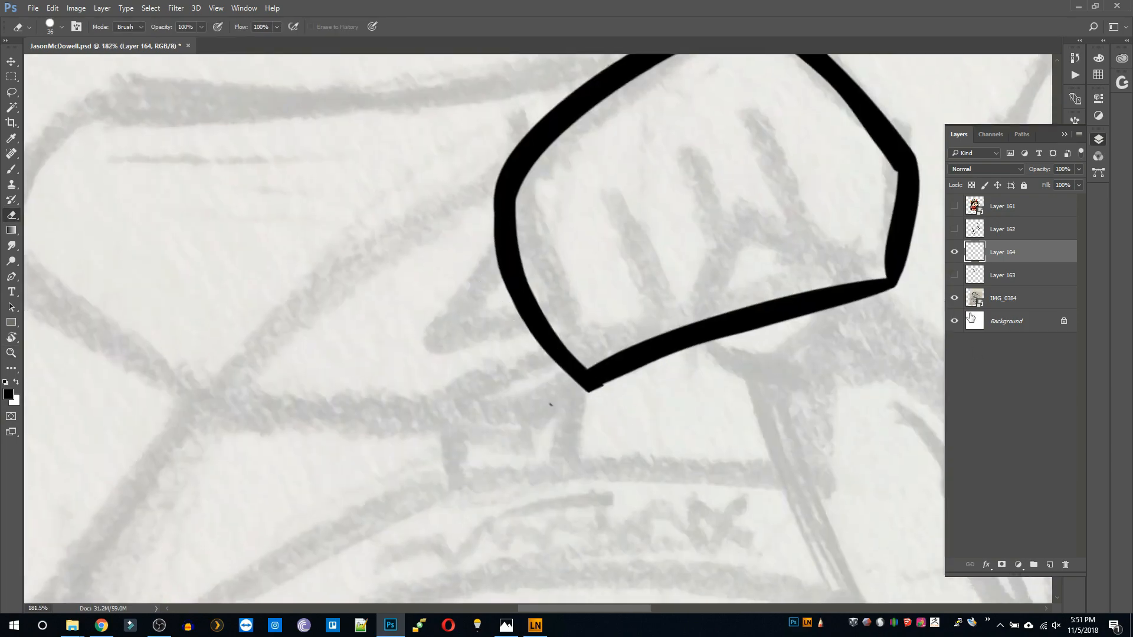
Ink three short finger lines across the inside of the fist, reaching its front edge.
left_click_drag(591, 407, 875, 310)
key("r")
mouse_move(757, 242)
left_mouse_down()
mouse_move(565, 126)
mouse_move(625, 382)
left_mouse_up()
key("b")
left_click_drag(702, 312, 551, 296)
key("ctrl+z")
mouse_move(697, 317)
left_mouse_down()
mouse_move(535, 282)
mouse_move(511, 288)
left_mouse_up()
key("ctrl+z")
left_click_drag(673, 393, 522, 378)
key("ctrl+z")
mouse_move(664, 467)
left_mouse_down()
mouse_move(523, 454)
mouse_move(529, 472)
left_mouse_up()
Draw a rounded thumb outline on a new layer and free-transform it over the fist's front edge.
left_click(1050, 565)
mouse_move(687, 295)
left_mouse_down()
mouse_move(648, 448)
mouse_move(719, 248)
mouse_move(707, 295)
mouse_move(689, 275)
mouse_move(593, 348)
left_mouse_up()
left_click_drag(649, 301, 641, 451)
key("ctrl+z")
left_click_drag(601, 348, 709, 470)
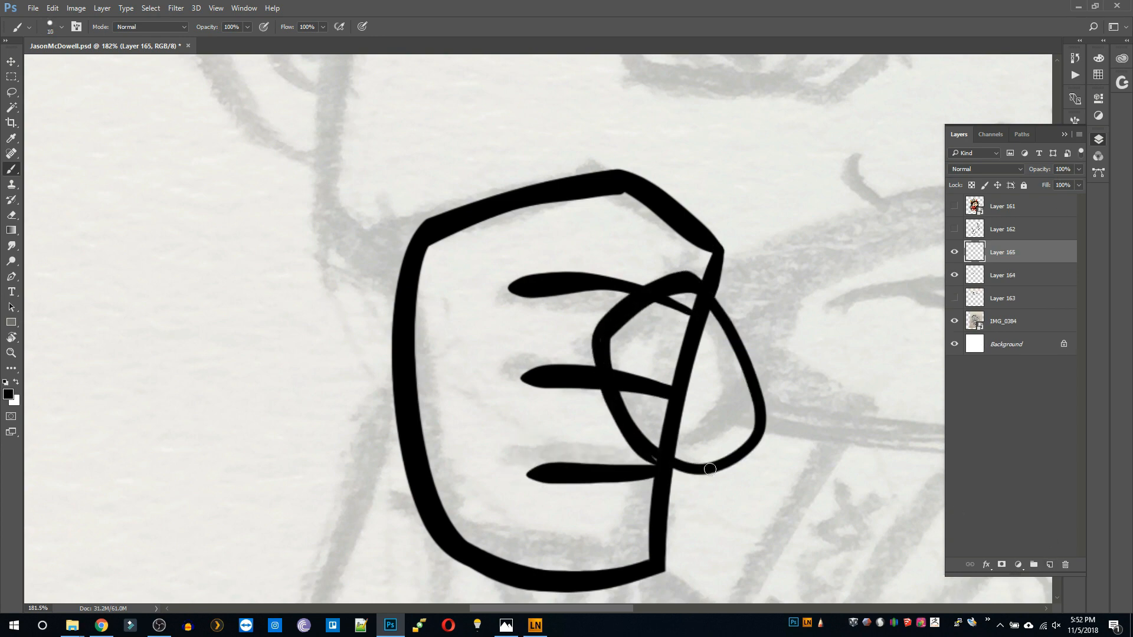
key("ctrl+t")
left_click_drag(860, 291, 736, 296)
key("Return")
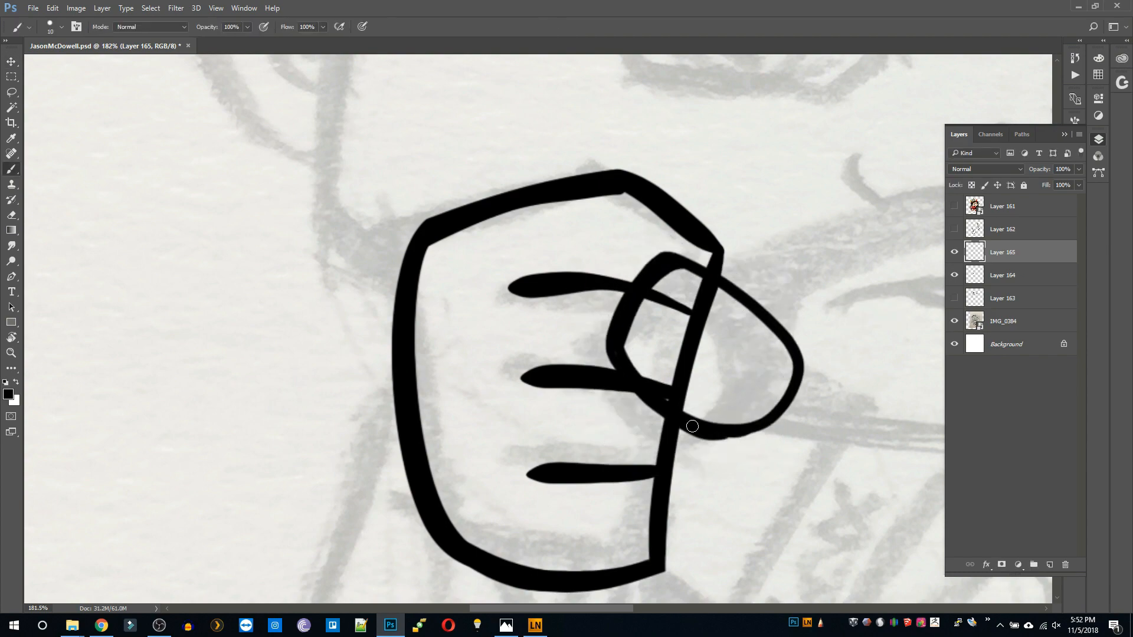
Erase the fist edge and finger lines on Layer 164 that run inside the thumb.
left_click(1008, 275)
key("e")
left_click_drag(664, 310, 702, 288)
left_click_drag(676, 364, 662, 391)
key("z")
left_click(717, 382, "alt")
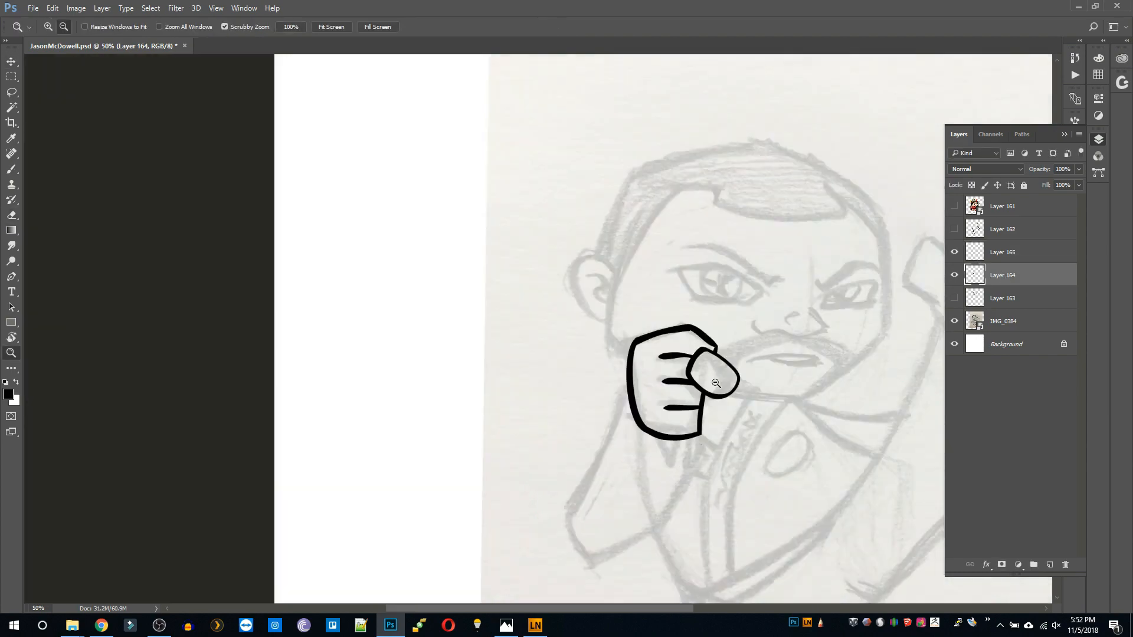
left_click(717, 383, "alt")
Merge the thumb into the fist layer and compare it with the body line art on Layer 162.
left_click(993, 256)
key("ctrl+e")
left_click(954, 253)
left_click(954, 252)
left_click(473, 328)
left_click(474, 328)
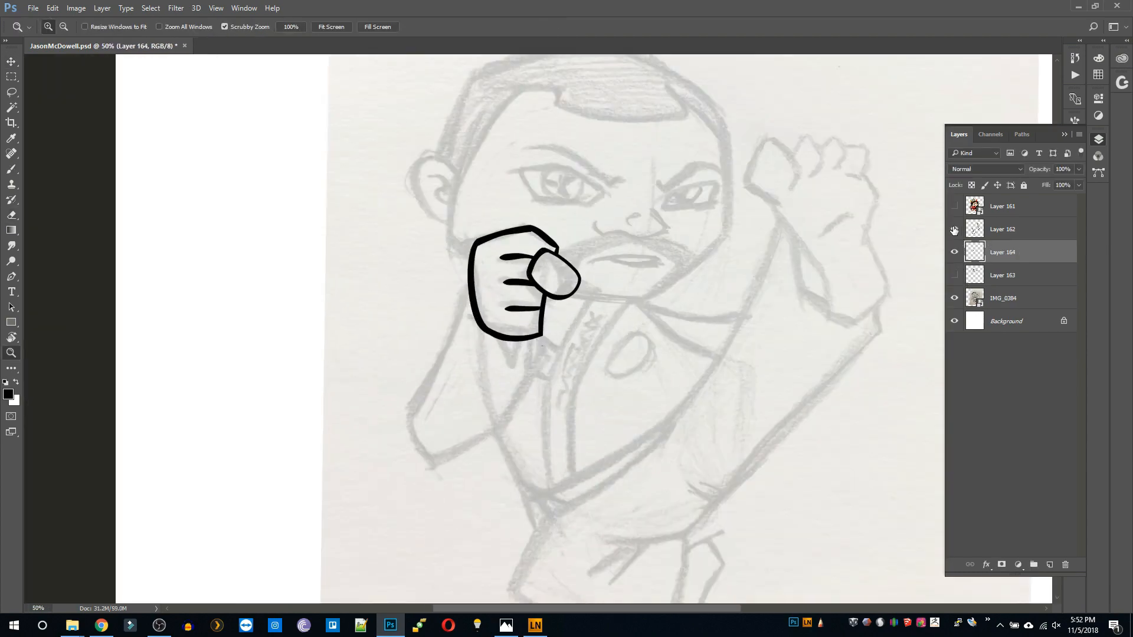
left_click(954, 229)
left_click(954, 229)
Ink the raised arm's flared sleeve and inner cuff below the fist on a new layer with a 25 px brush.
key("ctrl+shift+alt+n")
key("b")
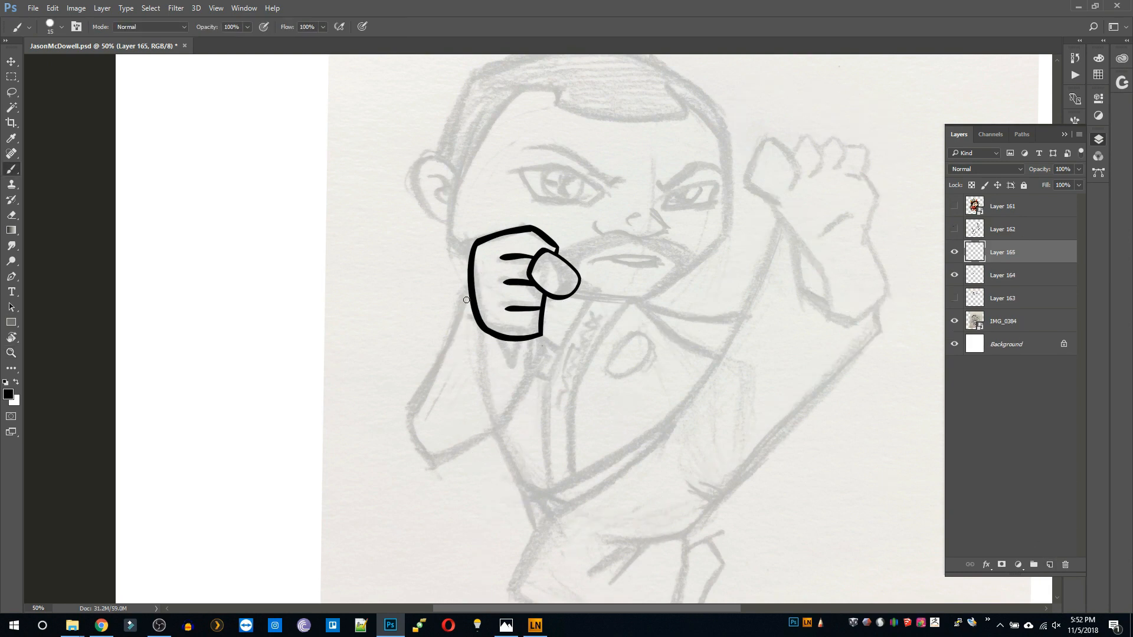
key("bracketright")
mouse_move(473, 262)
left_mouse_down()
mouse_move(505, 456)
mouse_move(526, 449)
mouse_move(444, 477)
mouse_move(525, 395)
left_mouse_up()
key("ctrl+z")
key("ctrl+z")
key("ctrl+z")
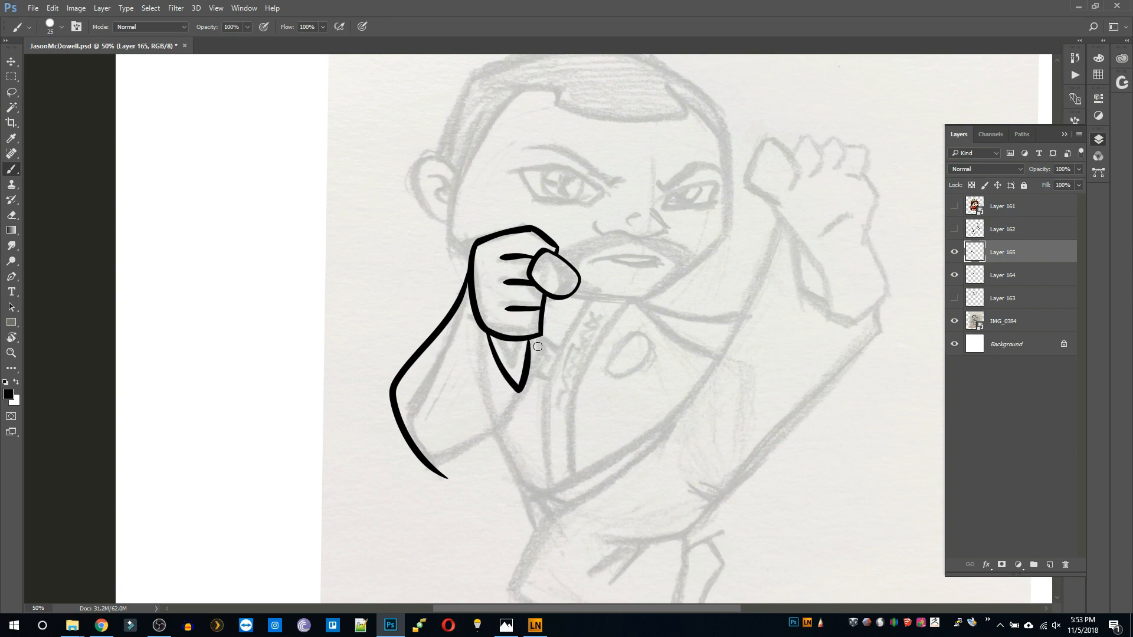
mouse_move(537, 336)
left_mouse_down()
mouse_move(446, 478)
mouse_move(506, 404)
mouse_move(472, 471)
left_mouse_up()
key("e")
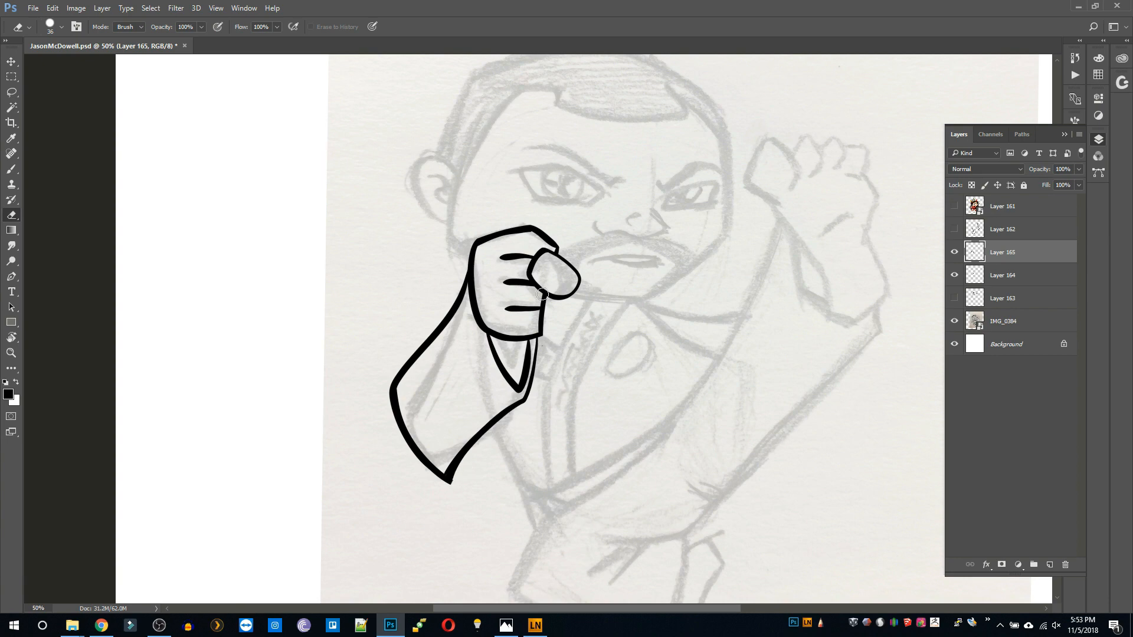
Merge the sleeve into Layer 164, show Layers 162 and 163, and move the arm outward from the body.
key("z")
left_click(542, 294, "alt")
left_click(543, 294, "alt")
key("ctrl+e")
left_click(954, 275)
left_click(954, 229)
key("v")
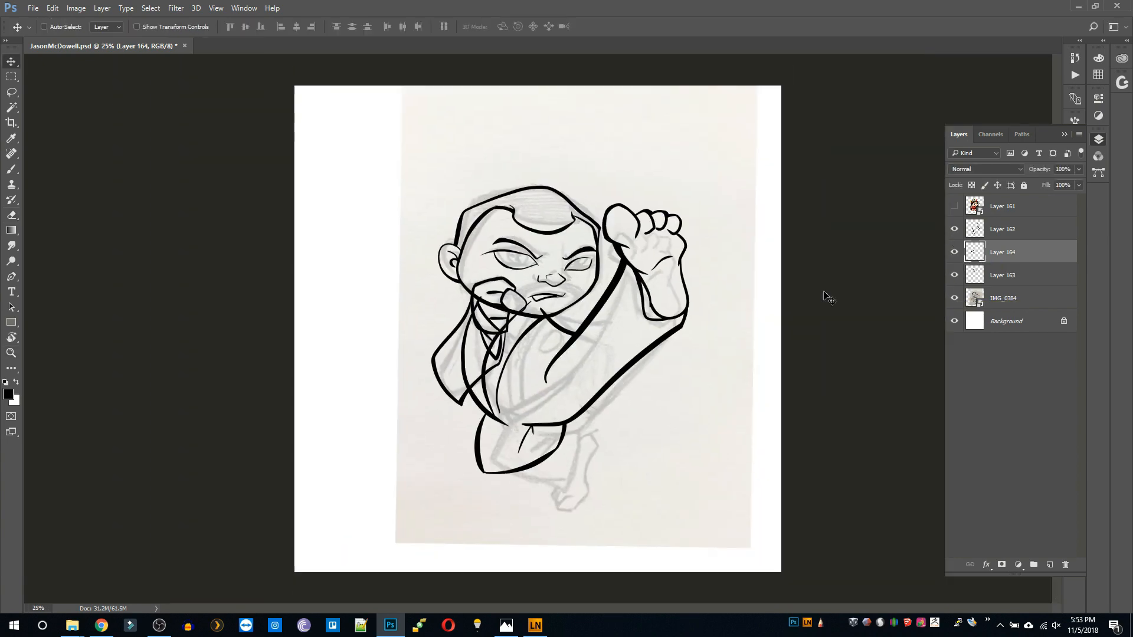
mouse_move(485, 313)
left_mouse_down()
mouse_move(472, 277)
mouse_move(490, 277)
mouse_move(472, 277)
mouse_move(459, 359)
left_mouse_up()
Select the arm and fist silhouette by inverting a Magic Wand selection of the empty area, and contract the selection.
key("w")
left_click(711, 355)
left_click(150, 8)
left_click(160, 54)
left_click(150, 9)
mouse_move(160, 161)
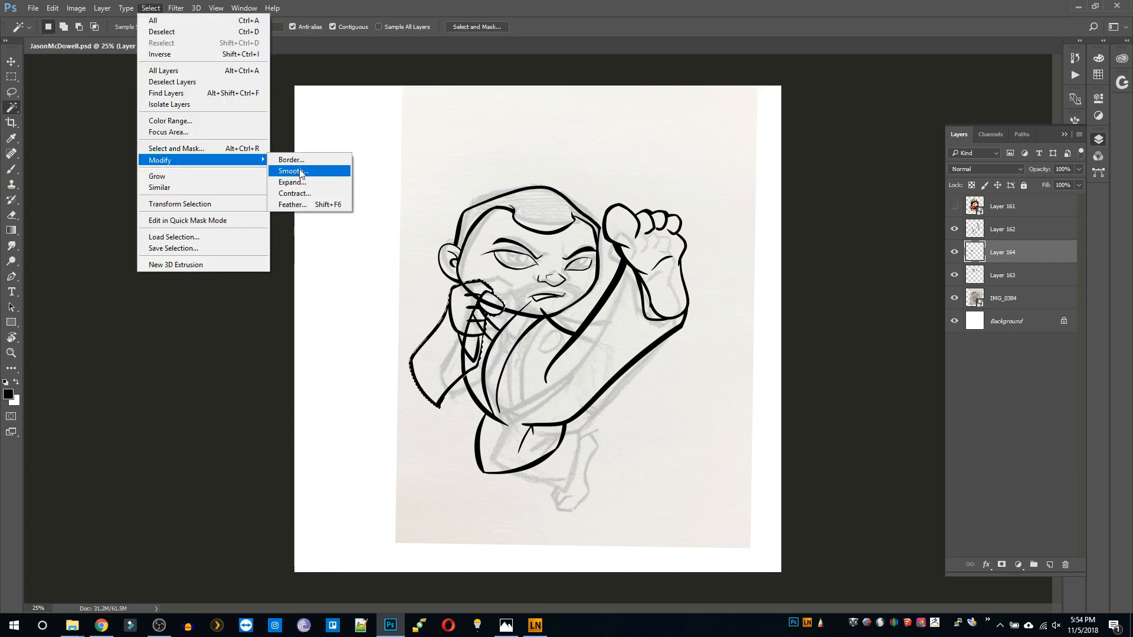
left_click(295, 193)
left_click(624, 210)
Delete the head and body lines behind the arm on Layers 163 and 162, and deselect.
left_click(997, 275)
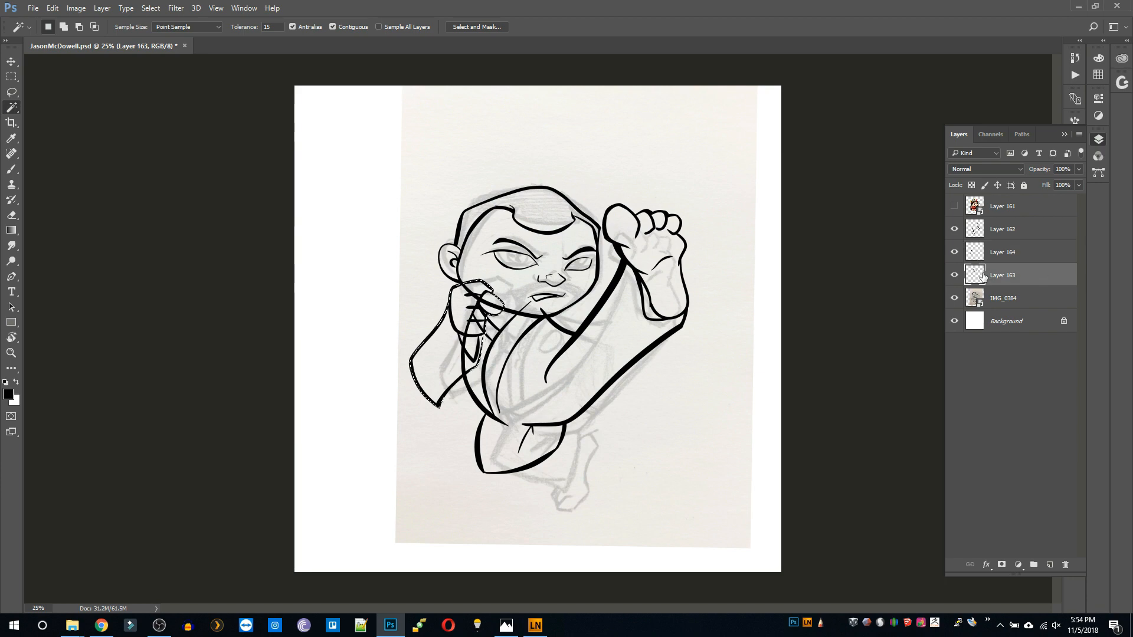
left_click(986, 236)
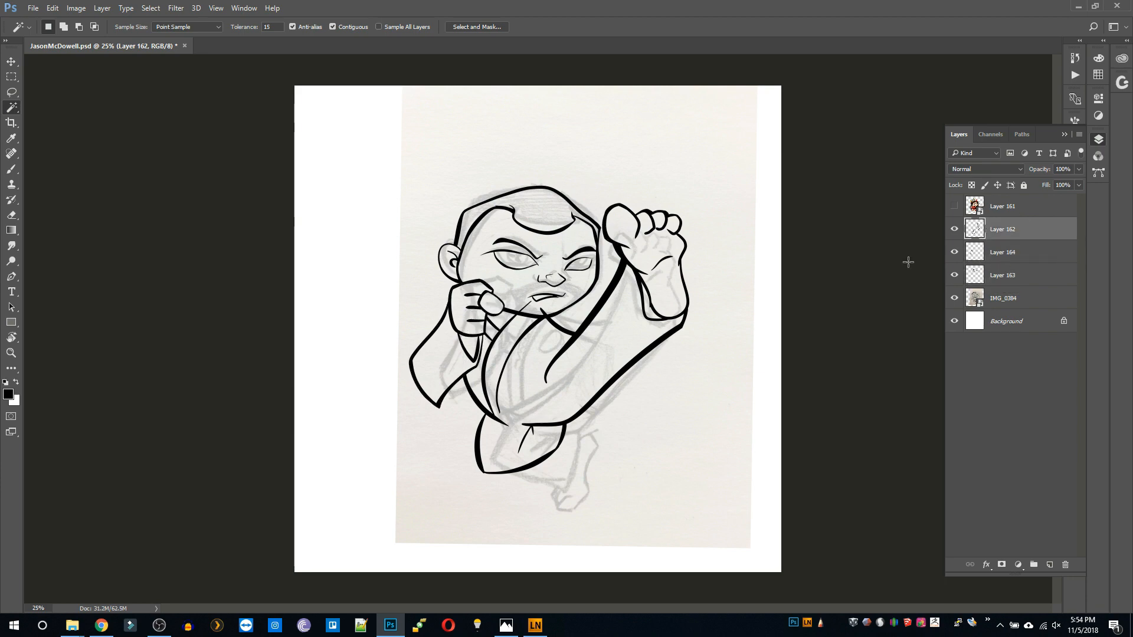
left_click(954, 275)
left_click(954, 275)
left_click(1002, 281)
left_click(203, 72)
key("ctrl+d")
Erase the collar line ends on Layer 162 that cross over the chin and face.
key("z")
triple_click(534, 267)
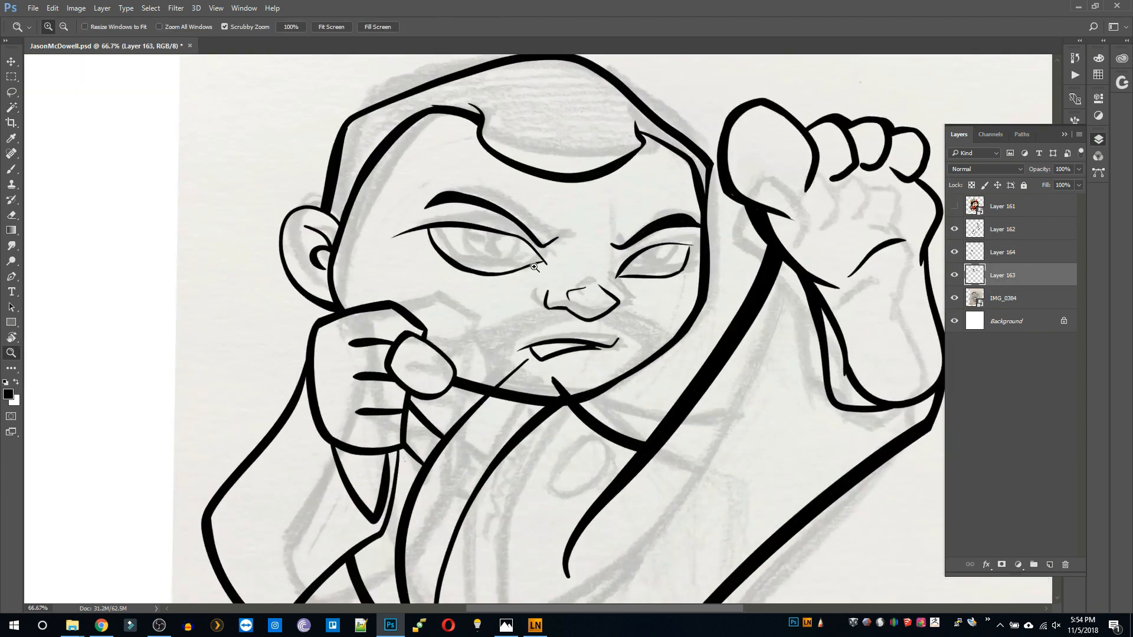
left_click(534, 267)
key("e")
left_click(1002, 230)
left_click_drag(562, 431, 578, 444)
left_click_drag(523, 402, 484, 427)
key("z")
left_click(529, 424, "alt")
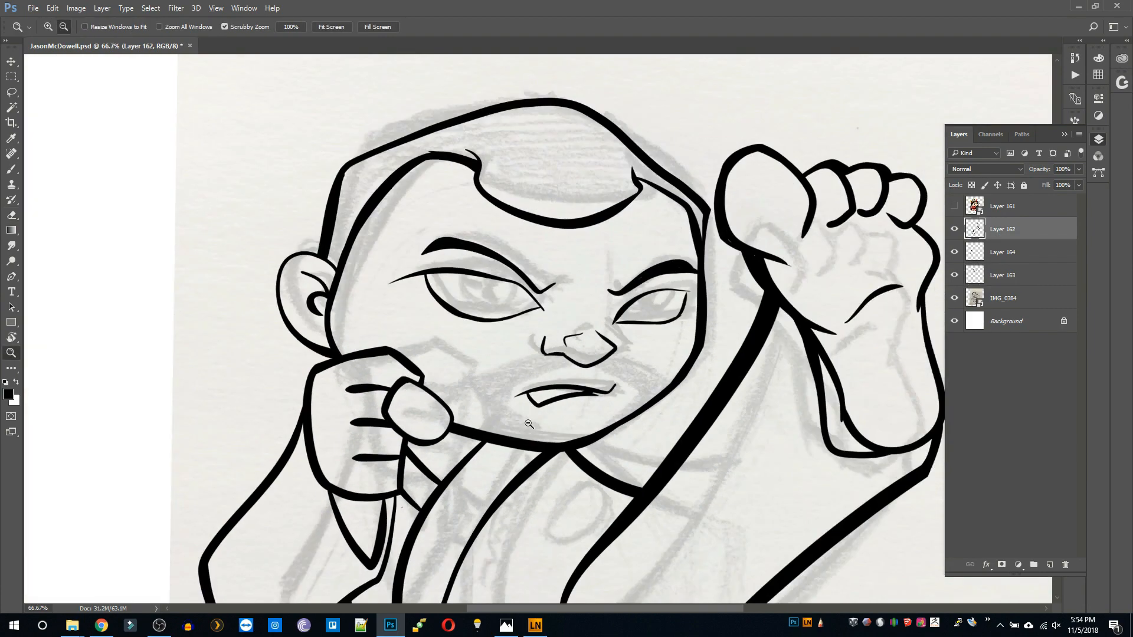
triple_click(529, 424, "alt")
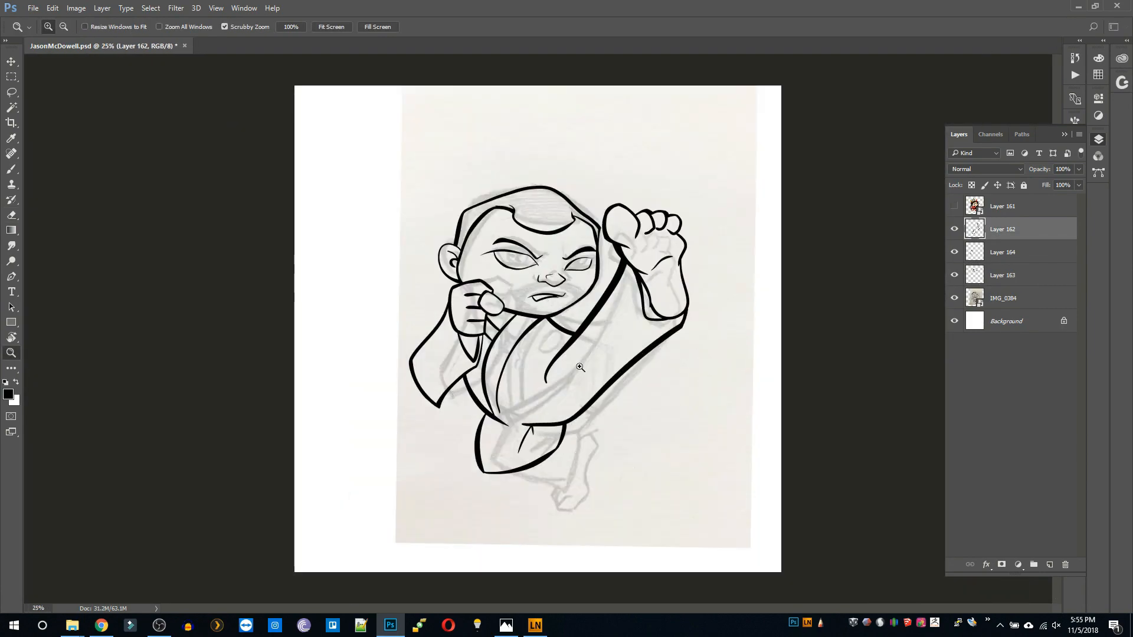
Ink a second neckline stroke between the chin and the raised leg on a new layer.
left_click(1049, 565)
key("b")
key("r")
left_click_drag(637, 378, 567, 344)
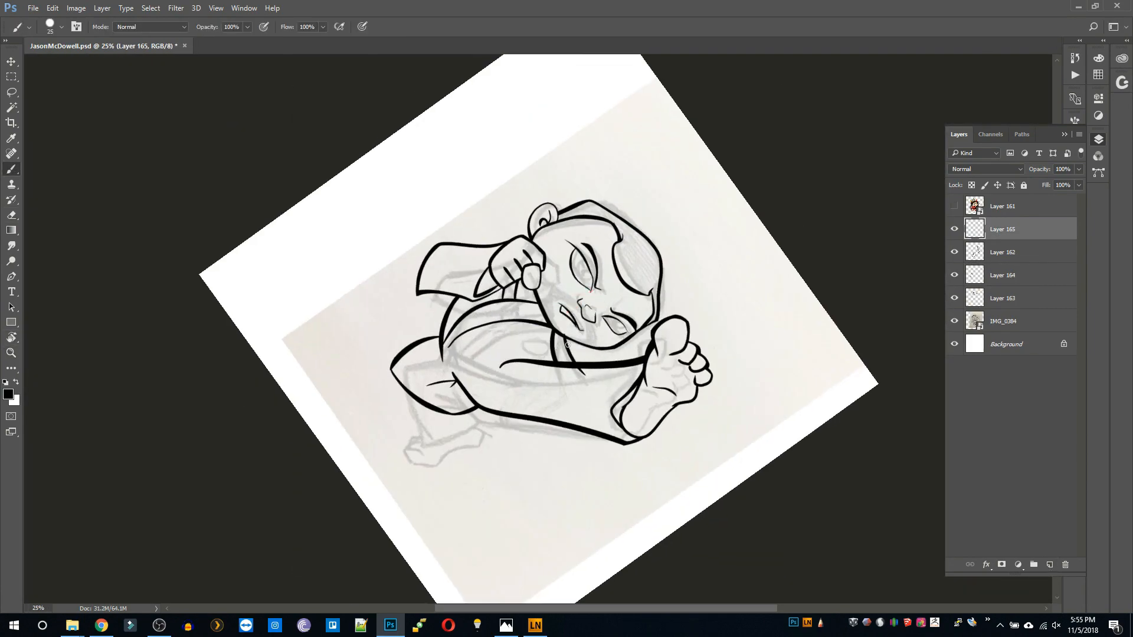
key("e")
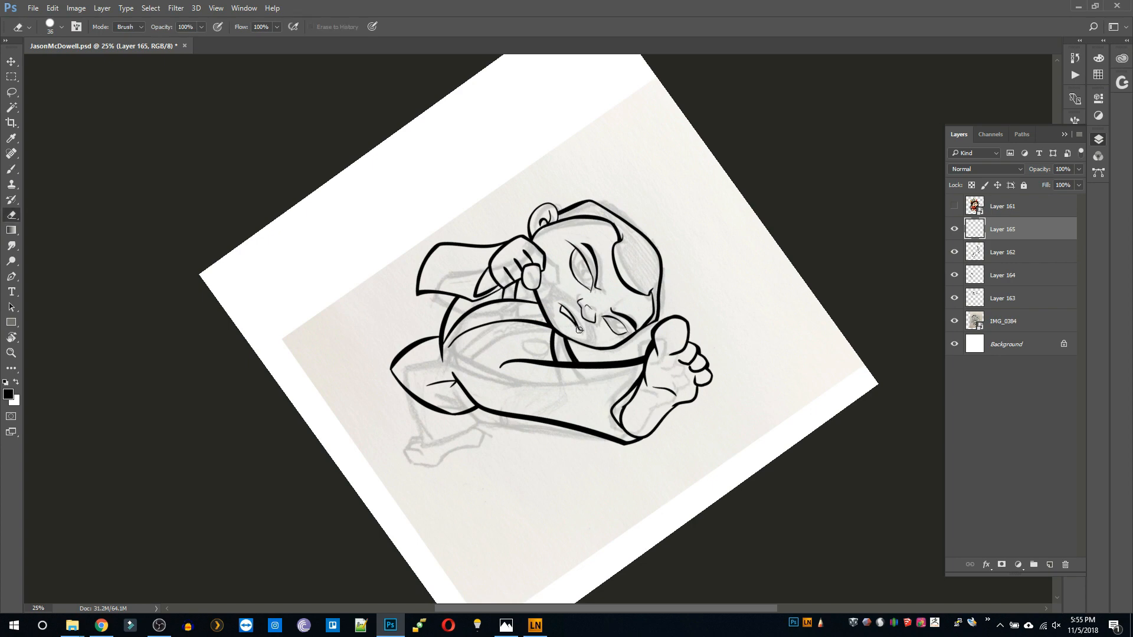
Thicken the sleeve's outer edge with the 25 px brush.
key("r")
mouse_move(559, 443)
left_mouse_down()
mouse_move(711, 319)
mouse_move(740, 309)
left_mouse_up()
key("z")
triple_click(469, 382)
key("b")
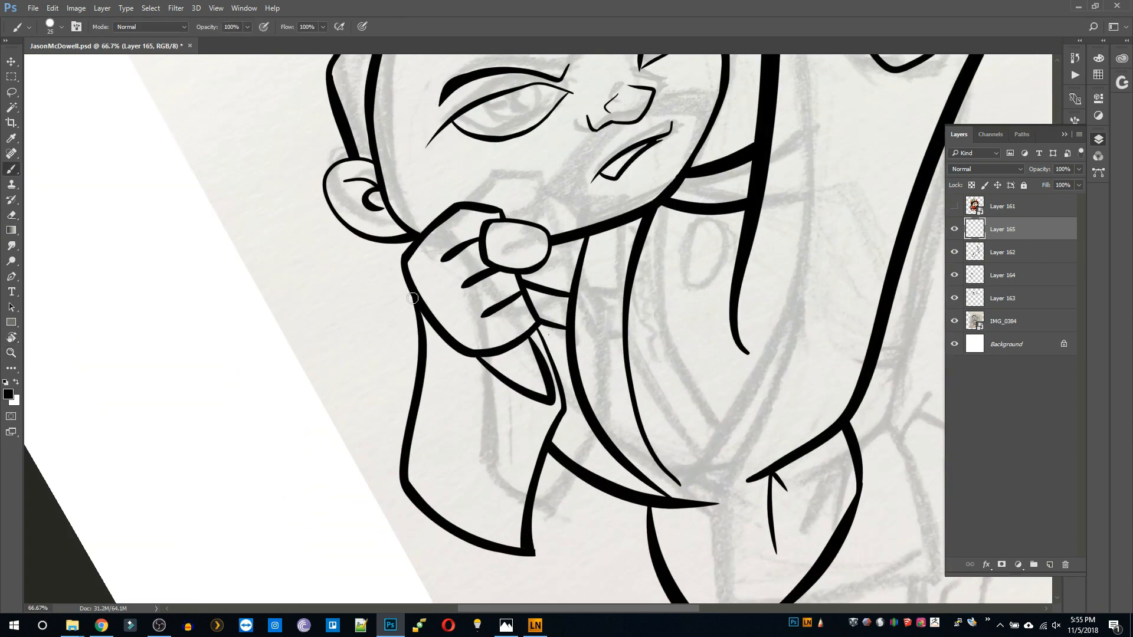
left_click_drag(412, 298, 404, 435)
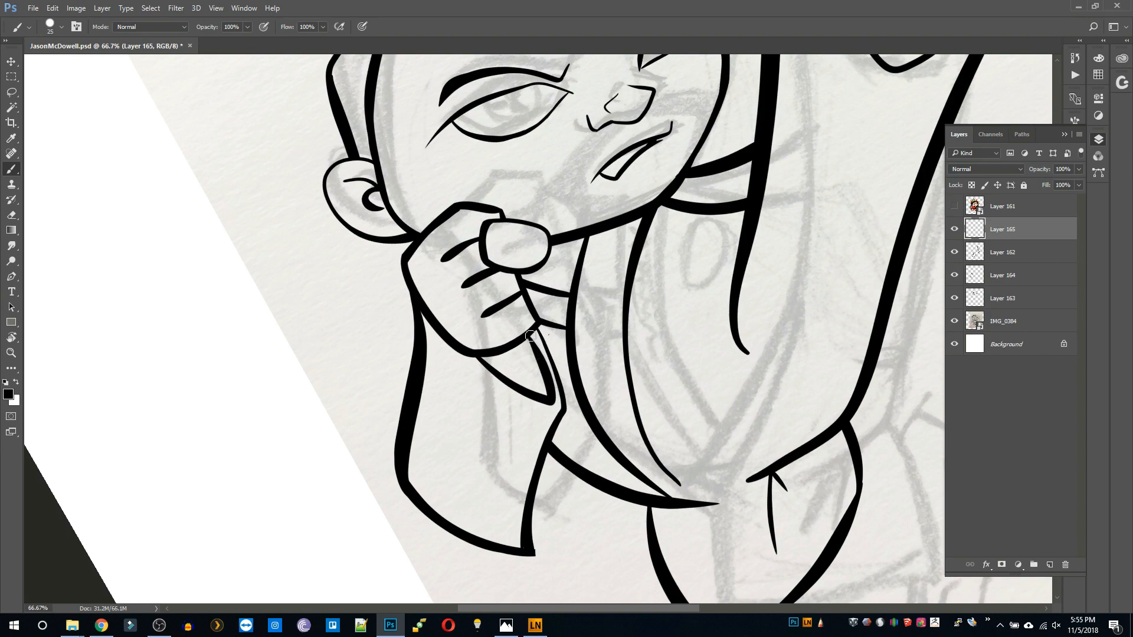
key("r")
mouse_move(667, 236)
left_mouse_down()
mouse_move(695, 348)
mouse_move(698, 308)
left_mouse_up()
key("z")
left_click(698, 309, "alt")
left_click(698, 308, "alt")
left_click(698, 308, "alt")
Hide the IMG_0384 sketch to examine the line art on its own, and show the sketch again.
left_click(955, 320)
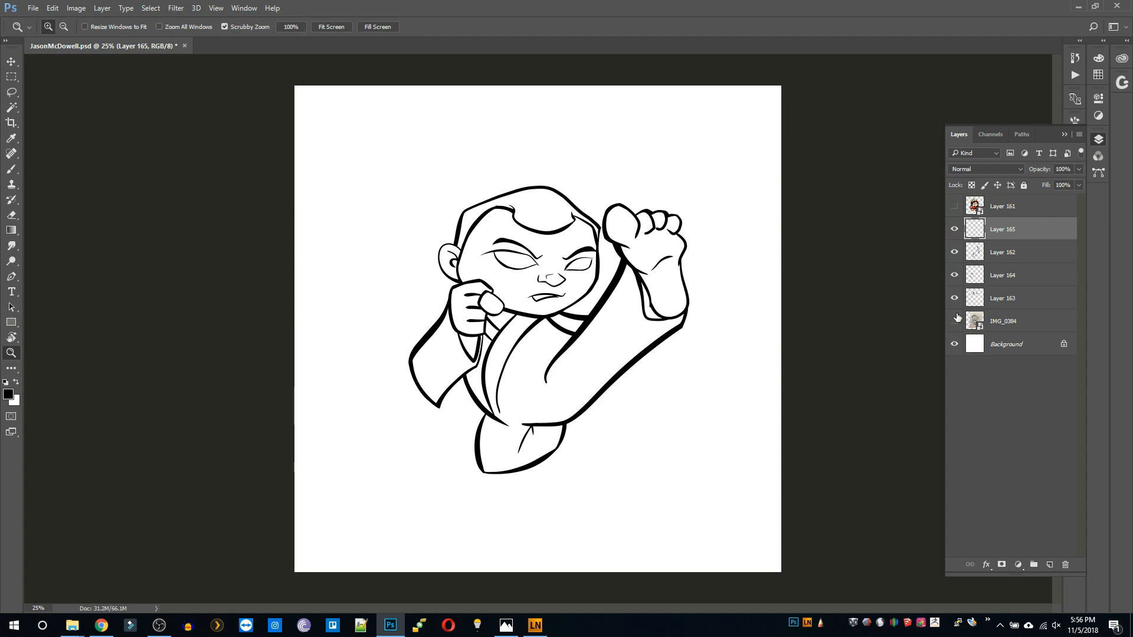
left_click(551, 248)
left_click(551, 248)
left_click(956, 320)
left_click(955, 319)
left_click_drag(683, 405, 707, 291)
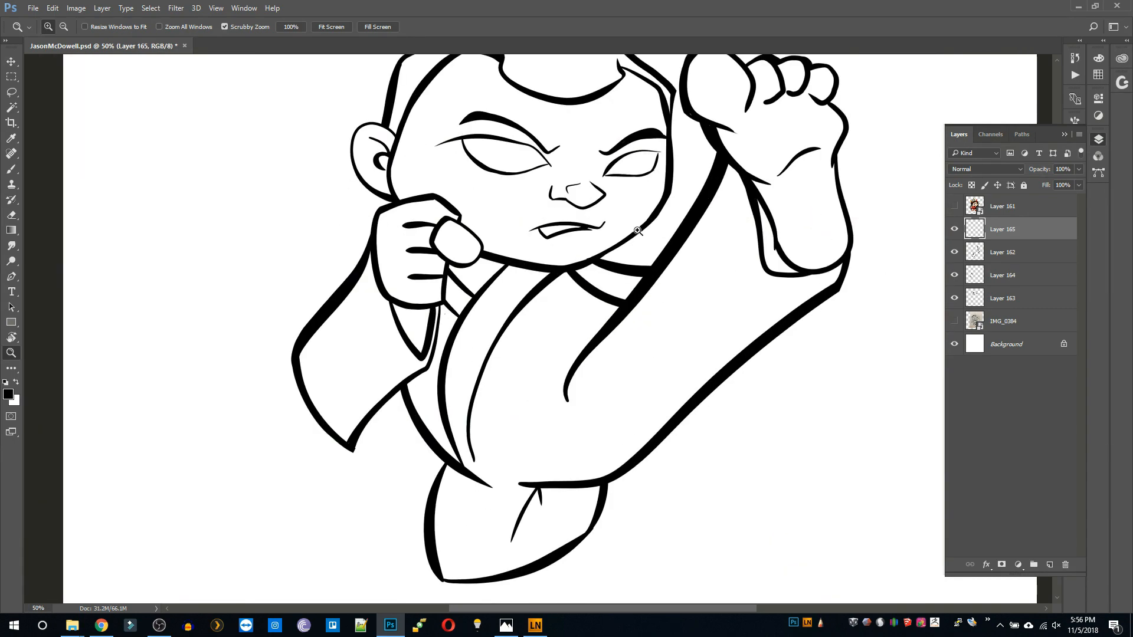
left_click_drag(638, 231, 625, 317)
left_click(954, 321)
left_click_drag(656, 444, 662, 347)
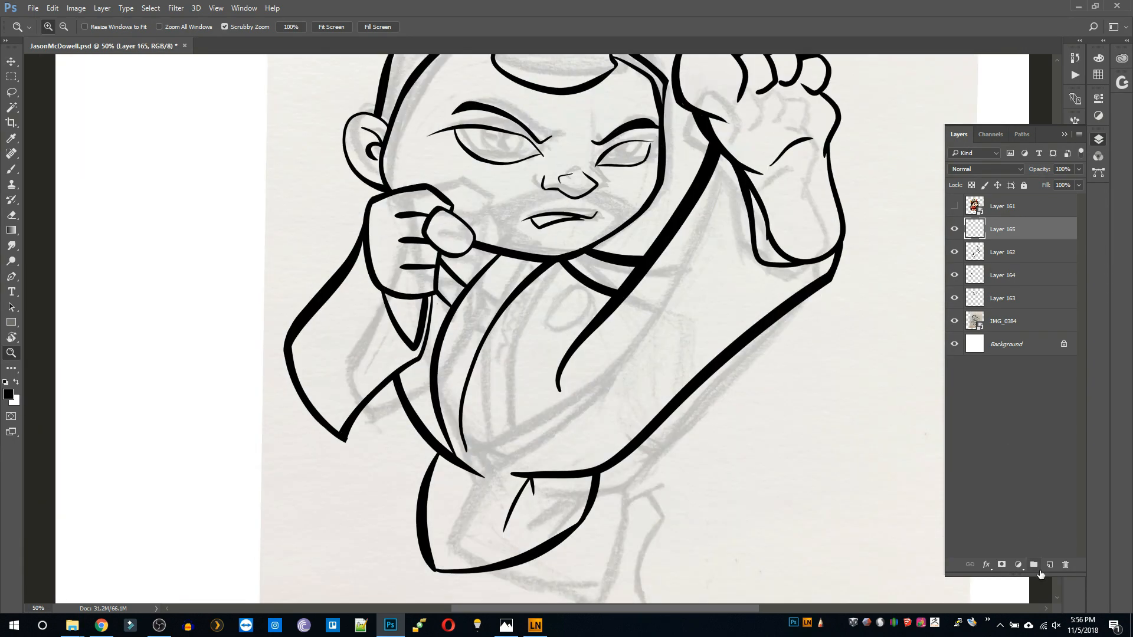
Merge the line-art layers into Layer 163 and add a new layer above it.
key("ctrl+e")
key("ctrl+e")
key("ctrl+e")
left_click(1049, 565)
Paint the black belt across the waist with a 40 px brush, and its knot on another new layer.
key("b")
mouse_move(445, 445)
left_mouse_down()
mouse_move(593, 313)
mouse_move(471, 447)
mouse_move(478, 457)
mouse_move(535, 411)
left_mouse_up()
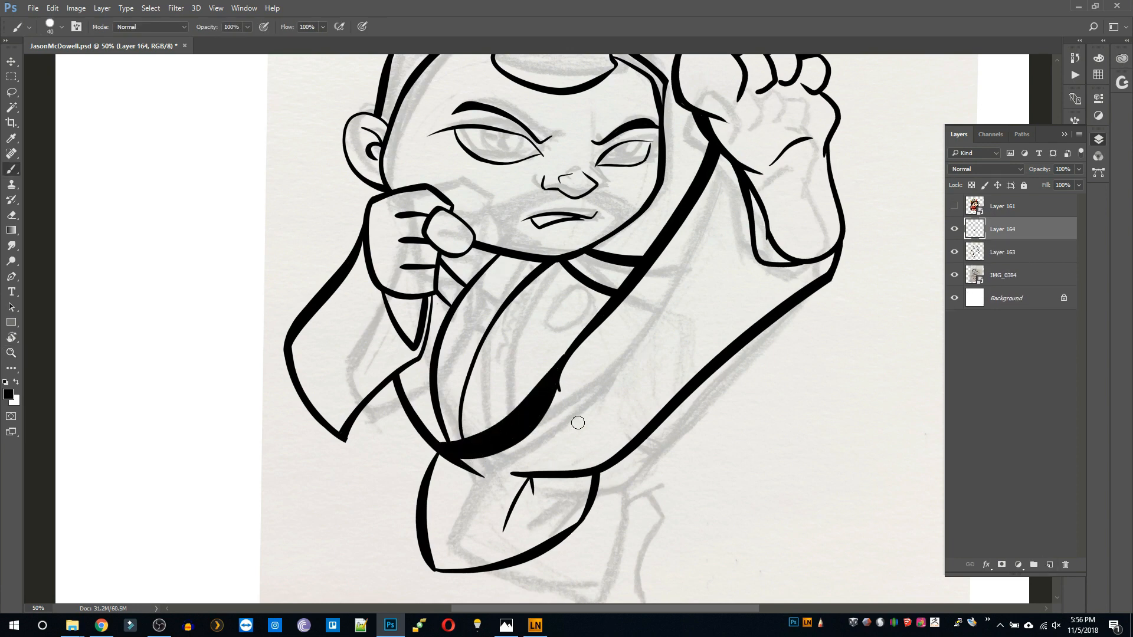
left_click(1050, 565)
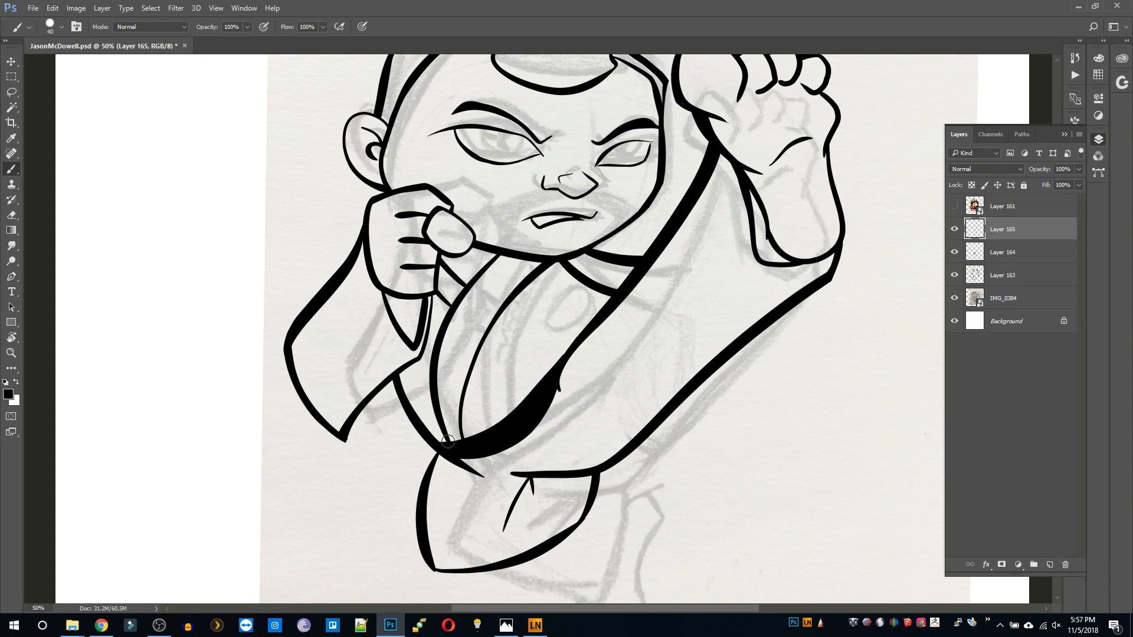
left_click_drag(456, 436, 450, 456)
Paint a curved belt tail hanging from the knot over the thigh on a new layer with a larger brush.
left_click(1050, 565)
key("r")
left_click_drag(672, 317, 646, 401)
key("bracketright")
key("bracketright")
key("bracketright")
key("bracketright")
key("bracketright")
left_click_drag(377, 364, 448, 516)
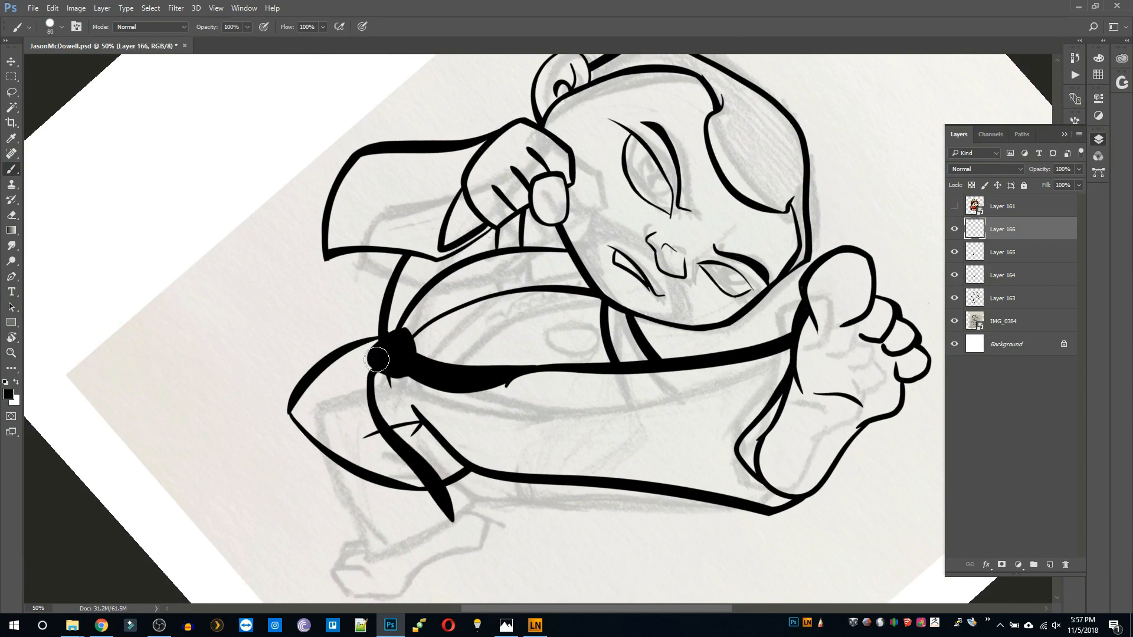
key("ctrl+z")
left_click_drag(379, 365, 444, 515)
key("ctrl+z")
mouse_move(376, 366)
left_mouse_down()
mouse_move(371, 403)
mouse_move(440, 522)
mouse_move(446, 490)
left_mouse_up()
key("ctrl+z")
key("ctrl+z")
left_click_drag(398, 439, 451, 540)
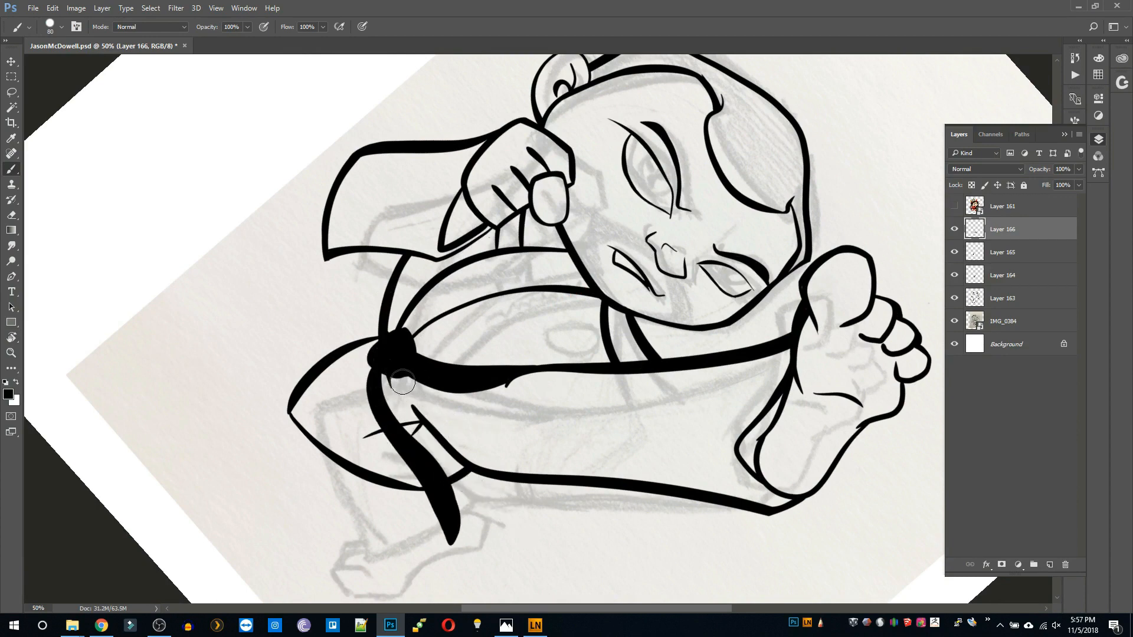
left_click_drag(399, 372, 547, 525)
key("ctrl+z")
left_click(955, 229)
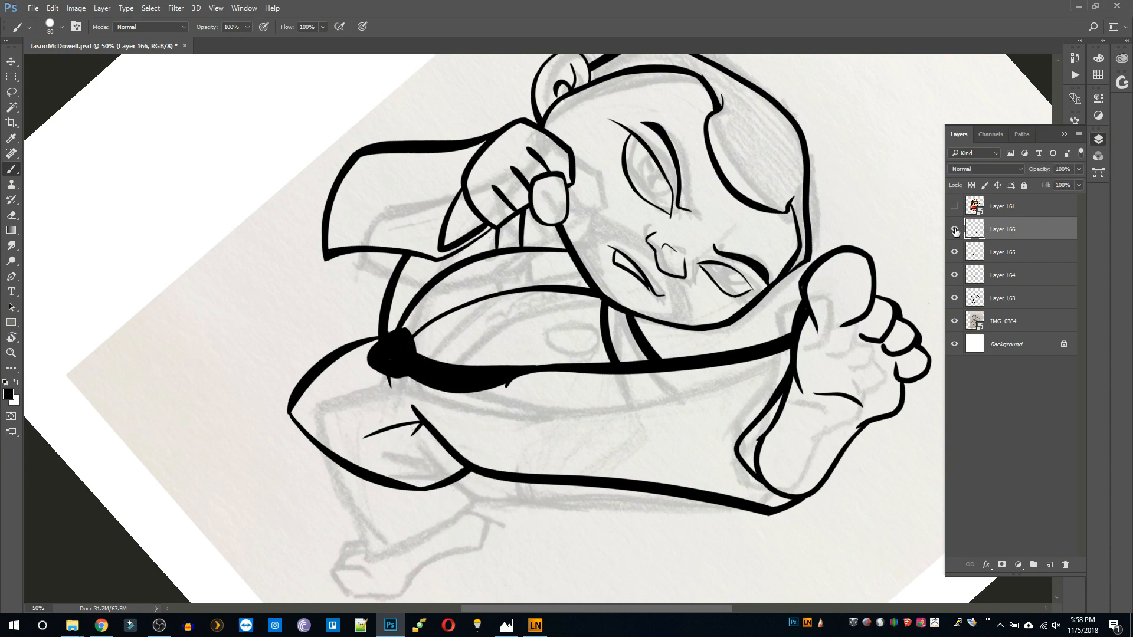
left_click(955, 229)
Thicken the belt tail on Layer 166 and move it sideways below the knot.
left_click_drag(379, 360, 458, 554)
mouse_move(380, 360)
left_mouse_down()
mouse_move(448, 570)
mouse_move(443, 518)
left_mouse_up()
key("v")
left_click_drag(373, 430, 405, 436)
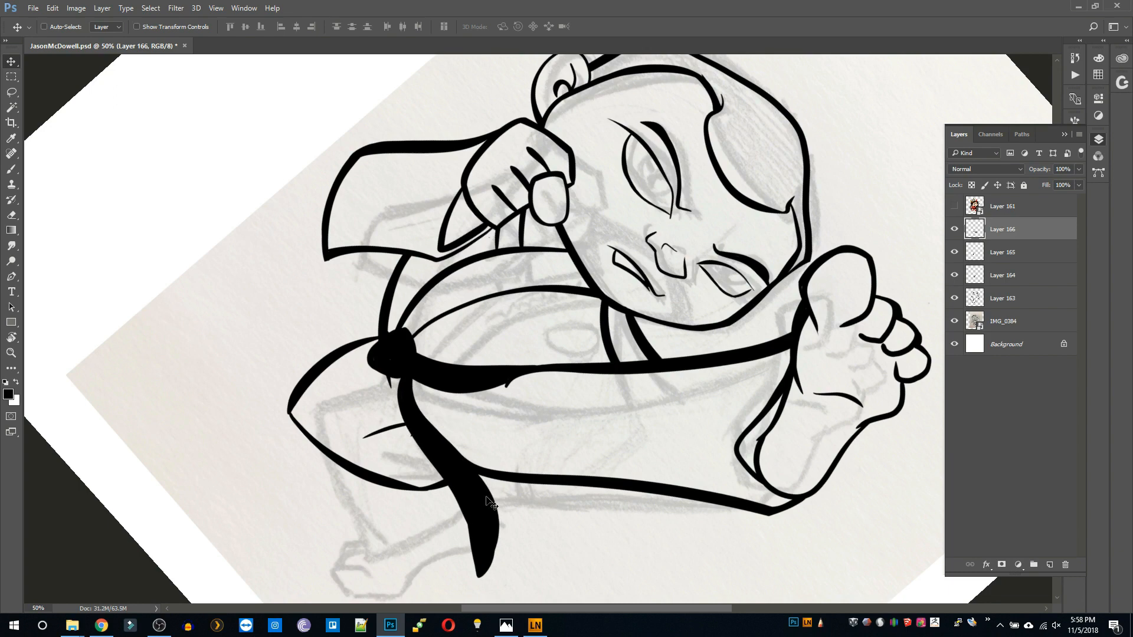
left_click_drag(489, 495, 480, 494)
Free-transform the belt tail and trim its edge with the eraser.
key("ctrl+t")
key("Return")
left_click_drag(507, 549, 428, 489)
key("e")
left_click_drag(387, 379, 435, 546)
key("ctrl+t")
left_click_drag(382, 485, 358, 500)
key("Return")
left_click_drag(427, 473, 434, 479)
key("ctrl+z")
Free-transform the belt tail so it sweeps across the thigh, and nudge it against the knot.
key("v")
key("r")
left_click_drag(590, 472, 692, 344)
scroll(679, 362, "down", 1)
key("ctrl+t")
left_click_drag(758, 415, 763, 450)
key("Return")
key("z")
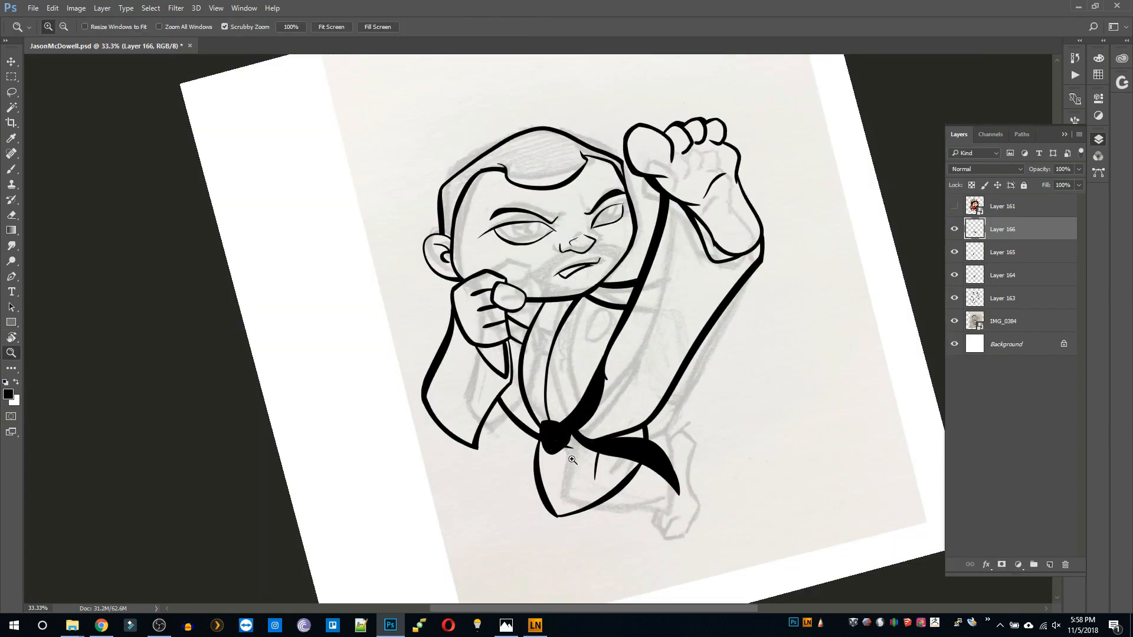
left_click(571, 457)
key("v")
left_click_drag(631, 461, 627, 469)
Paint a curved second belt tail hanging down from the knot on a new layer.
key("z")
left_click(754, 400, "alt")
left_click(1050, 565)
key("b")
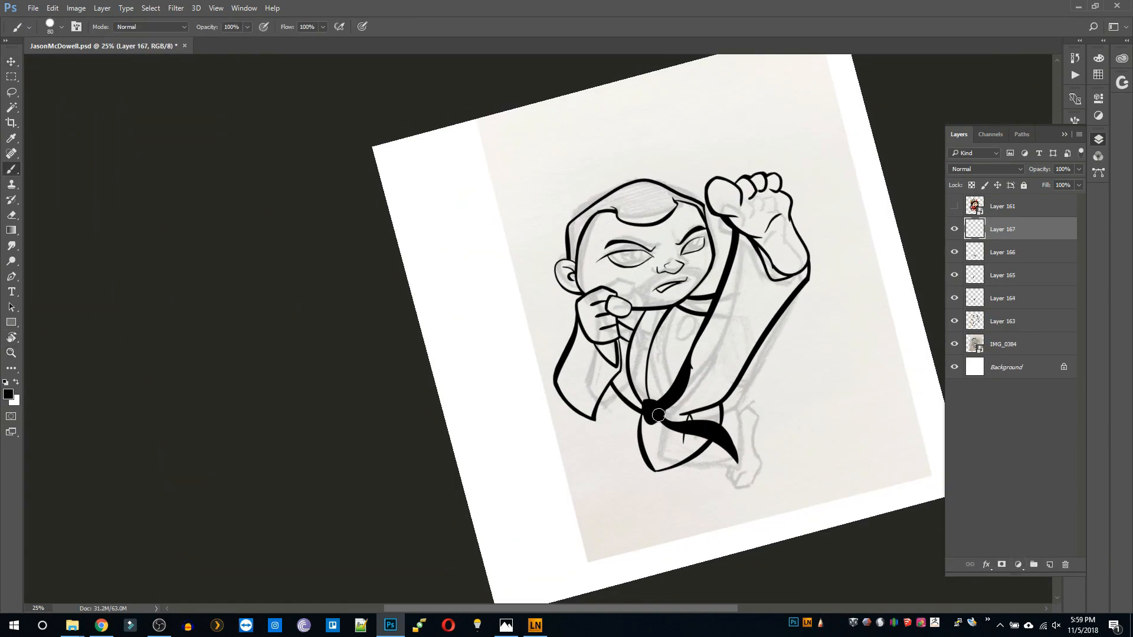
key("ctrl+z")
left_click_drag(657, 420, 694, 496)
key("ctrl+z")
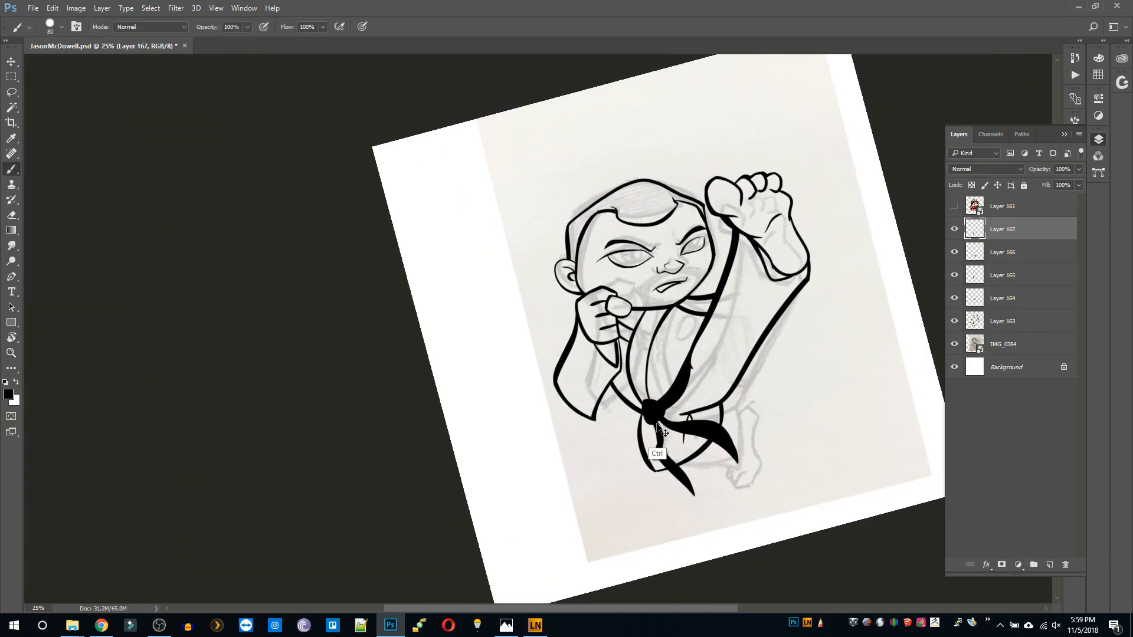
key("ctrl+z")
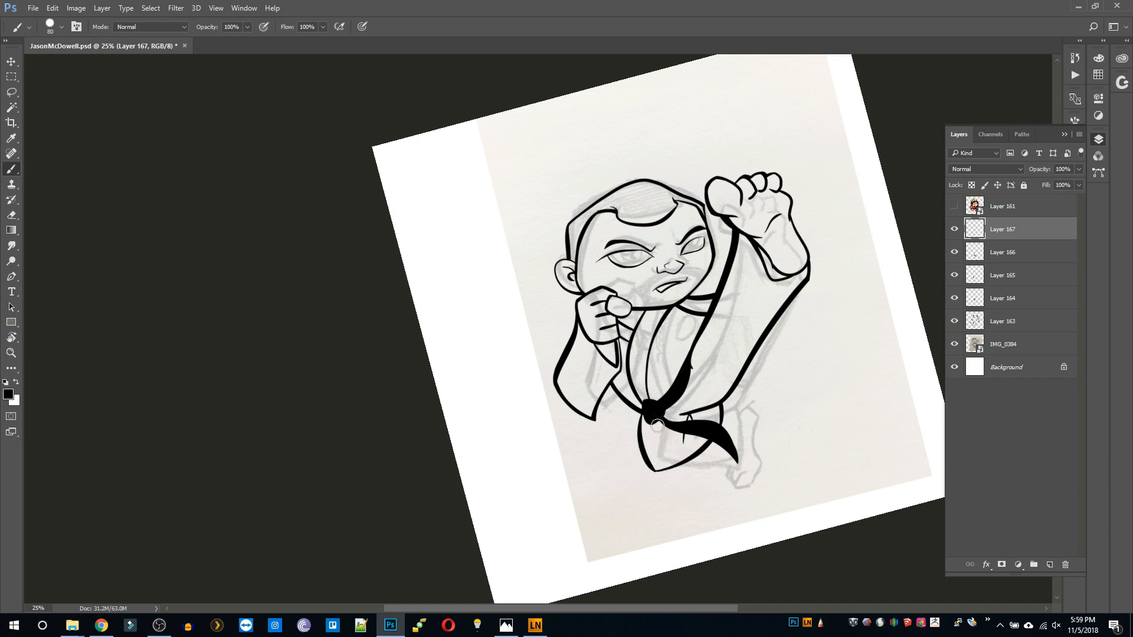
mouse_move(657, 425)
left_mouse_down()
mouse_move(635, 472)
mouse_move(649, 464)
left_mouse_up()
key("ctrl+z")
left_click_drag(636, 482, 652, 421)
Trim the new belt tail with the eraser and free-transform it into a shorter tail closer to the knot.
key("e")
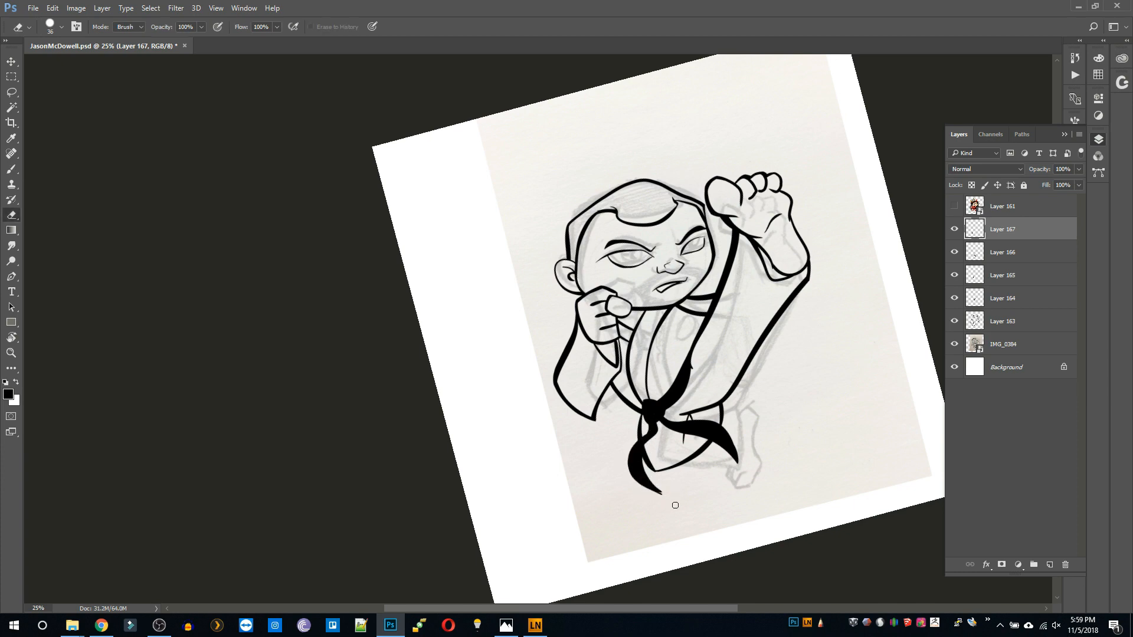
mouse_move(664, 495)
left_mouse_down()
mouse_move(635, 503)
mouse_move(657, 480)
mouse_move(682, 480)
mouse_move(643, 432)
left_mouse_up()
key("ctrl+t")
key("Return")
key("v")
key("ctrl+alt+z")
key("ctrl+alt+z")
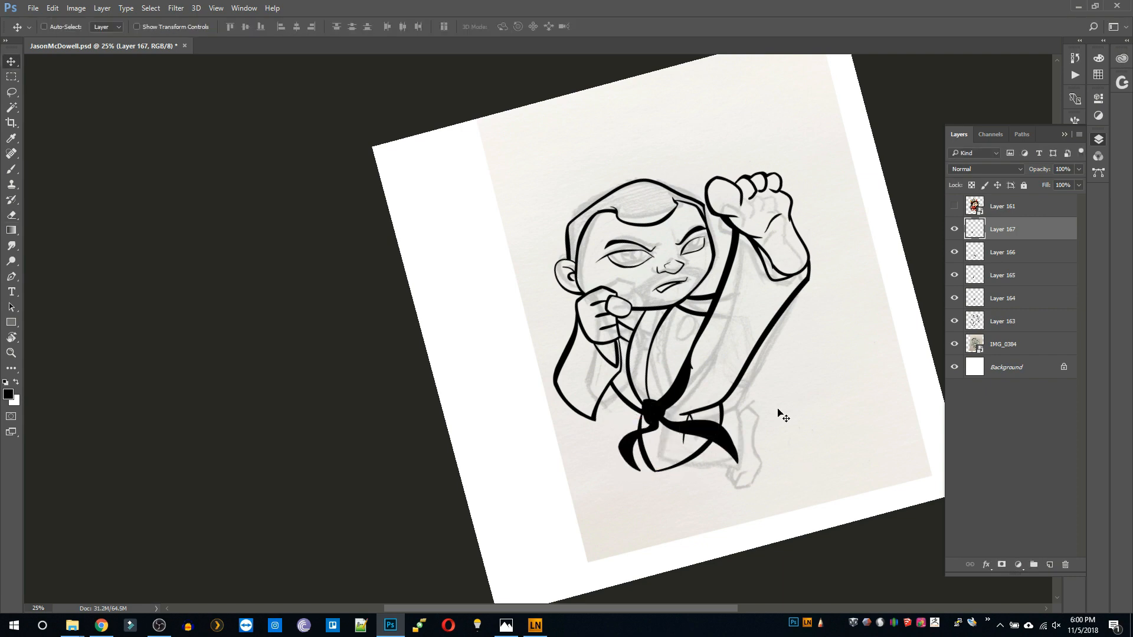
Reposition and free-transform the belt tail on Layer 166, and reset the canvas rotation.
left_click(1003, 252)
mouse_move(720, 449)
left_mouse_down()
mouse_move(710, 451)
mouse_move(720, 454)
mouse_move(729, 428)
mouse_move(718, 431)
mouse_move(732, 463)
left_mouse_up()
key("ctrl+t")
key("Return")
key("r")
key("Escape")
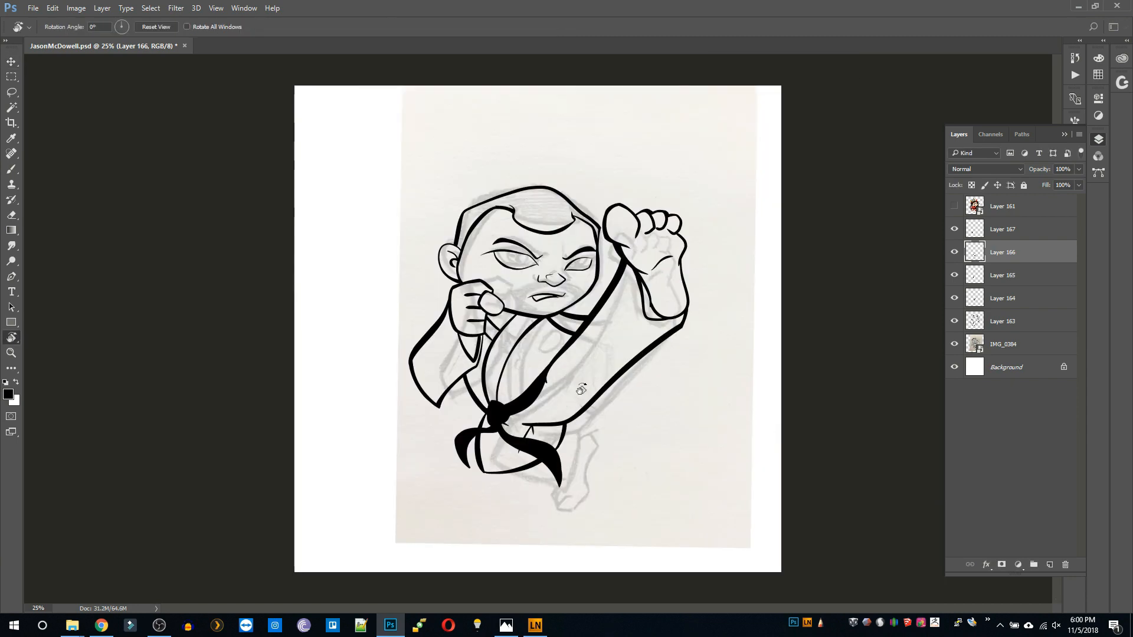
Ink the standing leg and foot outline on a new layer and move it up beneath the thigh.
left_click(1050, 566)
key("b")
key("z")
left_click(572, 457)
key("b")
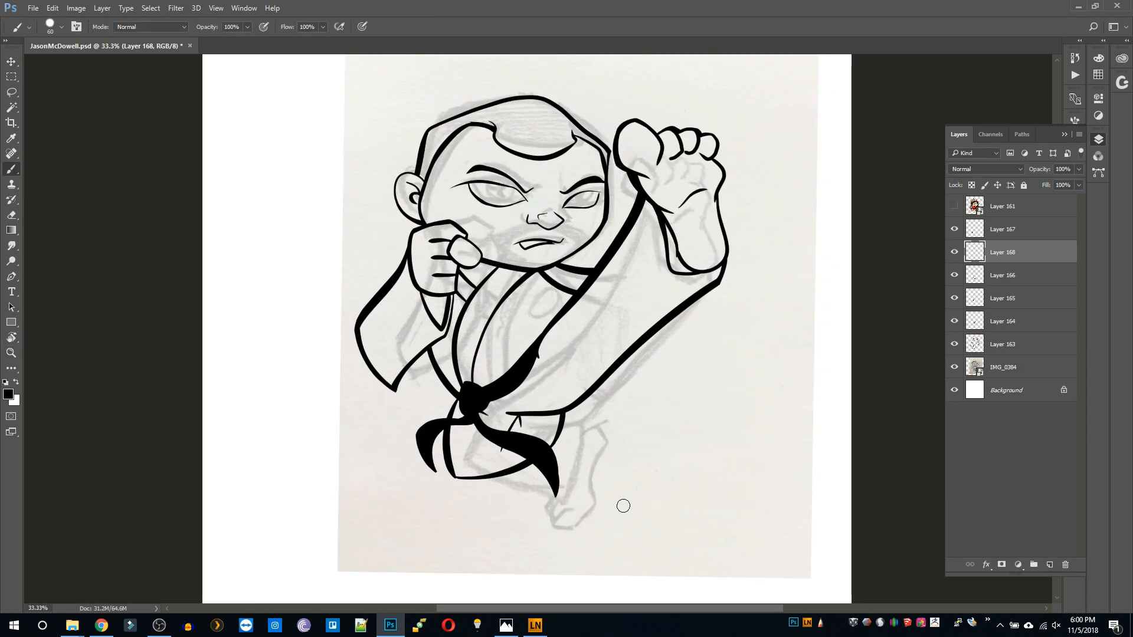
key("ctrl+z")
left_click_drag(560, 498, 592, 511)
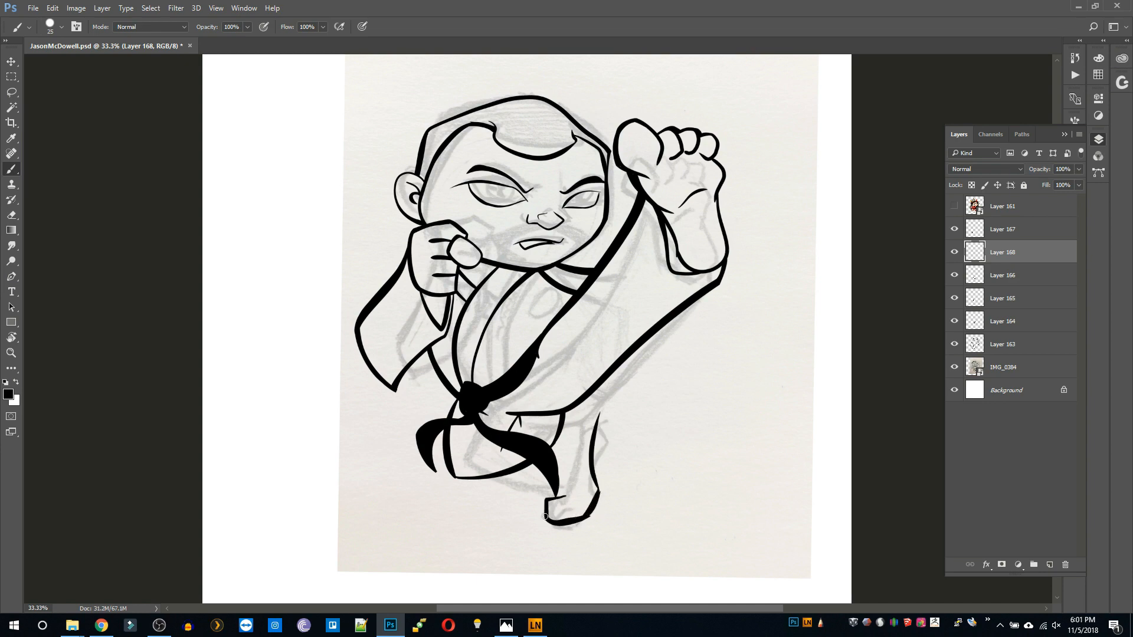
key("v")
mouse_move(603, 523)
left_mouse_down()
mouse_move(576, 503)
mouse_move(705, 491)
mouse_move(711, 455)
left_mouse_up()
Ink the toes on the standing foot and erase the leg line overshooting the thigh.
key("z")
left_click(569, 499)
key("b")
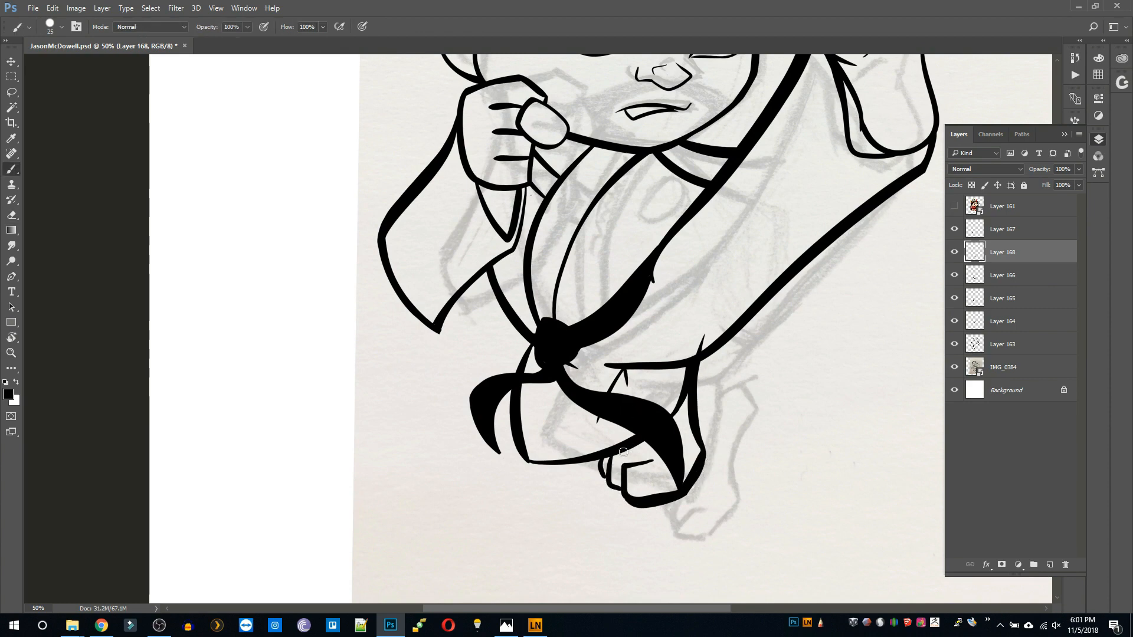
left_click_drag(624, 452, 637, 455)
key("e")
left_click_drag(702, 337, 696, 352)
Fill in the line beside the belt knot on Layer 167 with the brush.
key("z")
left_click(721, 303, "alt")
left_click(721, 304, "alt")
left_click(1017, 236)
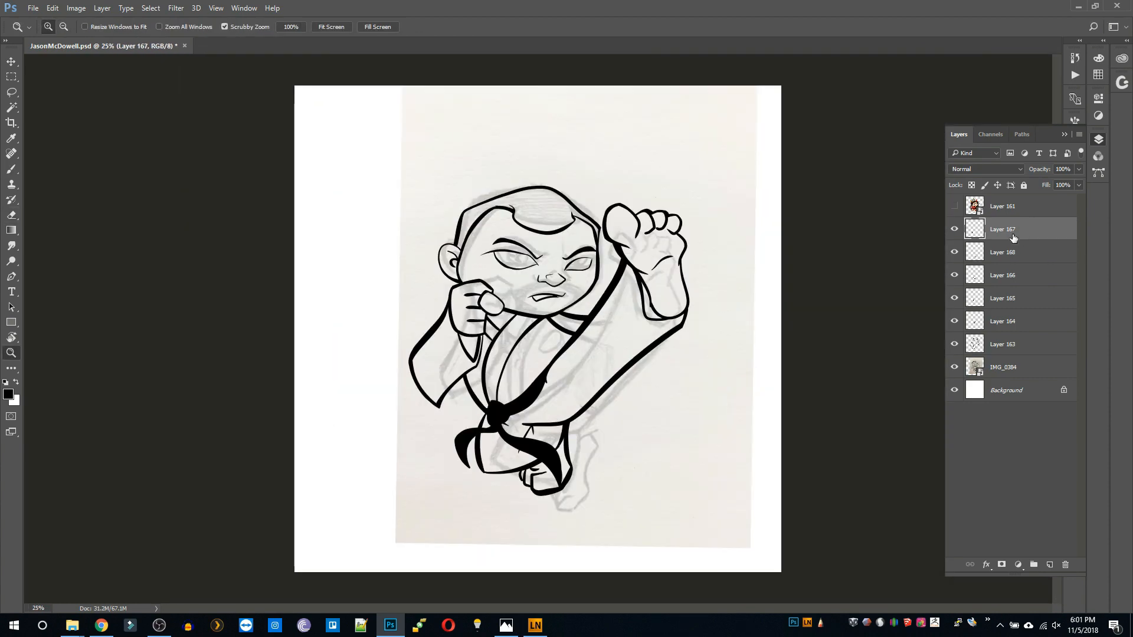
key("ctrl+plus")
key("ctrl+plus")
key("ctrl+plus")
key("b")
left_click_drag(453, 471, 451, 460)
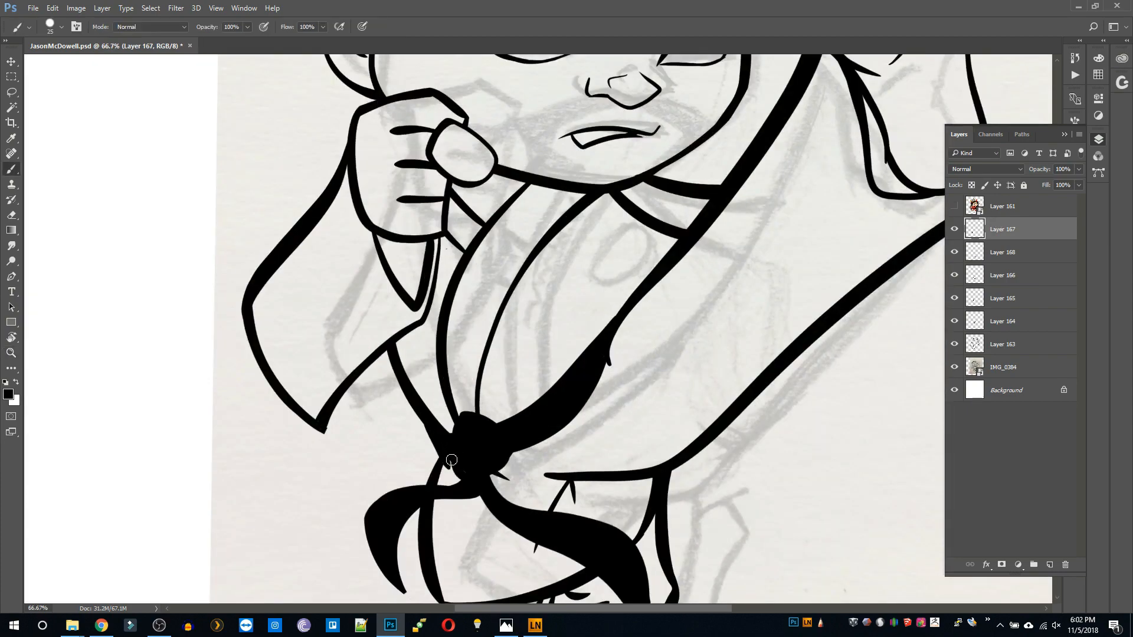
Merge the separate ink layers down into Layer 163.
key("z")
left_click(481, 443, "alt")
left_click(480, 442, "alt")
left_click(481, 443, "alt")
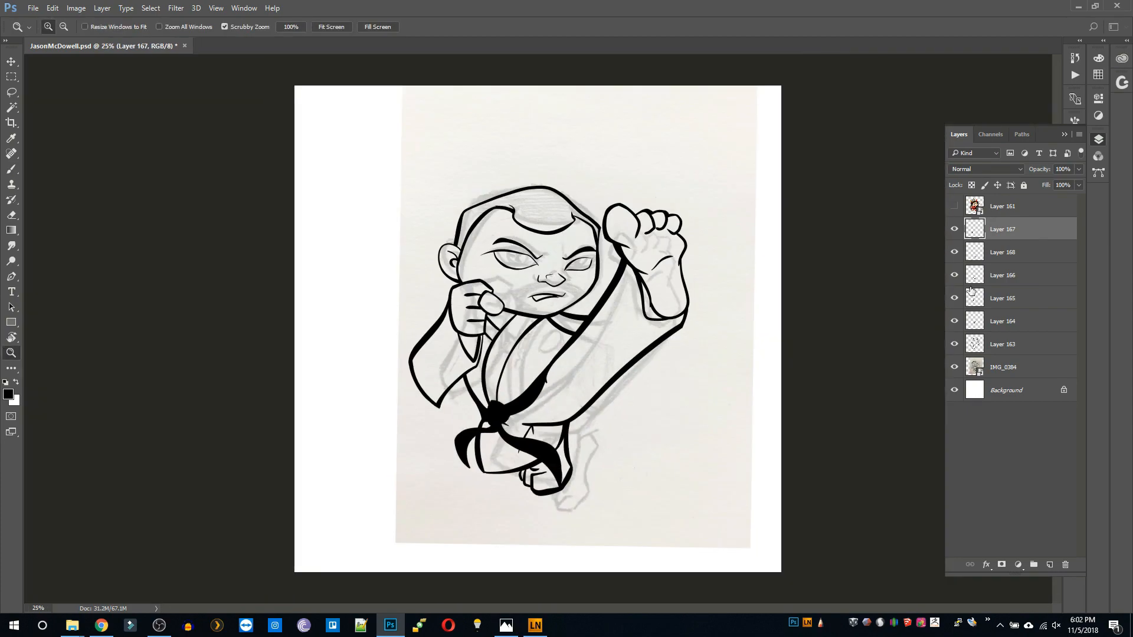
key("ctrl+e")
key("ctrl+e")
key("ctrl+e")
key("ctrl+e")
key("ctrl+e")
Hide the IMG_0384 pencil sketch layer.
left_click(534, 281, "alt")
double_click(534, 282)
left_click(534, 281)
left_click(534, 281, "alt")
left_click(534, 282, "alt")
left_click(537, 280)
left_click(955, 252)
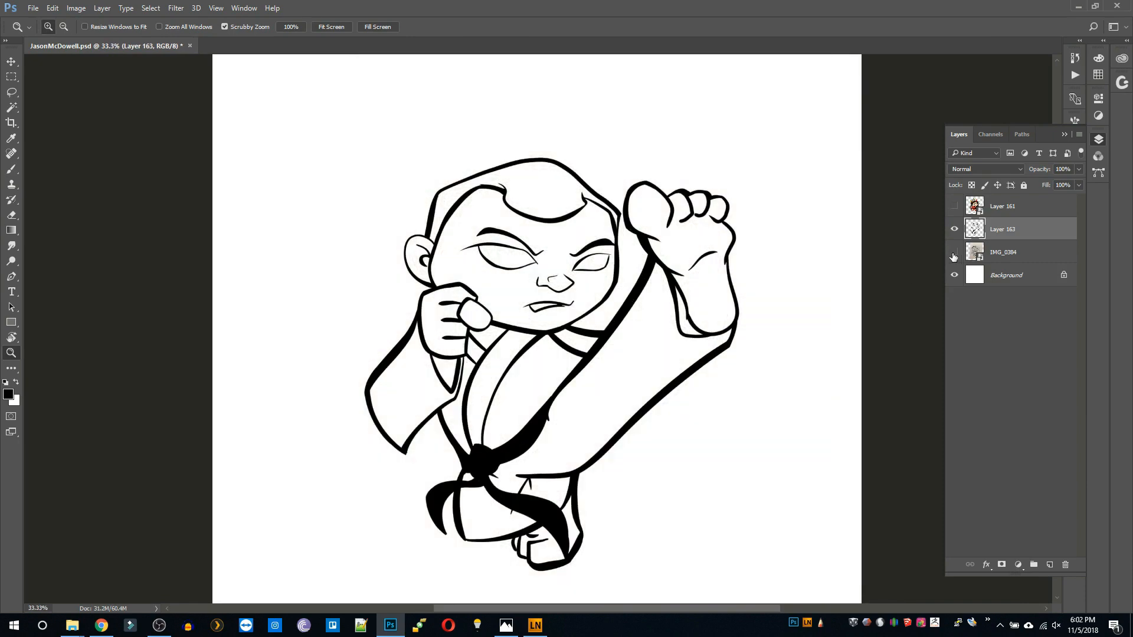
Draw a 185 px circle over the larger eye with the Ellipse tool, using no fill and a black 8 px stroke.
left_click(551, 325, "alt")
left_click(550, 326)
double_click(516, 188)
left_click(11, 77)
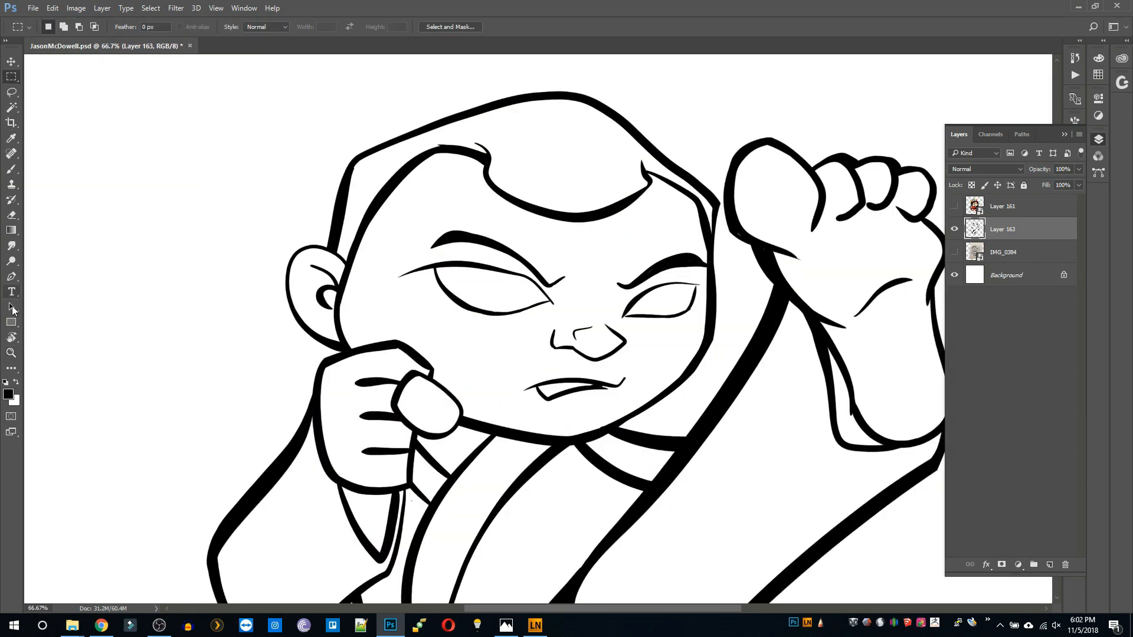
left_click(11, 322)
left_click(60, 345)
mouse_move(467, 262)
left_mouse_down()
mouse_move(529, 347)
mouse_move(539, 335)
left_mouse_up()
left_click(931, 185)
left_click(928, 226)
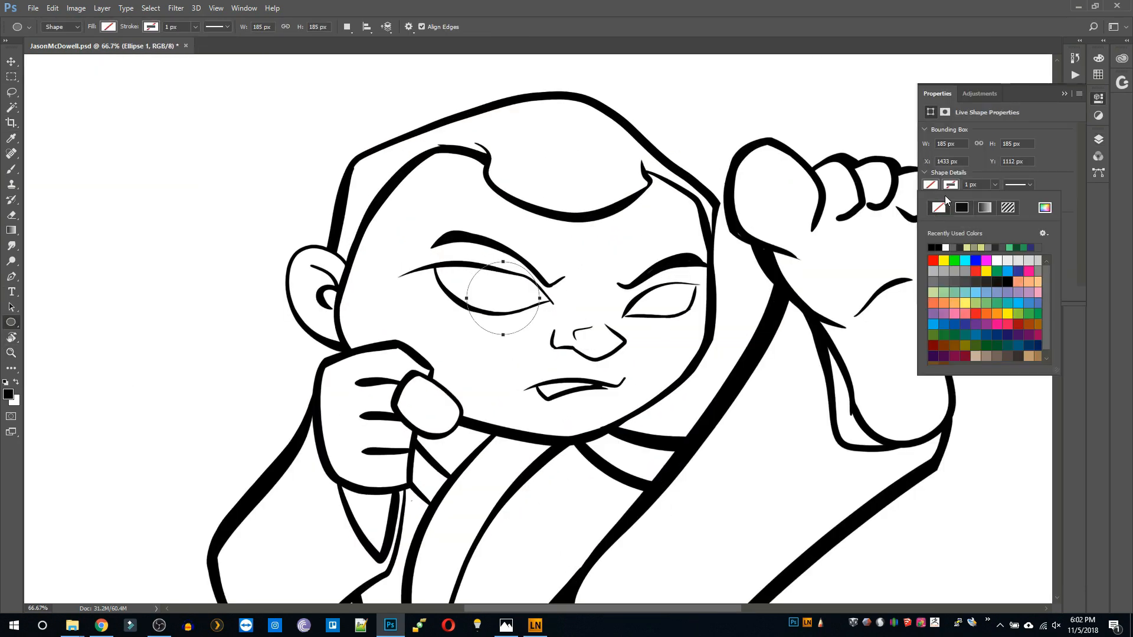
left_click(983, 185)
key("Return")
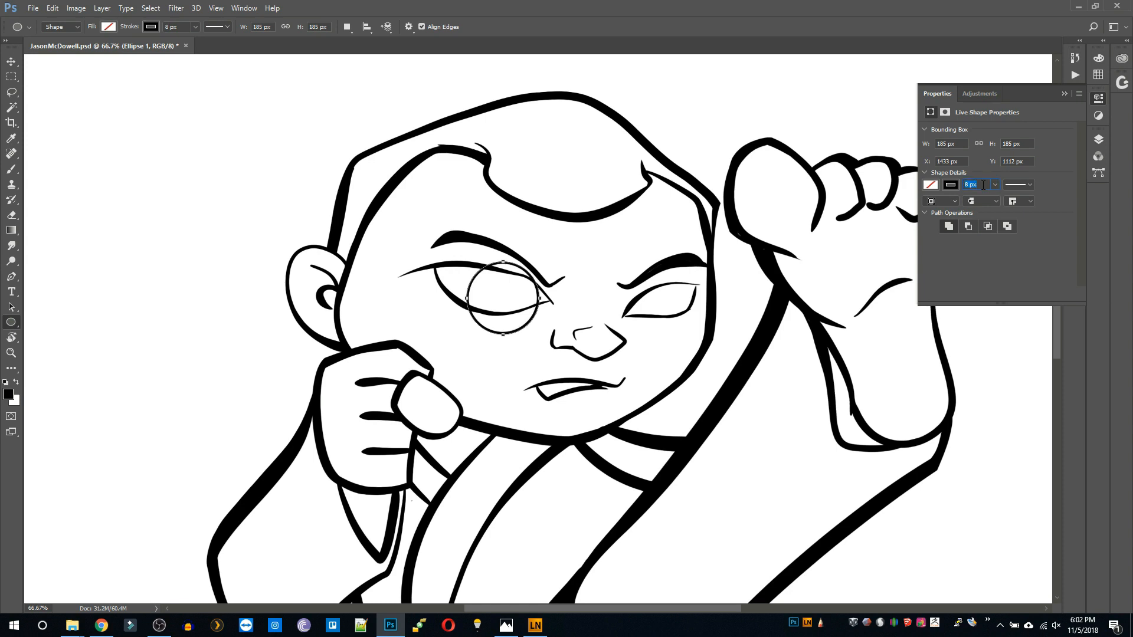
Copy the iris circle onto the smaller eye and free-transform it to a smaller size.
left_click(11, 62)
left_click_drag(508, 299, 656, 301)
key("ctrl+t")
key("Return")
Merge both iris circles with a new blank layer and nudge them upward within the eyes.
left_click(1098, 139)
left_click(1019, 250, "shift")
key("ctrl+shift+alt+n")
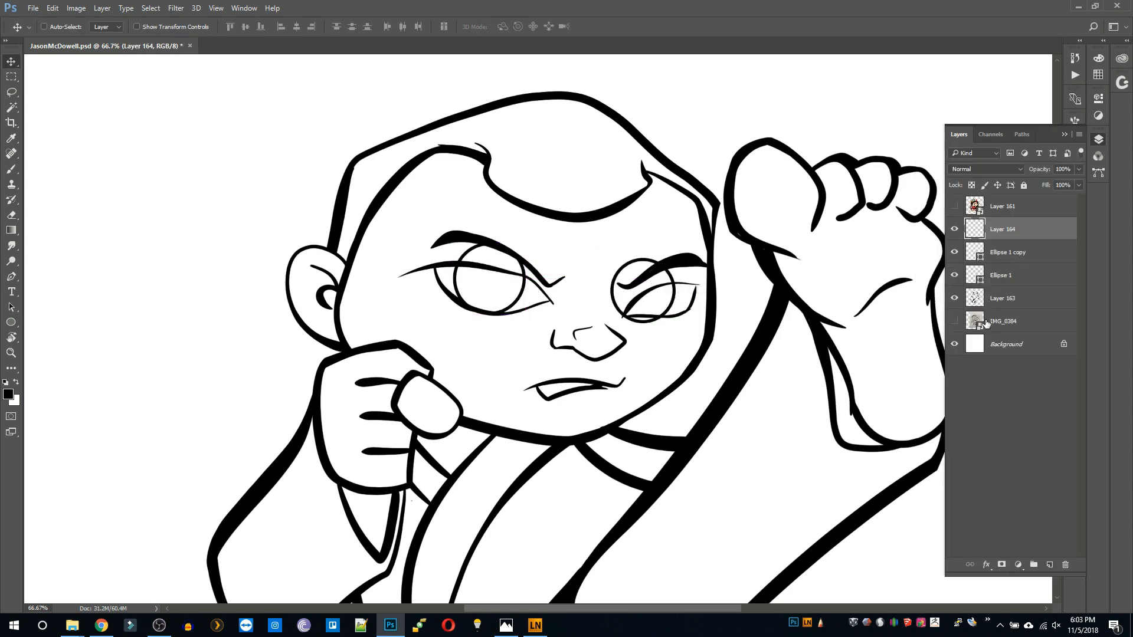
left_click(999, 282, "shift")
key("ctrl+e")
left_click_drag(537, 280, 538, 275)
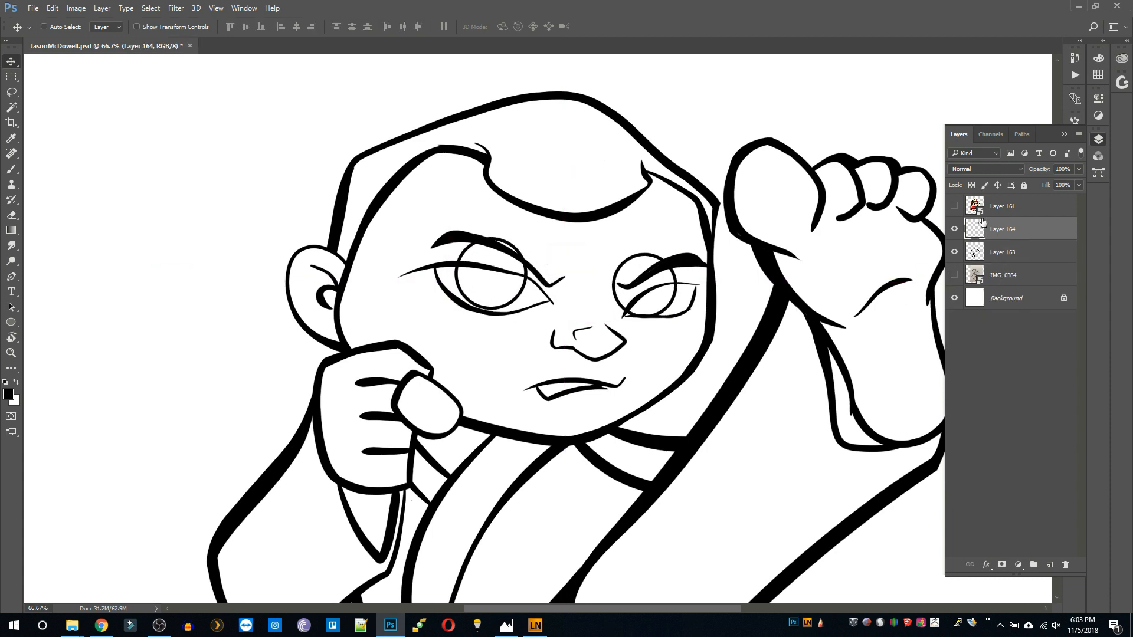
Erase the iris circle parts outside the eyelids and merge the irises into Layer 163.
key("e")
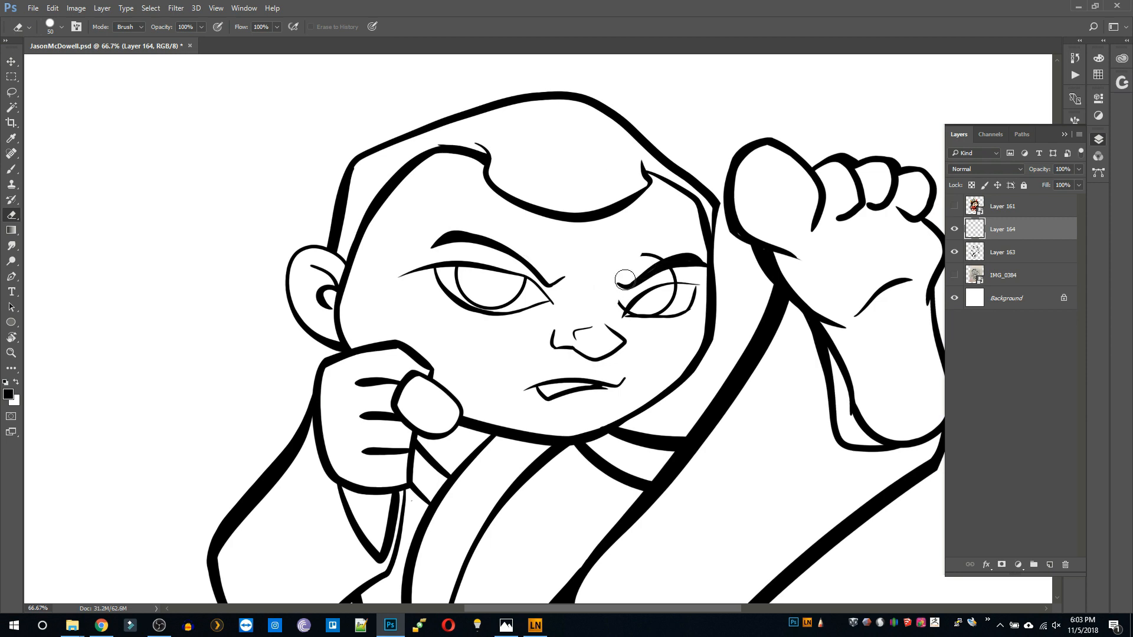
key("z")
left_click(712, 253, "alt")
left_click(620, 251)
left_click(592, 253)
key("ctrl+e")
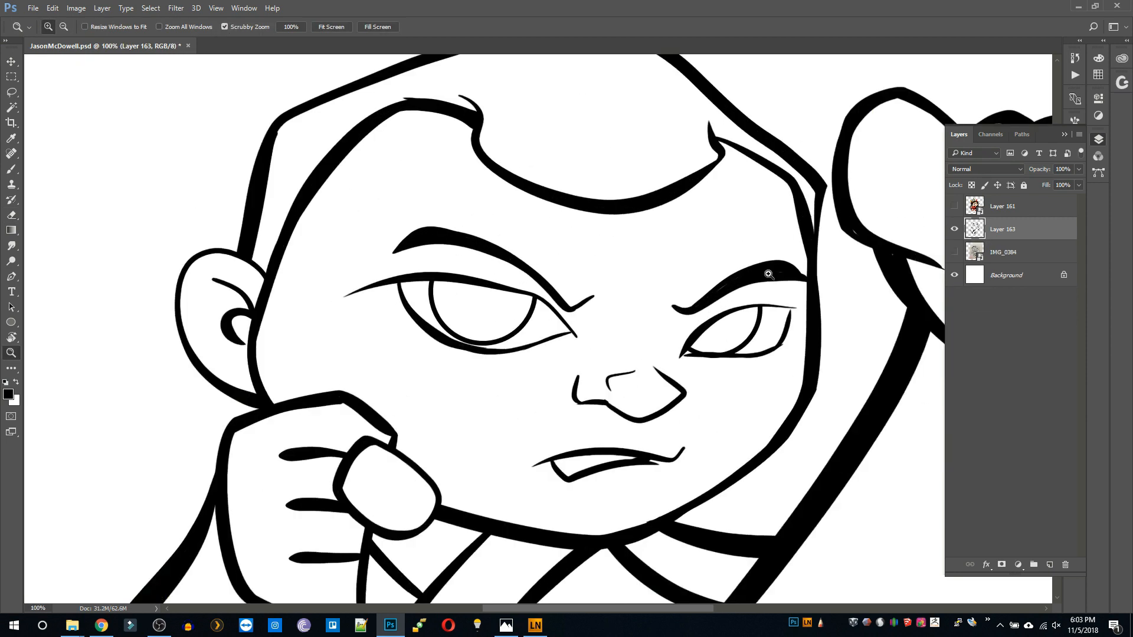
Draw solid black circular pupils in both irises and merge them onto a new layer.
key("u")
mouse_move(464, 281)
left_mouse_down()
mouse_move(511, 328)
mouse_move(474, 276)
mouse_move(475, 295)
mouse_move(707, 320)
mouse_move(756, 293)
left_mouse_up()
key("v")
left_click(1101, 141)
key("ctrl+alt+shift+n")
left_click(995, 274, "shift")
key("ctrl+e")
Erase the pupil parts that extend past the upper eyelids.
key("e")
key("ctrl+z")
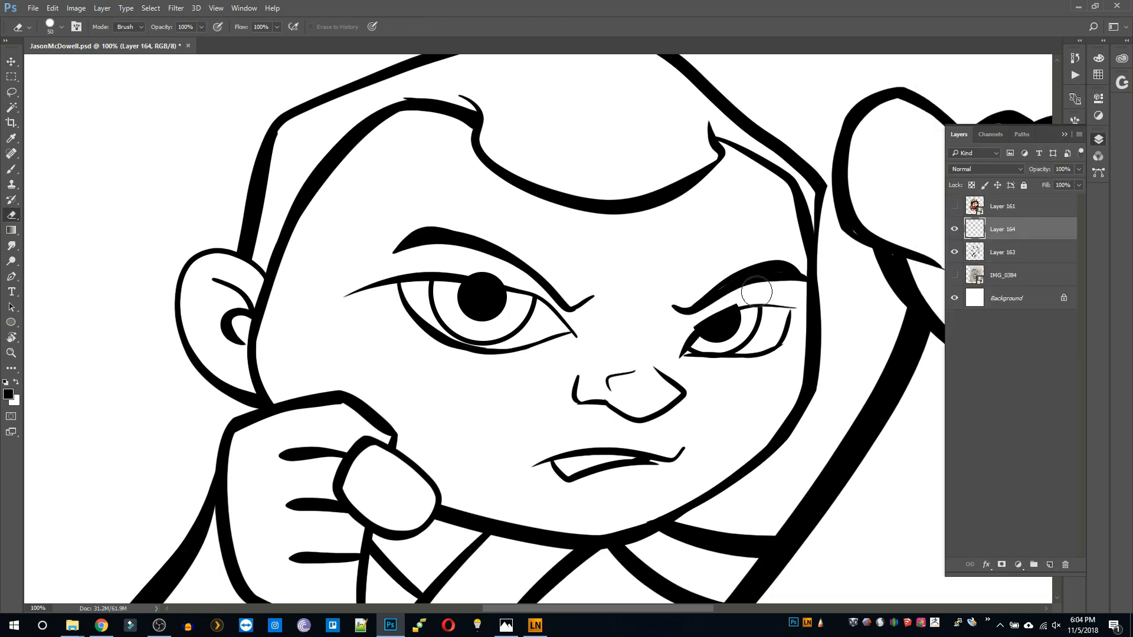
left_click_drag(476, 266, 496, 270)
Draw a curved pen path along the head outline beside the raised foot and fill it to thicken the line.
key("z")
left_click_drag(579, 246, 519, 251)
mouse_move(655, 289)
left_mouse_down()
mouse_move(697, 259)
mouse_move(698, 245)
mouse_move(705, 384)
left_mouse_up()
key("r")
key("p")
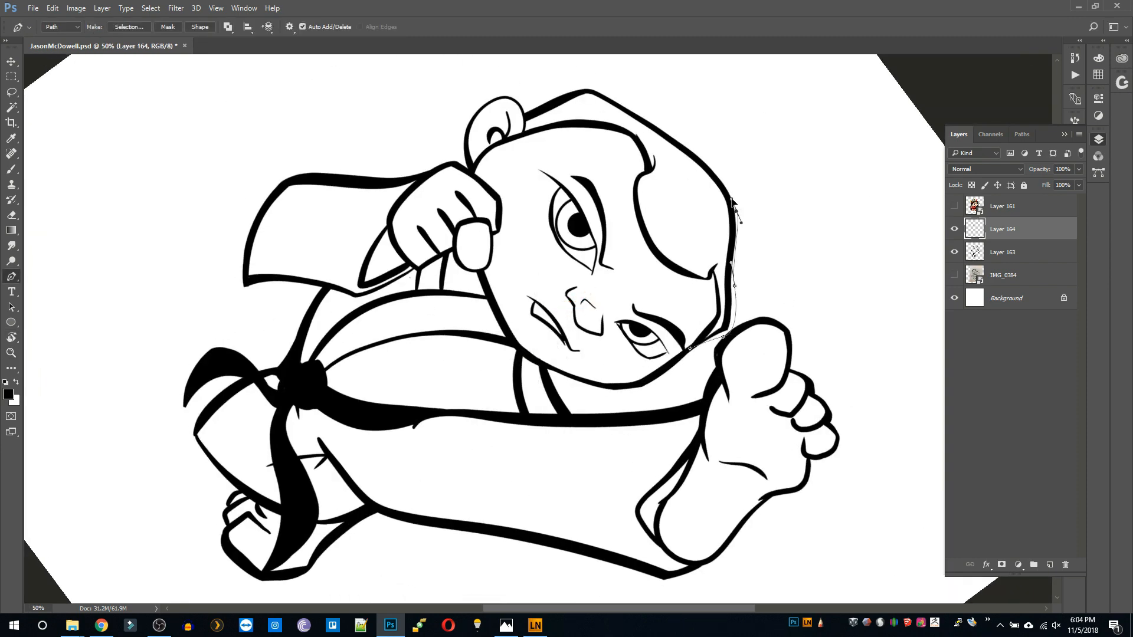
left_click_drag(643, 121, 583, 91)
left_click(691, 349)
right_click(810, 307)
left_click(843, 387)
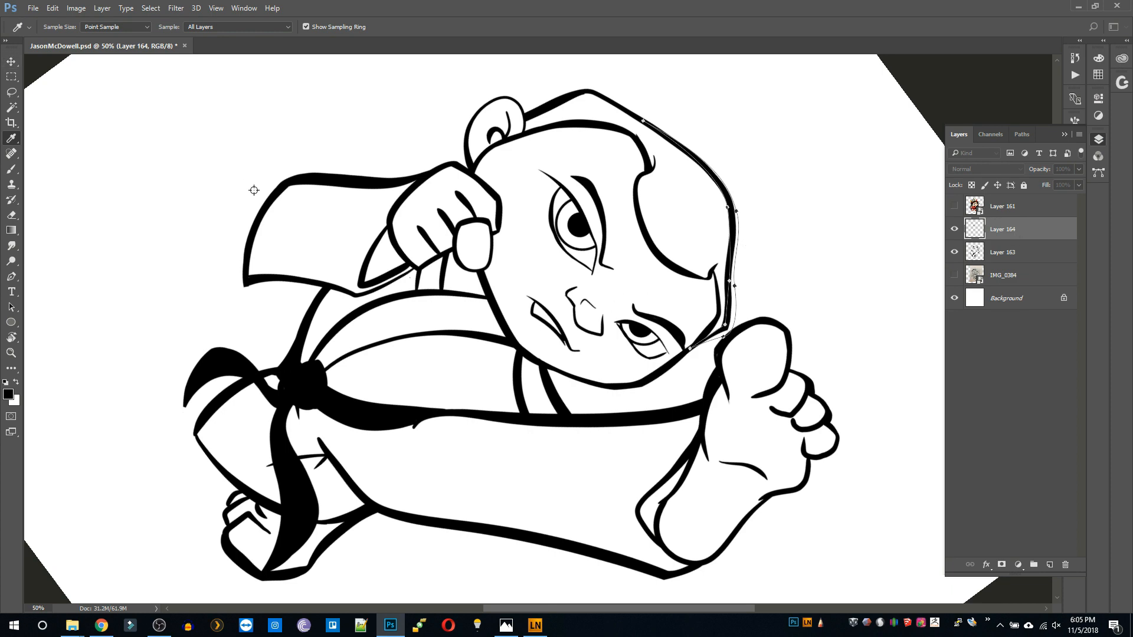
Merge the thickened head outline into Layer 163, reset the canvas rotation and compare by toggling the layer's visibility.
key("r")
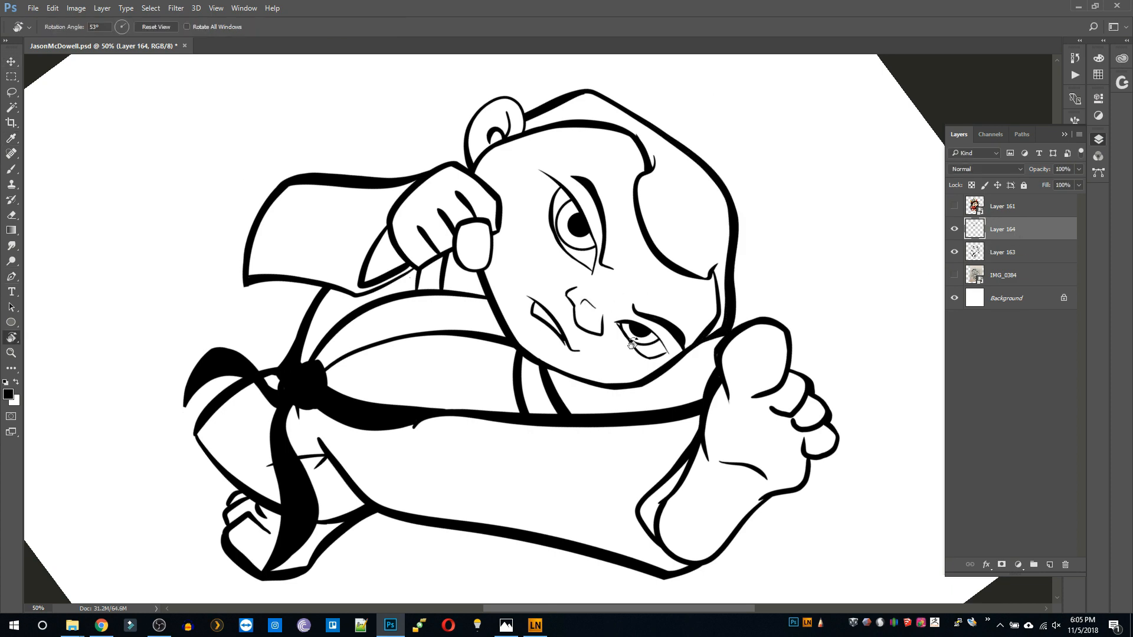
key("Escape")
key("ctrl+e")
left_click(954, 229)
left_click(954, 229)
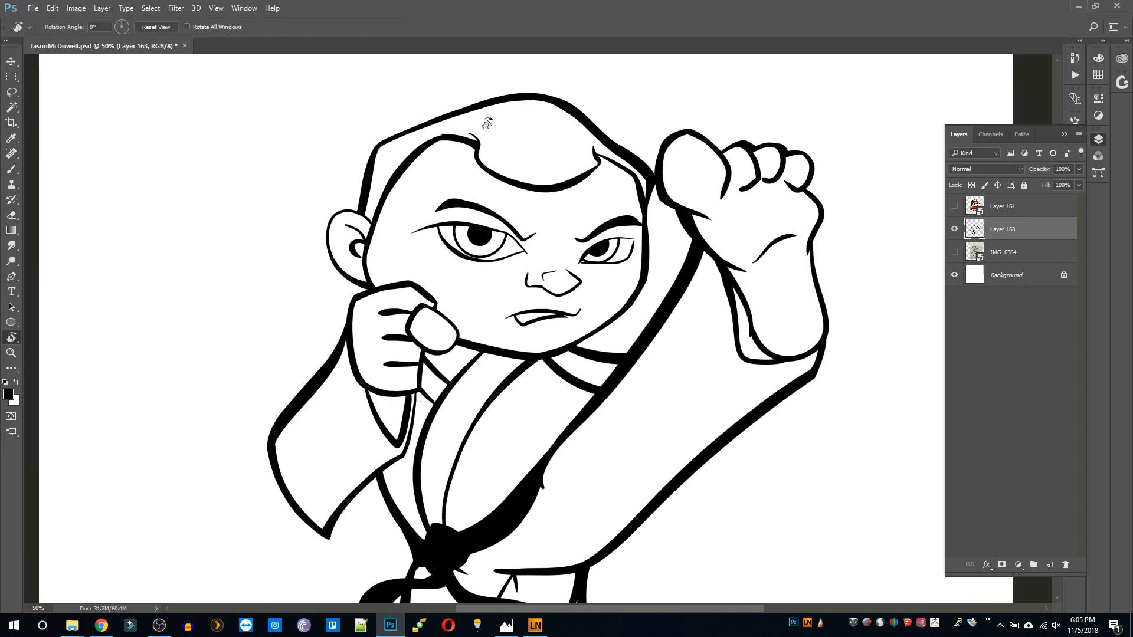
Draw and fill a pen path along the head outline above the ear to thicken its corner.
left_click_drag(488, 123, 312, 293)
key("p")
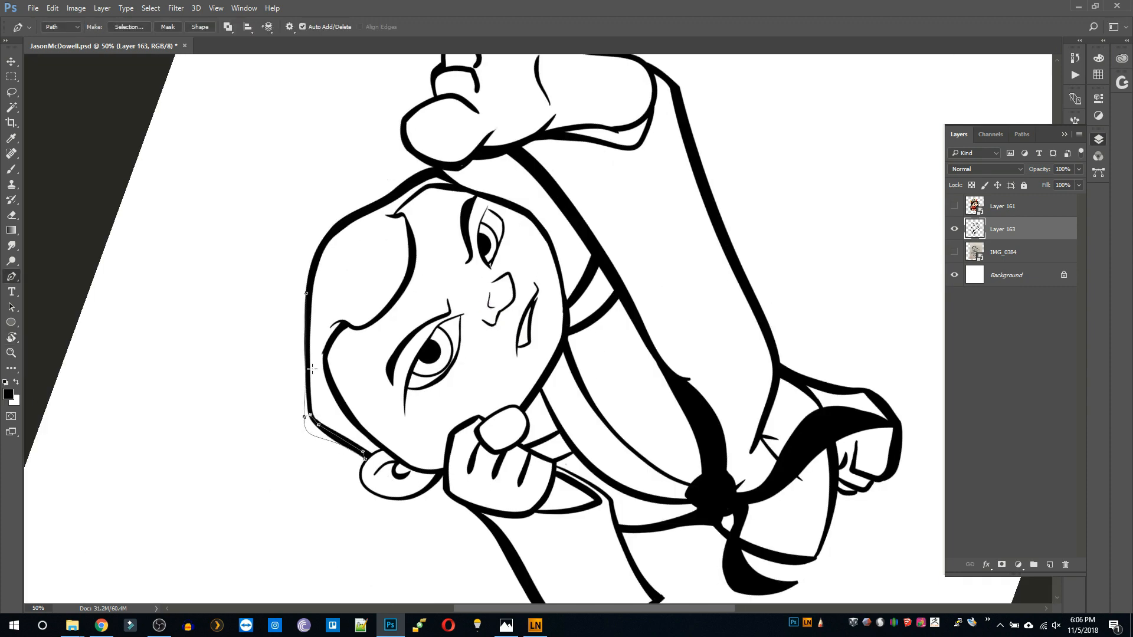
key("i")
key("z")
left_click(563, 254, "alt")
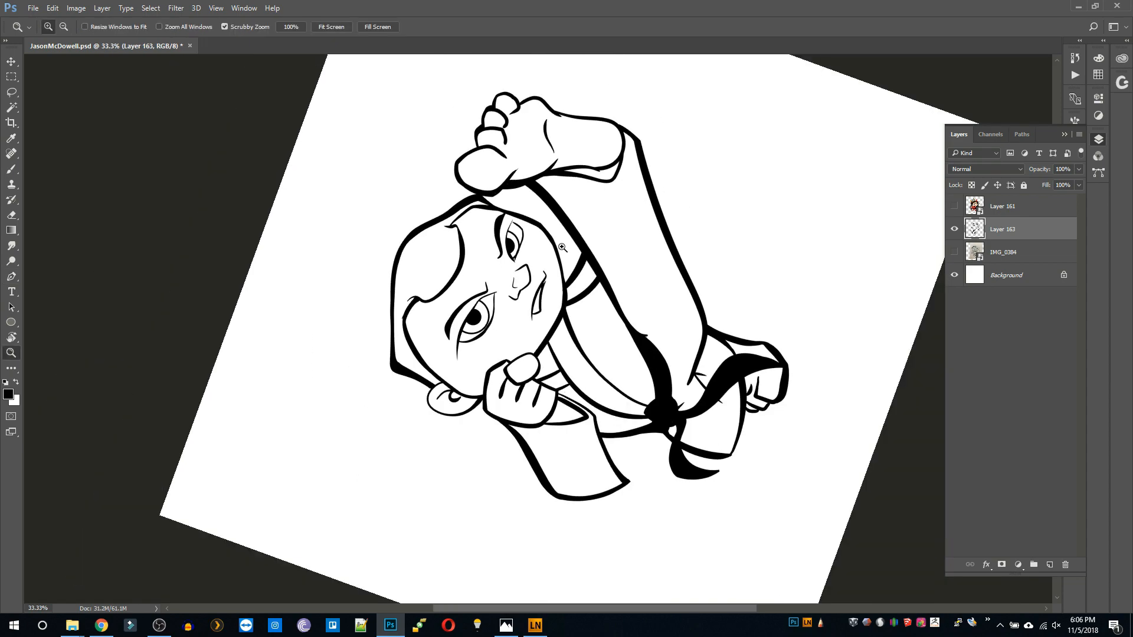
Touch up the inner end of the eyebrow over the smaller eye with a small brush.
key("r")
left_click_drag(655, 277, 639, 431)
key("z")
left_click(532, 237, "alt")
mouse_move(533, 237)
left_mouse_down()
mouse_move(640, 285)
mouse_move(540, 474)
left_mouse_up()
left_click(684, 299)
key("r")
key("b")
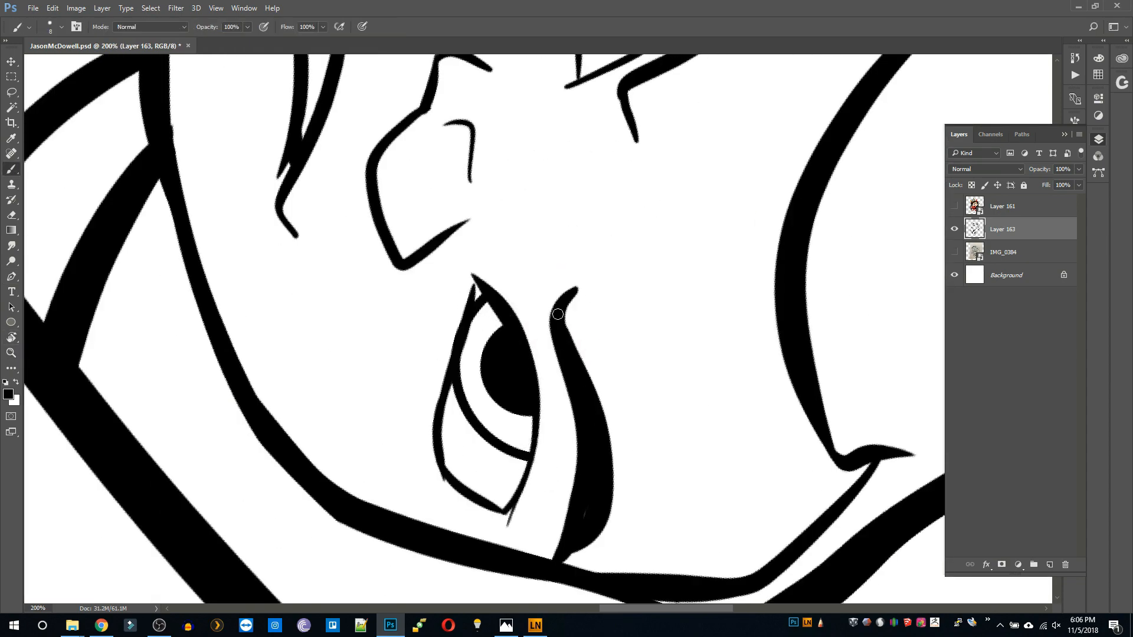
Add a new blank layer above Layer 163 for painting on the lower face.
key("r")
left_click_drag(550, 368, 618, 295)
mouse_move(260, 395)
left_mouse_down()
mouse_move(700, 382)
mouse_move(526, 284)
left_mouse_up()
key("z")
left_click(703, 375, "alt")
left_click(703, 375)
left_click(703, 375)
left_click(526, 283)
key("r")
left_click_drag(637, 354, 607, 254)
left_click(1050, 565)
key("b")
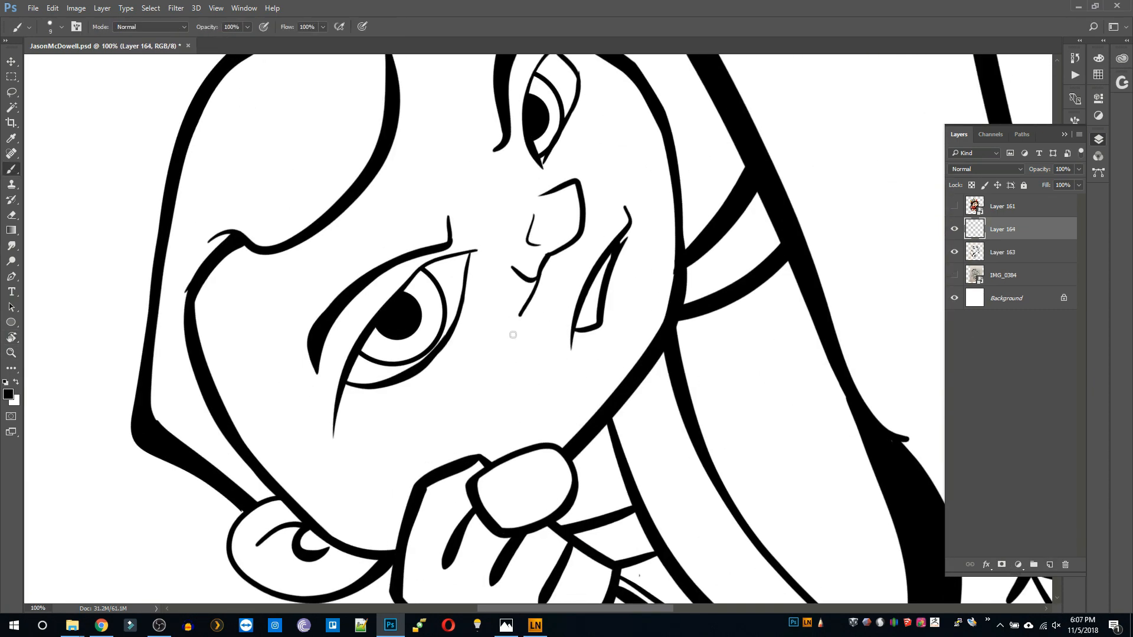
Try thin curved brush strokes from below the nose around the mouth to the jaw.
mouse_move(538, 276)
left_mouse_down()
mouse_move(582, 425)
mouse_move(554, 443)
mouse_move(580, 432)
left_mouse_up()
key("ctrl+z")
key("ctrl+z")
key("ctrl+z")
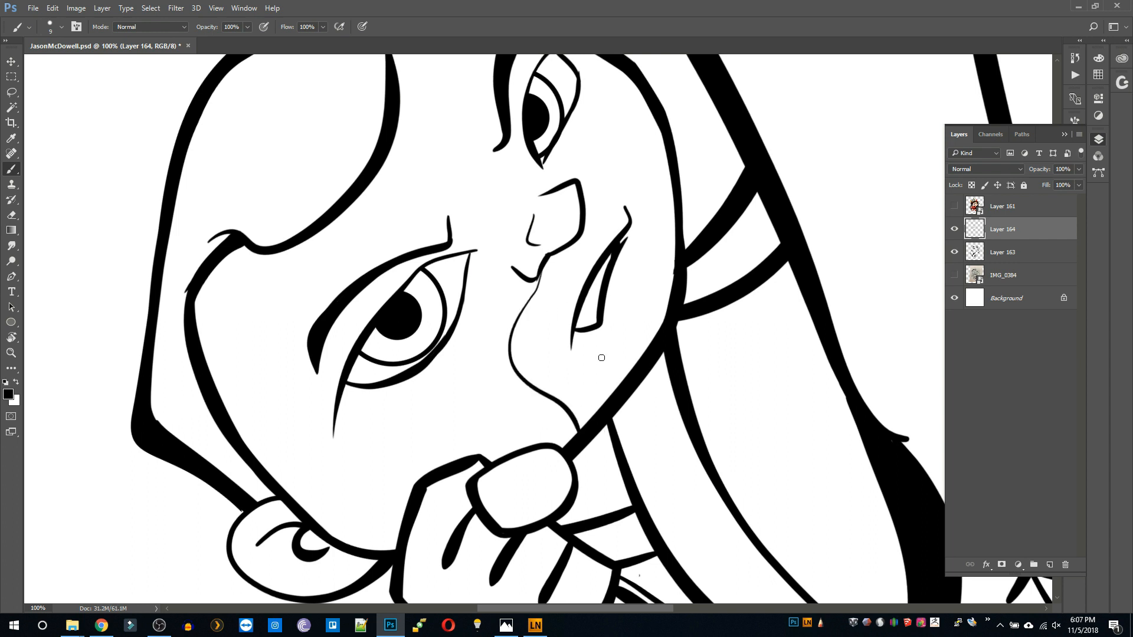
key("ctrl+z")
key("ctrl+z")
left_click_drag(538, 279, 571, 439)
key("ctrl+z")
key("ctrl+z")
left_click_drag(538, 279, 570, 443)
key("ctrl+z")
left_click_drag(537, 279, 575, 441)
key("ctrl+z")
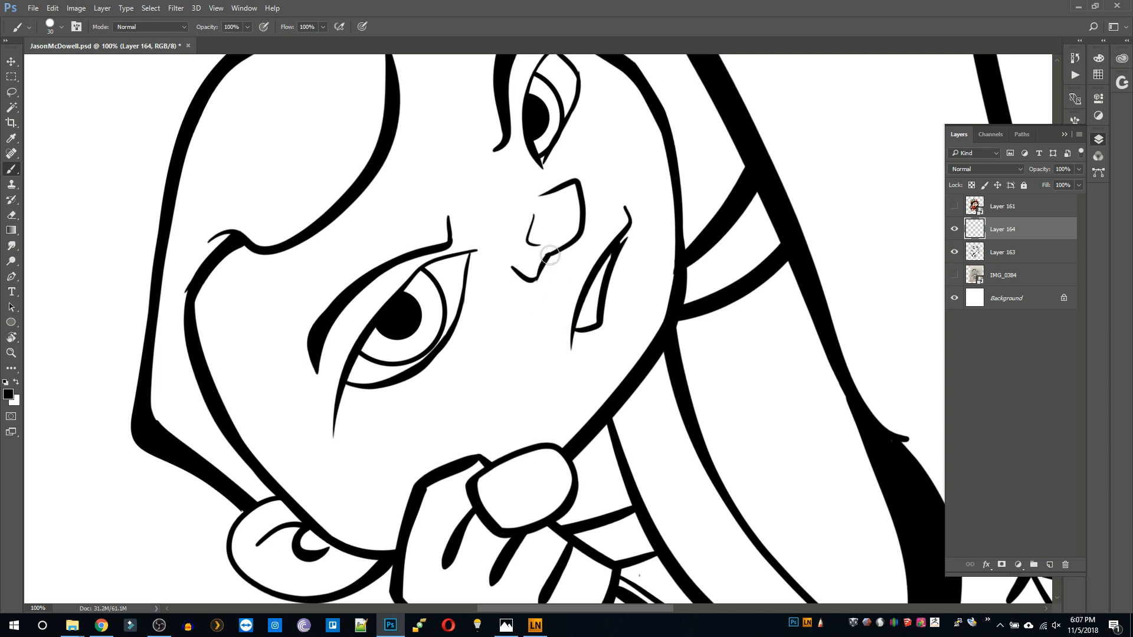
Paint a thick black moustache side from beneath the nose down to the jaw beside the fist.
left_click_drag(550, 260, 575, 438)
mouse_move(546, 269)
left_mouse_down()
mouse_move(518, 370)
mouse_move(565, 451)
left_mouse_up()
left_click_drag(542, 290, 584, 445)
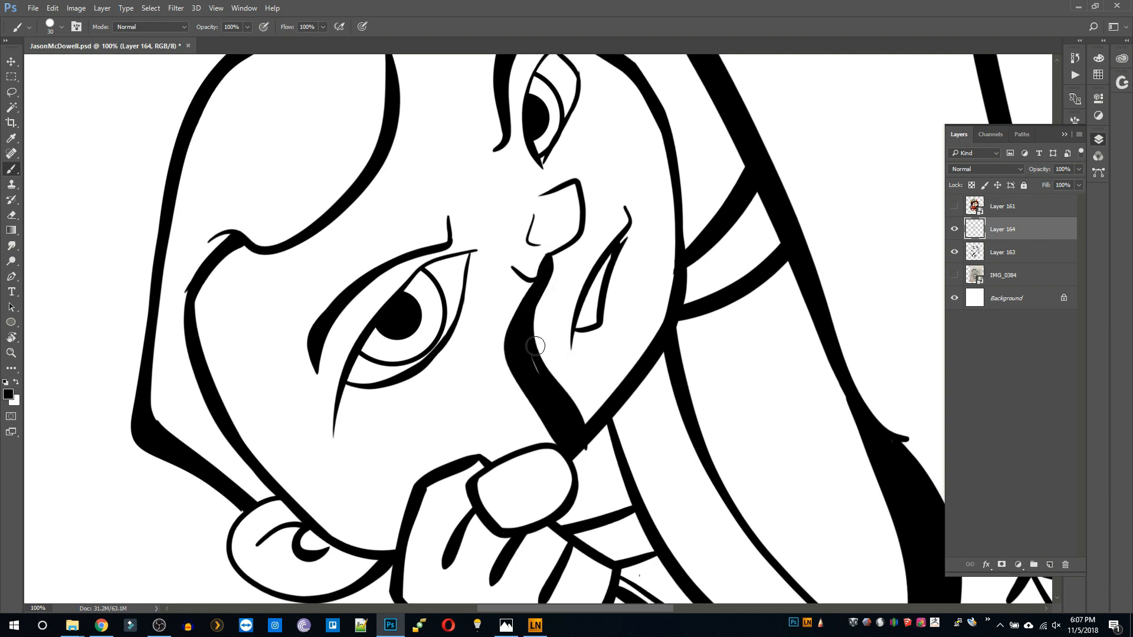
left_click_drag(536, 344, 565, 393)
Paint the other half of the moustache, curving from under the nose across the cheek to the far jawline.
left_click_drag(546, 269, 705, 178)
left_click_drag(553, 258, 689, 213)
key("ctrl+z")
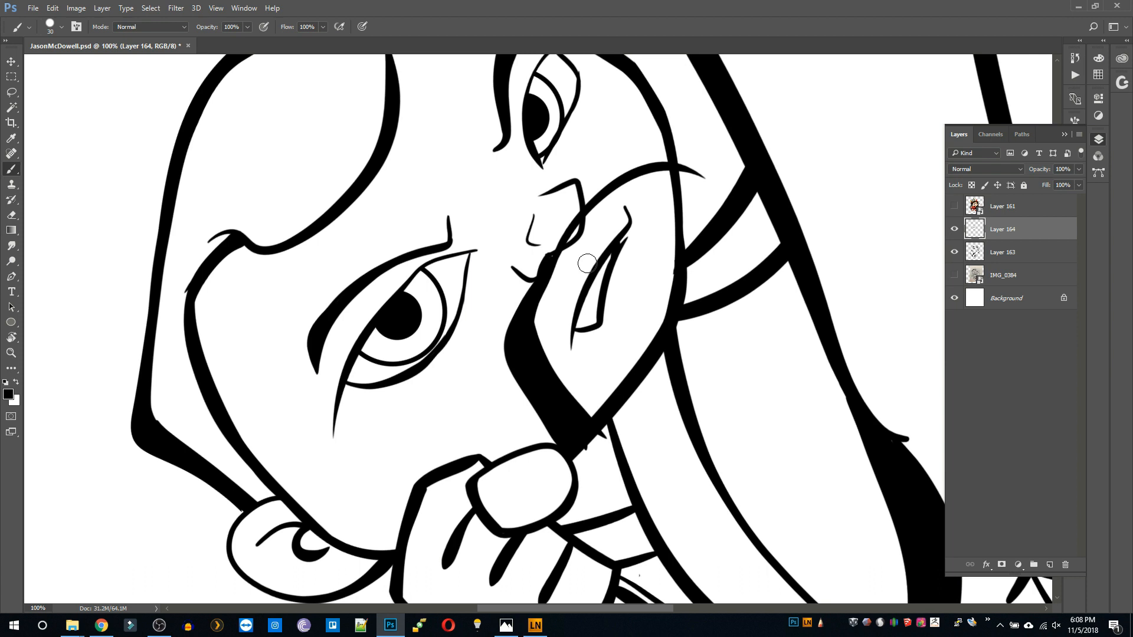
mouse_move(563, 242)
left_mouse_down()
mouse_move(666, 181)
mouse_move(679, 205)
left_mouse_up()
left_click_drag(573, 234, 679, 207)
key("ctrl+z")
key("ctrl+z")
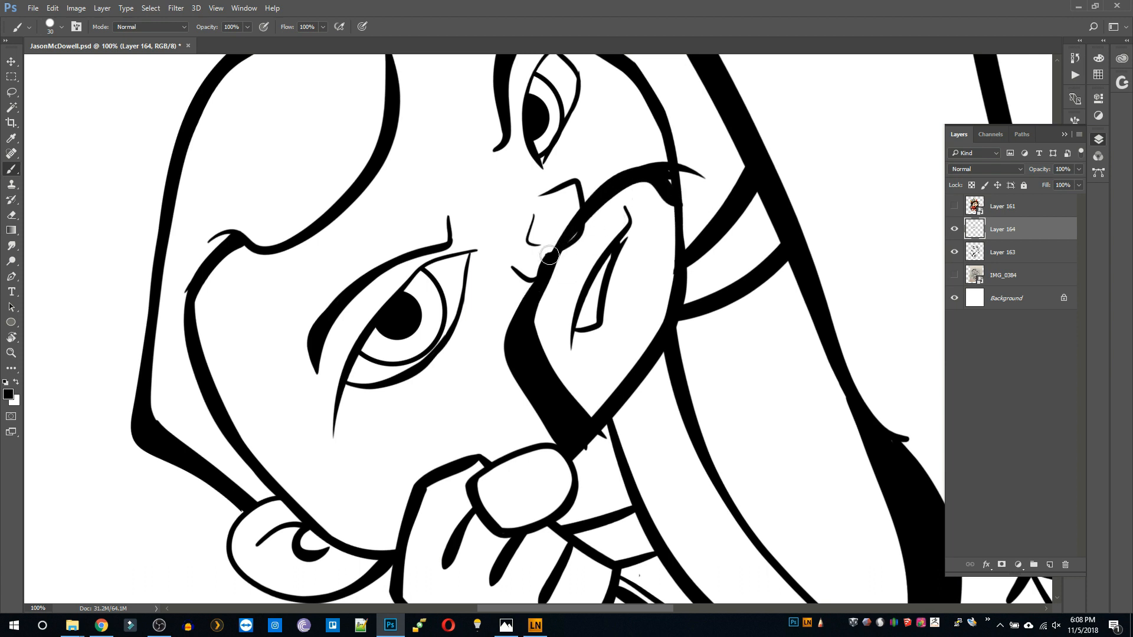
mouse_move(550, 255)
left_mouse_down()
mouse_move(642, 179)
mouse_move(679, 205)
left_mouse_up()
key("ctrl+z")
left_click_drag(683, 167, 578, 208)
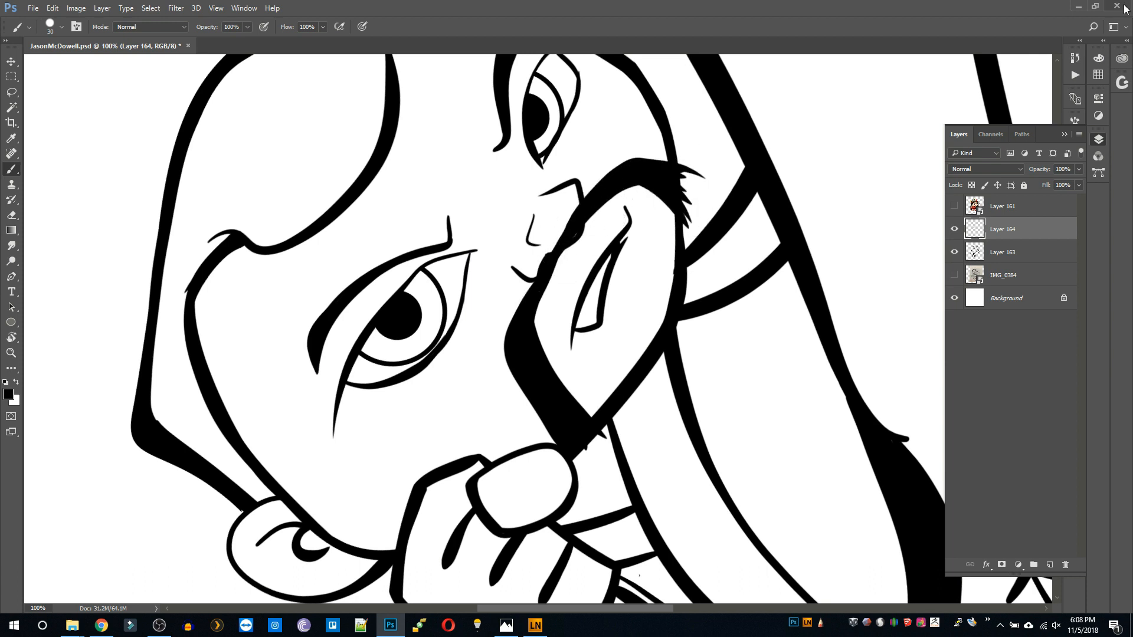
Erase the moustache overspill outside the jaw outline and over the nose, and reset the canvas rotation.
key("e")
left_click_drag(693, 161, 685, 172)
left_click_drag(568, 204, 560, 243)
key("b")
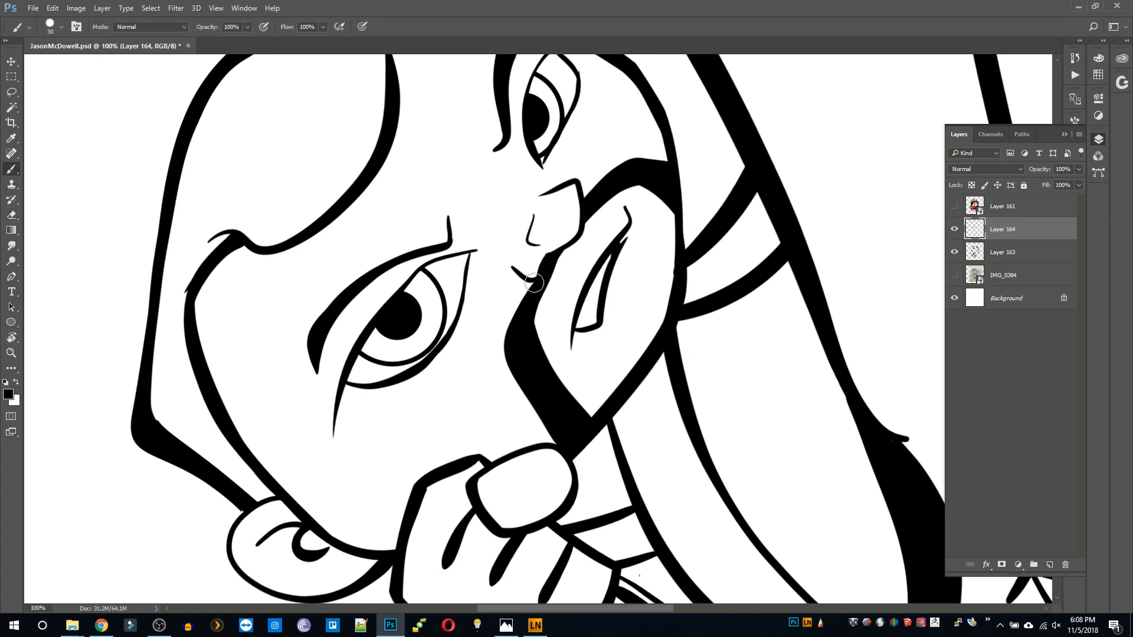
key("r")
key("Escape")
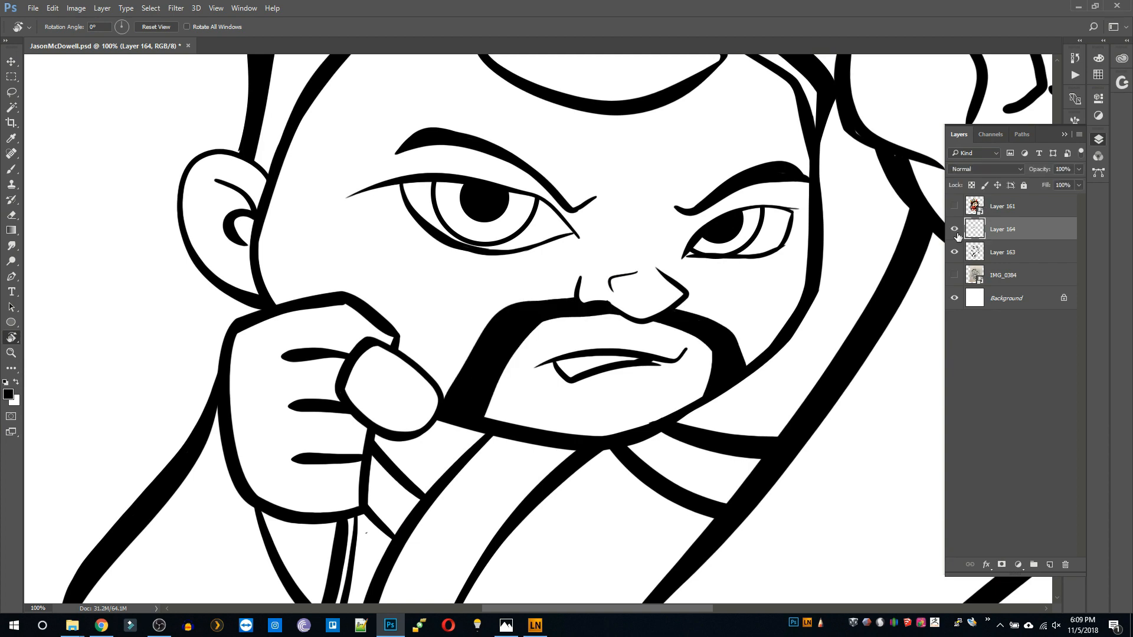
Thicken the face outline beside the ear with black brush strokes on Layer 164.
left_click(979, 252)
key("e")
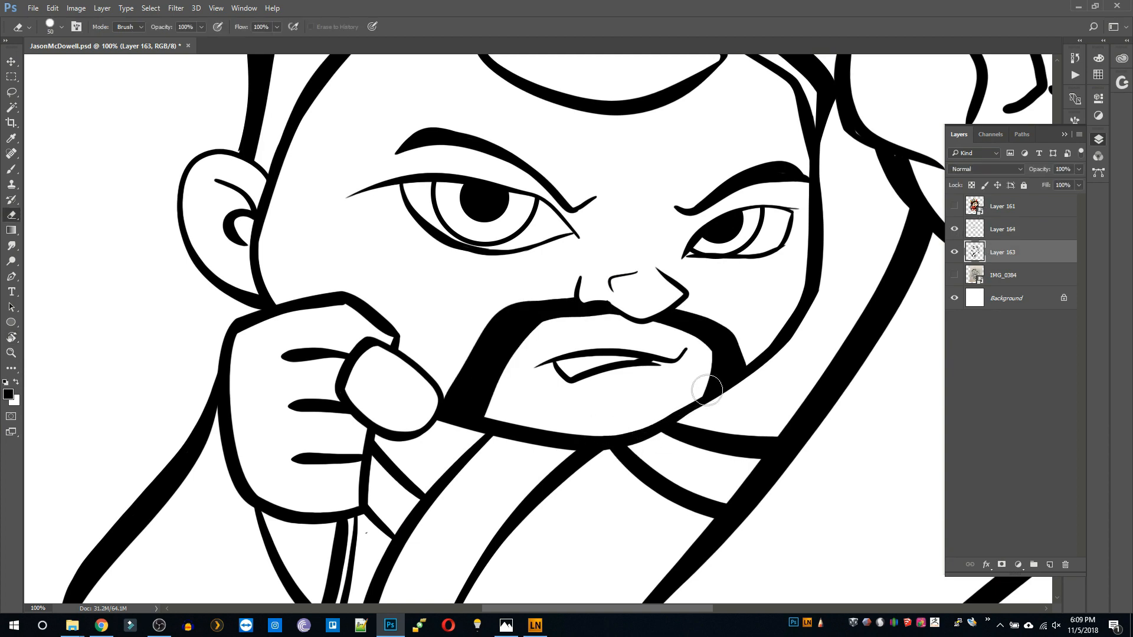
key("z")
left_click(593, 301, "alt")
left_click(593, 301)
key("alt+bracketright")
key("b")
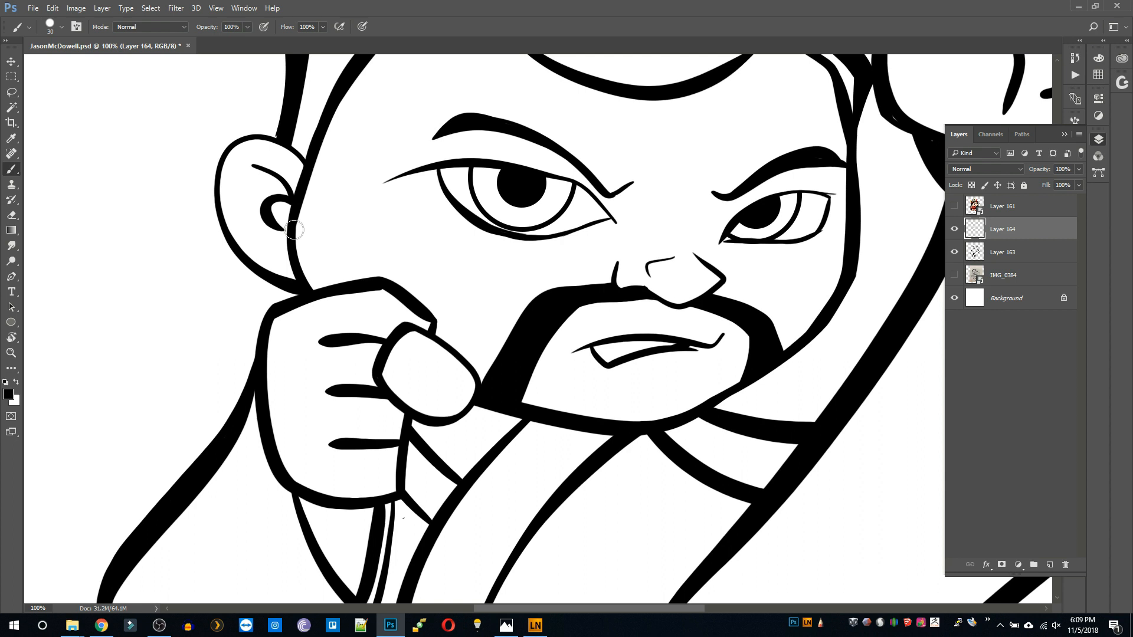
mouse_move(310, 155)
left_mouse_down()
mouse_move(315, 269)
mouse_move(363, 334)
left_mouse_up()
mouse_move(313, 151)
left_mouse_down()
mouse_move(328, 224)
mouse_move(366, 325)
left_mouse_up()
mouse_move(304, 214)
left_mouse_down()
mouse_move(338, 313)
mouse_move(375, 323)
mouse_move(325, 321)
mouse_move(365, 286)
left_mouse_up()
Examine the head and hairline up close and at full view, checking the inking against the pencil sketch.
key("e")
key("z")
left_click(642, 243, "alt")
left_click(642, 243, "alt")
left_click(641, 241, "alt")
left_click(661, 246)
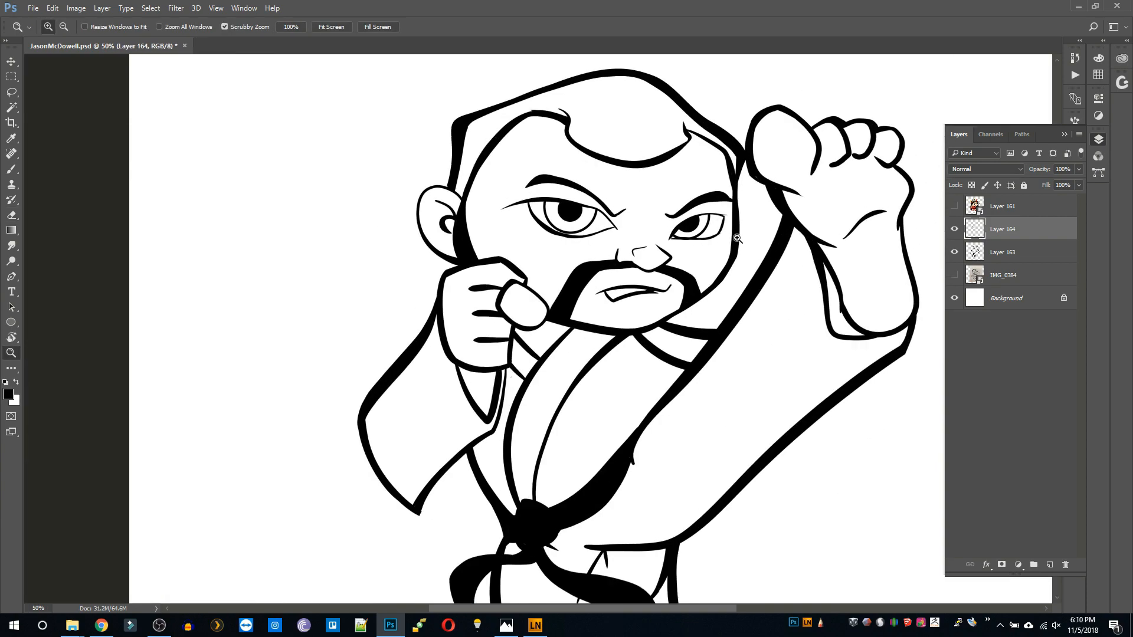
left_click(735, 243, "alt")
left_click(710, 171)
left_click(710, 170)
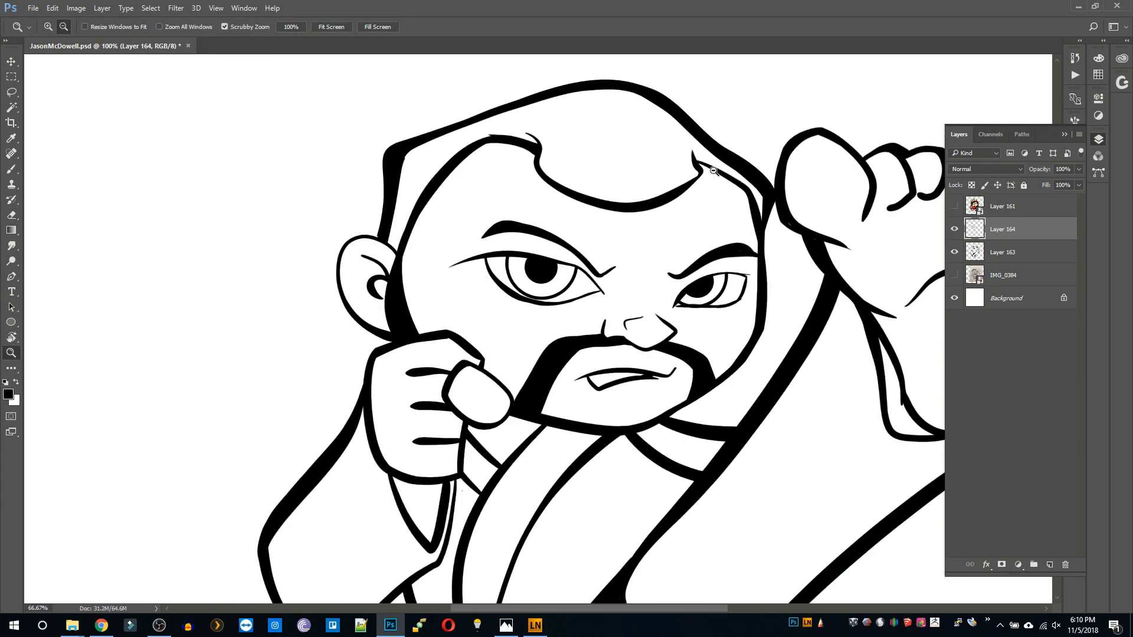
left_click(706, 179)
left_click(727, 179, "alt")
left_click(727, 179, "alt")
left_click(727, 179, "alt")
left_click(954, 275)
left_click(954, 275)
left_click(794, 284, "alt")
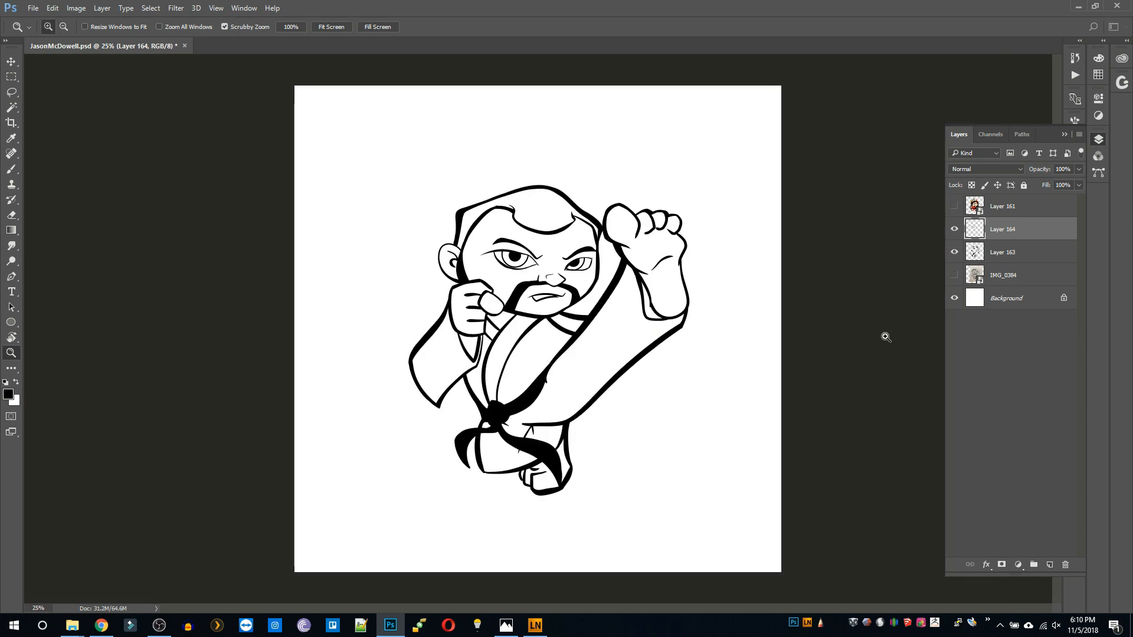
Examine the face with the moustache layer hidden and shown, up close and as a whole figure.
left_click(512, 291, "alt")
left_click(512, 292)
left_click(512, 291)
left_click(512, 292)
left_click(512, 291)
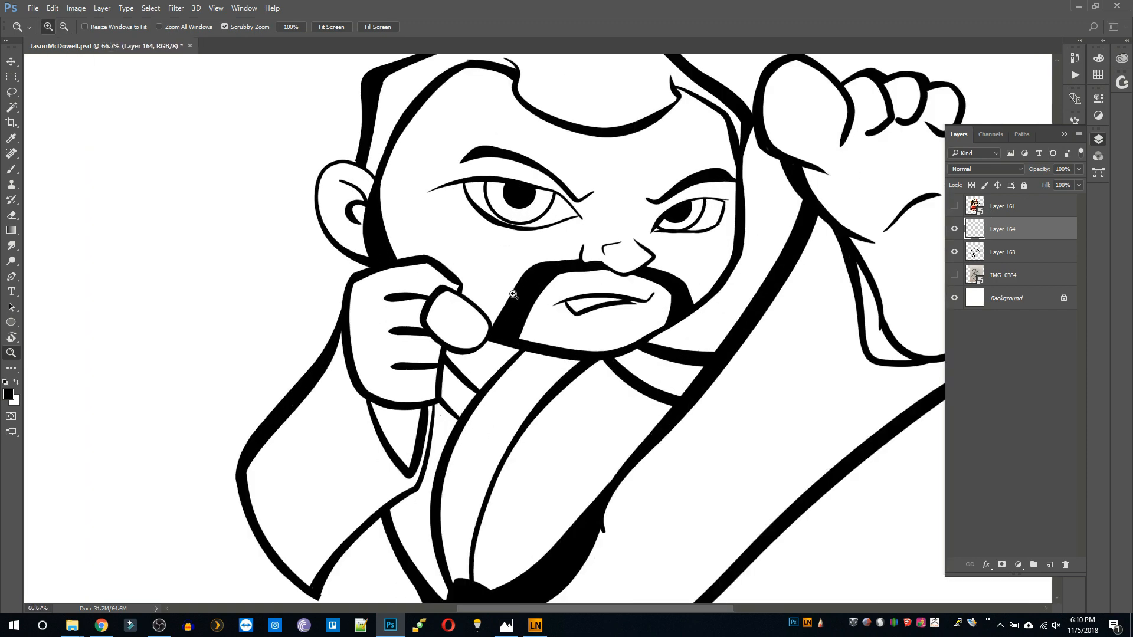
left_click(513, 293)
left_click(954, 230)
left_click(954, 230)
left_click(643, 267, "alt")
left_click(643, 267, "alt")
left_click(696, 179, "alt")
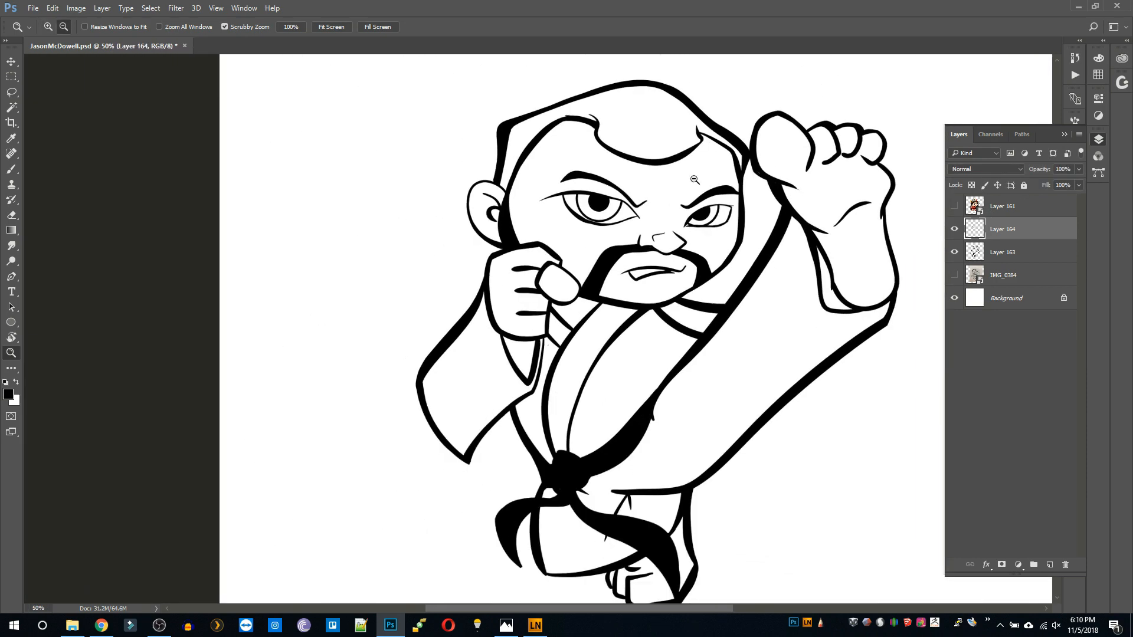
left_click(696, 180, "alt")
Select the face, raised foot, fist, thumb and standing foot areas on Layer 163 with the Magic Wand.
left_click(988, 256)
key("w")
left_click(554, 255)
left_click(662, 277, "shift")
left_click(648, 298, "shift")
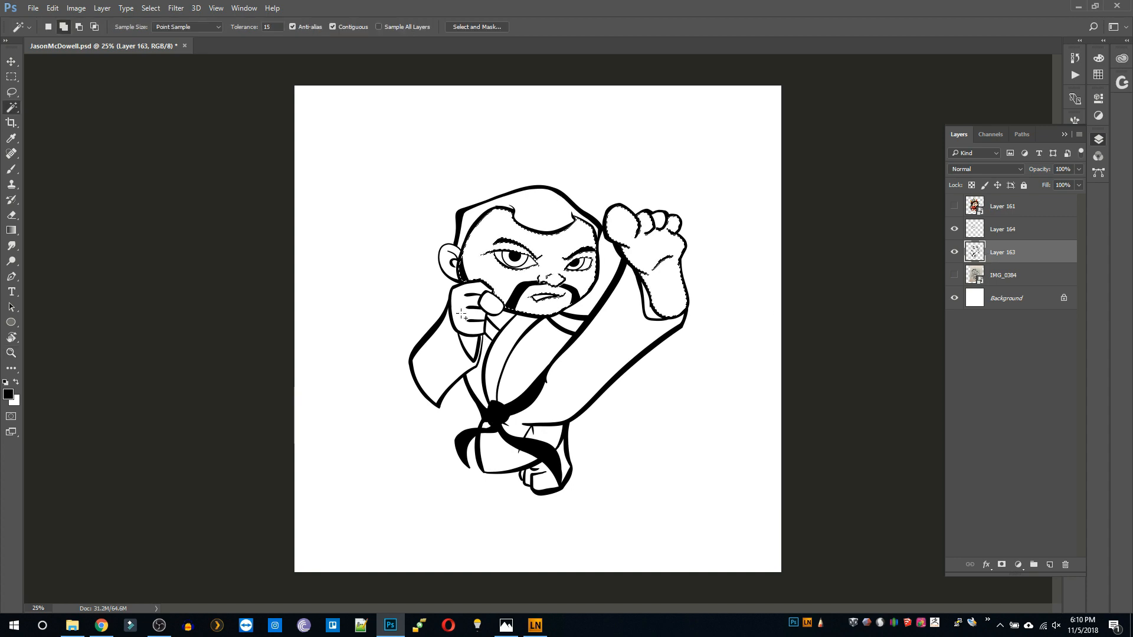
left_click(460, 315, "shift")
left_click(494, 305, "shift")
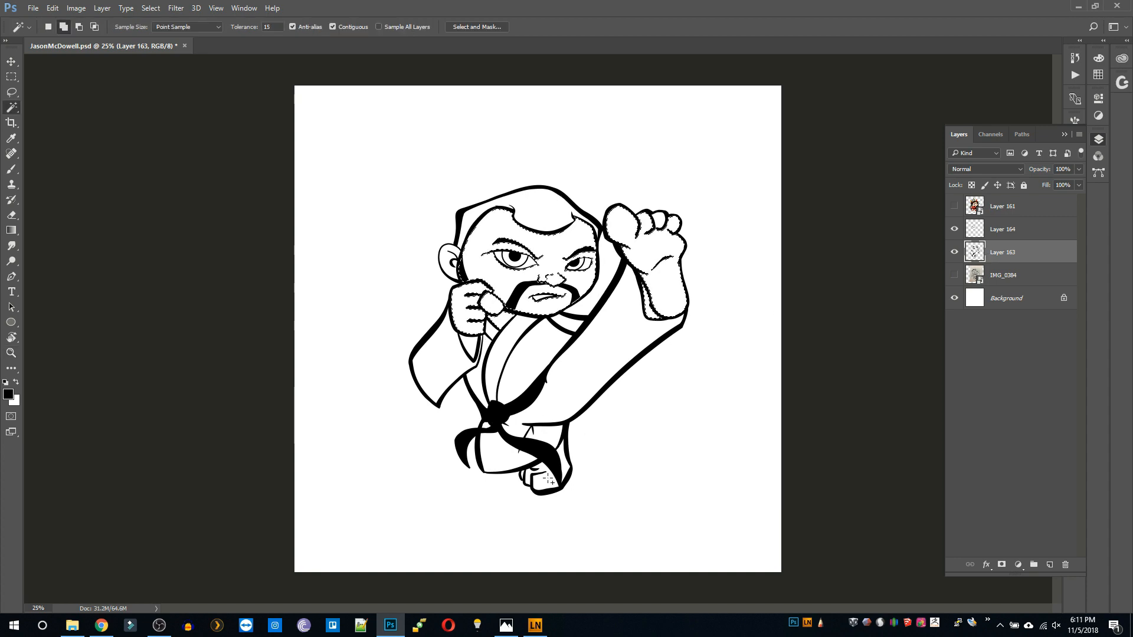
left_click(545, 479, "shift")
left_click(563, 462, "shift")
left_click(533, 471, "ctrl")
left_click(533, 471, "ctrl")
left_click(533, 470, "ctrl")
left_click(533, 471, "ctrl")
left_click(488, 475, "shift")
Expand the skin selection so it reaches under the black outlines.
key("z")
left_click(574, 438, "alt")
left_click(574, 437, "alt")
left_click(151, 8)
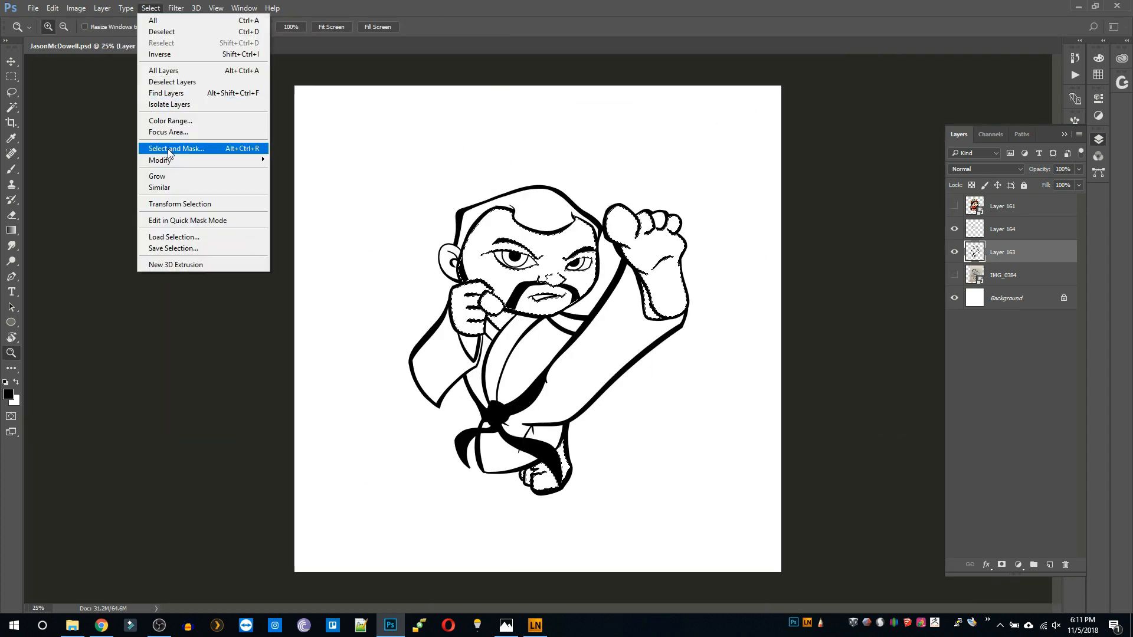
mouse_move(162, 160)
left_click(290, 182)
left_click(626, 212)
Add a new layer above the IMG_0384 sketch, fill the skin selection with pale yellow #f4f0b6, and deselect.
left_click(1003, 276)
left_click(1050, 564)
left_click(8, 394)
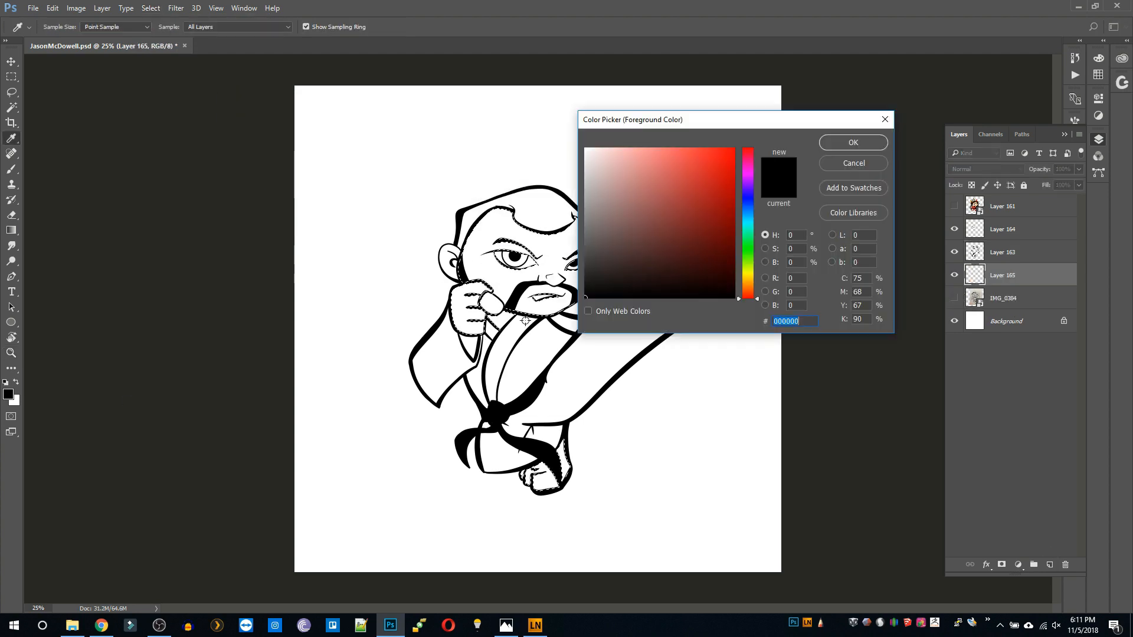
left_click(746, 274)
left_click(623, 154)
left_click(855, 143)
key("alt+BackSpace")
key("ctrl+d")
Paint the unfilled toe of the raised foot with the pale yellow skin colour.
left_click(703, 195)
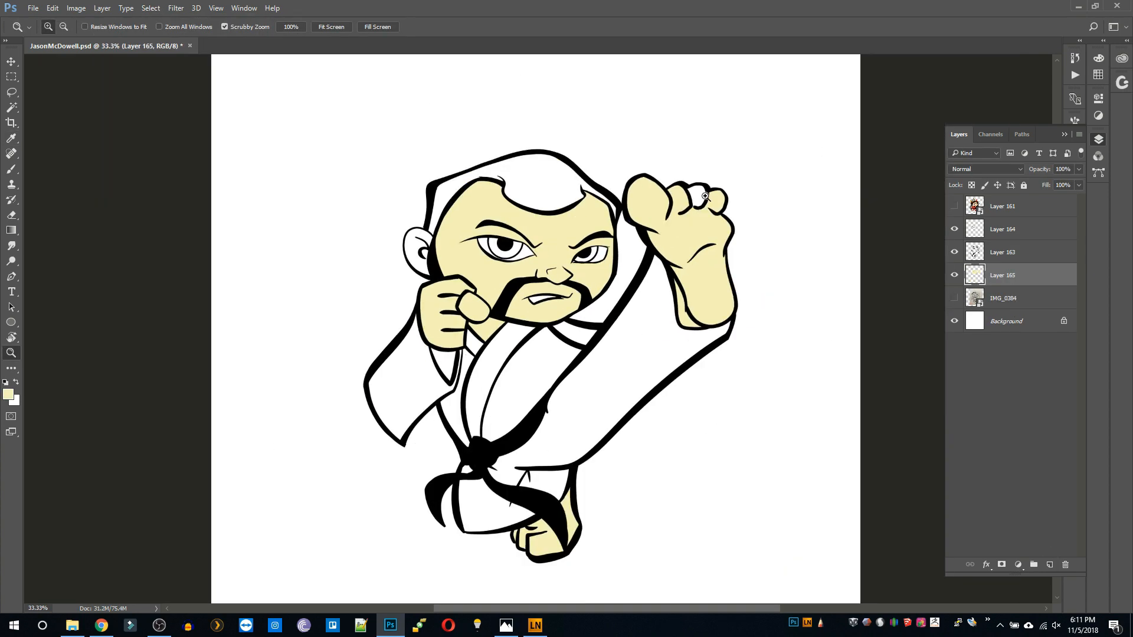
left_click(702, 195)
left_click(702, 195)
key("b")
mouse_move(699, 221)
left_mouse_down()
mouse_move(663, 202)
mouse_move(701, 245)
mouse_move(710, 213)
left_mouse_up()
key("z")
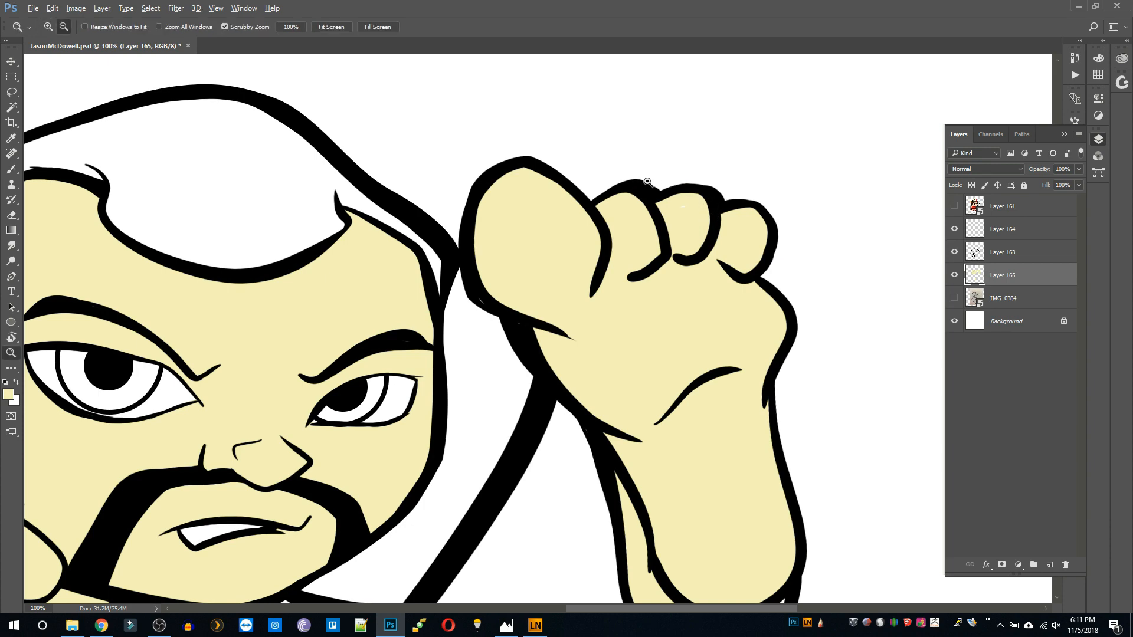
left_click(648, 182, "alt")
left_click(648, 183, "alt")
left_click(648, 182, "alt")
Paint the ear with the pale yellow skin colour.
left_click(464, 250)
left_click(464, 250)
left_click(465, 250)
key("b")
mouse_move(371, 295)
left_mouse_down()
mouse_move(405, 278)
mouse_move(285, 293)
mouse_move(369, 445)
mouse_move(424, 313)
left_mouse_up()
key("z")
left_click(424, 313, "alt")
left_click(424, 313, "alt")
left_click(424, 313, "alt")
left_click(424, 313, "alt")
left_click(541, 362, "alt")
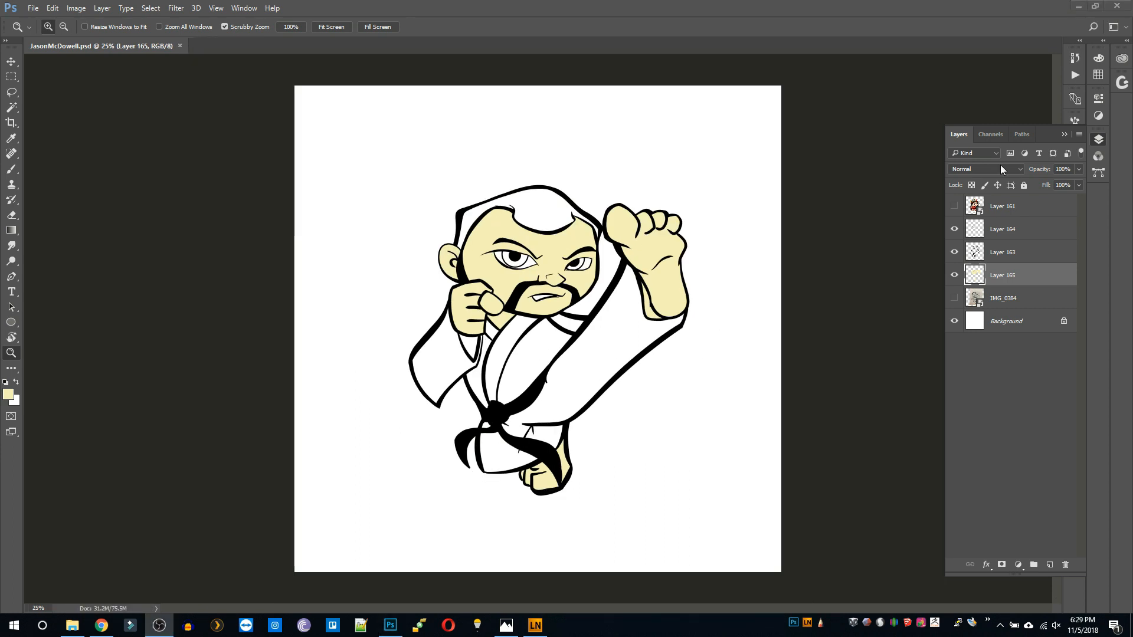
Select all the uniform areas, including lapels, sleeves and trousers, on Layer 163 with the Magic Wand.
left_click(1002, 260)
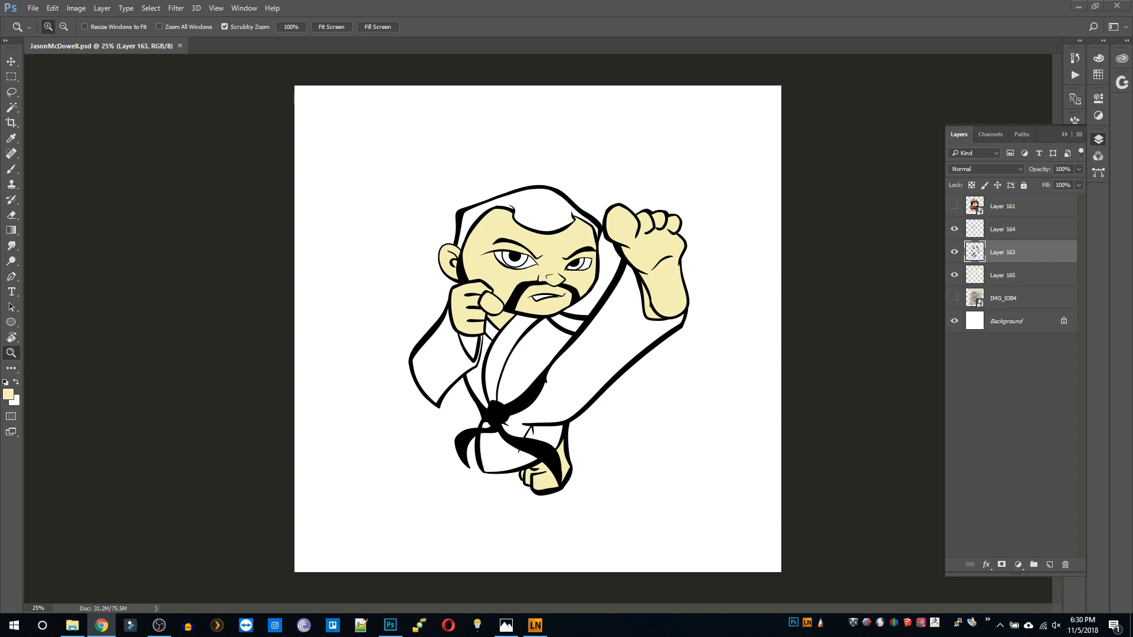
left_click(533, 355)
key("w")
left_click(526, 363)
left_click(491, 351)
left_click(476, 325)
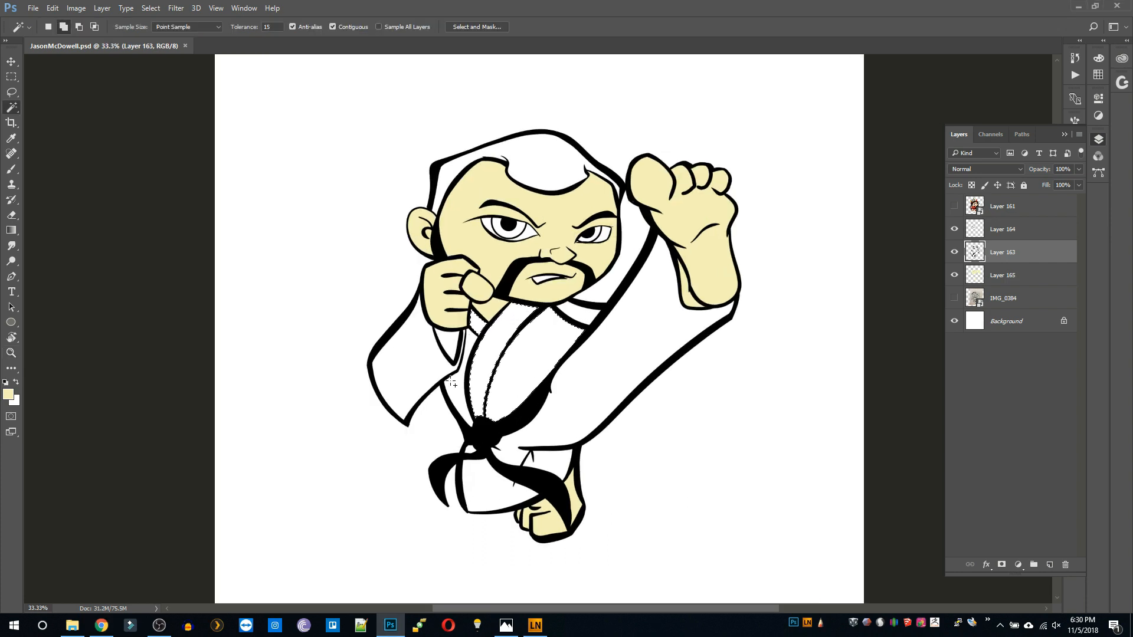
left_click(458, 391)
left_click(414, 367)
left_click(450, 343)
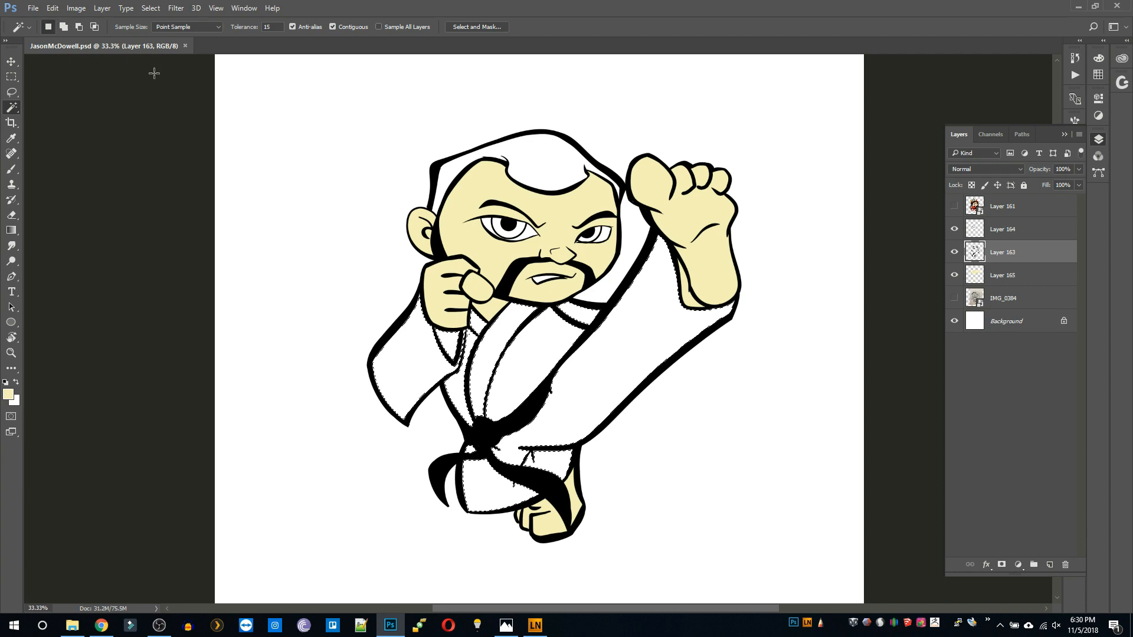
Expand the uniform selection and add a new layer above the skin colour layer, Layer 165.
left_click(150, 7)
mouse_move(178, 156)
left_click(302, 187)
left_click(624, 210)
left_click(1012, 284)
left_click(1049, 565)
Fill the uniform selection with a very dark olive colour and deselect.
left_click(8, 394)
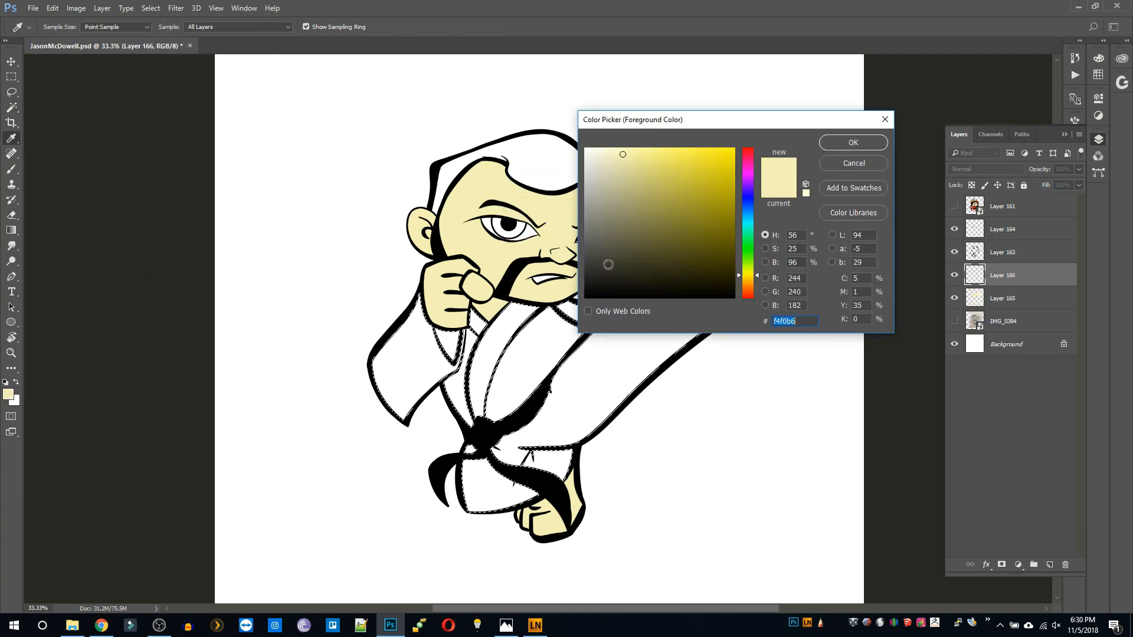
mouse_move(607, 263)
left_mouse_down()
mouse_move(539, 266)
mouse_move(594, 273)
left_mouse_up()
left_click(615, 279)
left_click(852, 144)
key("alt+BackSpace")
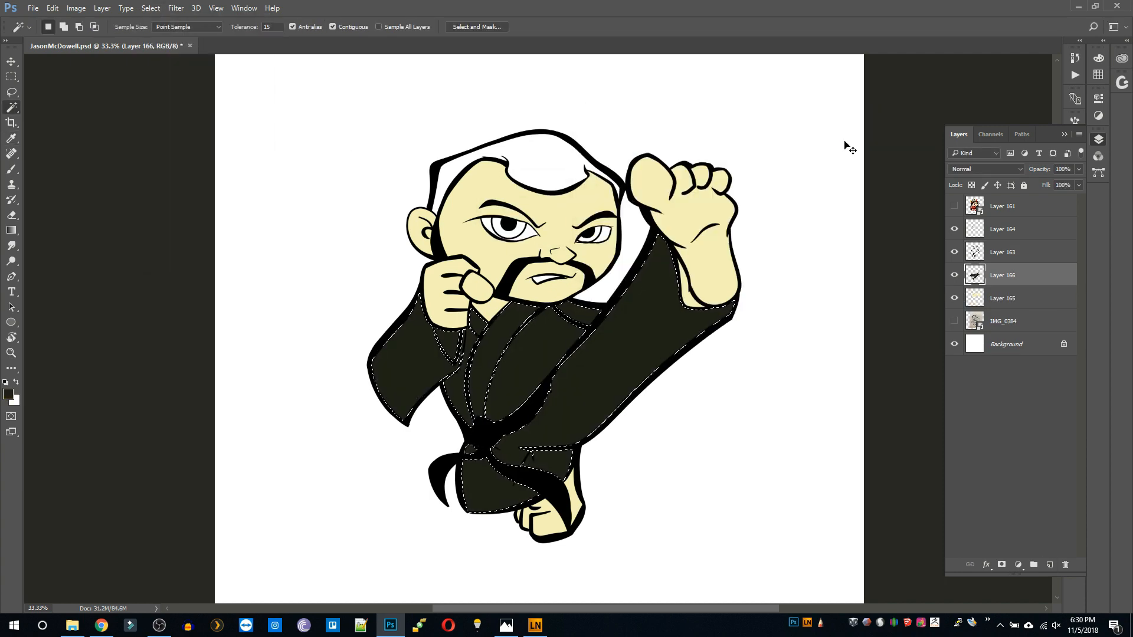
key("ctrl+d")
Touch up the raised foot's line art on Layer 163 with the black brush.
key("z")
left_click(550, 390)
left_click(550, 391)
left_click(549, 390)
left_click_drag(550, 391, 561, 281)
left_click(561, 281, "alt")
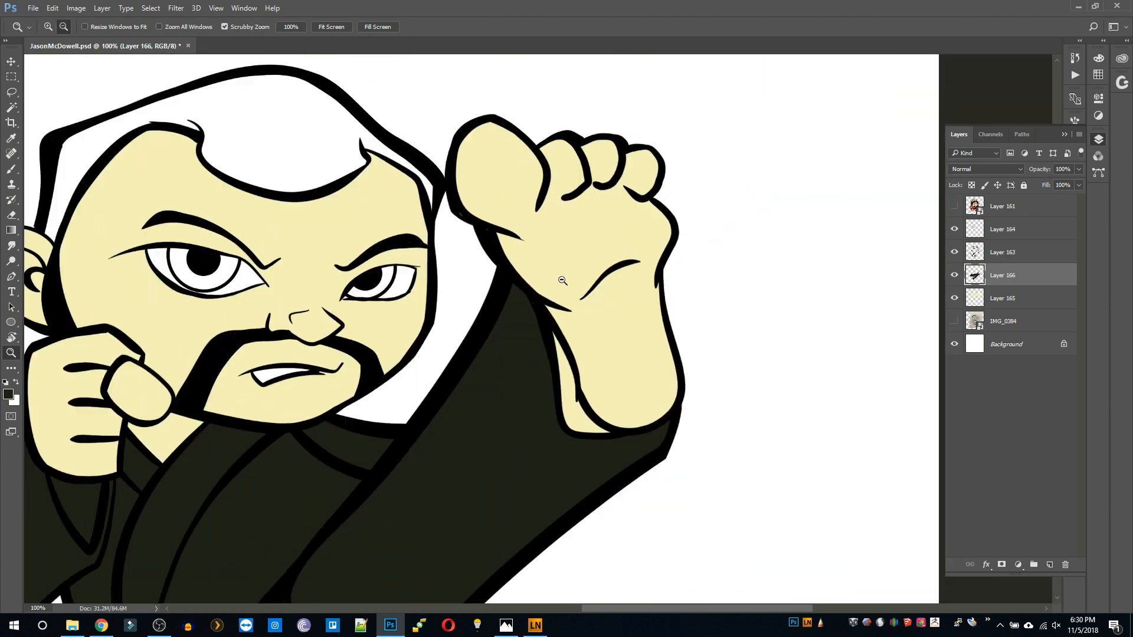
key("alt+bracketright")
left_click(609, 247)
key("b")
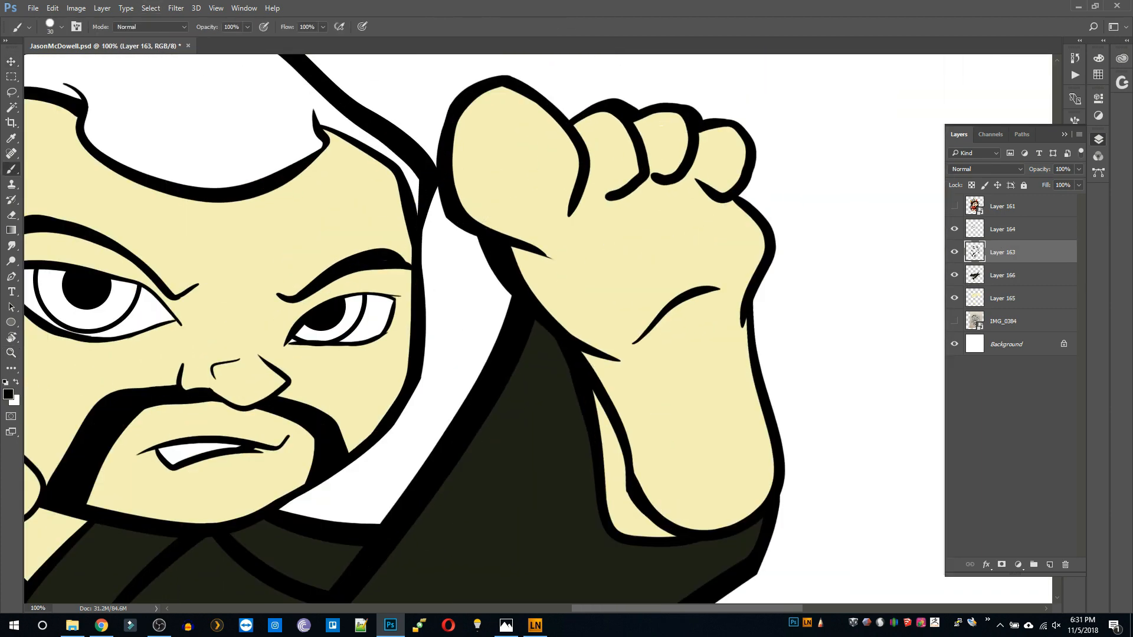
left_click(710, 329)
key("z")
Examine the whole coloured figure with the line art of Layer 163 hidden and shown.
left_click(710, 329, "alt")
left_click(711, 329, "alt")
left_click(711, 329, "alt")
left_click_drag(622, 418, 607, 303)
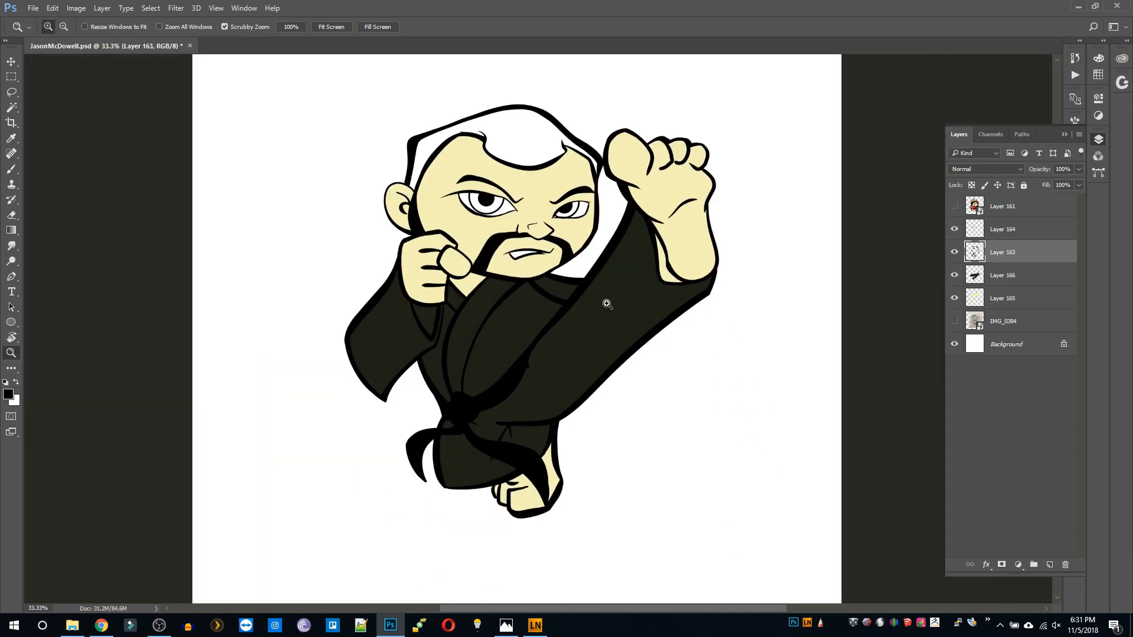
left_click(489, 351)
left_click(956, 254)
left_click(955, 253)
left_click(658, 188, "alt")
left_click_drag(658, 188, 639, 292)
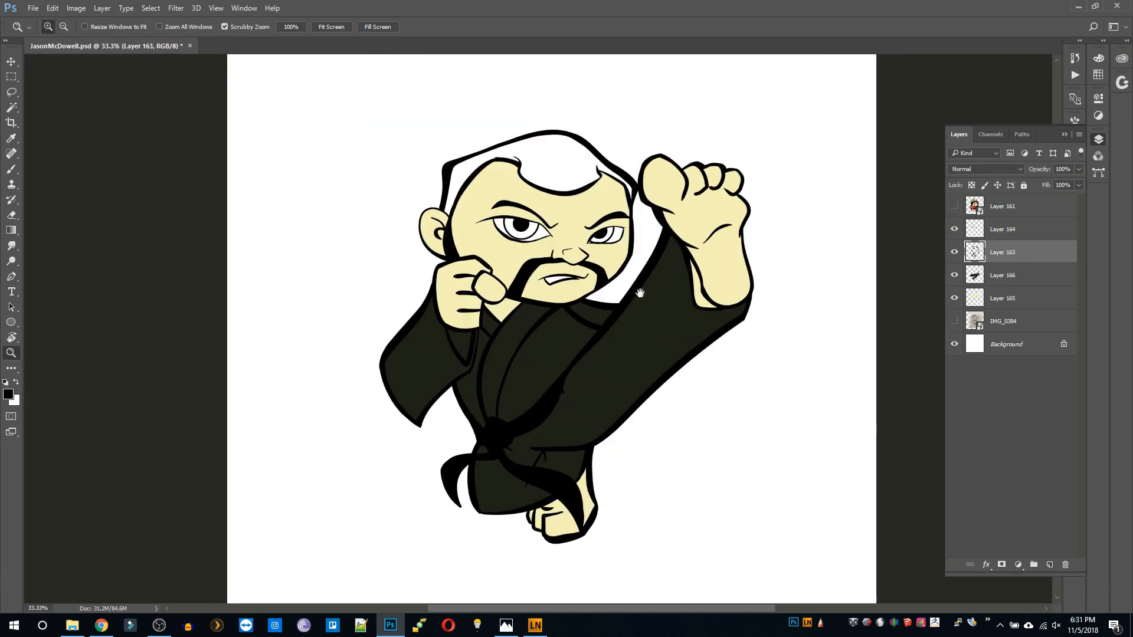
Lock the transparent pixels of Layer 166 and refill the uniform with dark navy #171521.
left_click(996, 278)
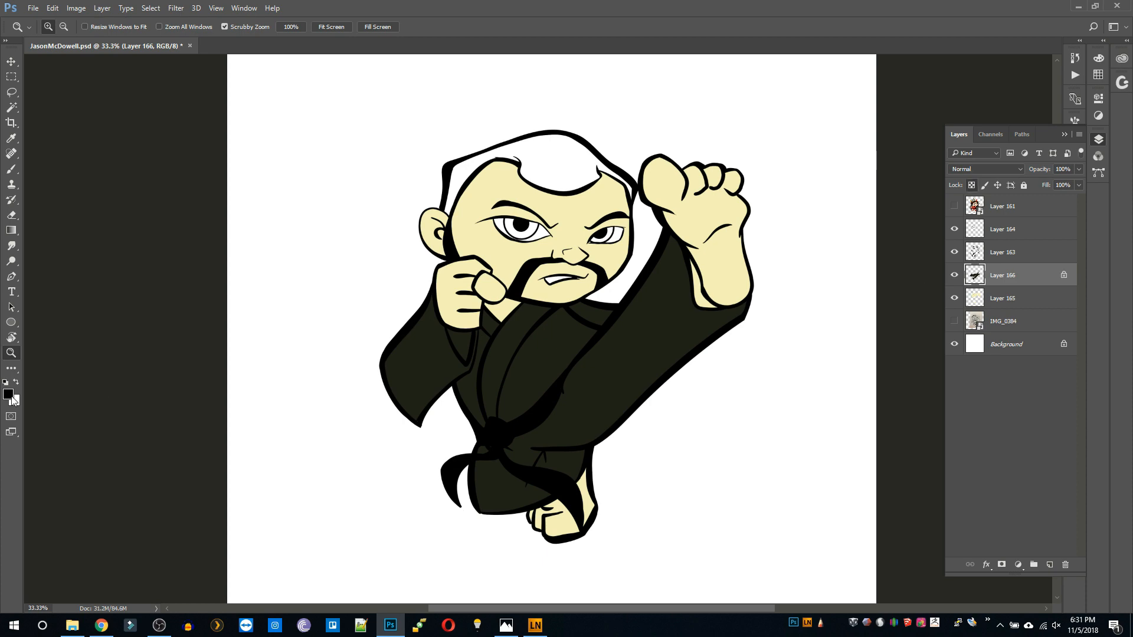
left_click(10, 395)
left_click_drag(710, 255, 697, 264)
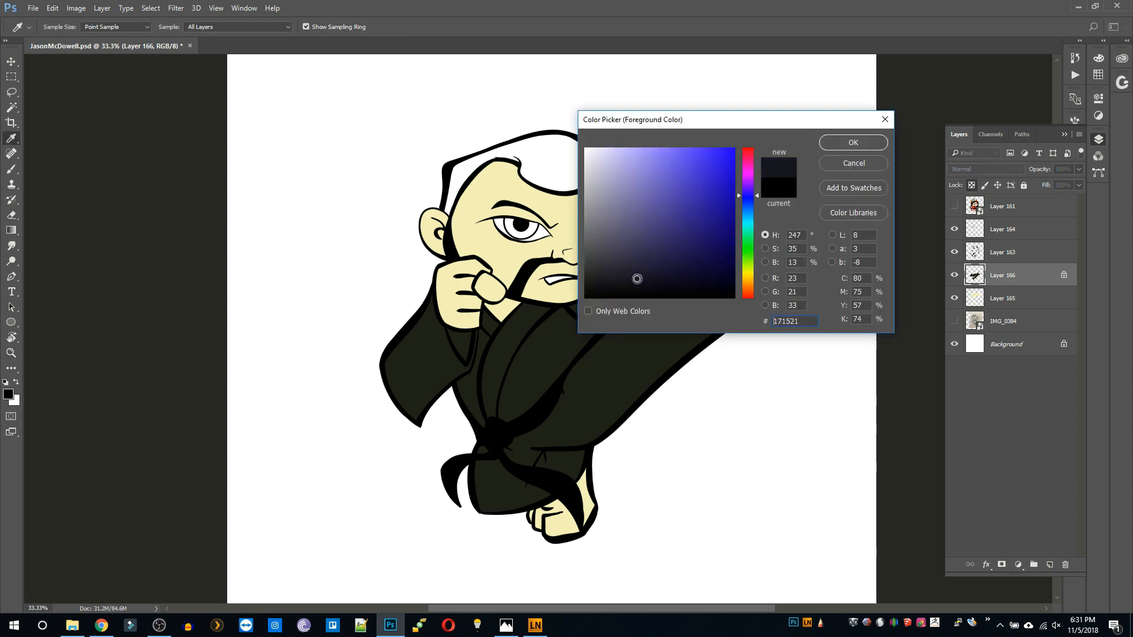
left_click(845, 142)
key("alt+BackSpace")
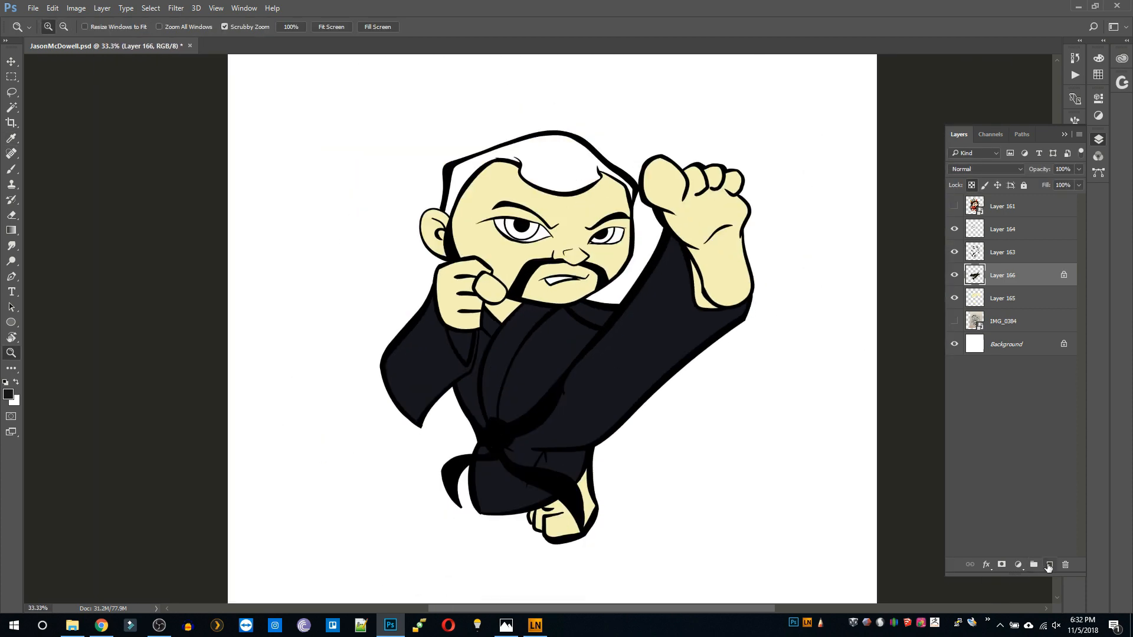
Add a new layer clipped to the uniform on Layer 166 and set its blending mode to Soft Light.
left_click(1049, 564)
left_click(986, 169)
left_click(965, 271)
left_click(986, 169)
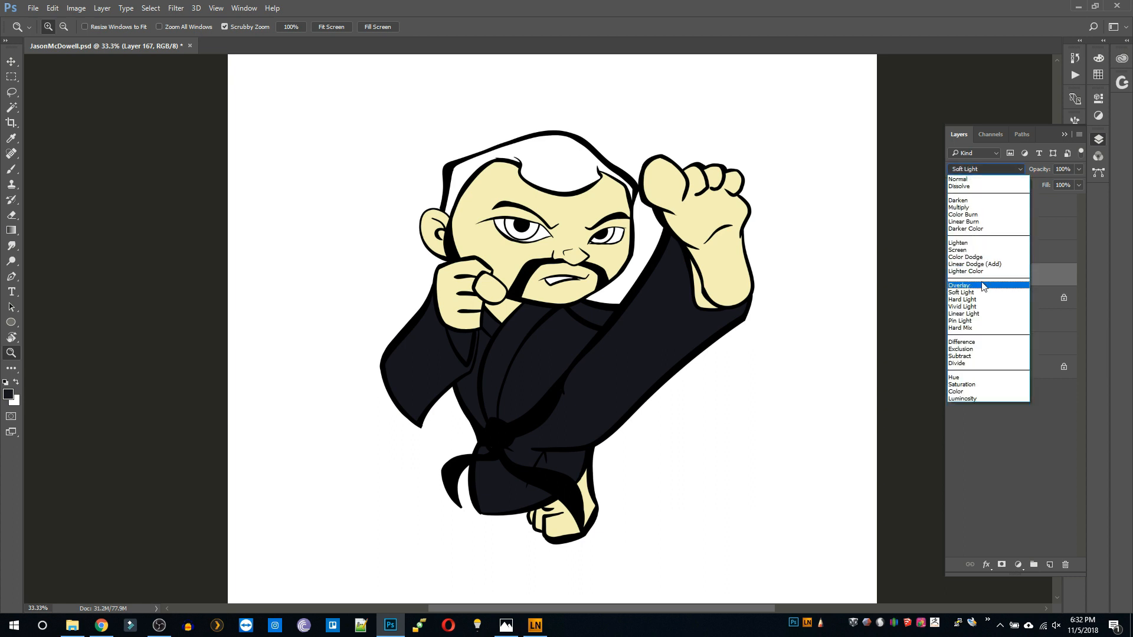
left_click(961, 293)
Brush white highlights along the upper and lower edges of the raised leg on the Soft Light layer.
left_click(490, 374)
key("b")
left_click_drag(765, 172, 609, 405)
key("ctrl+z")
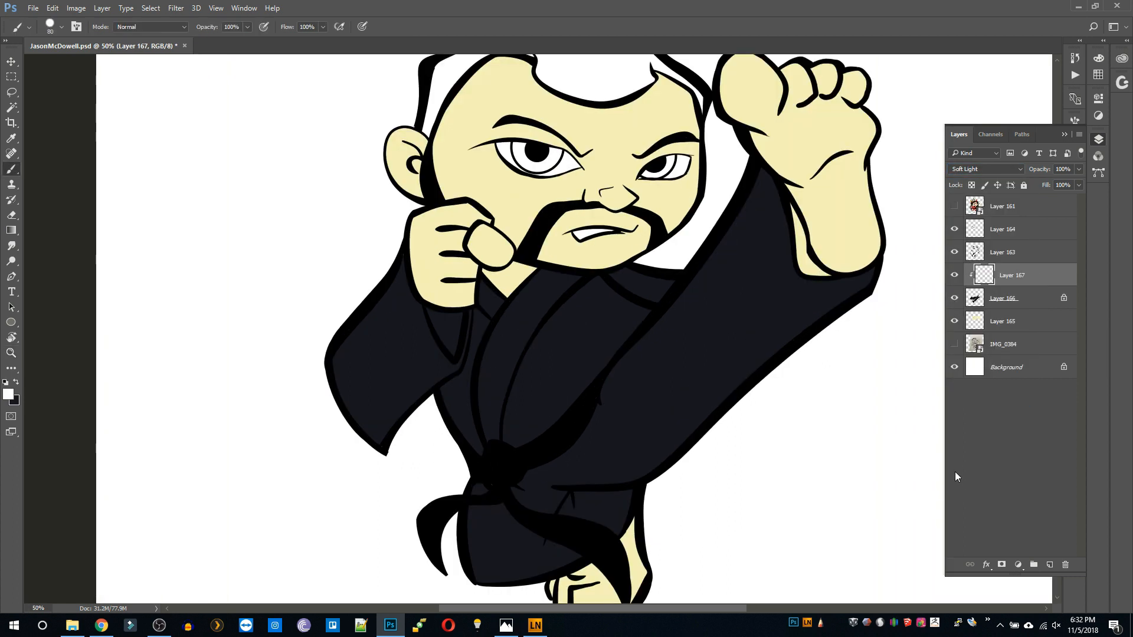
mouse_move(766, 168)
left_mouse_down()
mouse_move(612, 381)
mouse_move(794, 165)
left_mouse_up()
key("ctrl+z")
key("bracketright")
key("bracketright")
key("bracketright")
key("bracketright")
key("ctrl+z")
mouse_move(596, 400)
left_mouse_down()
mouse_move(778, 179)
mouse_move(782, 206)
mouse_move(630, 363)
left_mouse_up()
left_click_drag(873, 279, 871, 285)
left_click_drag(696, 430, 864, 285)
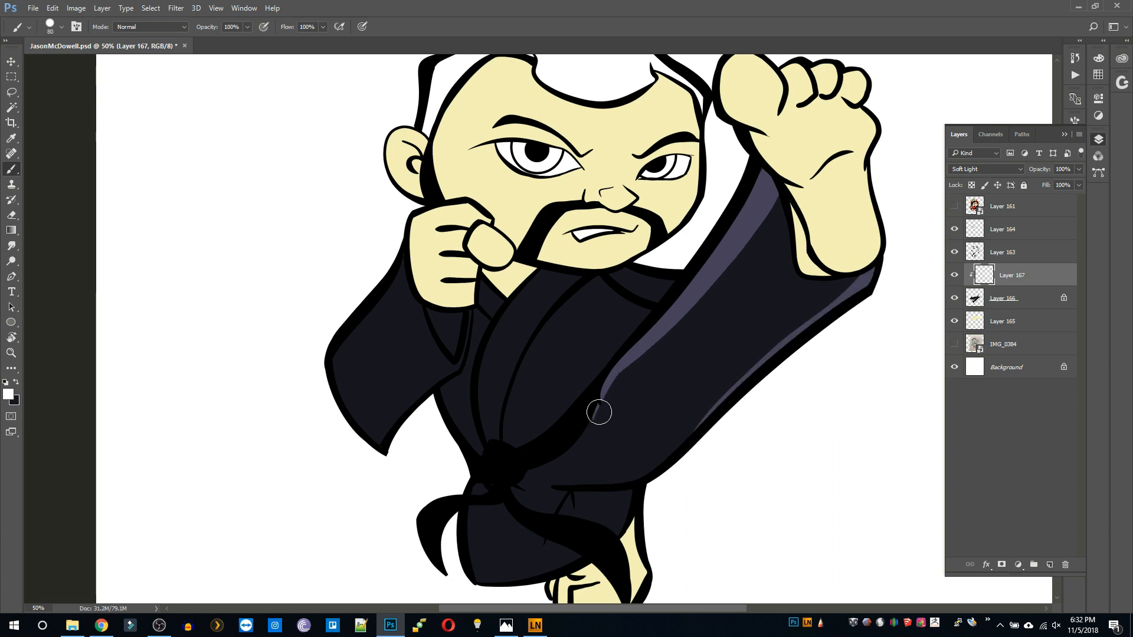
Brush white highlights on the shoulder, the bent arm's sleeve and the whole underside of the raised leg.
left_click_drag(627, 270, 673, 282)
left_click_drag(402, 259, 383, 446)
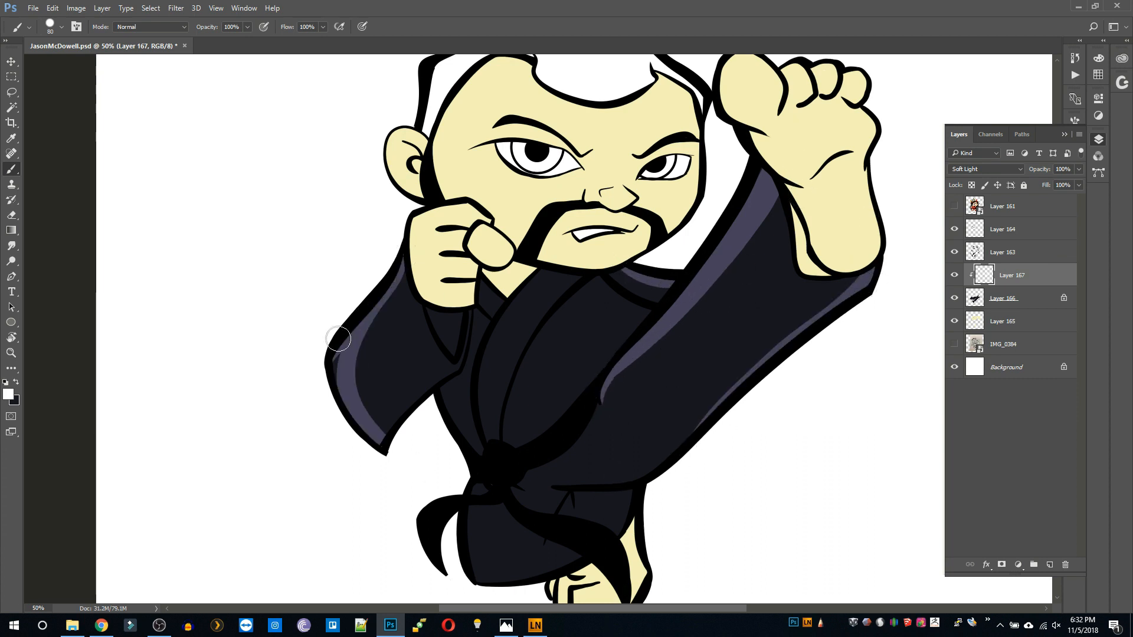
mouse_move(559, 485)
left_mouse_down()
mouse_move(620, 473)
mouse_move(905, 301)
left_mouse_up()
key("e")
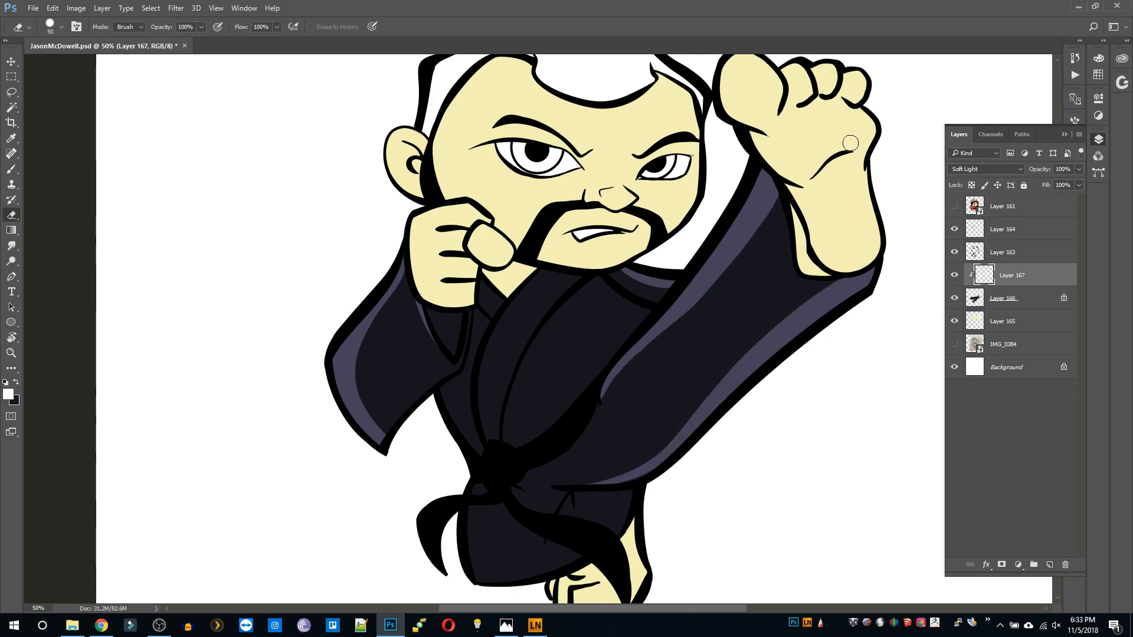
mouse_move(798, 183)
left_mouse_down()
mouse_move(761, 245)
mouse_move(787, 240)
left_mouse_up()
key("b")
key("ctrl+z")
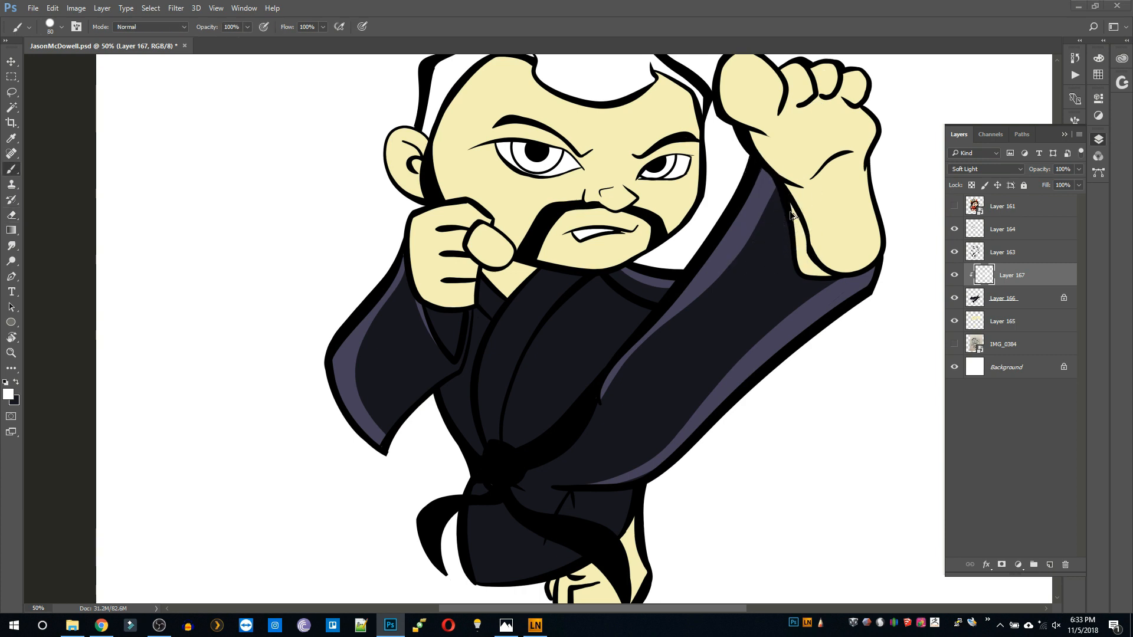
Brush white highlights along the jacket's lapels and side, and around the lower hem below the belt.
mouse_move(649, 319)
left_mouse_down()
mouse_move(600, 273)
mouse_move(608, 260)
mouse_move(569, 291)
mouse_move(593, 269)
mouse_move(580, 276)
mouse_move(603, 263)
mouse_move(489, 477)
left_mouse_up()
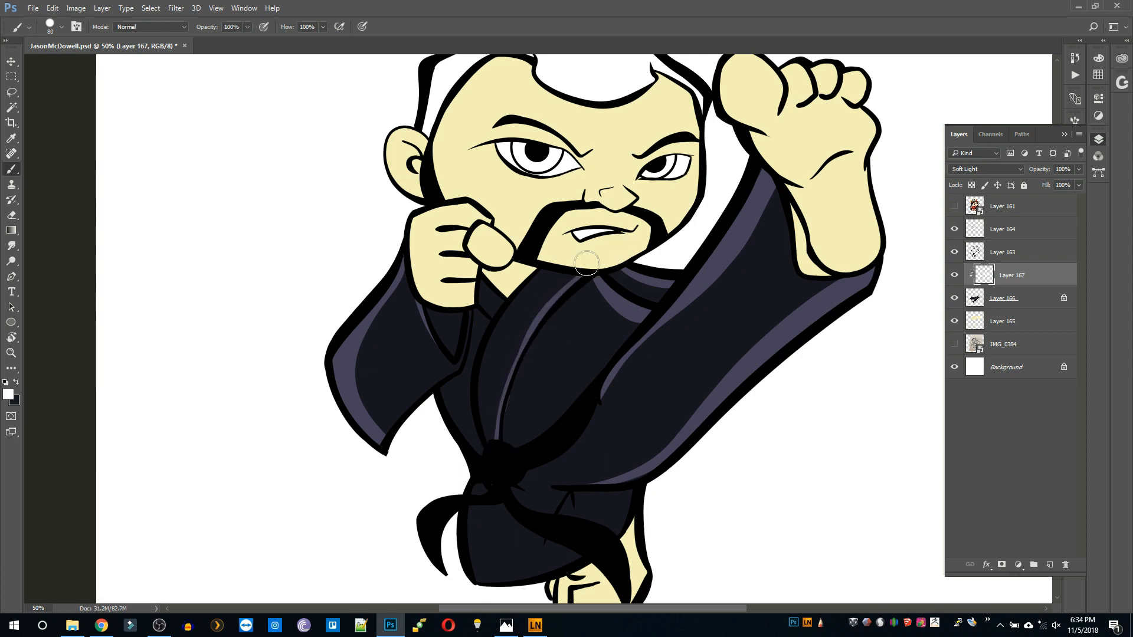
left_click_drag(499, 297, 466, 455)
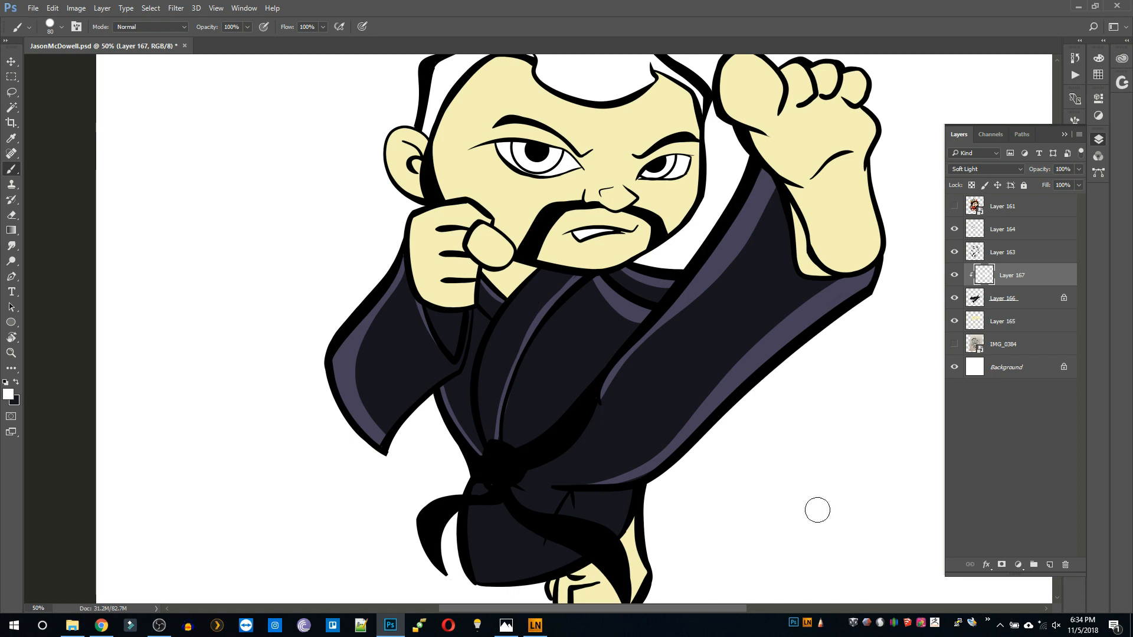
left_click_drag(818, 510, 839, 419)
left_click_drag(651, 402, 638, 443)
left_click_drag(593, 474, 501, 491)
left_click_drag(493, 404, 500, 490)
left_click_drag(603, 466, 521, 495)
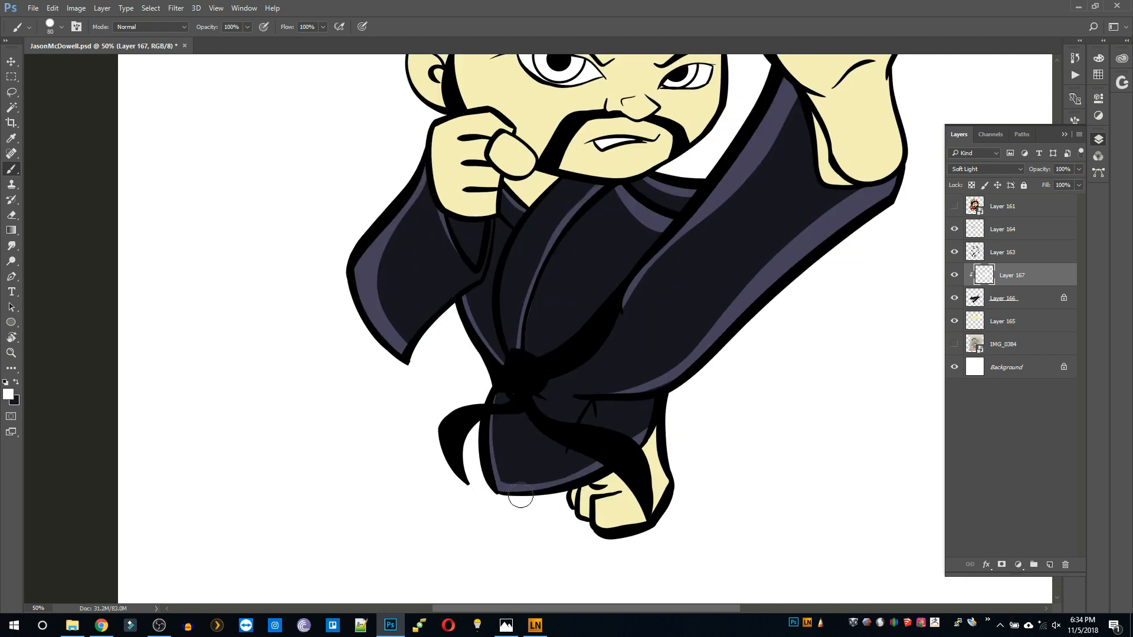
Reduce the opacity of highlight Layer 167 to 60%.
key("z")
left_click(890, 390, "alt")
key("shift+Down")
key("shift+Down")
key("shift+Down")
key("shift+Down")
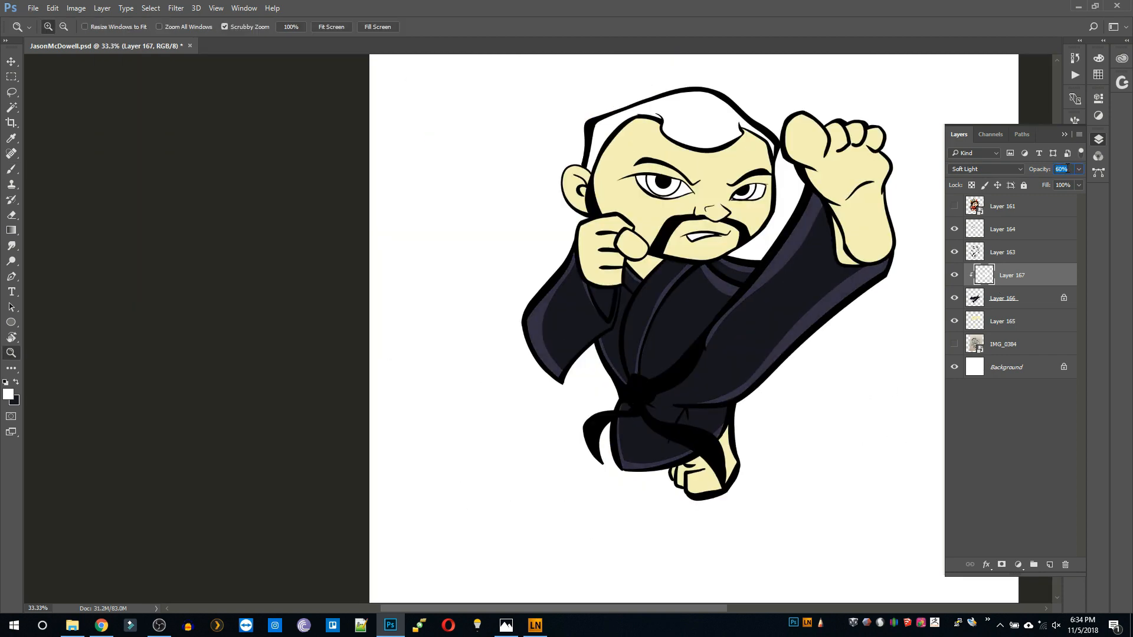
Paint a broad white highlight over the chest between the lapel and the raised leg with a size 175 brush.
left_click(713, 349)
key("b")
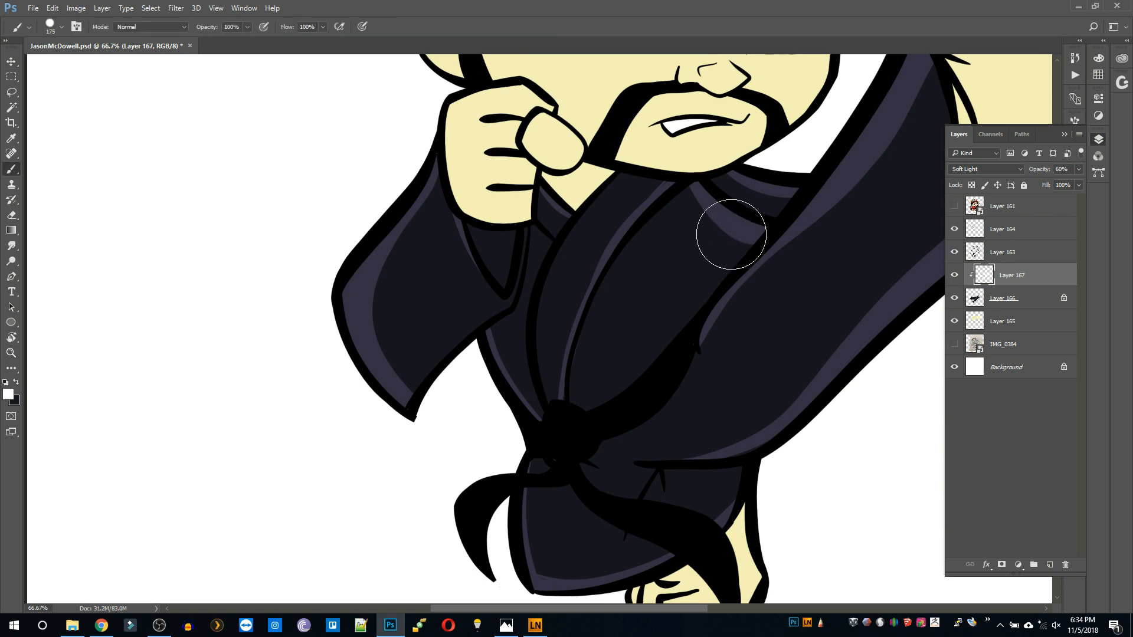
mouse_move(681, 190)
left_mouse_down()
mouse_move(735, 264)
mouse_move(690, 333)
mouse_move(733, 206)
mouse_move(665, 296)
left_mouse_up()
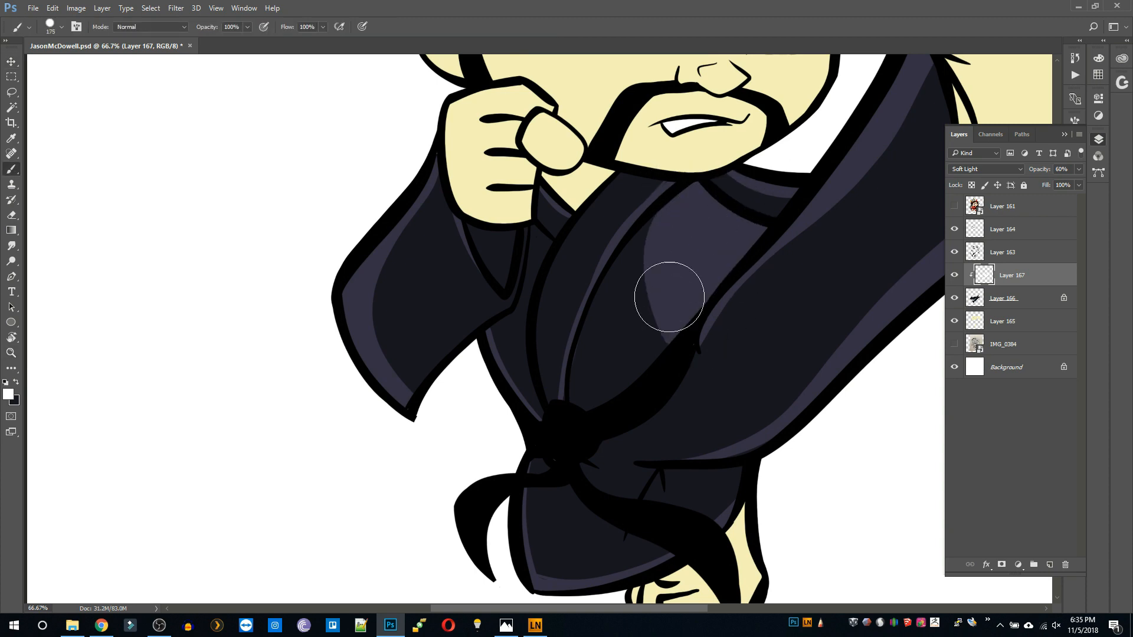
key("z")
left_click(873, 367, "alt")
left_click_drag(814, 298, 696, 342)
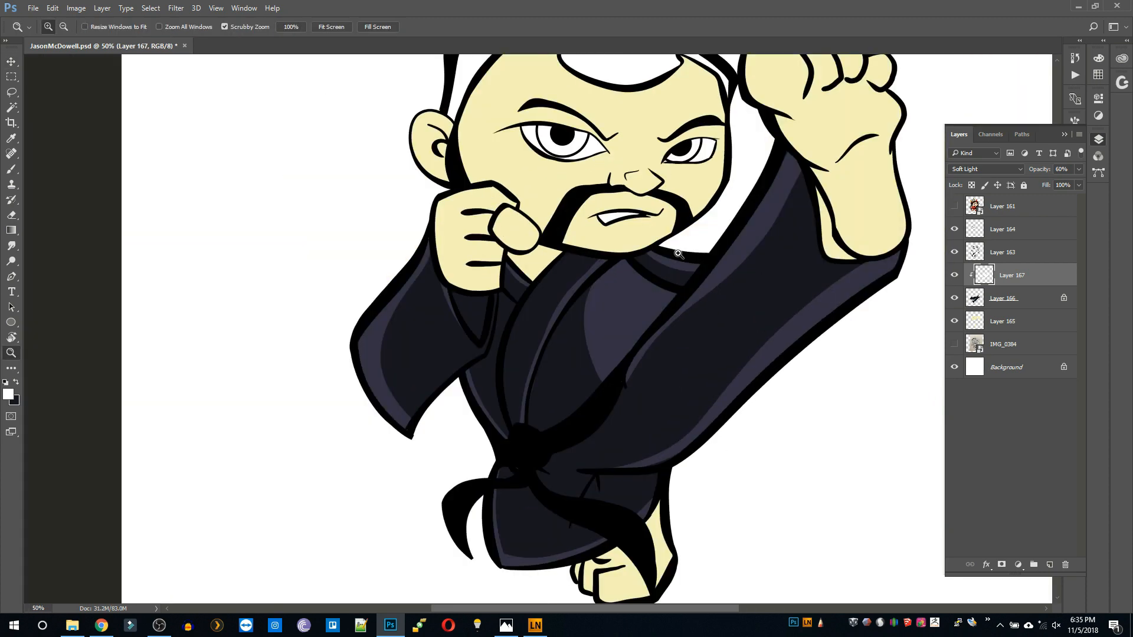
left_click(766, 317, "alt")
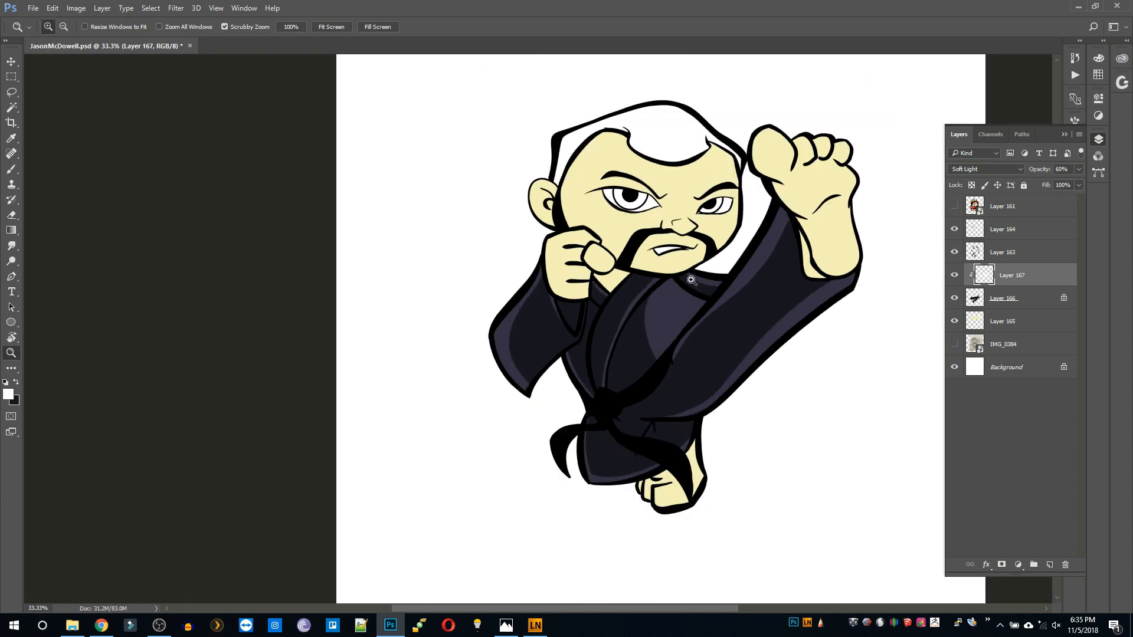
Widen the highlight along the jacket's front lapel down to the belt knot with a size 60 brush.
left_click(714, 337)
left_click(711, 331, "alt")
left_click(618, 339)
key("b")
key("[")
key("[")
key("[")
key("[")
key("[")
left_click_drag(662, 250, 597, 458)
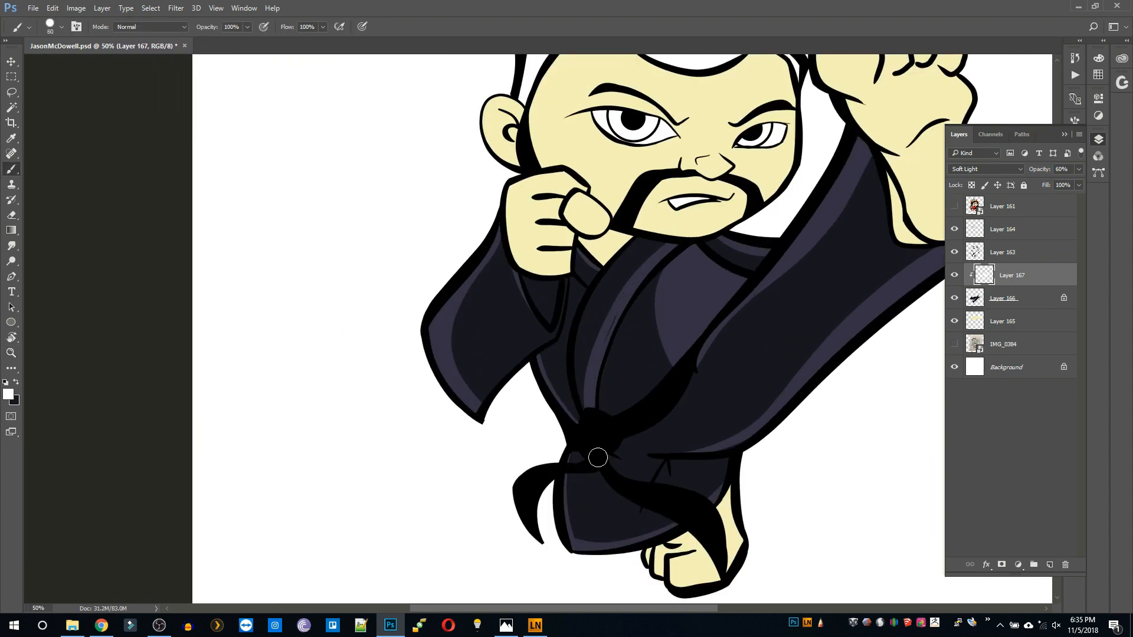
key("ctrl+z")
left_click_drag(653, 250, 592, 406)
left_click_drag(607, 312, 591, 387)
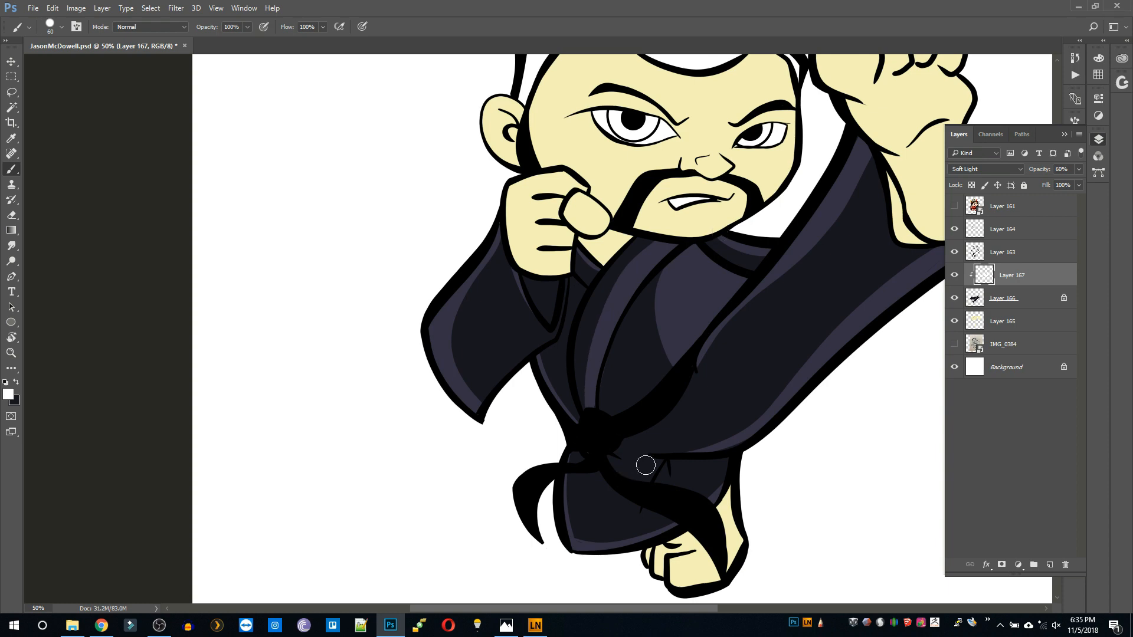
Trim the widened lapel highlight into a clean tapering curve with a size 70 eraser.
key("e")
mouse_move(649, 249)
left_mouse_down()
mouse_move(591, 400)
mouse_move(592, 344)
left_mouse_up()
key("ctrl+z")
key("ctrl+z")
key("]")
key("]")
left_click_drag(673, 230, 609, 473)
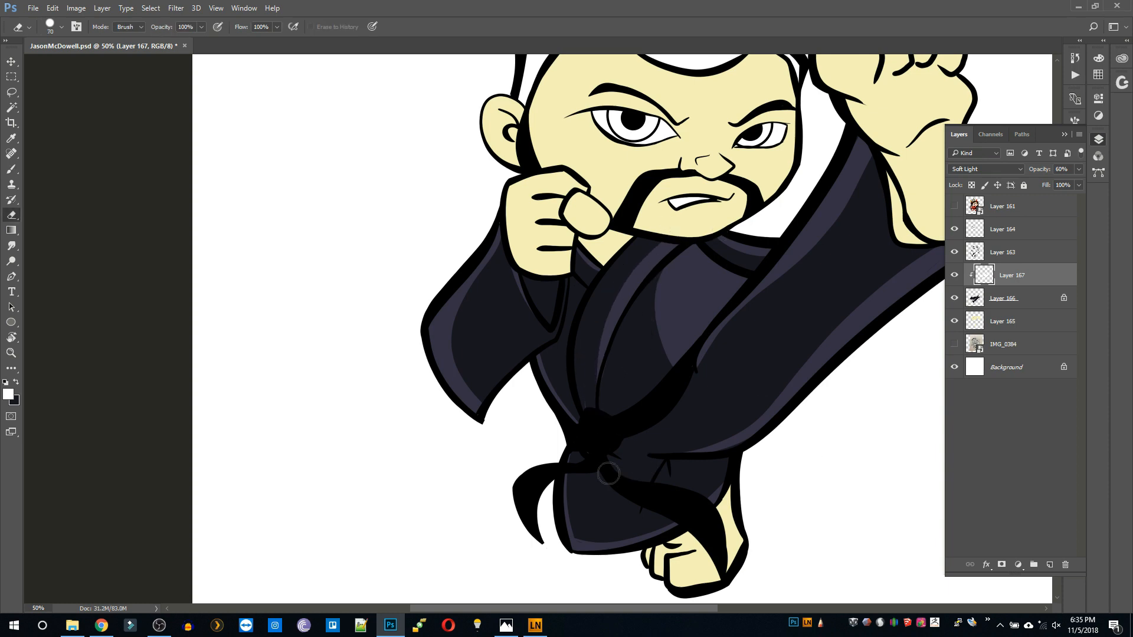
key("ctrl+z")
left_click_drag(676, 224, 590, 464)
Add a new clipped layer directly above Layer 166 and set its blending mode to Multiply.
key("z")
left_click(653, 344, "alt")
left_click(653, 343, "alt")
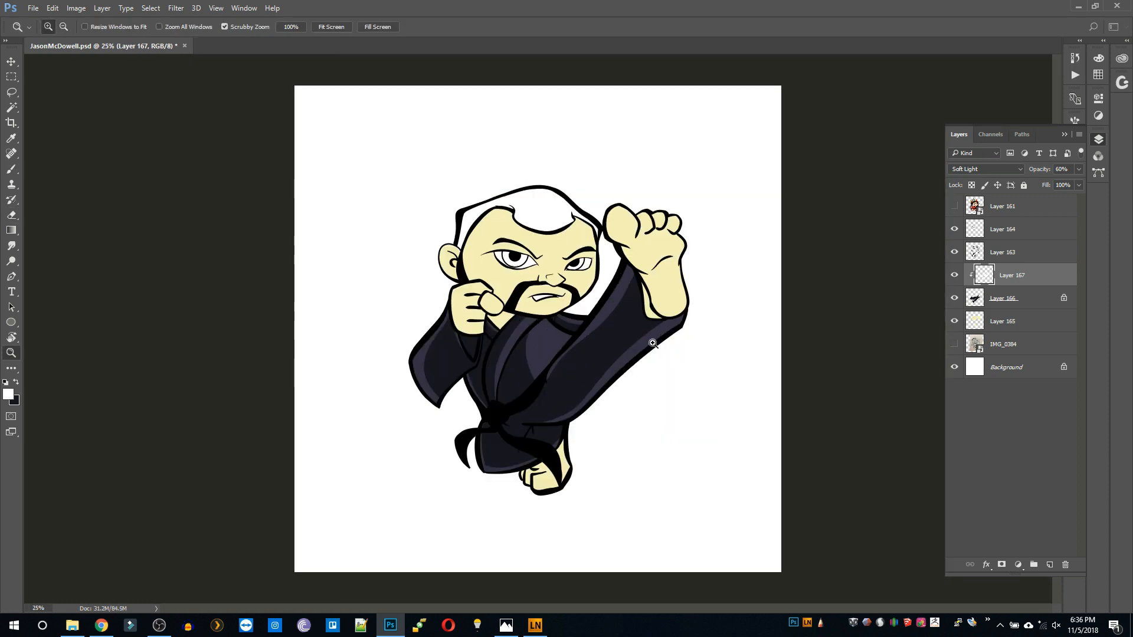
left_click(578, 343)
left_click(577, 343)
left_click(490, 330, "alt")
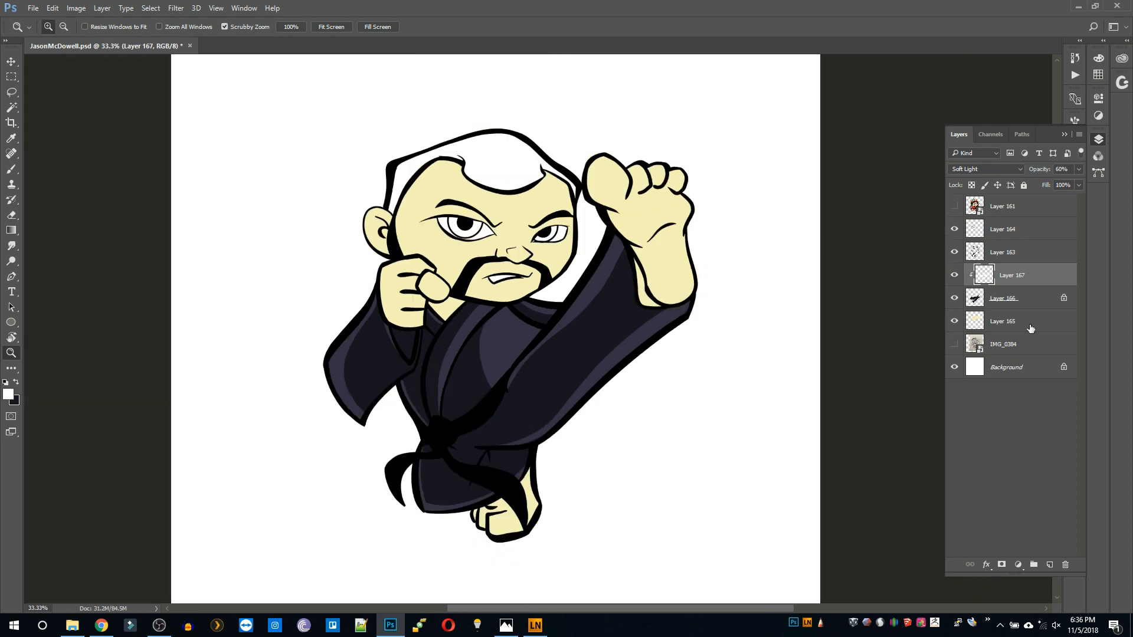
left_click(1015, 305)
left_click(1049, 565)
left_click(986, 169)
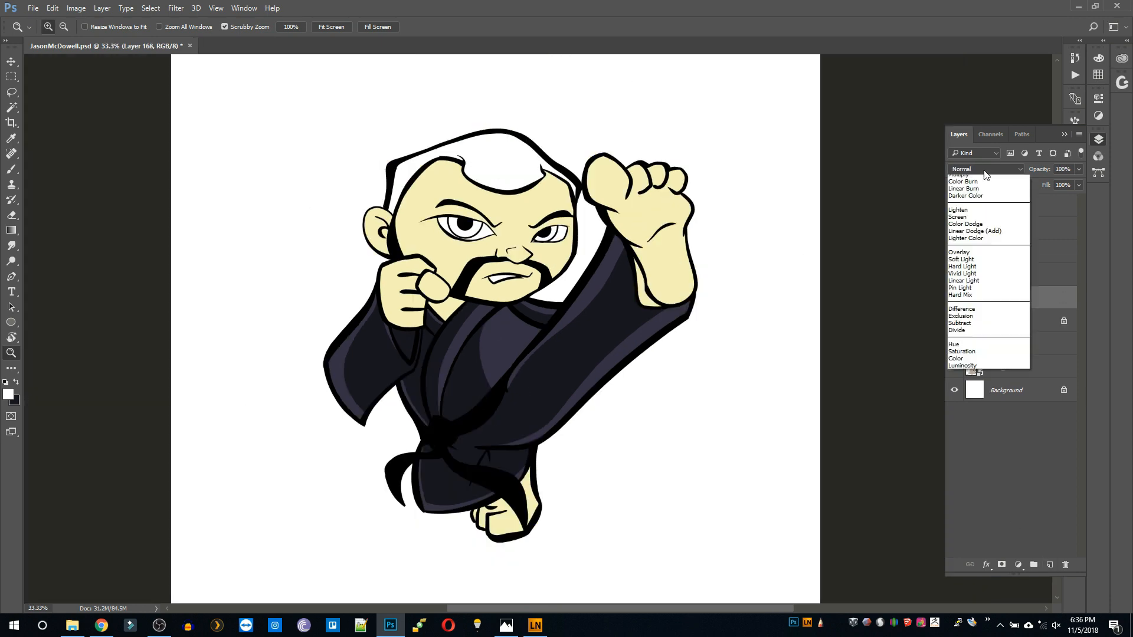
left_click(981, 205)
Paint a dark navy shadow on the skirt beneath the raised leg and set the layer's opacity to 50%.
left_click(16, 382)
left_click(510, 427)
key("b")
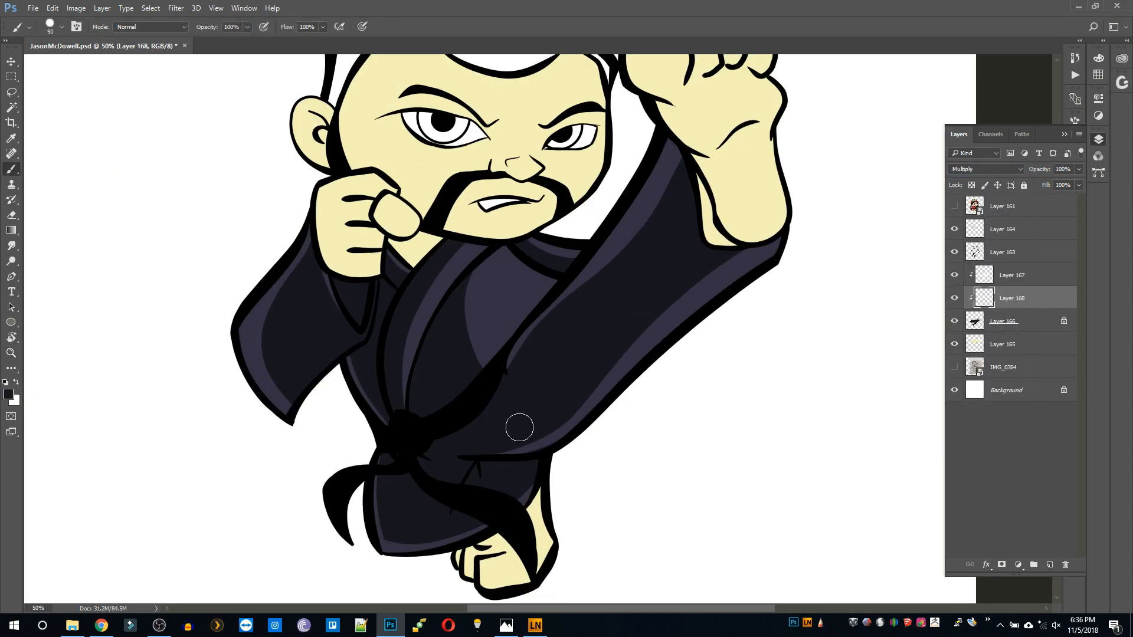
mouse_move(508, 440)
left_mouse_down()
mouse_move(496, 468)
mouse_move(533, 459)
left_mouse_up()
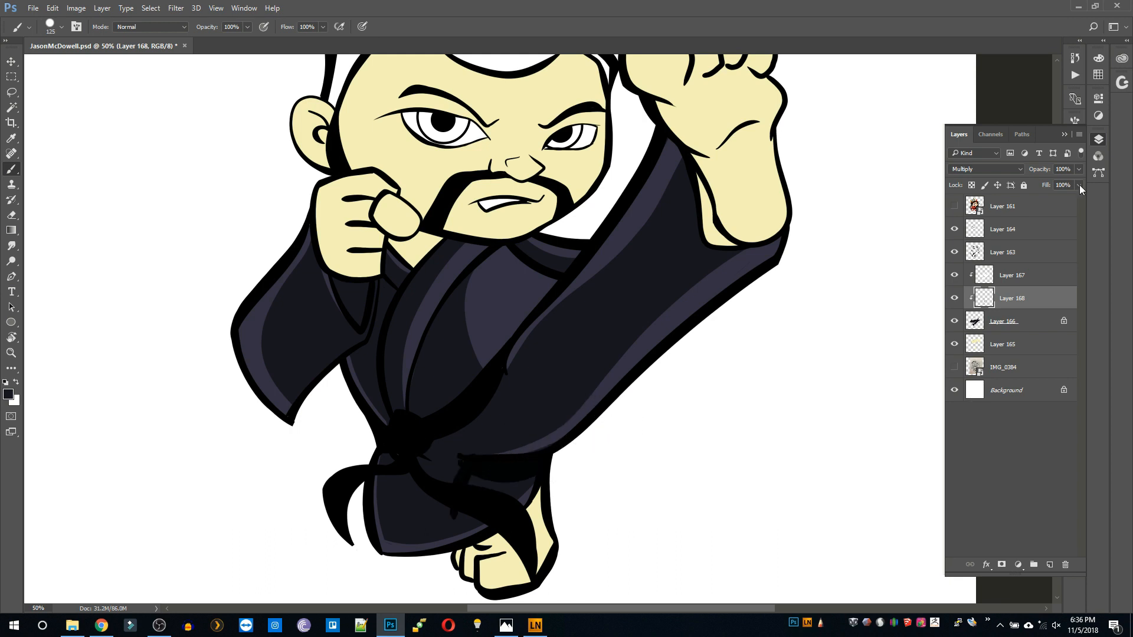
left_click(1062, 169)
type("40")
key("Return")
Paint dark shadows around the belt knot, along the chest beside the lapel, and on the torso beneath the fist.
scroll(466, 447, "up", 1)
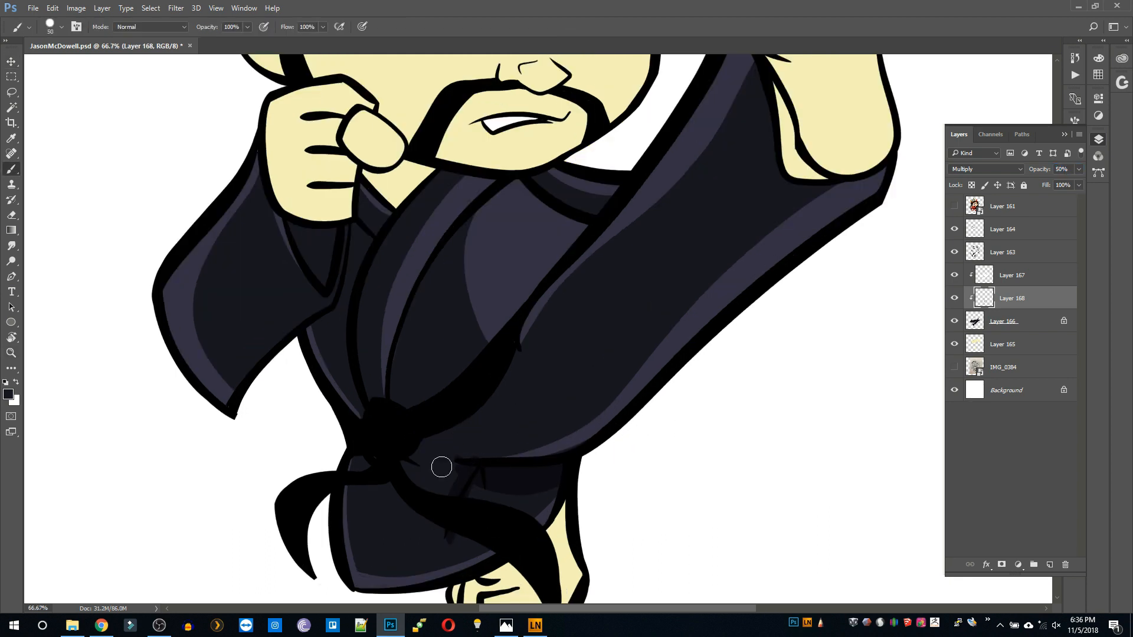
left_click_drag(476, 450, 407, 454)
mouse_move(400, 411)
left_mouse_down()
mouse_move(420, 329)
mouse_move(432, 430)
left_mouse_up()
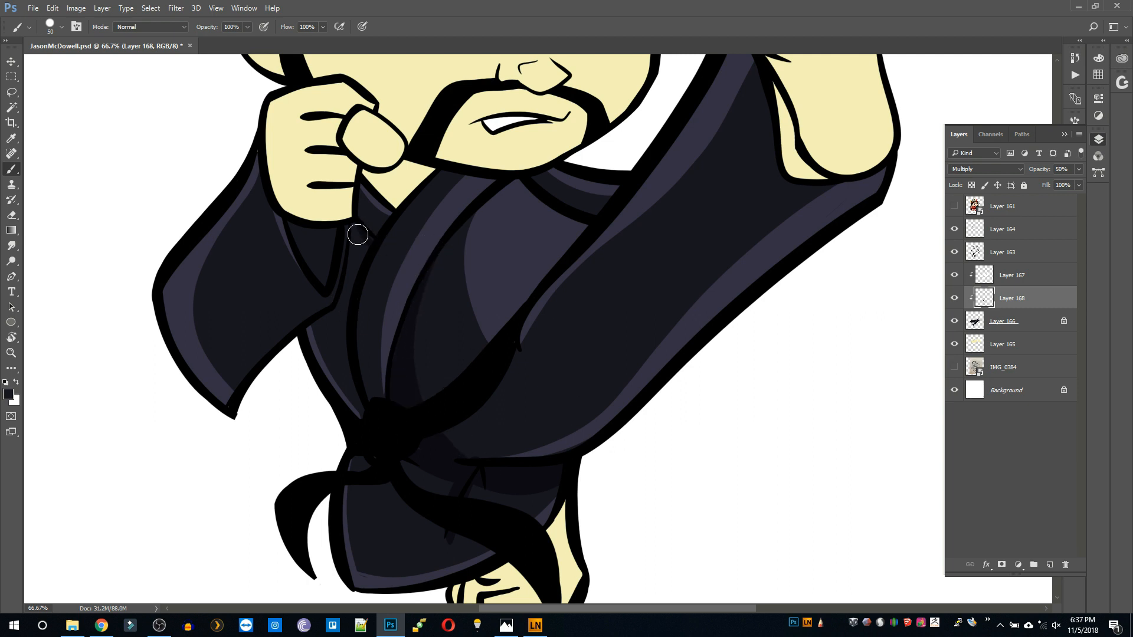
left_click_drag(361, 410, 371, 261)
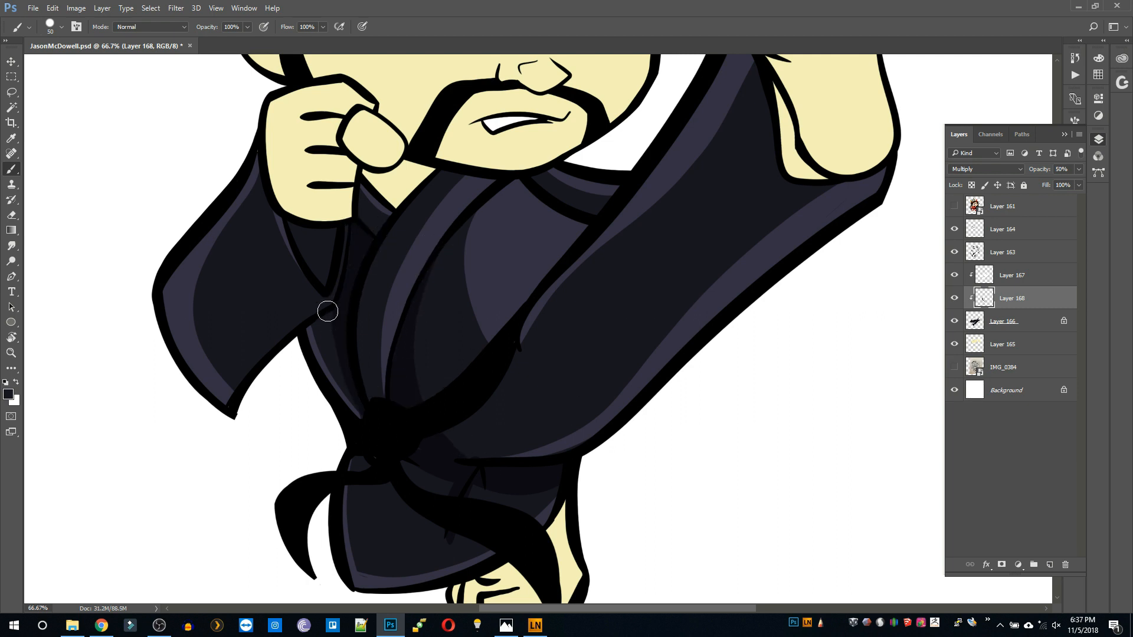
left_click_drag(328, 311, 370, 417)
Paint a dark shadow on the trouser leg around the raised foot's ankle with a size 125 brush.
key("bracketright")
key("bracketright")
key("bracketright")
key("bracketright")
key("bracketright")
key("bracketright")
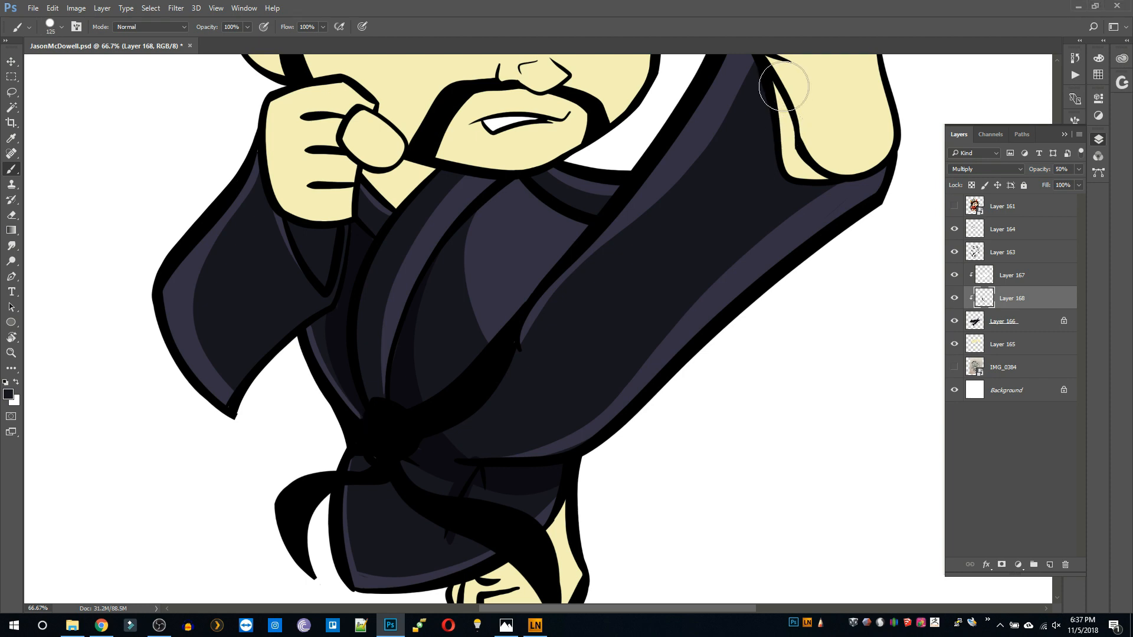
left_click_drag(797, 140, 775, 274)
Examine the shaded uniform up close and across the whole figure.
key("z")
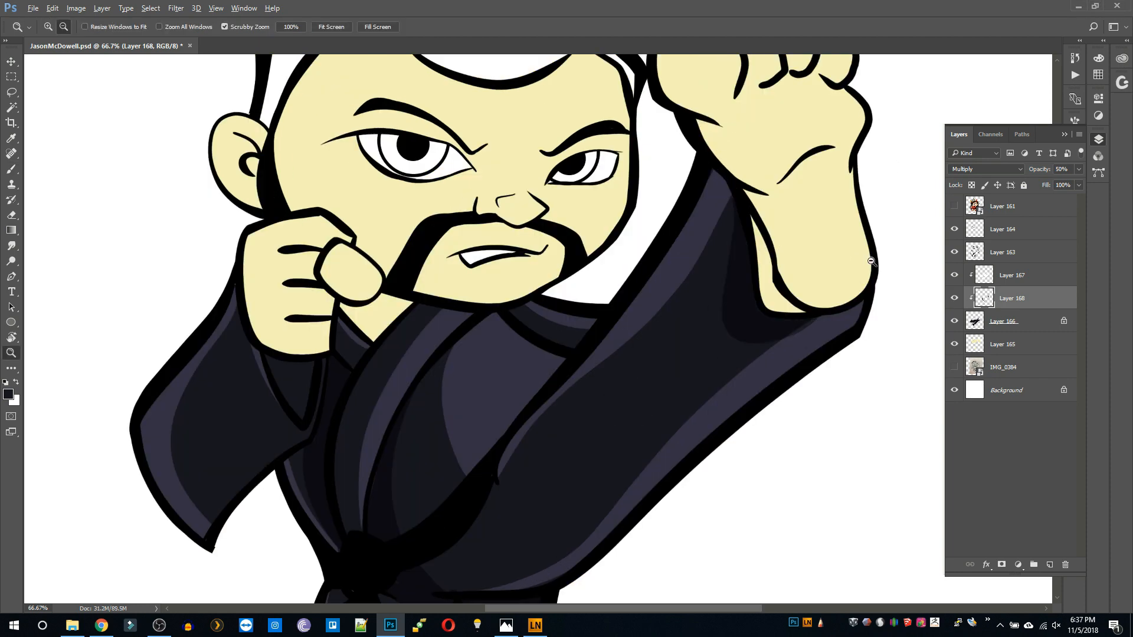
left_click(801, 292, "alt")
left_click(715, 390)
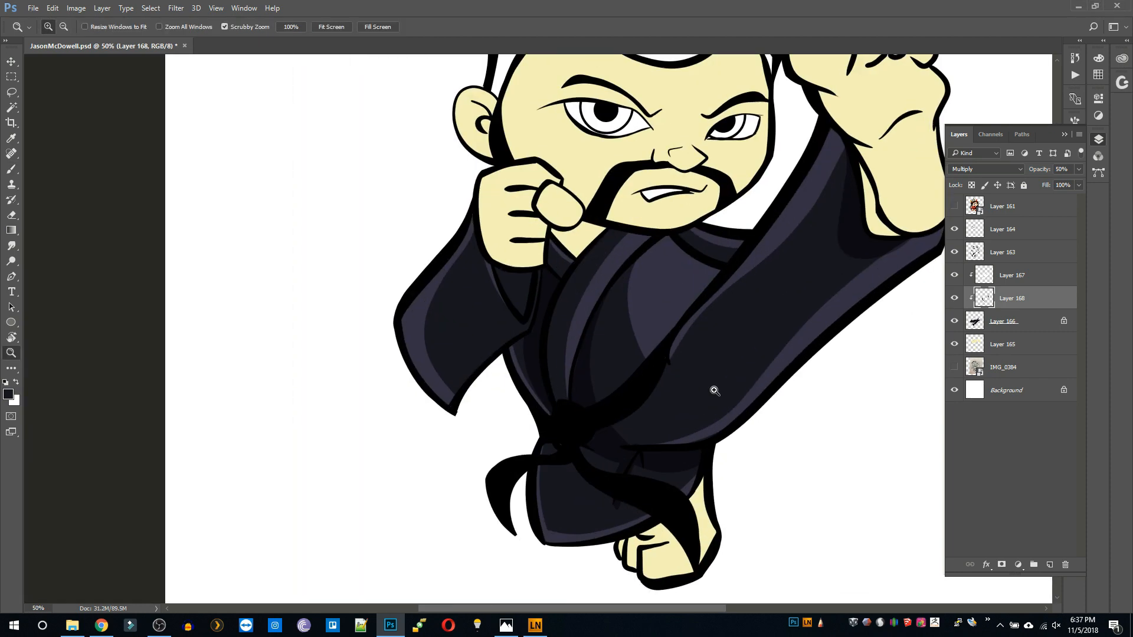
key("z")
left_click(684, 305, "alt")
left_click(684, 305, "alt")
double_click(542, 400)
left_click(542, 399, "alt")
left_click(542, 399, "alt")
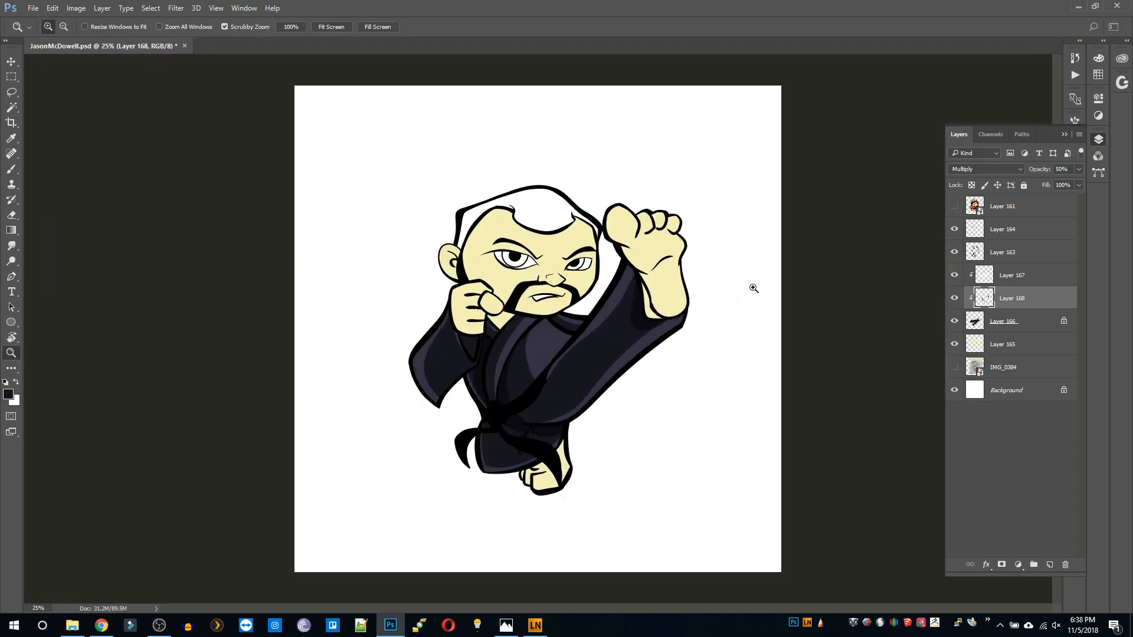
Add a new layer clipped to the skin on Layer 165 and set its blending mode to Multiply.
left_click(635, 216)
left_click(973, 344)
left_click(1050, 565)
left_click(982, 169)
left_click(960, 208)
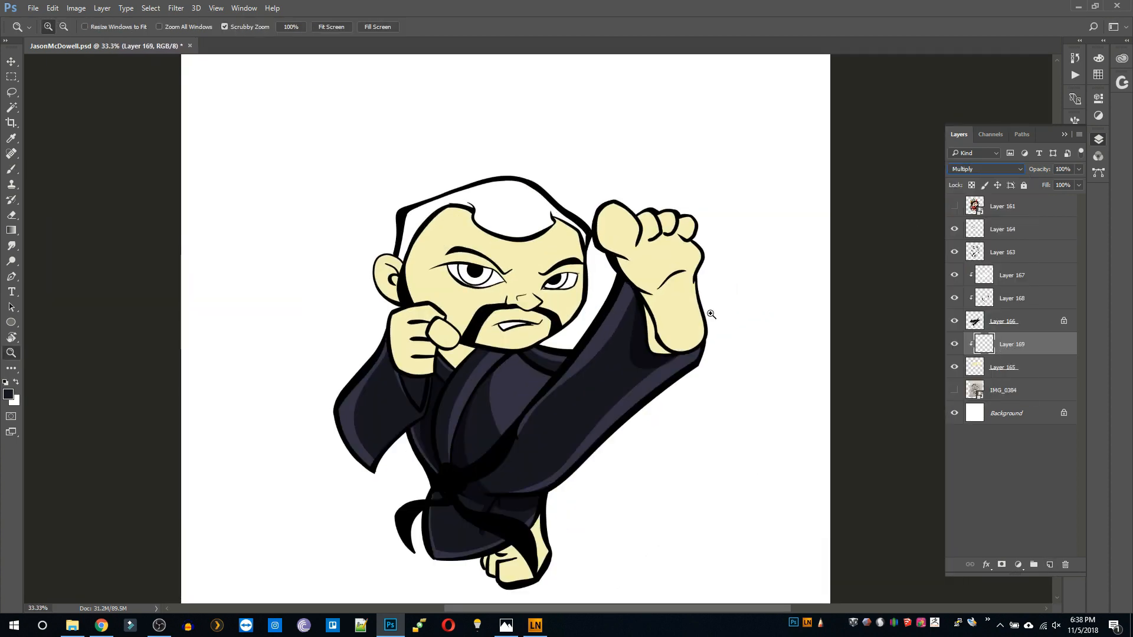
Choose a muted olive-brown foreground colour based on the skin tone for the skin shadows.
left_click(8, 395)
left_click(600, 253)
left_click_drag(747, 288, 747, 276)
mouse_move(615, 258)
left_mouse_down()
mouse_move(633, 217)
mouse_move(715, 222)
left_mouse_up()
left_click(844, 140)
Paint shadows beneath the toes and across the raised foot's sole, and set the layer's opacity to 50%.
left_click(643, 269)
key("b")
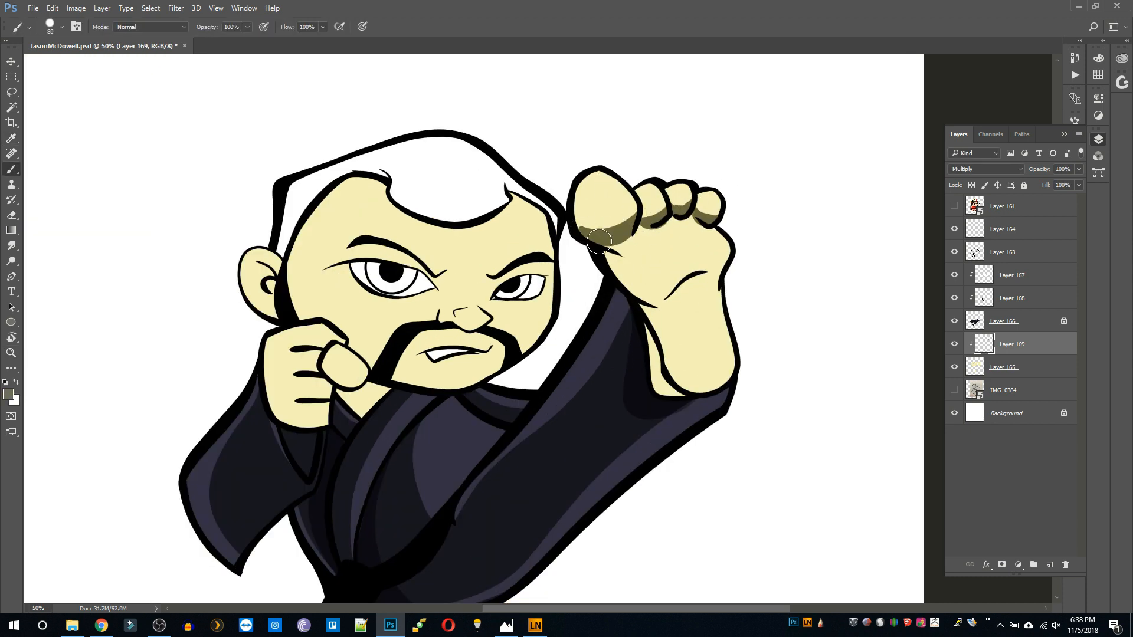
mouse_move(601, 241)
left_mouse_down()
mouse_move(728, 230)
mouse_move(637, 257)
mouse_move(657, 306)
left_mouse_up()
mouse_move(628, 275)
left_mouse_down()
mouse_move(625, 246)
mouse_move(719, 266)
left_mouse_up()
key("ctrl+z")
key("ctrl+z")
key("ctrl+z")
mouse_move(659, 301)
left_mouse_down()
mouse_move(718, 277)
mouse_move(675, 343)
left_mouse_up()
left_click(1062, 169)
type("50")
key("Return")
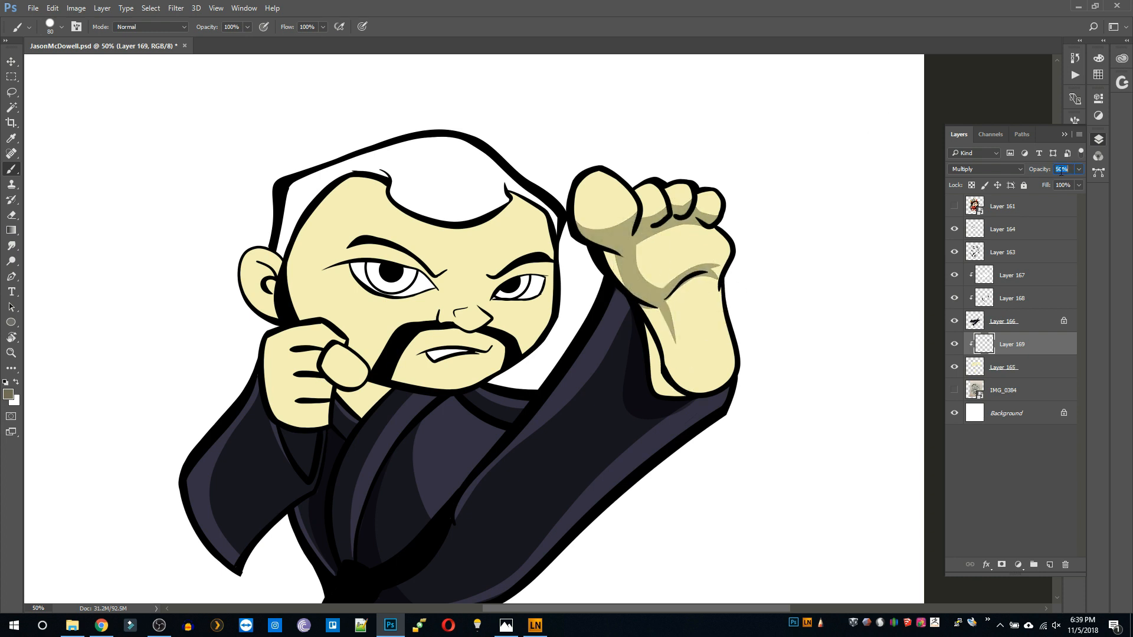
Shade the raised foot's ankle, arch and heel on Layer 169.
left_click(779, 283, "alt")
left_click(708, 277, "ctrl")
left_click_drag(746, 263, 774, 318)
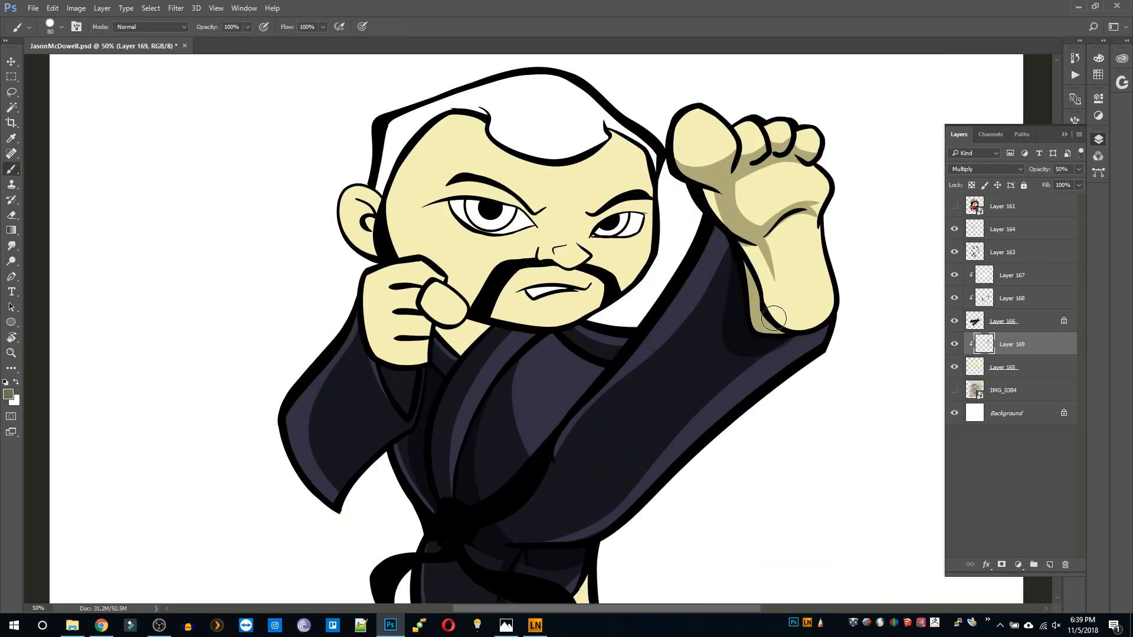
left_click_drag(779, 227, 787, 301)
left_click_drag(755, 237, 805, 313)
Shade the clenched fist's fingers and lower edge, and the neck beside it.
mouse_move(429, 298)
left_mouse_down()
mouse_move(458, 322)
mouse_move(427, 323)
mouse_move(460, 329)
mouse_move(461, 358)
left_mouse_up()
key("ctrl+z")
key("ctrl+z")
key("ctrl+z")
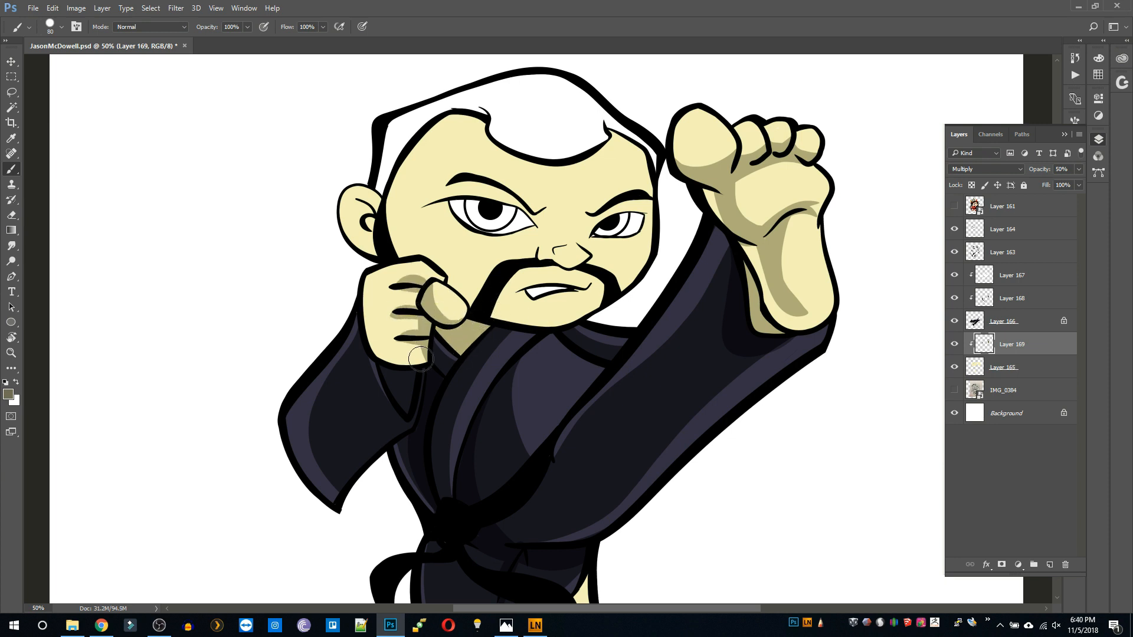
left_click_drag(387, 365, 434, 360)
Shade the standing foot's ankle, instep and toes beneath the uniform.
left_click(499, 265, "alt")
left_click(512, 494, "ctrl")
left_click(512, 494, "ctrl")
mouse_move(519, 519)
left_mouse_down()
mouse_move(556, 355)
mouse_move(601, 362)
mouse_move(632, 282)
left_mouse_up()
key("ctrl+z")
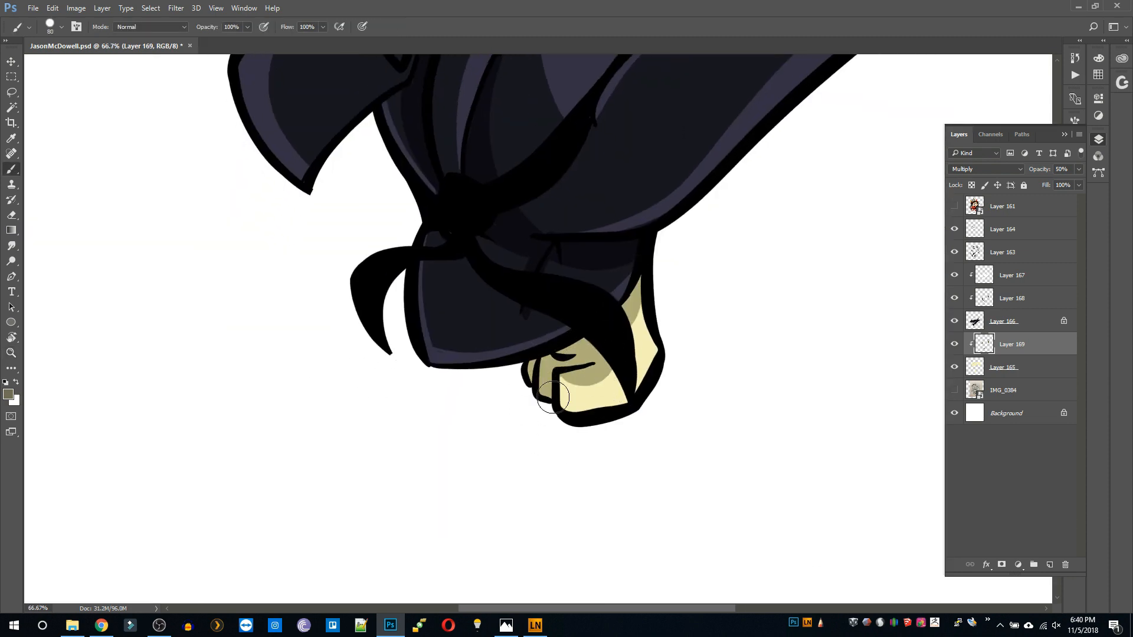
Shade around the standing foot's big toe and along the smaller toes on Layer 169.
left_click_drag(553, 398, 556, 383)
left_click_drag(564, 418, 635, 408)
key("ctrl+z")
left_click_drag(603, 350, 584, 335)
Shade the far side of the face from forehead to chin, and trim the shadow's inner edge with the Eraser.
key("ctrl+space")
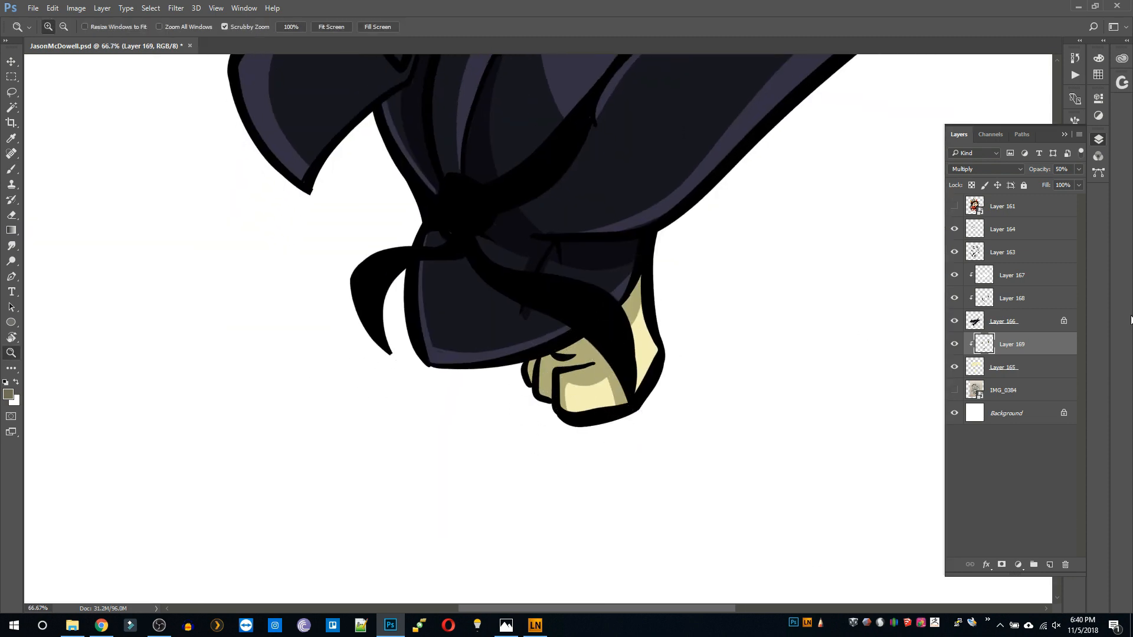
mouse_move(657, 206)
left_mouse_down()
mouse_move(546, 236)
mouse_move(596, 270)
left_mouse_up()
key("ctrl+space")
left_click_drag(493, 219, 426, 223)
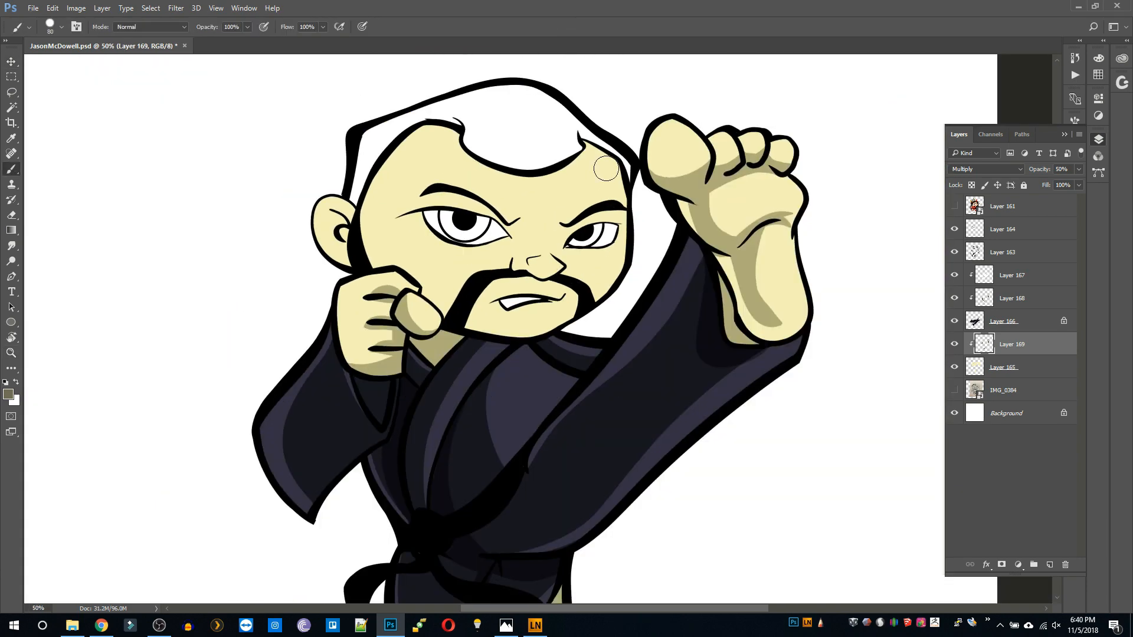
mouse_move(606, 155)
left_mouse_down()
mouse_move(625, 267)
mouse_move(600, 138)
mouse_move(570, 303)
mouse_move(591, 148)
mouse_move(618, 197)
mouse_move(626, 272)
mouse_move(514, 339)
left_mouse_up()
key("ctrl+z")
key("e")
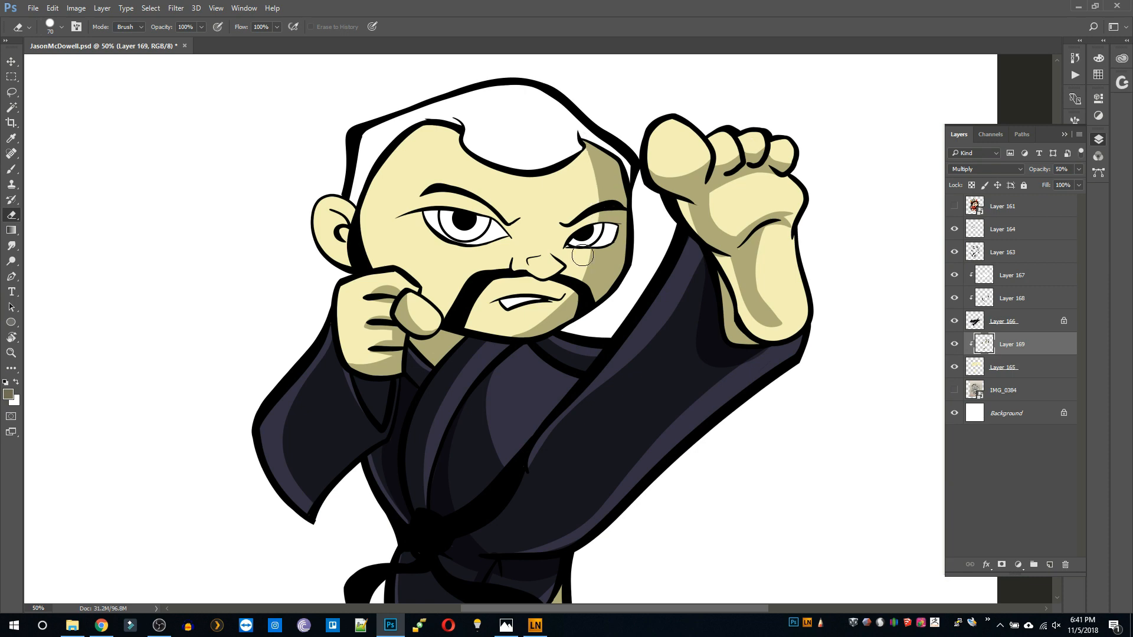
left_click_drag(583, 255, 520, 329)
Shade the underside of the nose, the area around the mouth and the patch beneath the lower lip.
key("b")
key("z")
left_click(549, 260)
key("r")
left_click_drag(637, 357, 629, 304)
key("z")
left_click(532, 261)
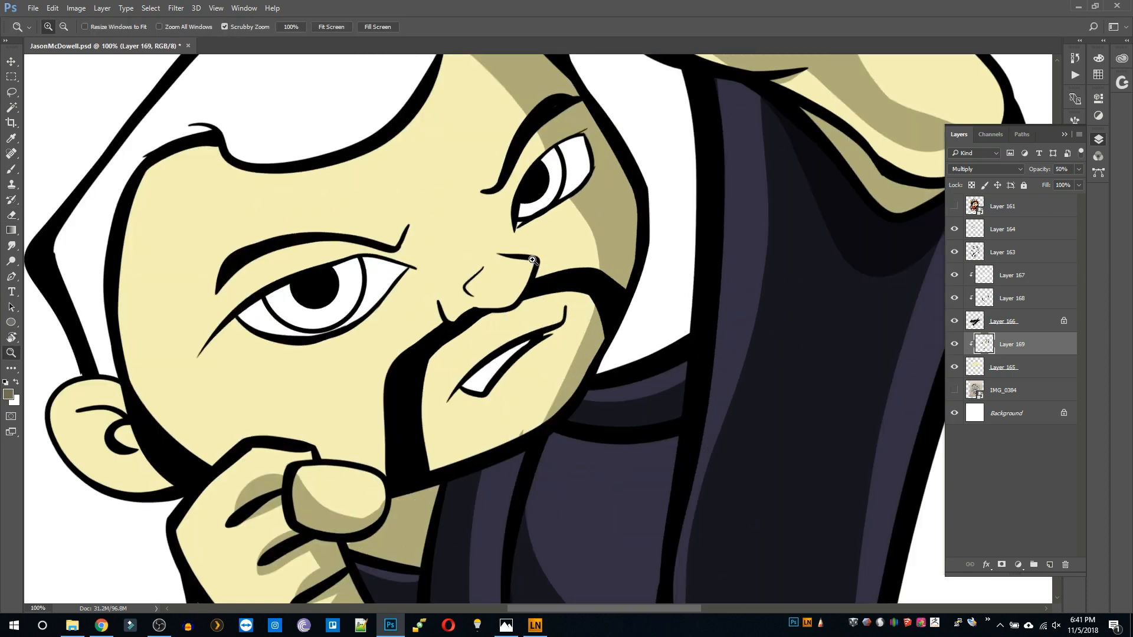
key("b")
mouse_move(469, 292)
left_mouse_down()
mouse_move(524, 282)
mouse_move(446, 407)
left_mouse_up()
key("ctrl+z")
left_click_drag(563, 307, 445, 408)
left_click_drag(513, 391, 557, 366)
key("ctrl+z")
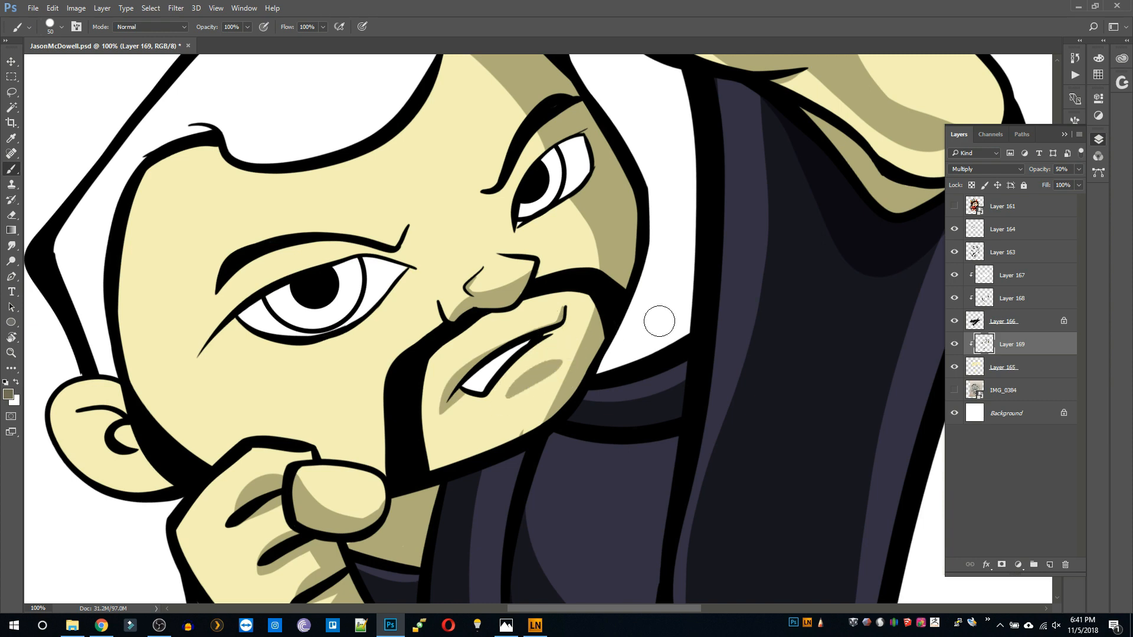
Shade the upper eyelids, the inner brow creases and the near edge of the face down to the fist.
mouse_move(347, 253)
left_mouse_down()
mouse_move(212, 331)
mouse_move(419, 259)
mouse_move(204, 353)
left_mouse_up()
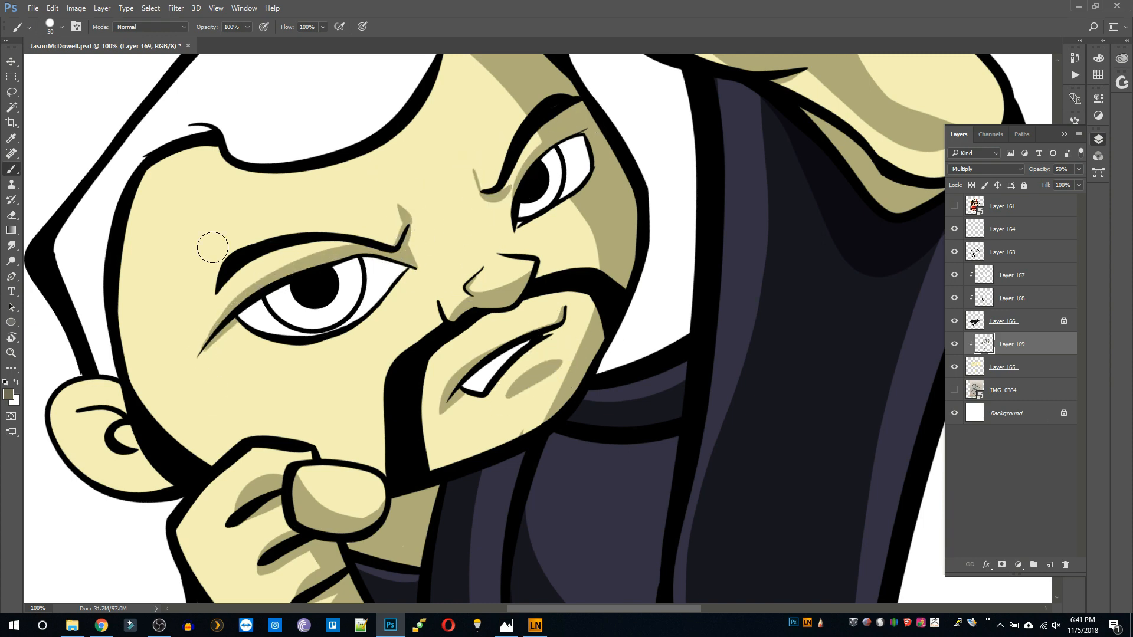
left_click_drag(113, 345, 253, 470)
key("e")
Trim the shadow along the far cheek beside the moustache with the Eraser.
key("z")
left_click(445, 332, "alt")
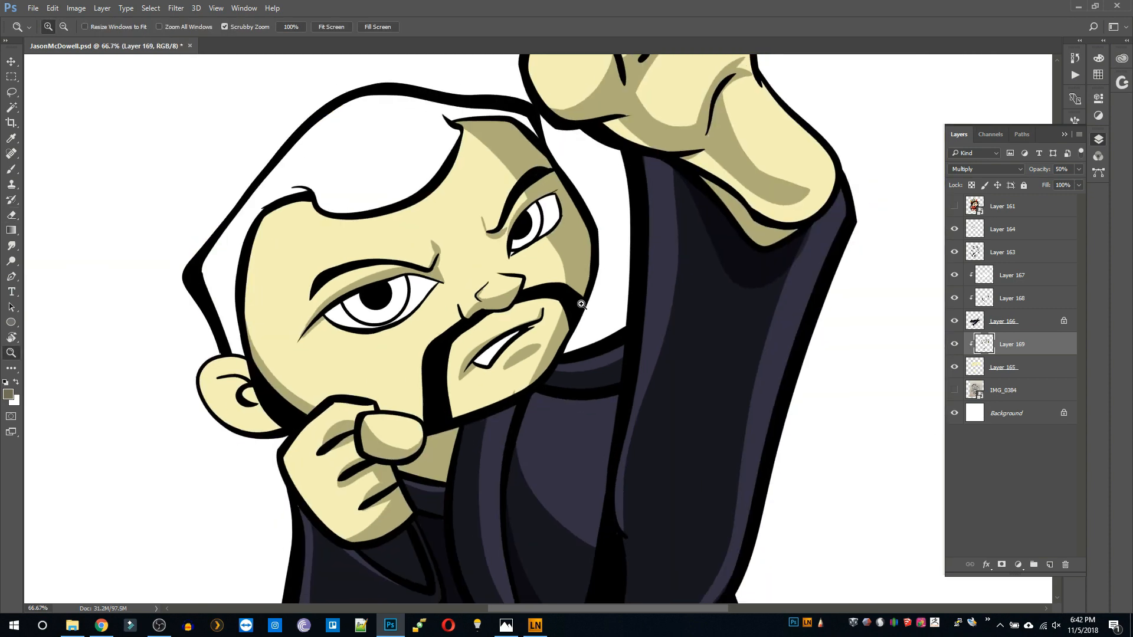
key("r")
left_click_drag(625, 251, 696, 303)
key("e")
left_click_drag(610, 310, 634, 284)
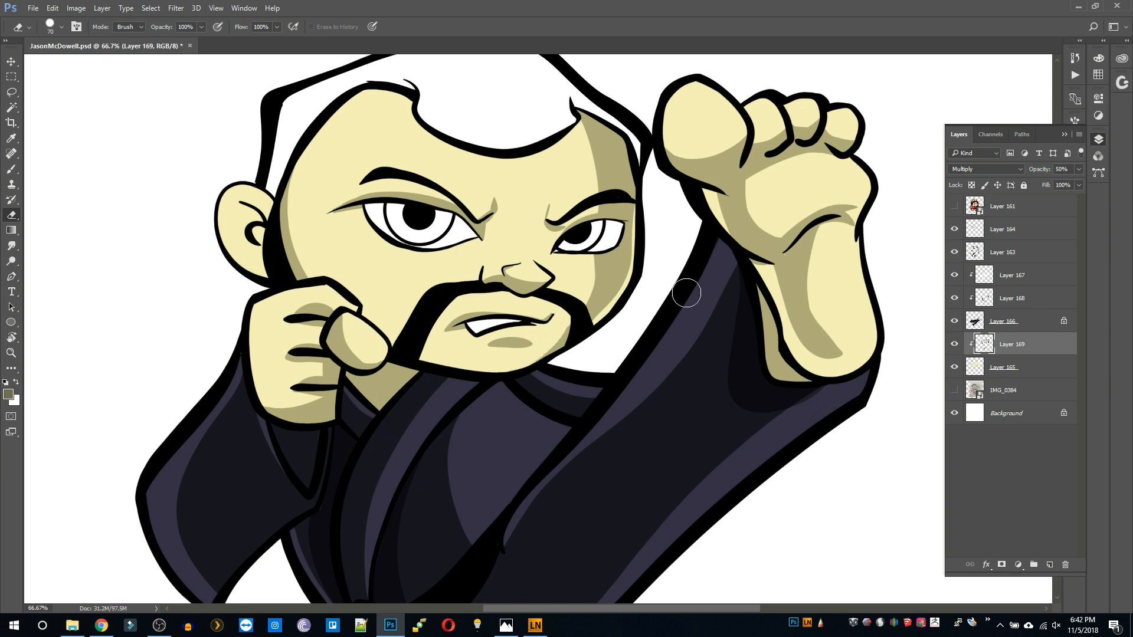
Shade the forehead along the underside of the hairline.
key("z")
left_click(637, 222, "alt")
left_click(637, 221, "alt")
double_click(549, 236)
key("b")
mouse_move(407, 106)
left_mouse_down()
mouse_move(566, 167)
mouse_move(446, 119)
mouse_move(519, 155)
mouse_move(617, 131)
left_mouse_up()
key("ctrl+z")
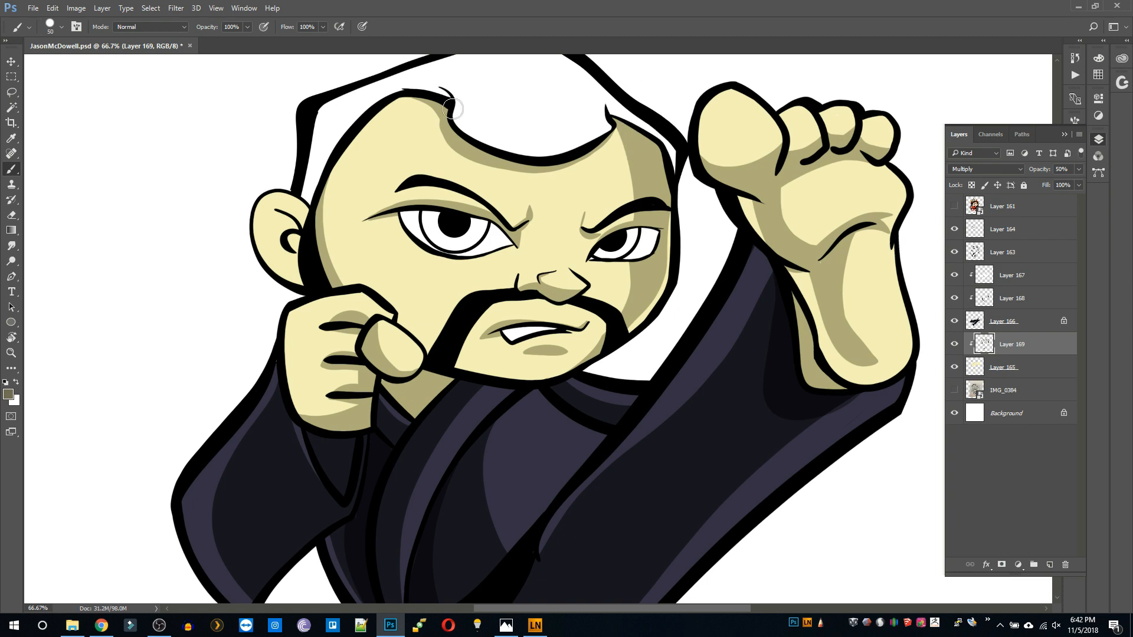
Add a small tapered shadow at the bridge of the nose.
key("z")
double_click(559, 235)
key("b")
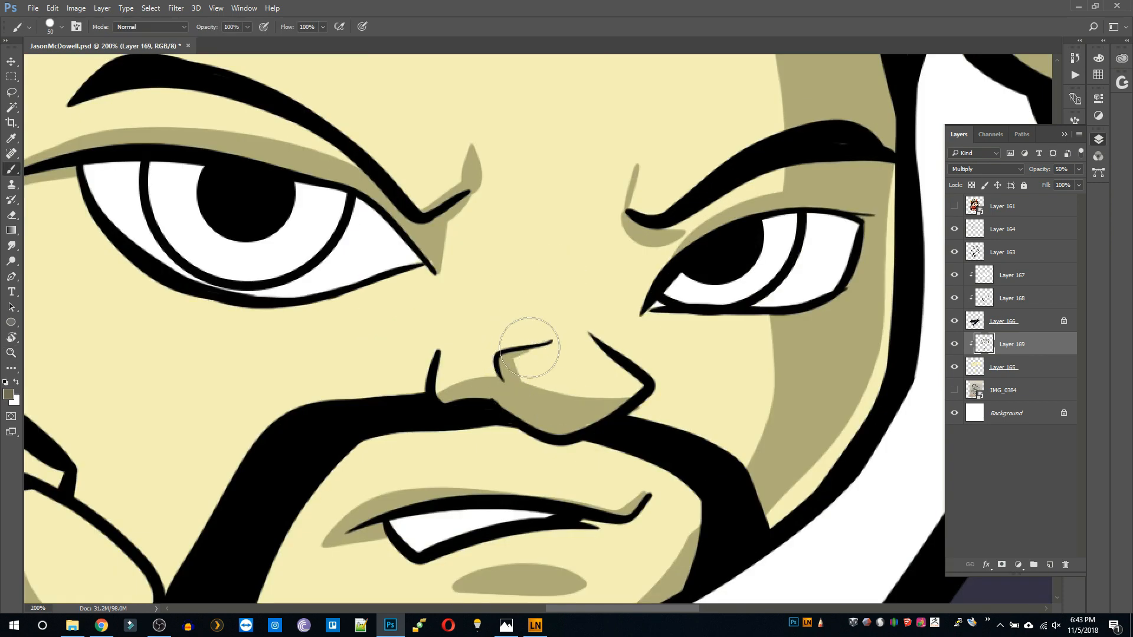
left_click_drag(523, 348, 544, 311)
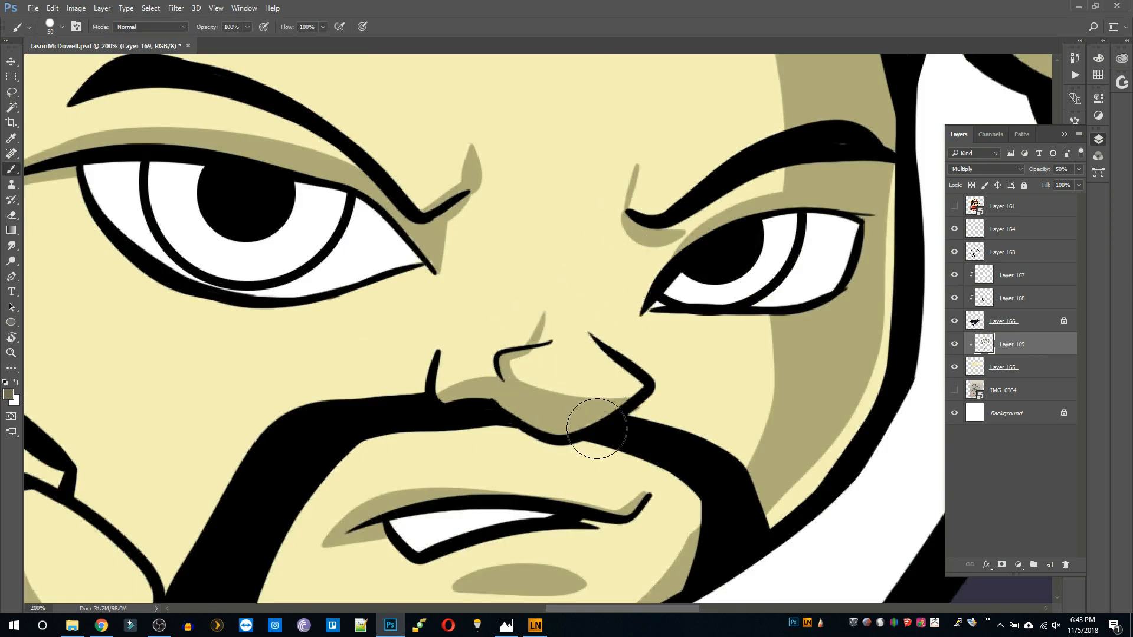
Examine the skin shading on the face and across the whole figure.
key("z")
left_click(614, 371, "alt")
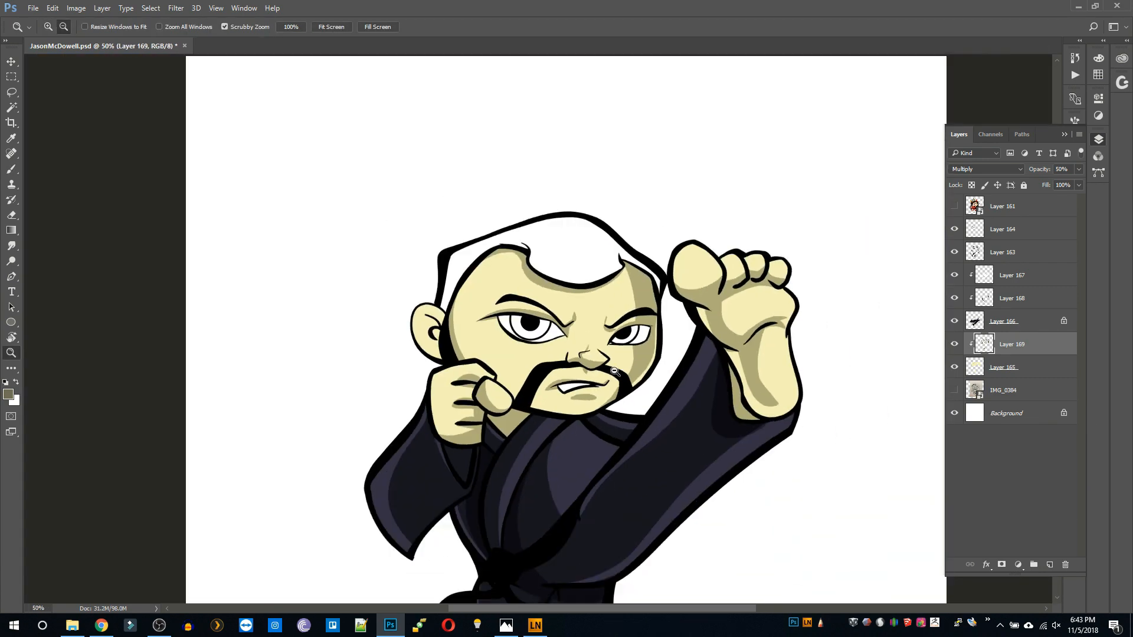
left_click(614, 371, "alt")
left_click(615, 371)
left_click(392, 288)
left_click(491, 283, "alt")
left_click(490, 283)
left_click(487, 283, "alt")
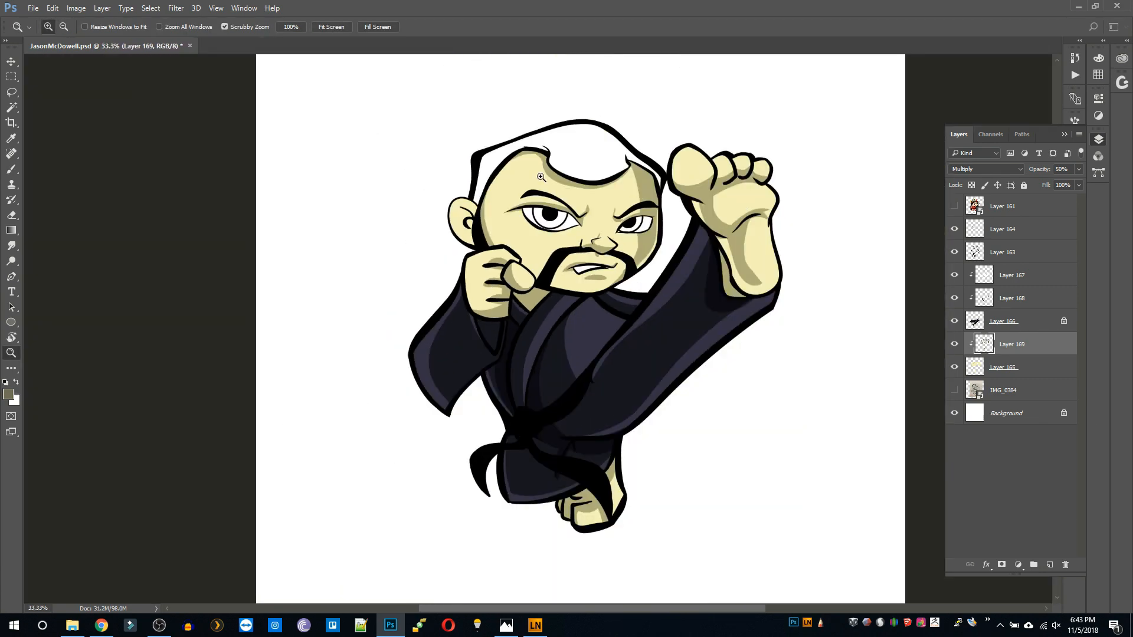
key("b")
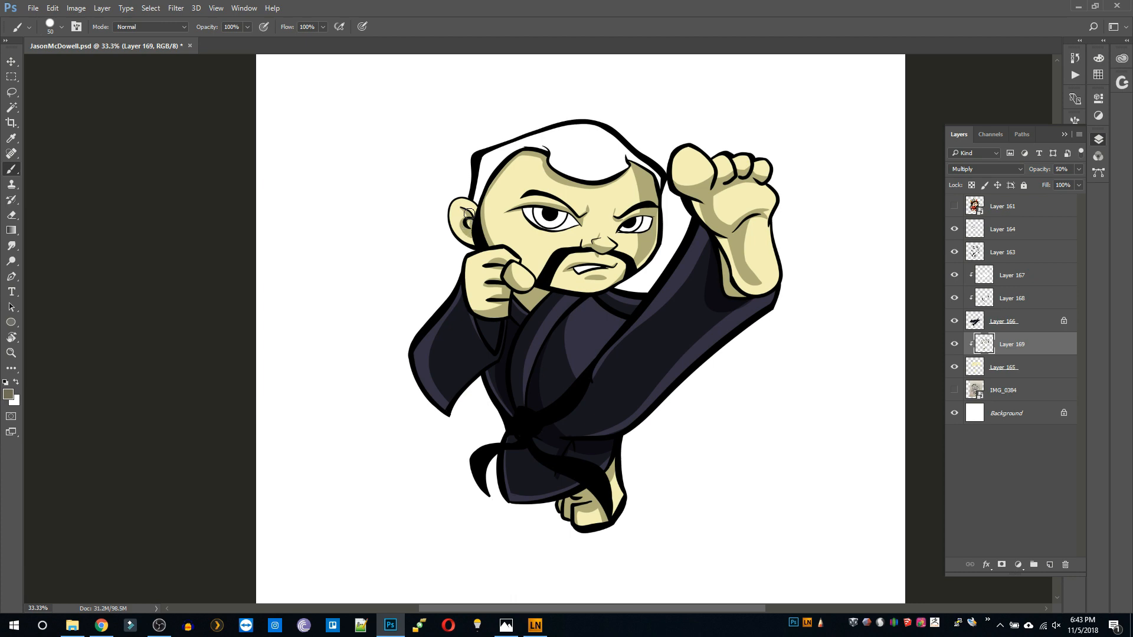
Touch up the skin shading around the ear and save the document.
key("z")
left_click(477, 231)
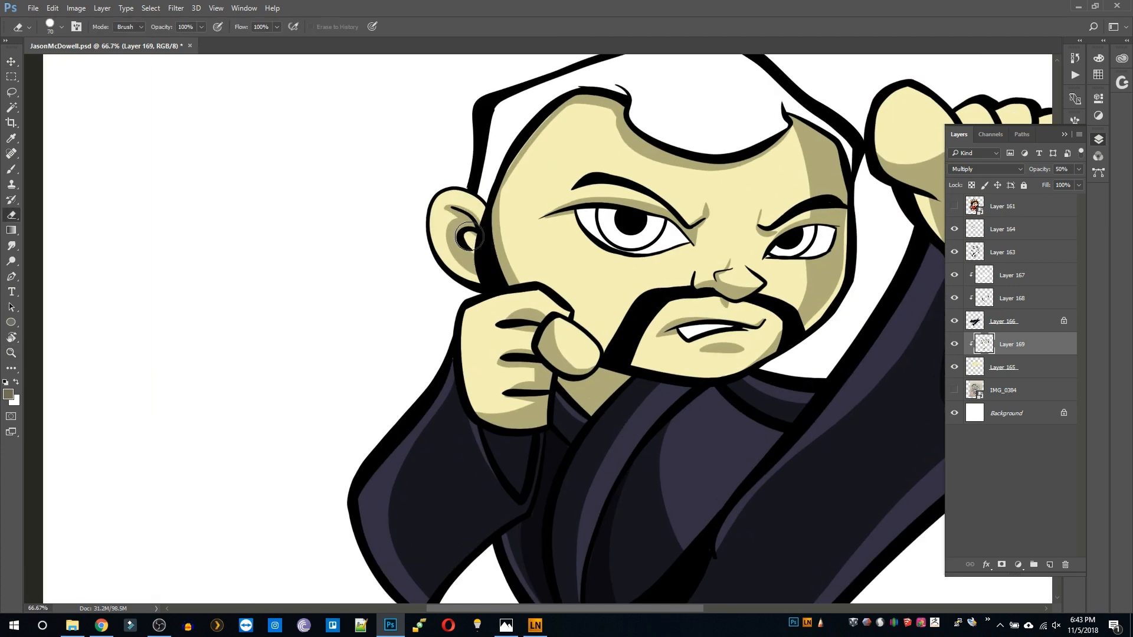
left_click(621, 203, "alt")
left_click(681, 198, "alt")
left_click_drag(785, 281, 664, 321)
key("ctrl+s")
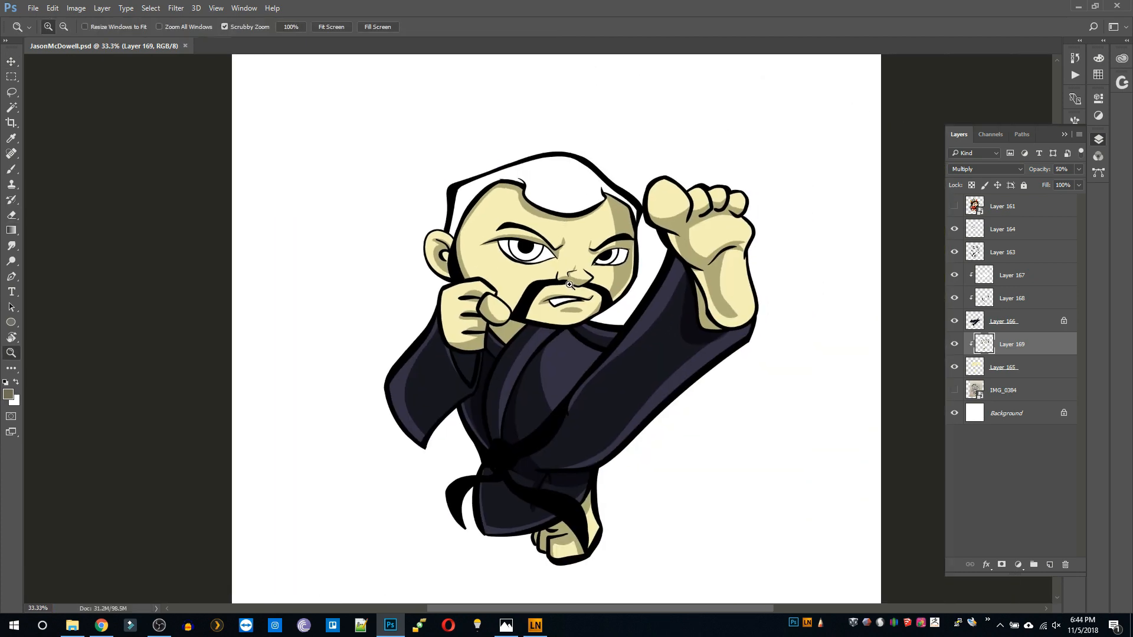
Add a mask to Layer 169 and fade the face's side shadow with a black-to-transparent gradient inside a lasso selection.
left_click(1002, 565)
key("l")
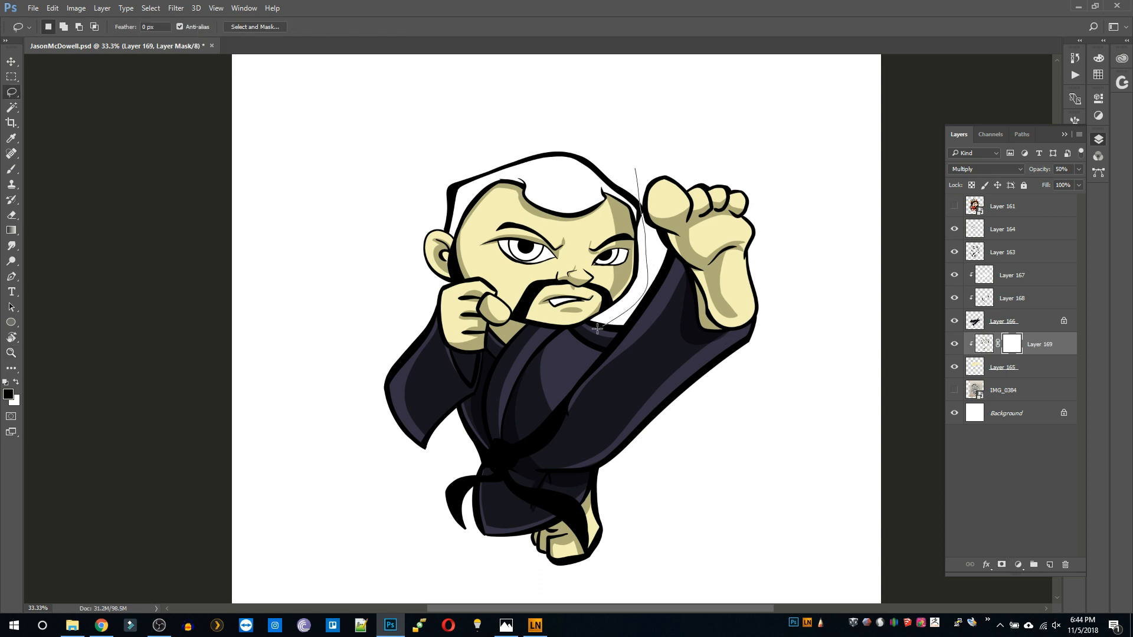
key("g")
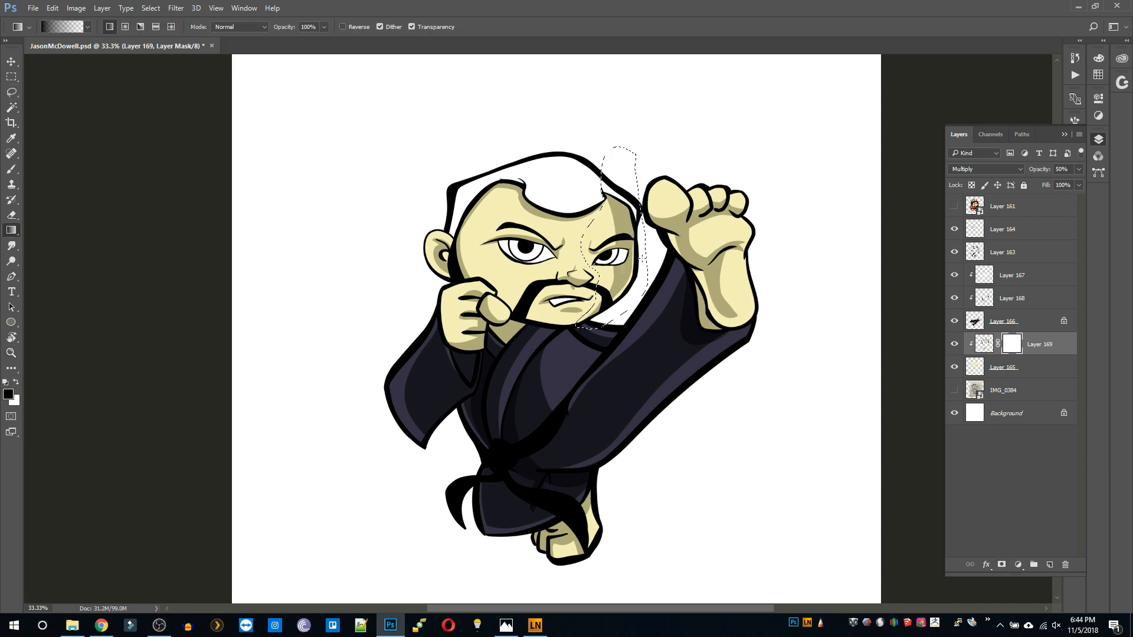
left_click_drag(588, 252, 638, 256)
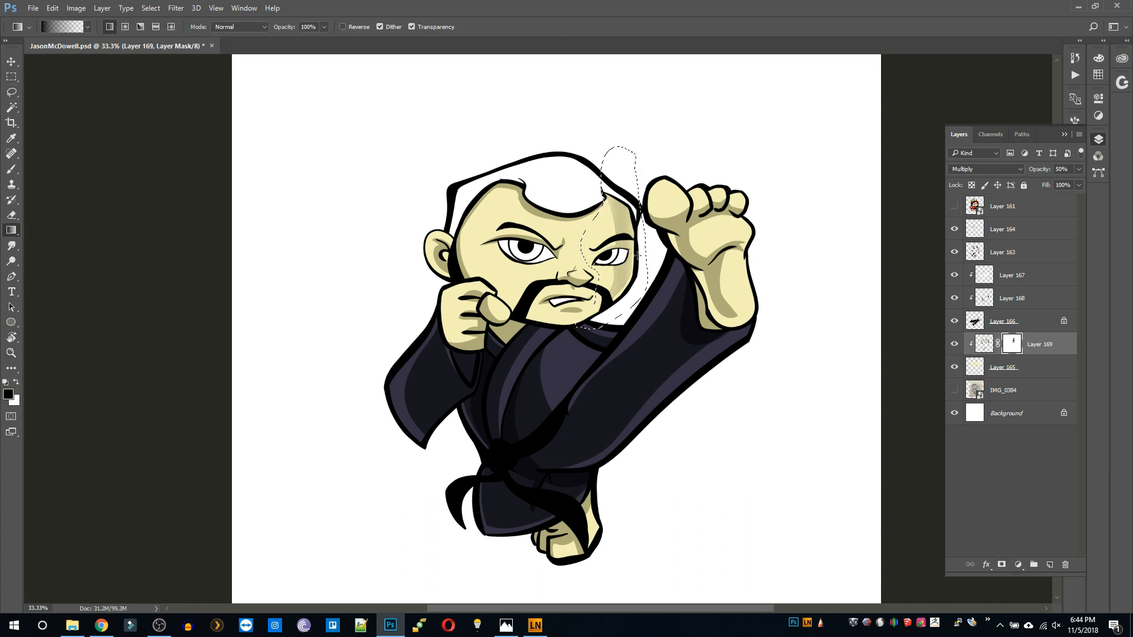
key("ctrl+z")
Examine the faded face shadow up close and on the whole figure.
key("z")
mouse_move(554, 254)
left_mouse_down()
mouse_move(507, 250)
mouse_move(521, 244)
left_mouse_up()
left_click(522, 244)
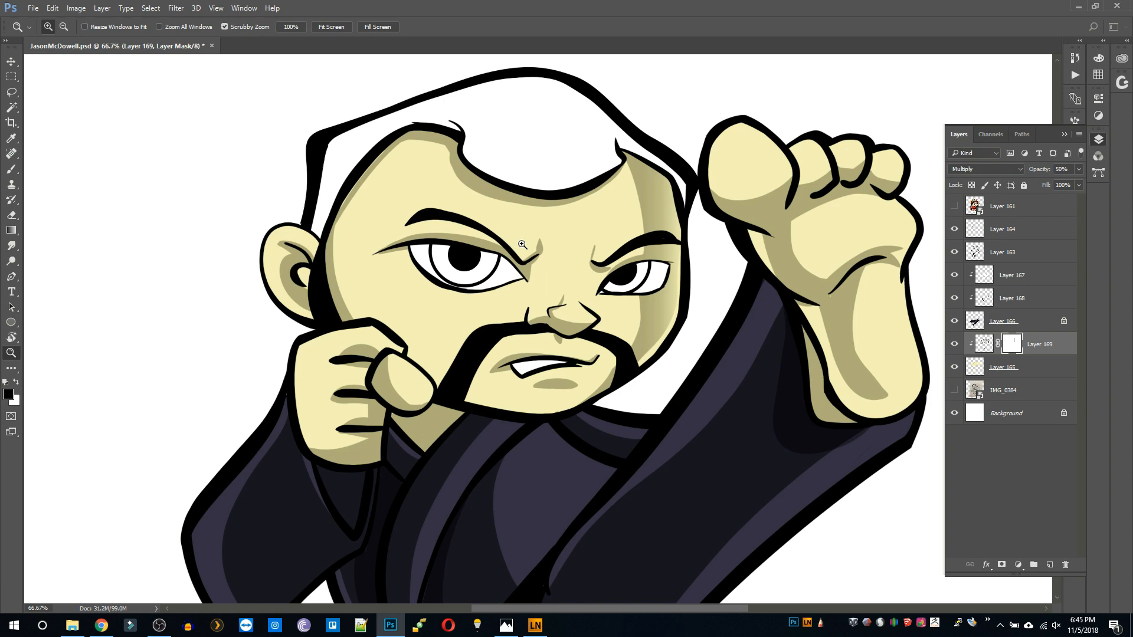
key("ctrl+minus")
key("ctrl+minus")
key("ctrl+minus")
key("ctrl+plus")
key("ctrl+minus")
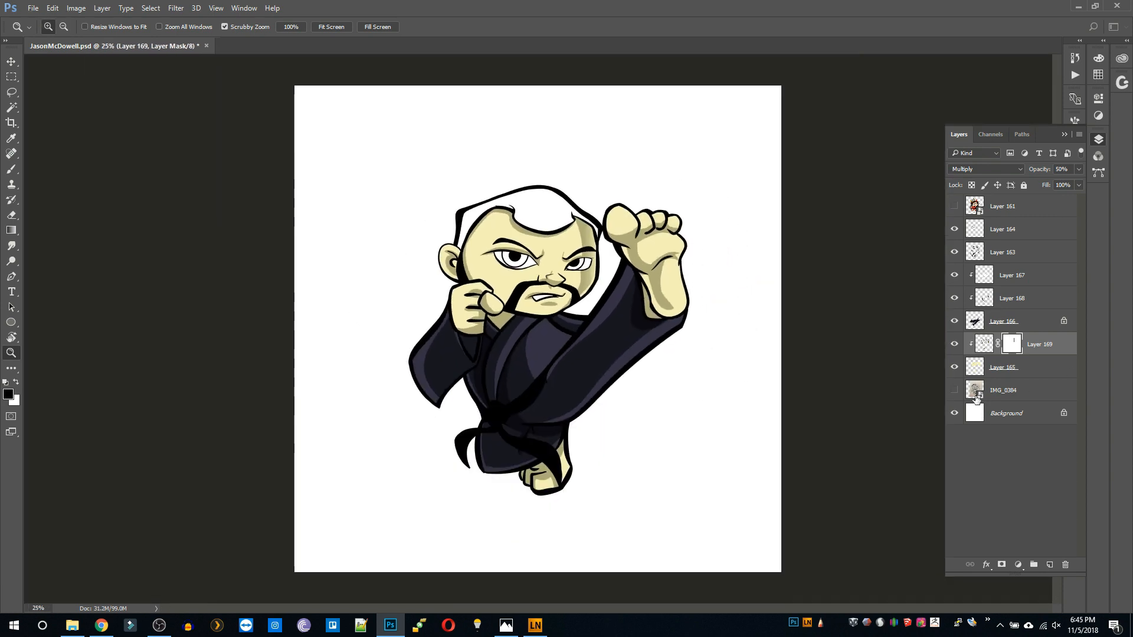
left_click(513, 261)
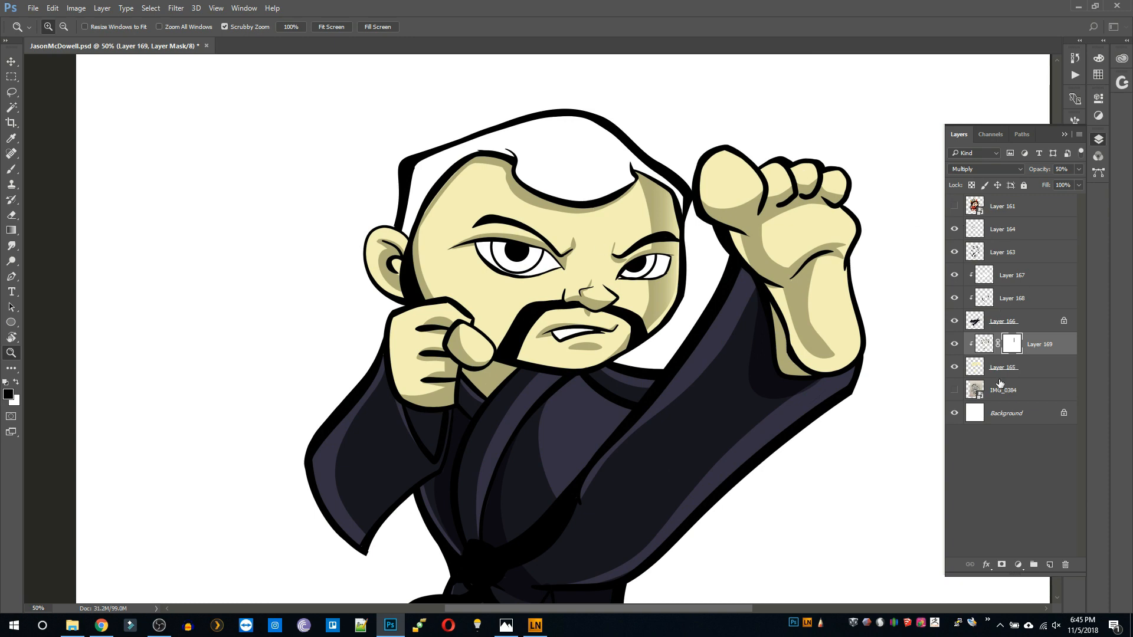
Select the empty hair area enclosed by the line art on Layer 163 and expand the selection.
left_click(1000, 252)
key("w")
left_click(151, 8)
left_click(168, 149)
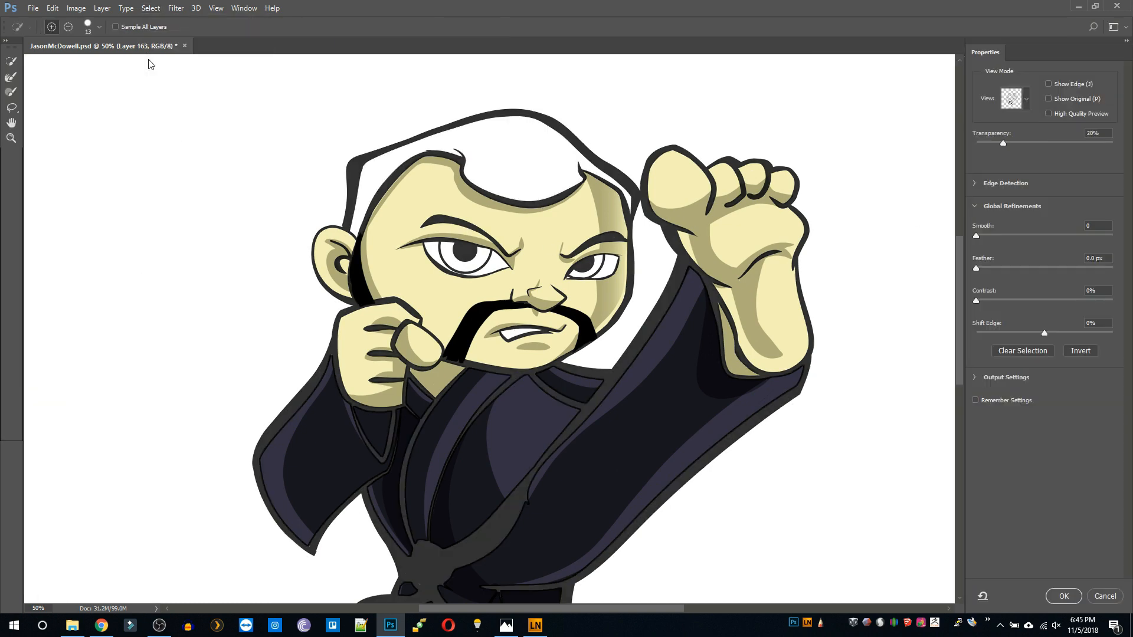
key("Escape")
left_click(157, 7)
mouse_move(160, 160)
left_click(282, 183)
key("Return")
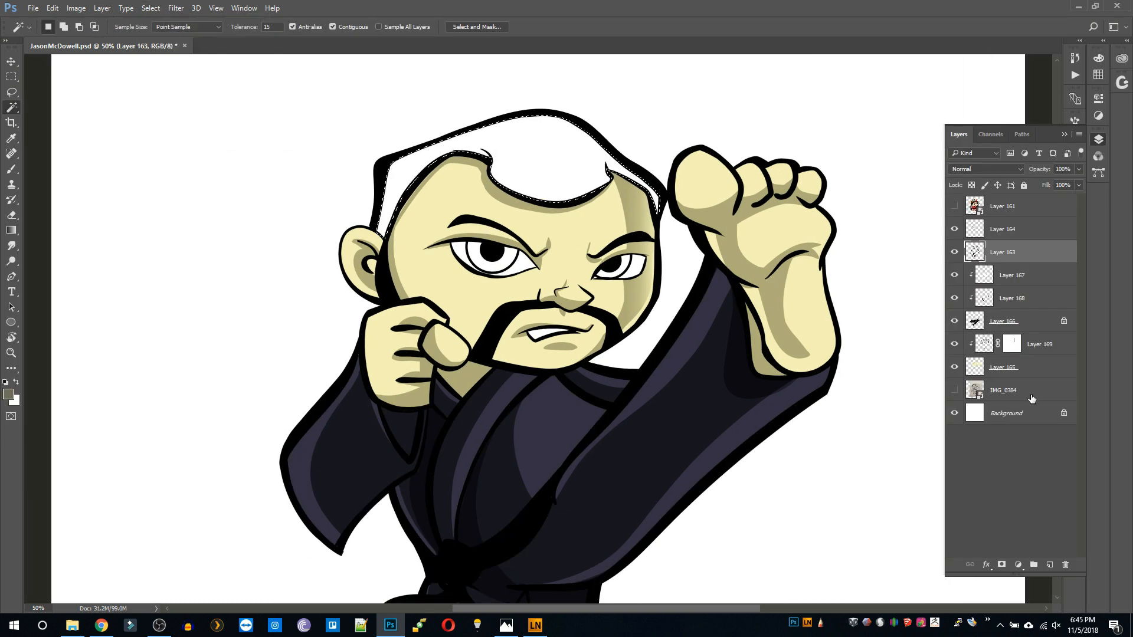
Fill the hair selection with dark brown #393727 on a new layer, and clear the selection.
left_click(1049, 564)
left_click(9, 394)
left_click(632, 266)
left_click(848, 142)
key("alt+BackSpace")
key("ctrl+d")
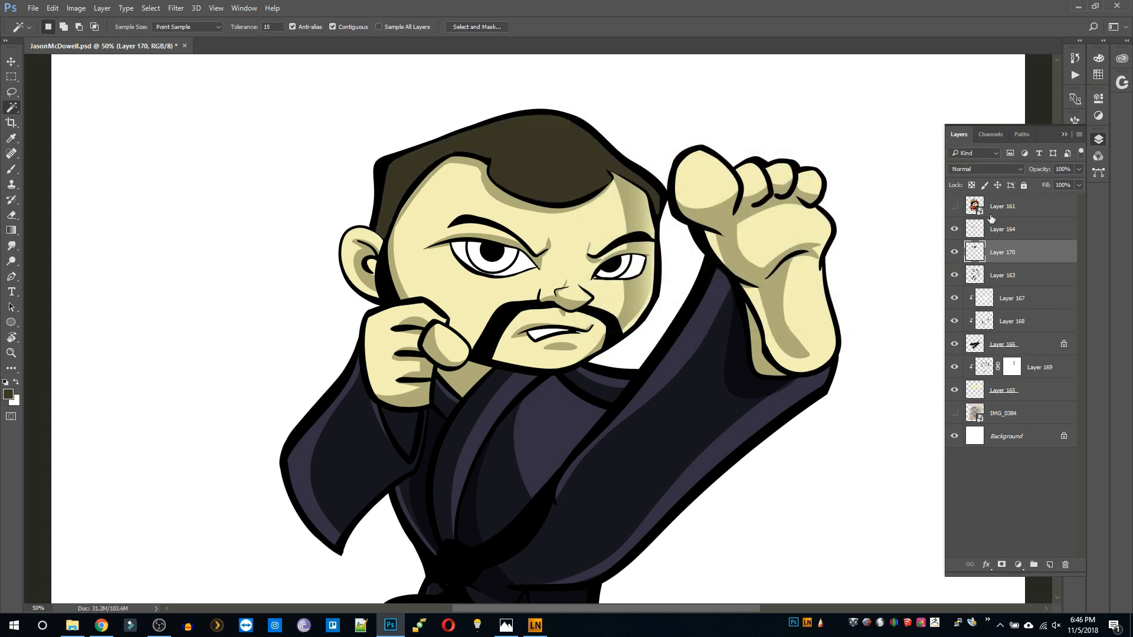
Place the hair fill layer and Layer 164 below the Layer 163 line art, recolouring the moustache and sideburn dark brown.
left_click_drag(997, 252, 997, 285)
key("z")
left_click(529, 244, "alt")
left_click(550, 286)
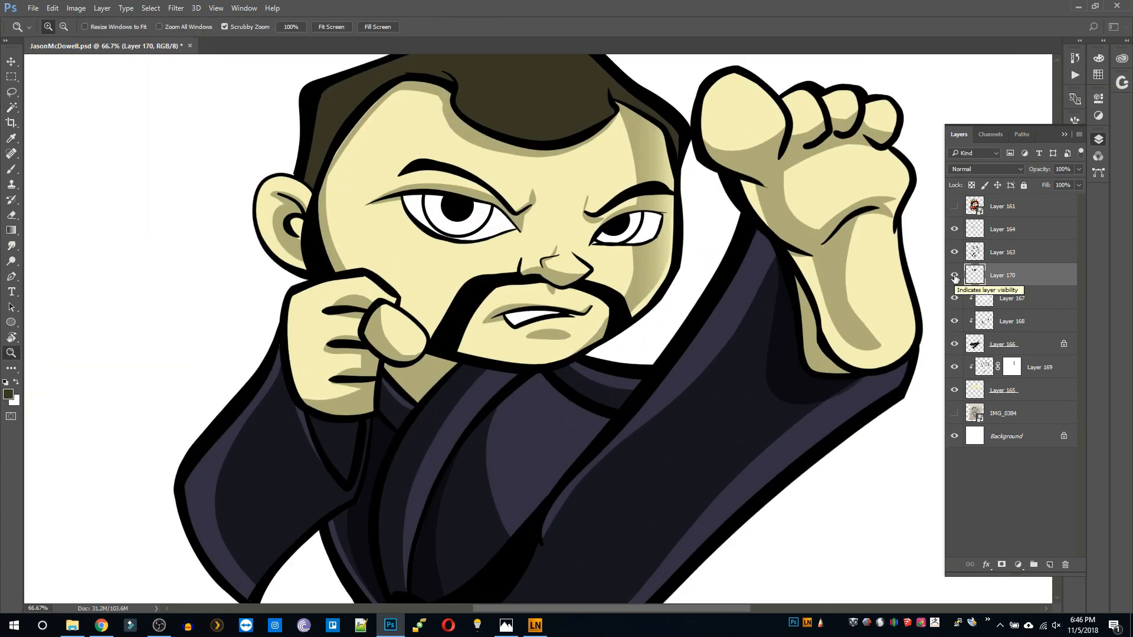
left_click(984, 229)
left_click_drag(1003, 229, 1004, 263)
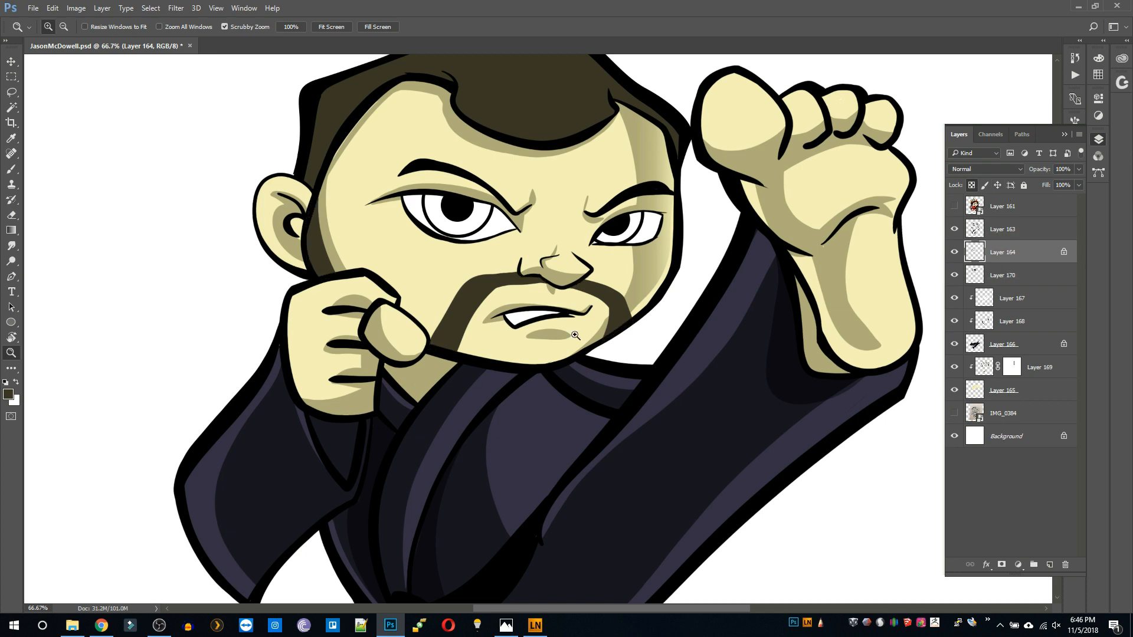
Merge the moustache and sideburn layer with the hair fill layer.
key("ctrl+minus")
key("ctrl+e")
scroll(577, 201, "up", 3)
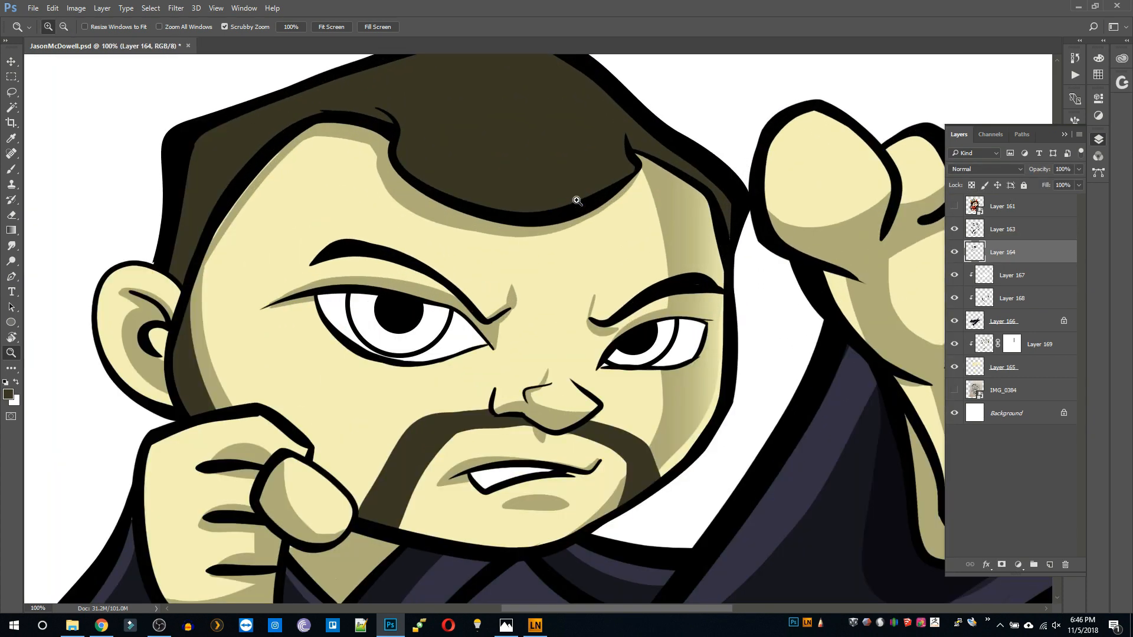
scroll(577, 201, "down", 4)
scroll(570, 247, "up", 3)
Create an Overlay layer clipped to the hair layer and start painting highlights in a lighter olive-tan.
left_click(1049, 564)
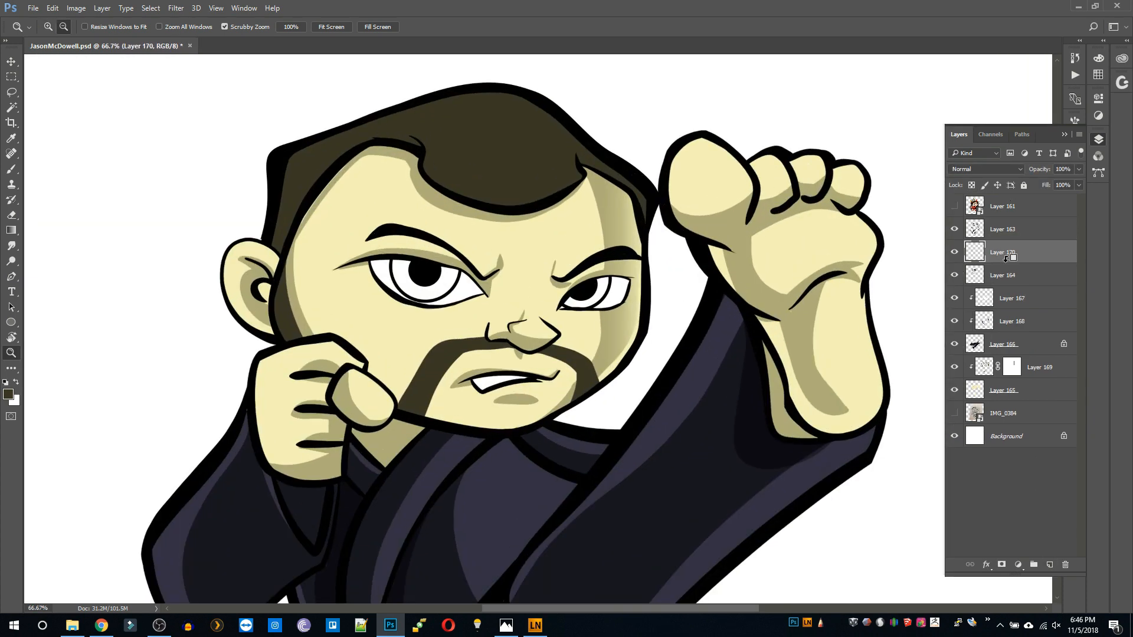
left_click(1010, 263, "alt")
left_click(987, 169)
left_click(968, 284)
left_click(11, 394)
left_click(839, 140)
key("b")
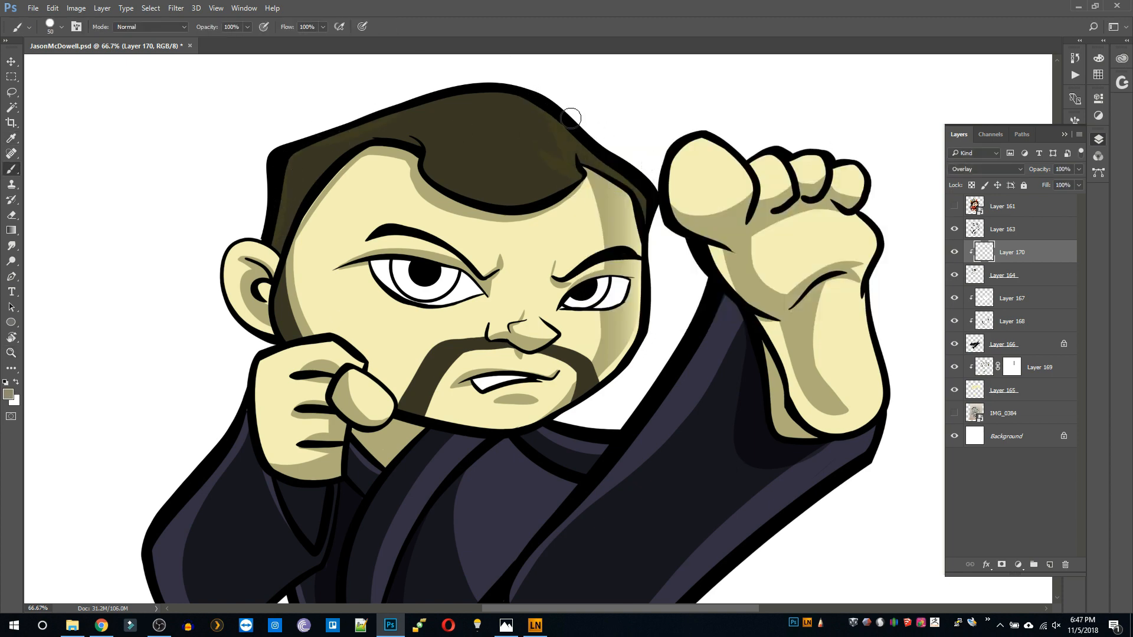
Switch the highlight layer to Lighten, paint the remaining hair highlights, and set the layer's opacity to 60%.
left_click(1013, 171)
left_click(964, 206)
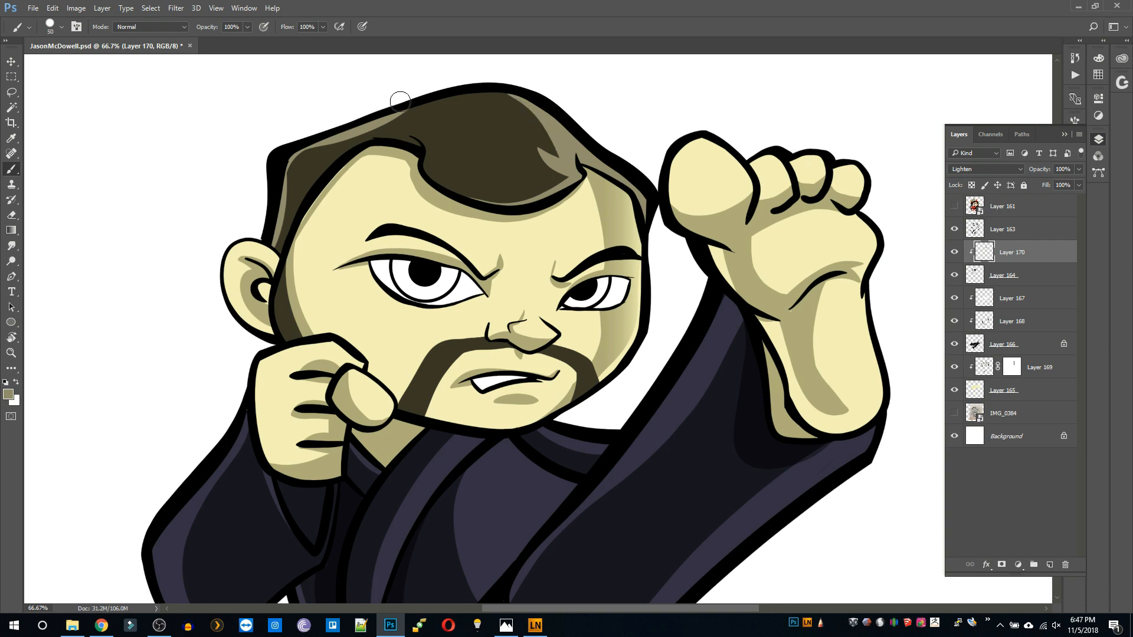
key("z")
key("6")
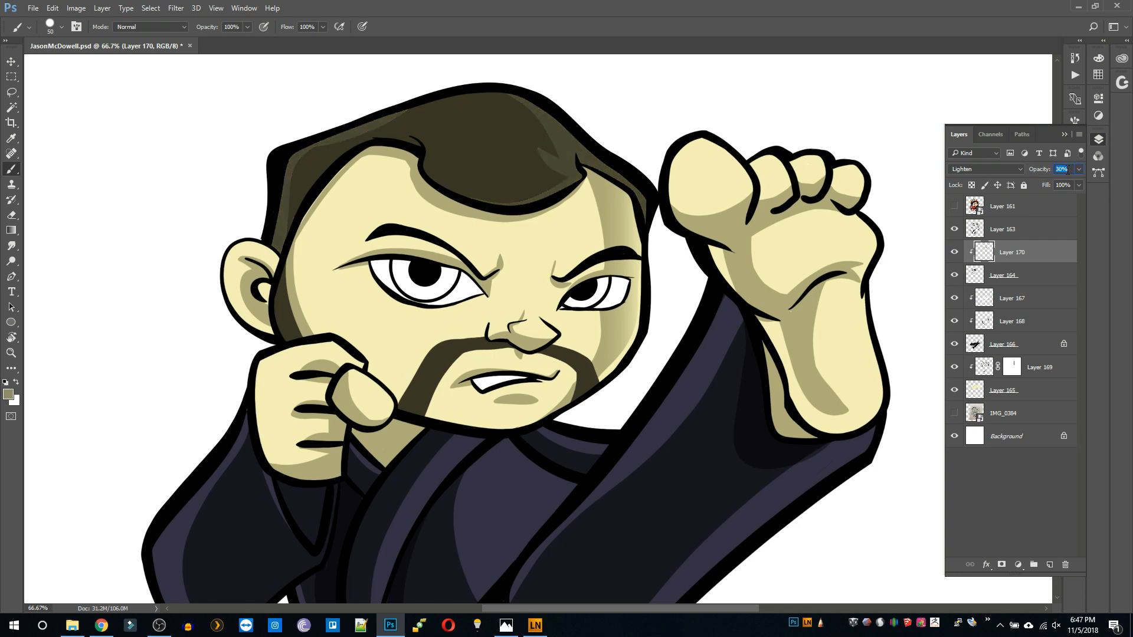
Examine the hair highlights up close and against the whole figure.
left_click(648, 285, "alt")
left_click(648, 285, "alt")
left_click(649, 283)
left_click(648, 283)
left_click_drag(512, 242, 445, 222)
left_click(445, 222, "alt")
left_click(445, 222, "alt")
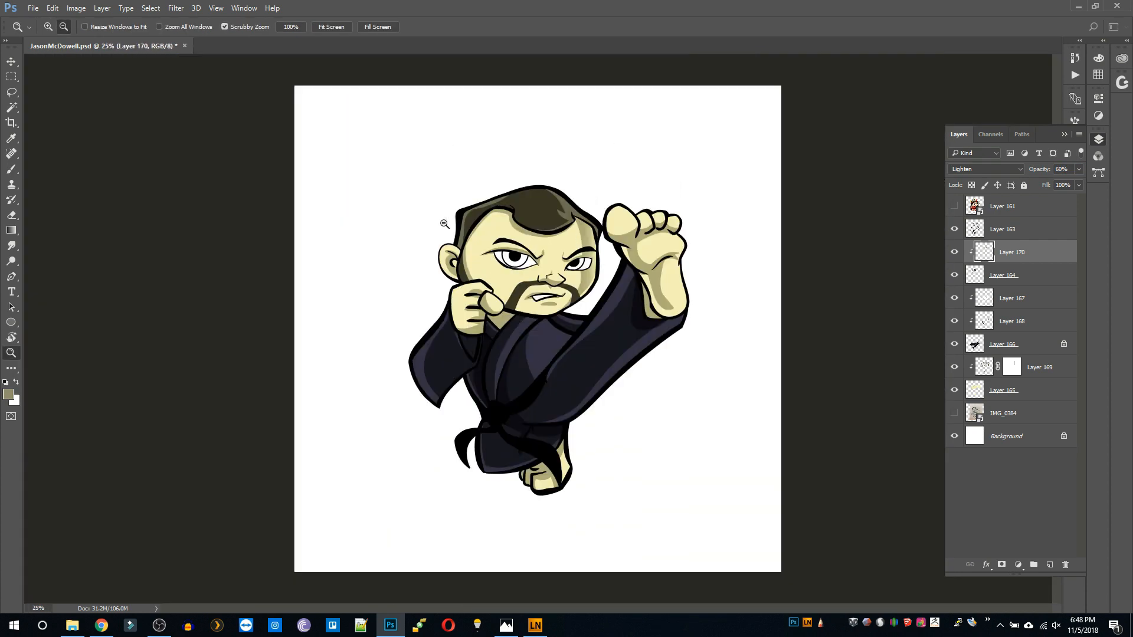
left_click(525, 434)
left_click(525, 433)
left_click(514, 272, "alt")
left_click(514, 272, "alt")
left_click(569, 220)
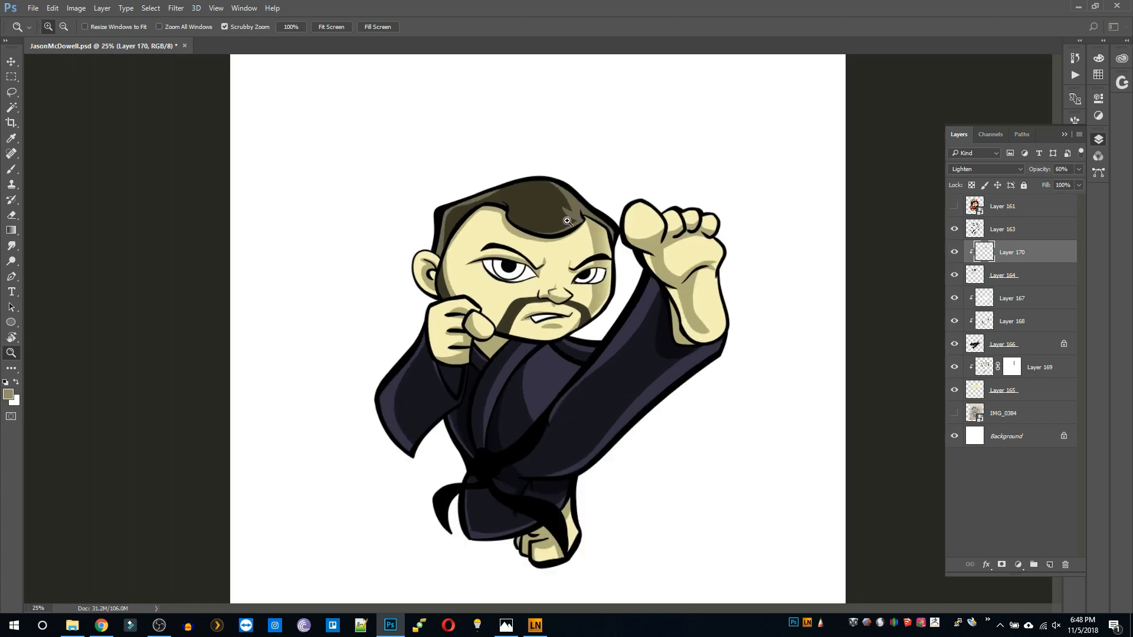
left_click(569, 220)
left_click(555, 387, "alt")
left_click(555, 388, "alt")
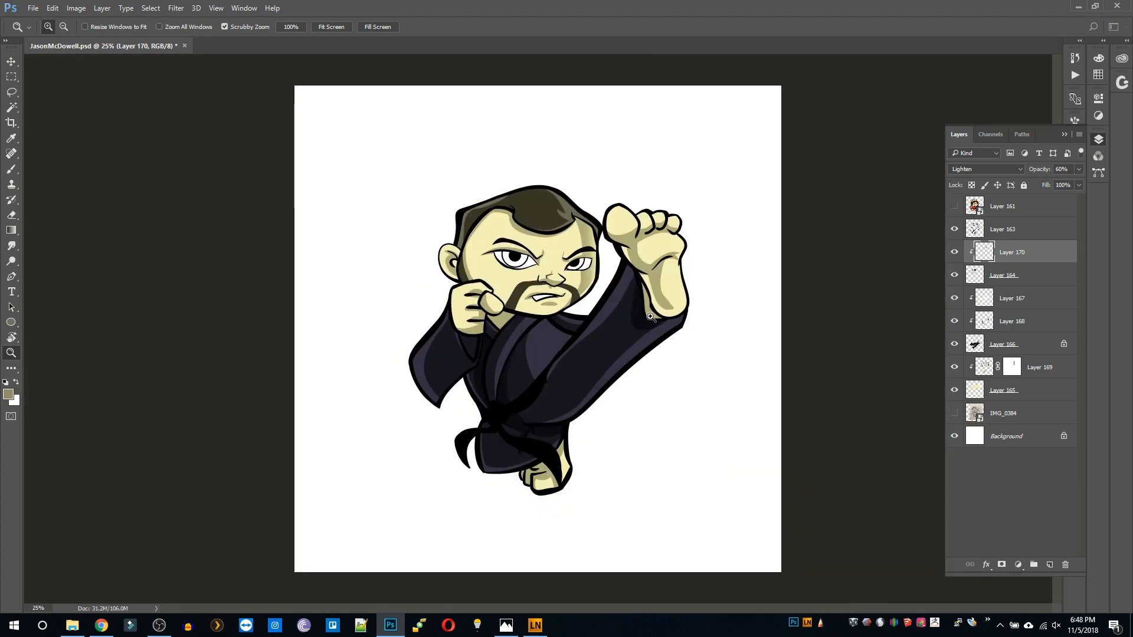
Add a new layer directly above the hair highlight layer for the eye colour.
left_click(553, 252)
left_click(553, 253)
left_click(553, 253)
left_click(552, 253)
left_click(1018, 273)
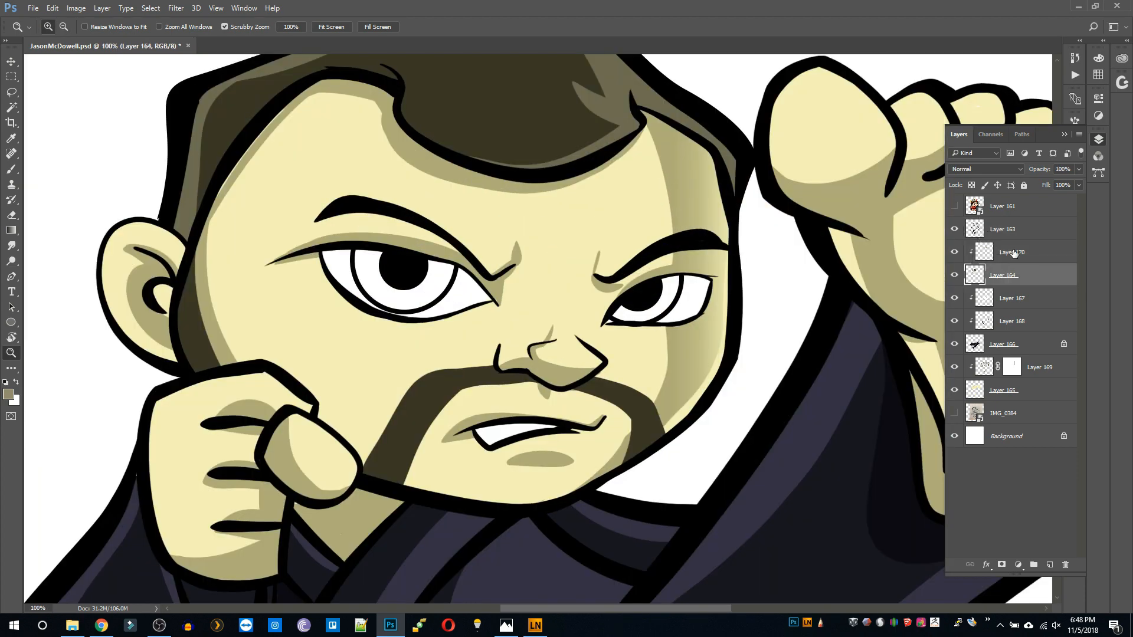
left_click(1017, 253)
key("ctrl+alt+shift+n")
Select the white iris areas of both eyes on Layer 163 and expand the selection.
left_click(659, 315)
key("w")
left_click(1016, 230)
left_click(150, 8)
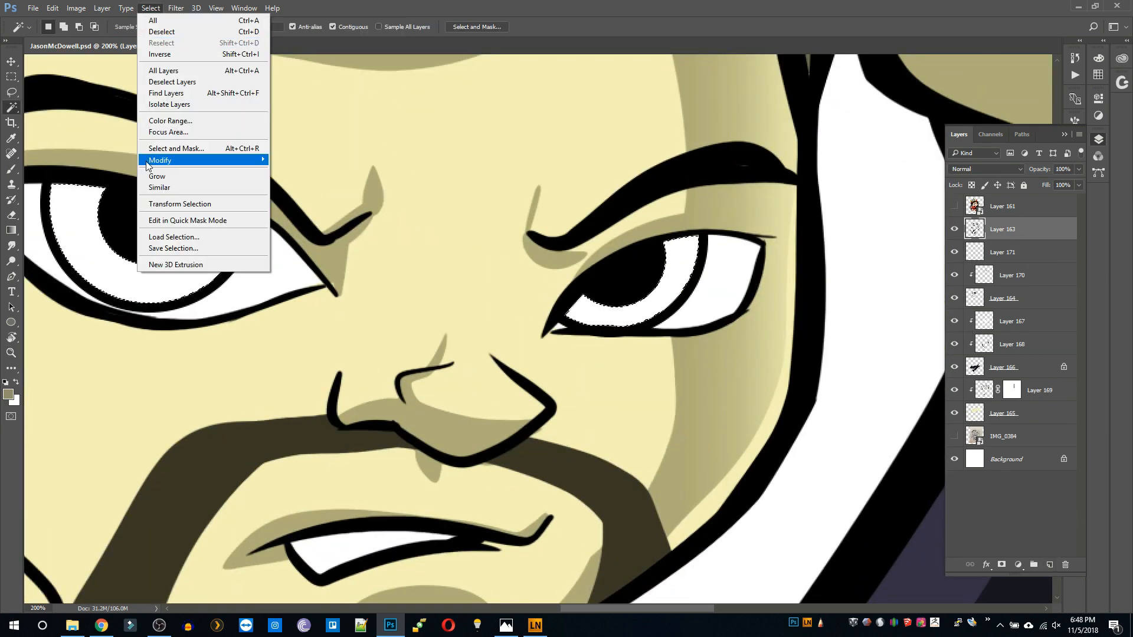
mouse_move(157, 160)
left_click(289, 181)
key("Return")
Fill the selected irises on Layer 171 with the dark brown sampled from the moustache.
key("i")
left_click(246, 461)
key("alt+BackSpace")
key("ctrl+z")
left_click(1011, 253)
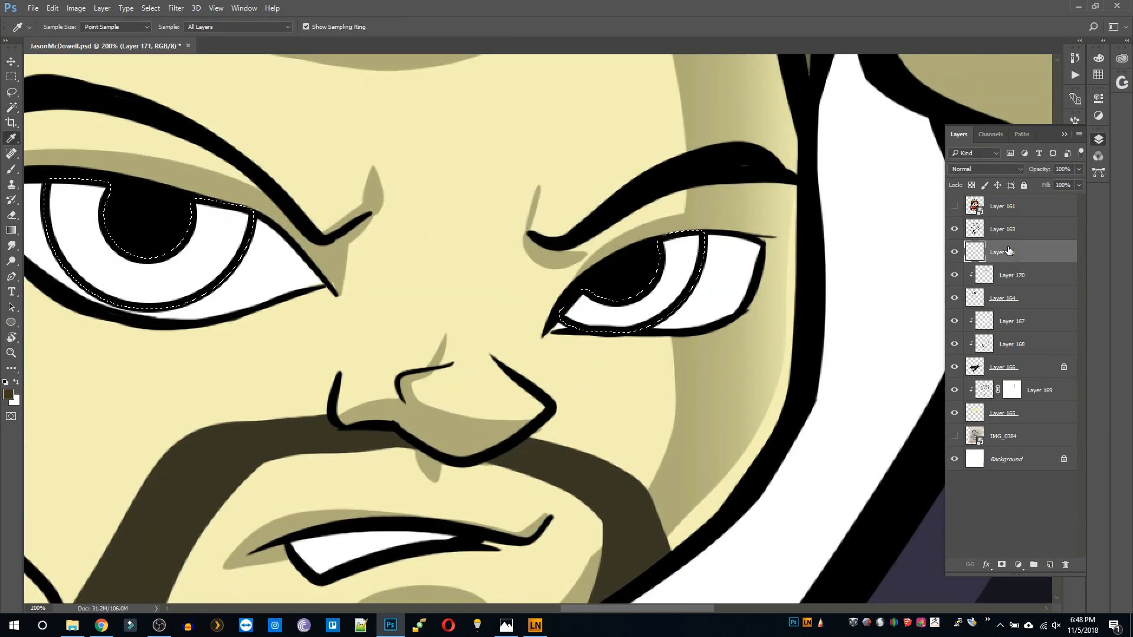
key("alt+BackSpace")
Shade the irises from above with a gradient of a darker brown, and clear the selection.
left_click(490, 292, "alt")
left_click_drag(490, 293, 533, 315)
left_click(8, 394)
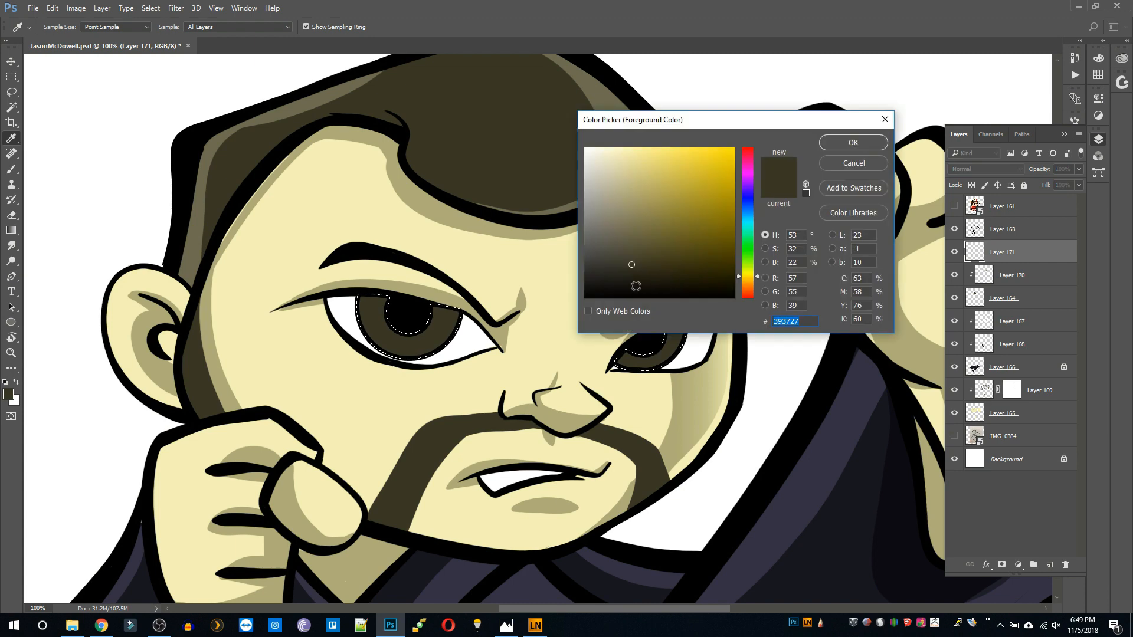
left_click(636, 286)
key("Return")
key("b")
key("g")
left_click_drag(519, 277, 476, 407)
key("ctrl+d")
key("z")
left_click(543, 327, "alt")
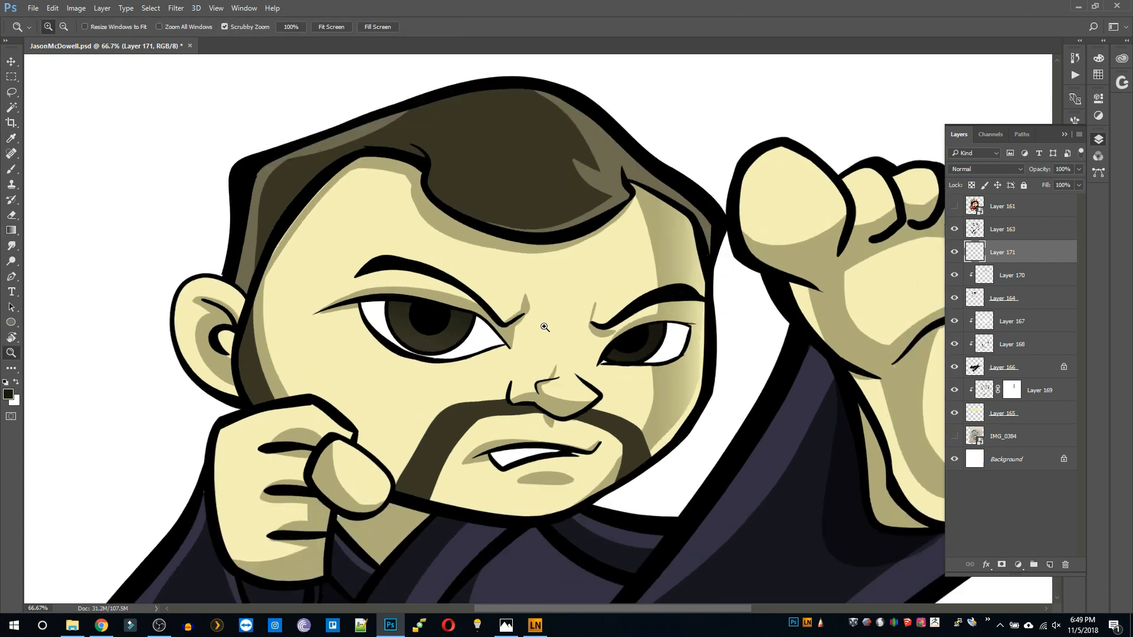
Add a new layer above the line art and paint round white highlights in both eyes.
double_click(542, 326)
left_click(1015, 229)
left_click(1049, 565)
key("b")
key("x")
left_click_drag(217, 298, 225, 296)
left_click(320, 312)
left_click(790, 347)
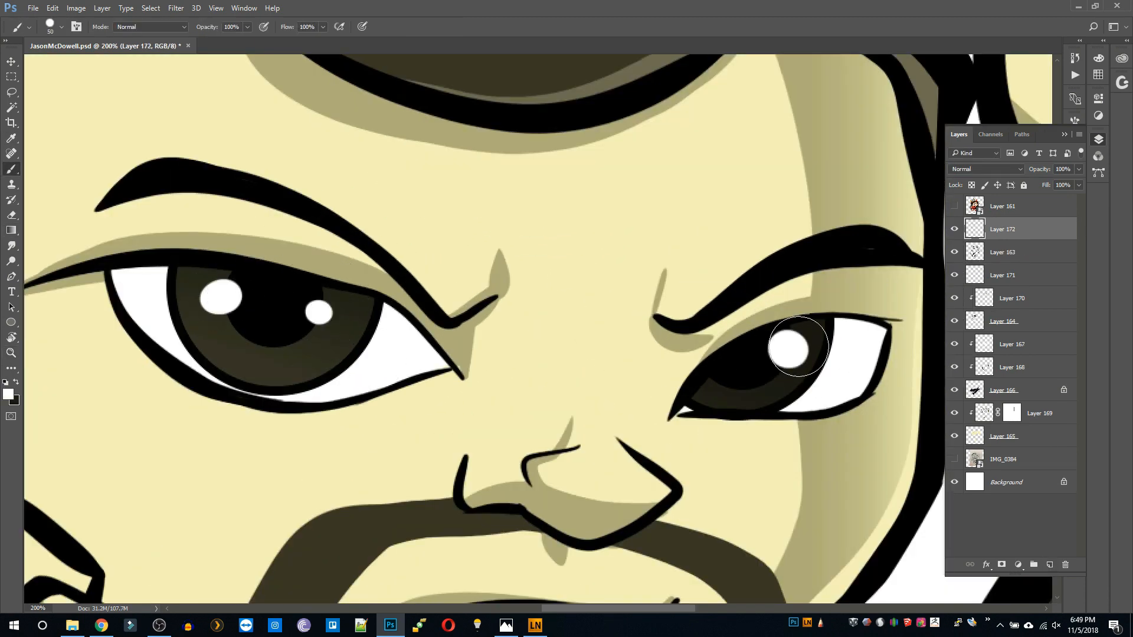
key("ctrl+z")
left_click(782, 350)
Try a second white highlight on the inner side of the narrower eye.
key("z")
left_click(685, 332, "alt")
left_click(556, 239)
double_click(556, 239)
double_click(556, 239)
key("v")
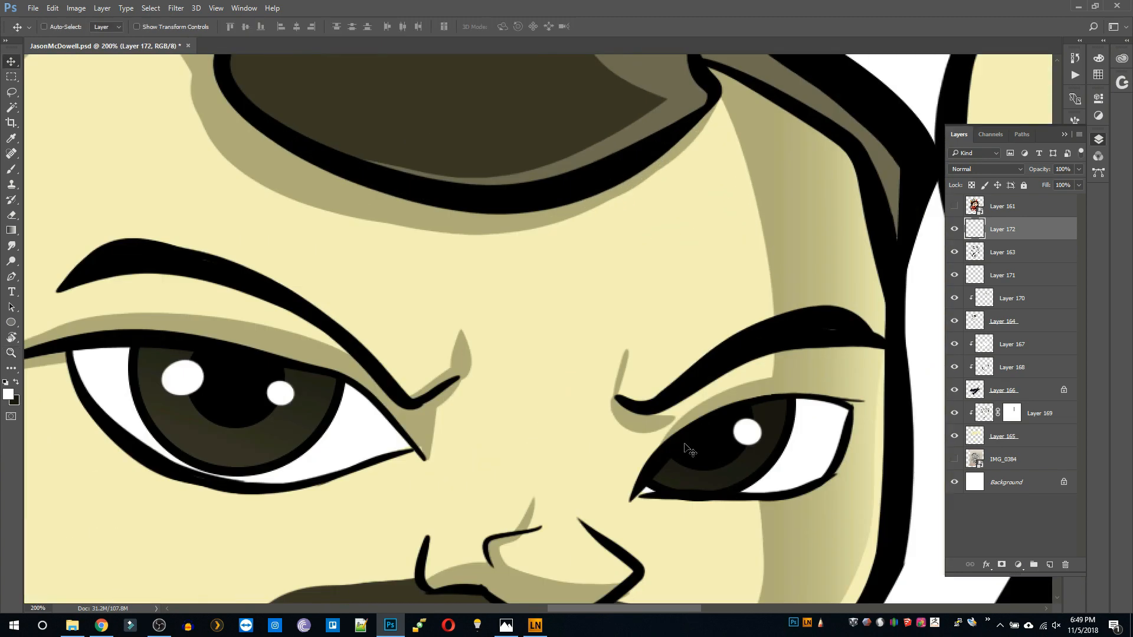
key("b")
key("ctrl+z")
left_click_drag(679, 457, 709, 437)
key("z")
left_click(743, 414, "alt")
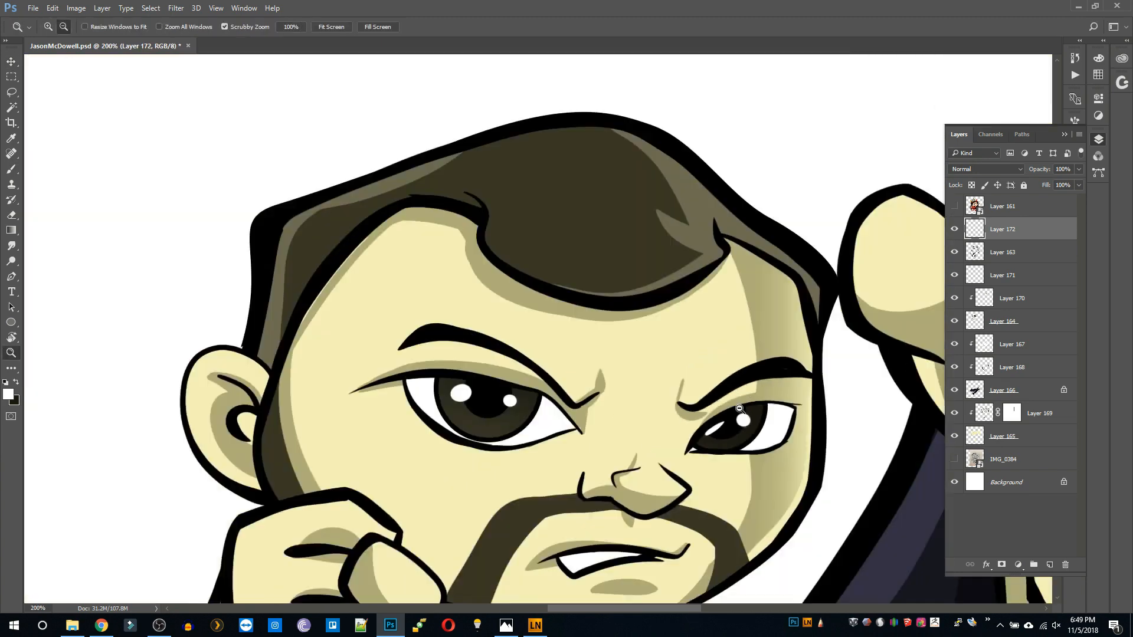
Undo the last highlight stroke in the narrower eye and repaint it as a small white dot.
left_click(743, 414, "alt")
left_click(743, 414, "alt")
double_click(726, 390)
double_click(727, 389)
key("b")
key("ctrl+z")
Check the eye highlights against the whole figure and save the document.
key("z")
left_click(773, 357, "alt")
left_click(773, 357, "alt")
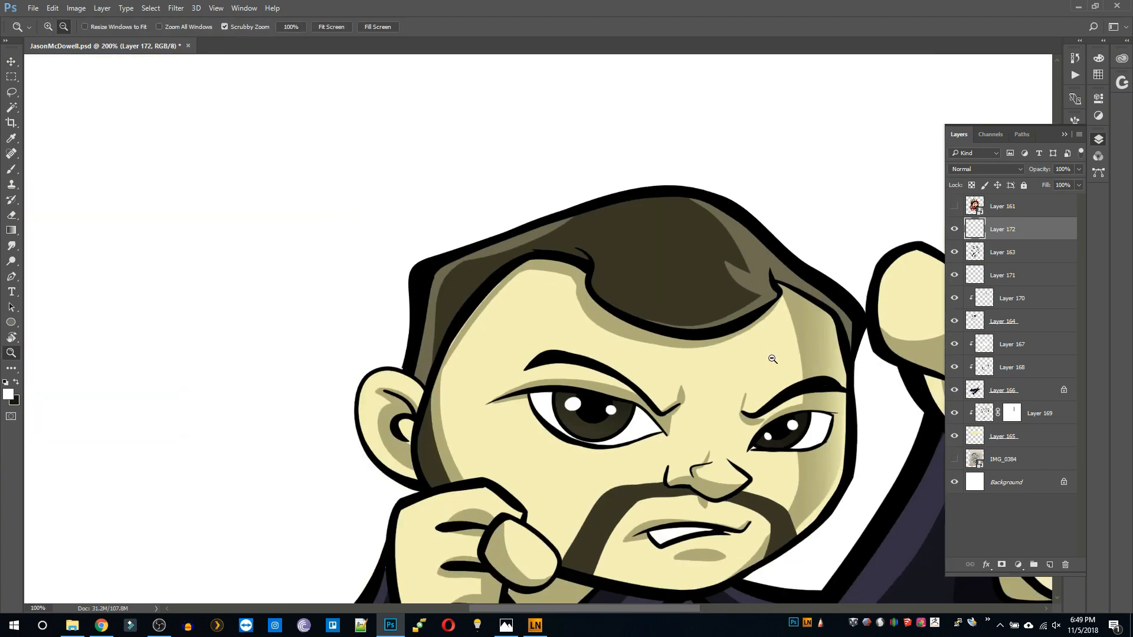
left_click(774, 358, "alt")
left_click(774, 357, "alt")
double_click(590, 227)
left_click(551, 320, "alt")
left_click_drag(500, 420, 545, 360)
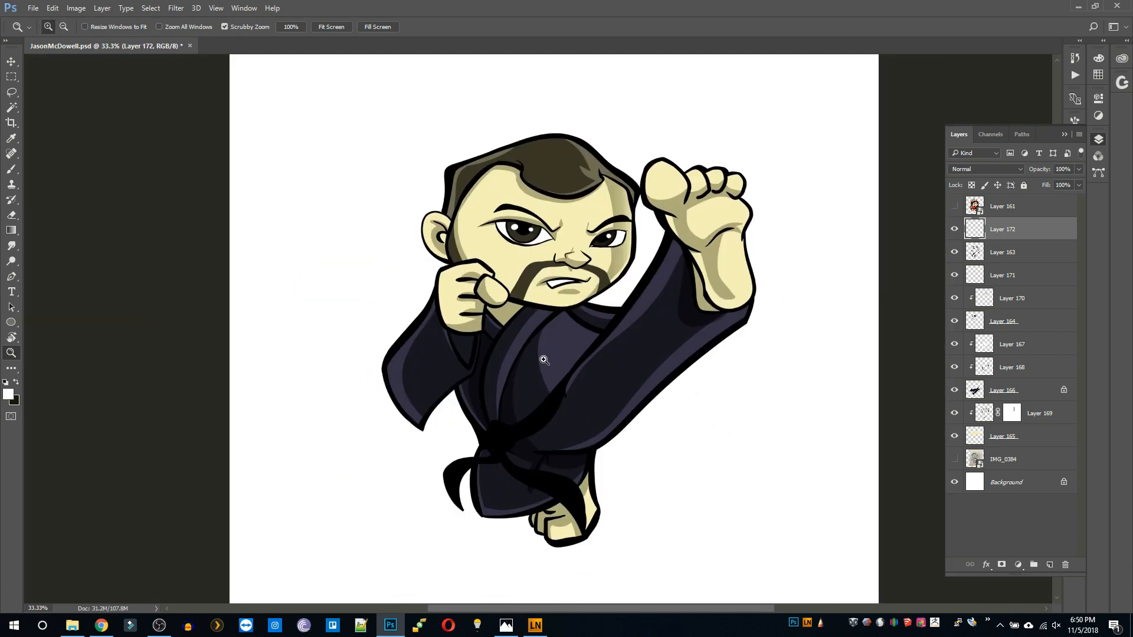
Colorize the uniform's base colour layer with Hue/Saturation, lowering saturation and lightness to turn the navy into a neutral near-black.
left_click(1016, 391)
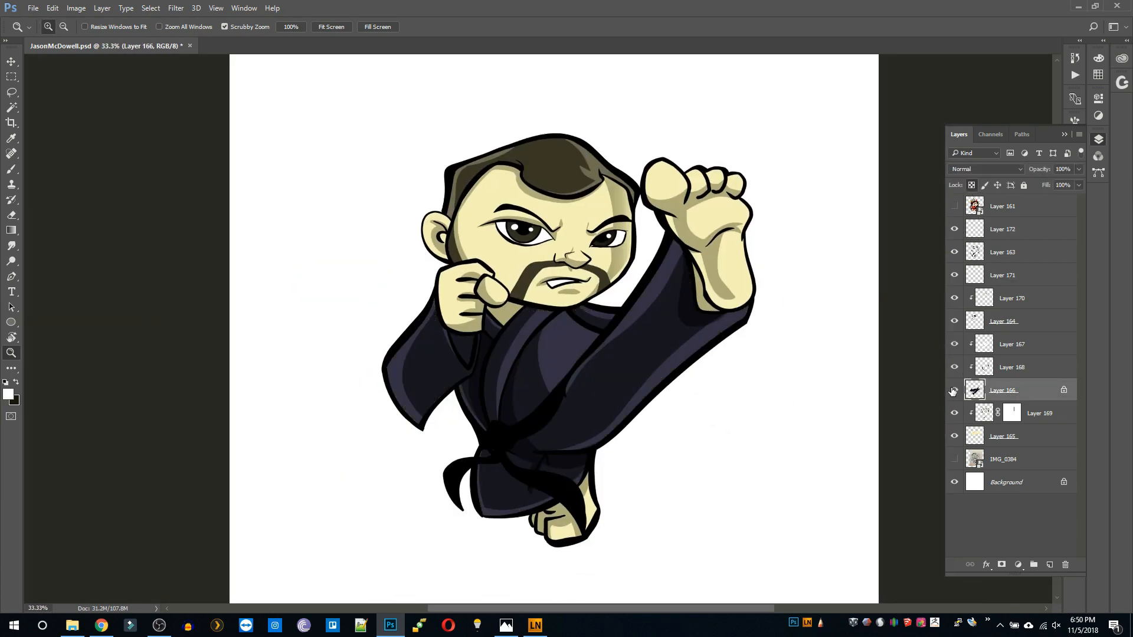
key("ctrl+u")
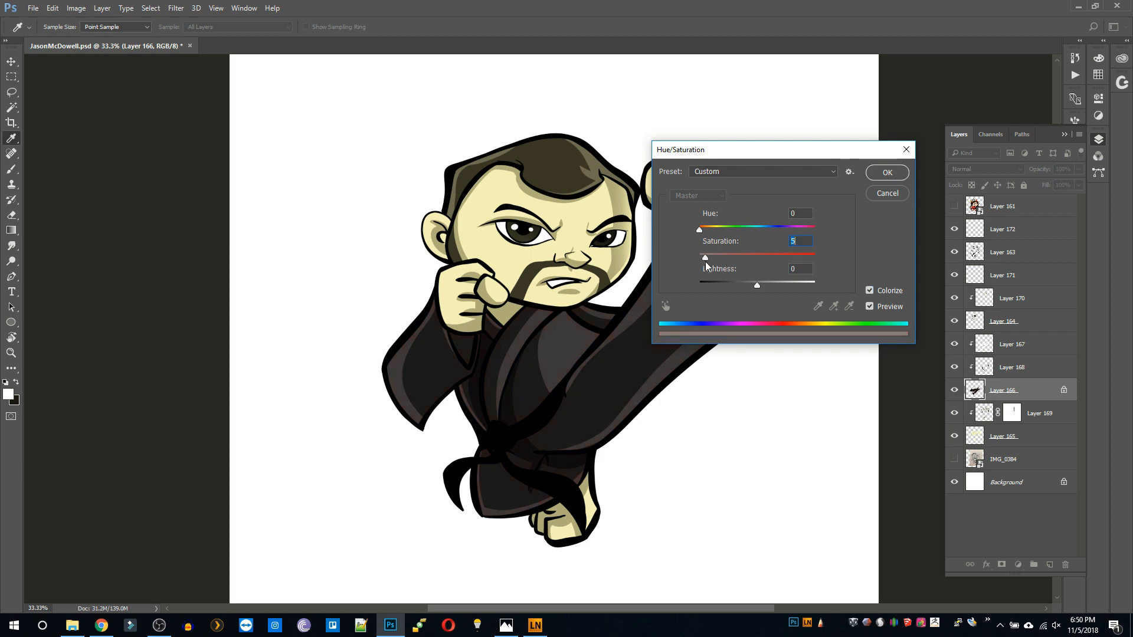
left_click_drag(707, 266, 700, 258)
mouse_move(757, 285)
left_mouse_down()
mouse_move(731, 285)
mouse_move(772, 286)
mouse_move(745, 285)
left_mouse_up()
left_click(887, 177)
Review the recoloured uniform against the whole figure, comparing the illustration with its base colour layer hidden and shown.
left_click(599, 292, "alt")
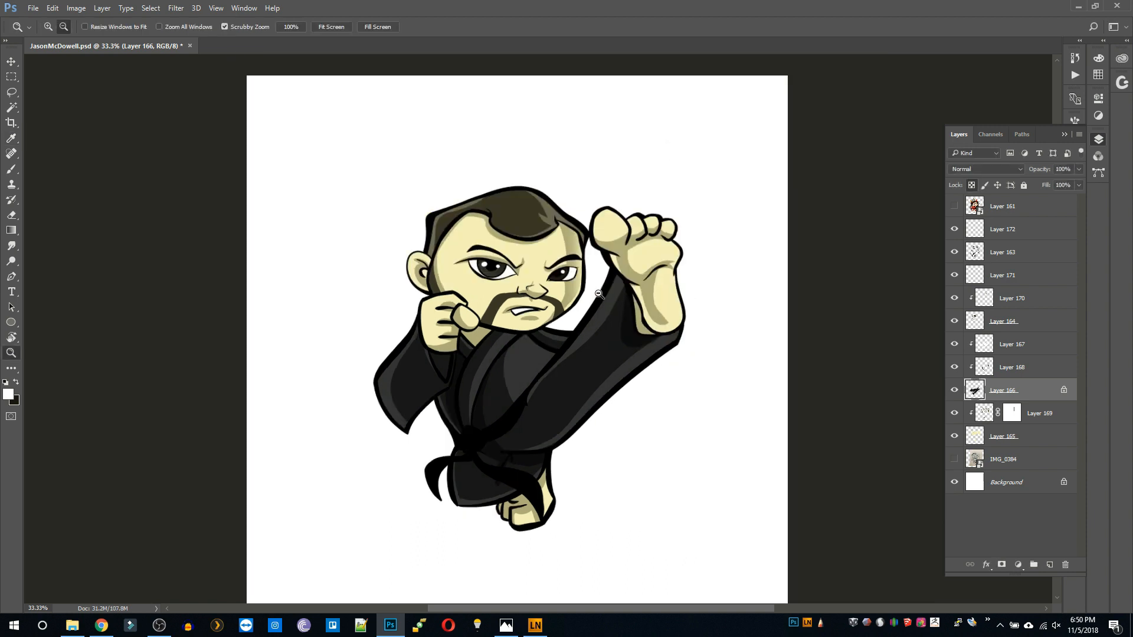
left_click(599, 292)
left_click(953, 391)
left_click(953, 390)
left_click(576, 340, "alt")
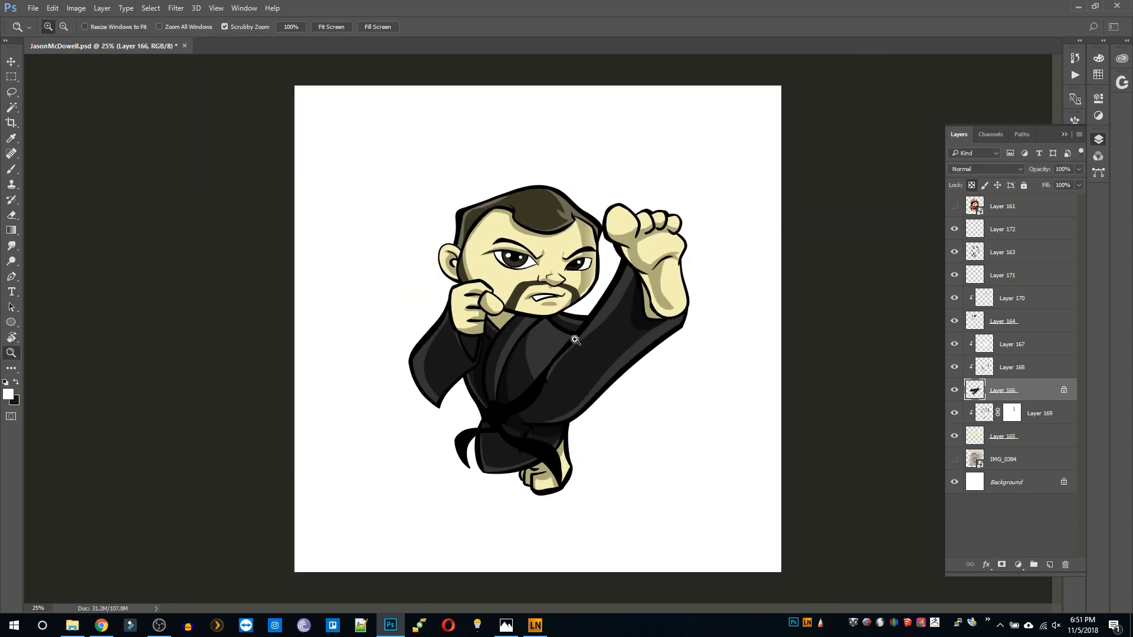
left_click(576, 340)
left_click(576, 340, "alt")
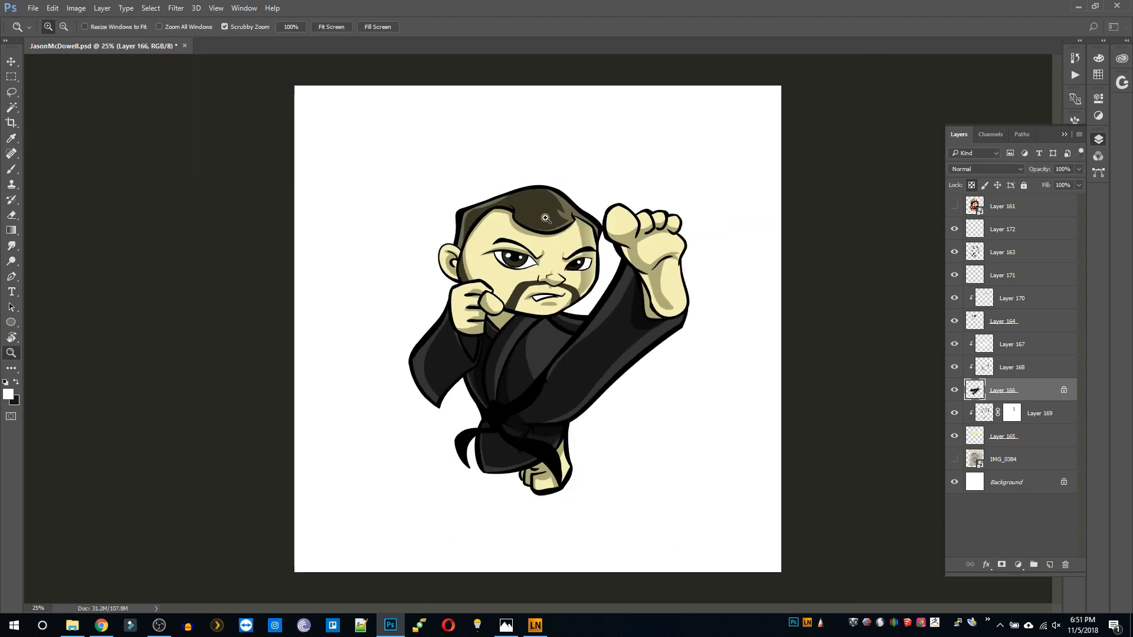
mouse_move(556, 268)
left_mouse_down()
mouse_move(586, 268)
mouse_move(555, 266)
left_mouse_up()
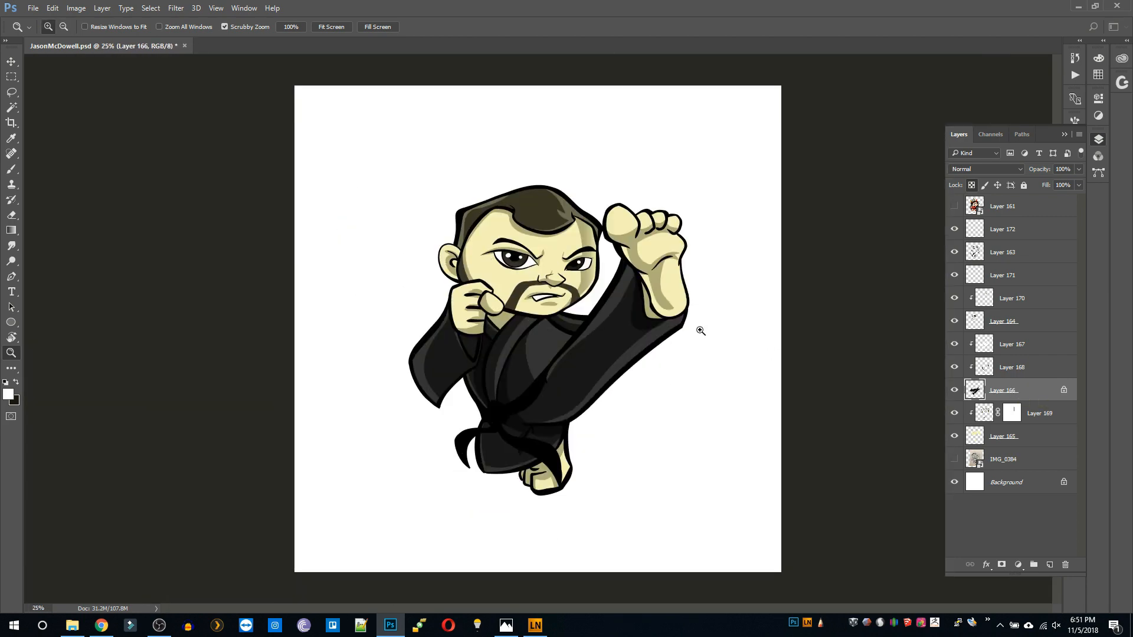
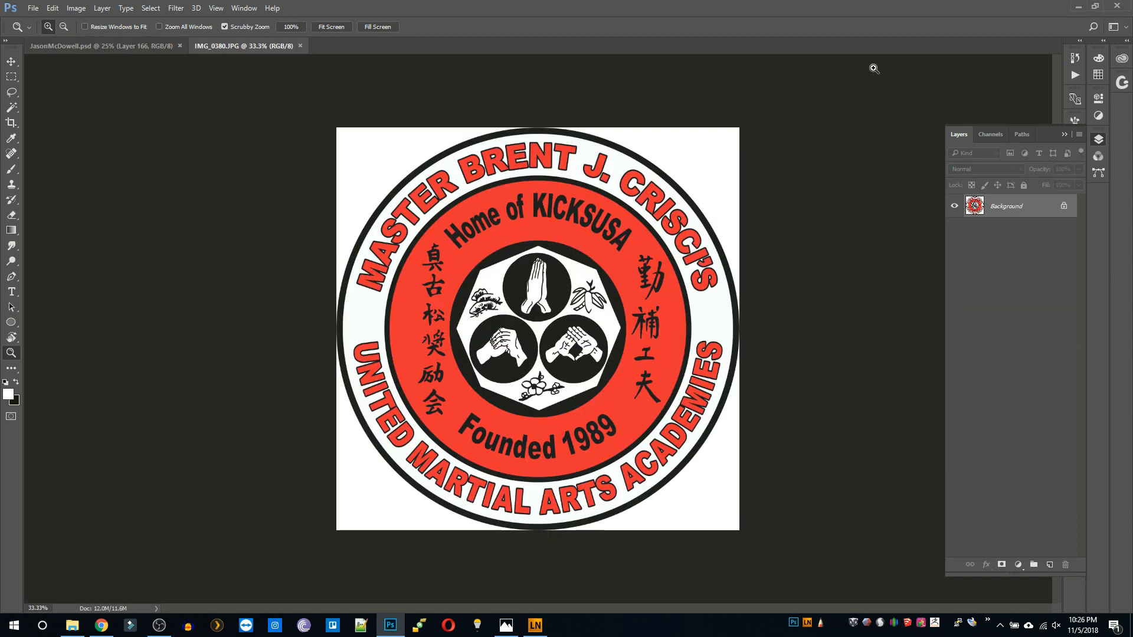
Select the column of six calligraphy characters in the logo's red ring with a rectangular marquee about 66 mm wide.
key("ctrl+plus")
key("m")
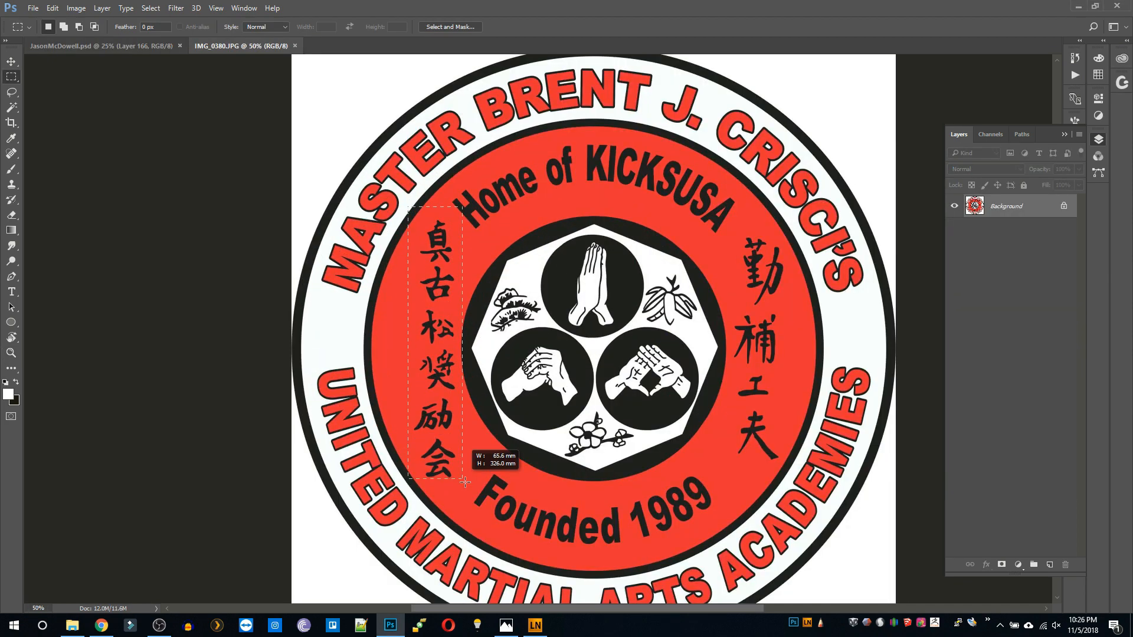
left_click_drag(408, 207, 465, 488)
key("ctrl+n")
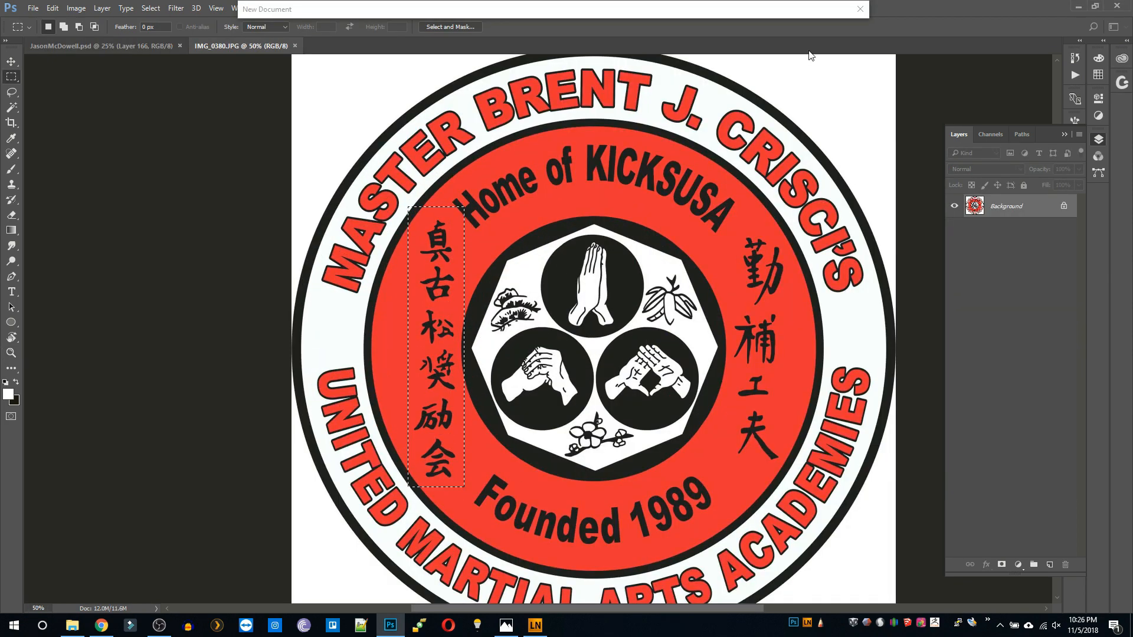
key("Return")
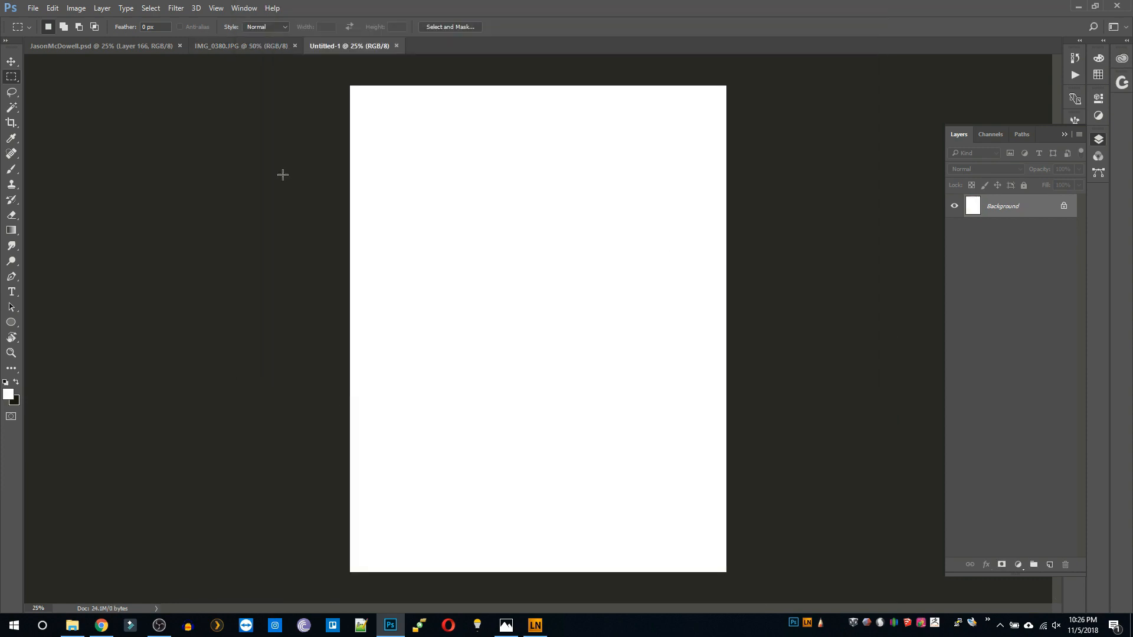
key("v")
middle_click(353, 47)
Create a new document matching the copied character strip and paste the strip into it.
key("ctrl+n")
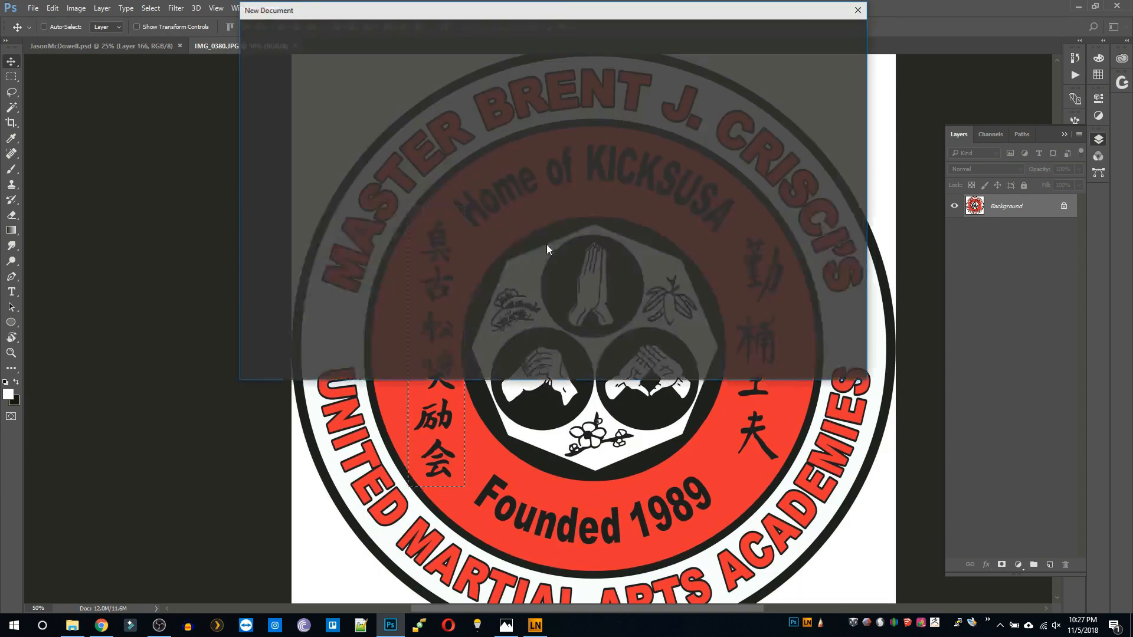
key("Return")
key("ctrl+v")
Sample the strip's red background and paint over the black and white corners above the first character.
key("b")
left_click(584, 278, "alt")
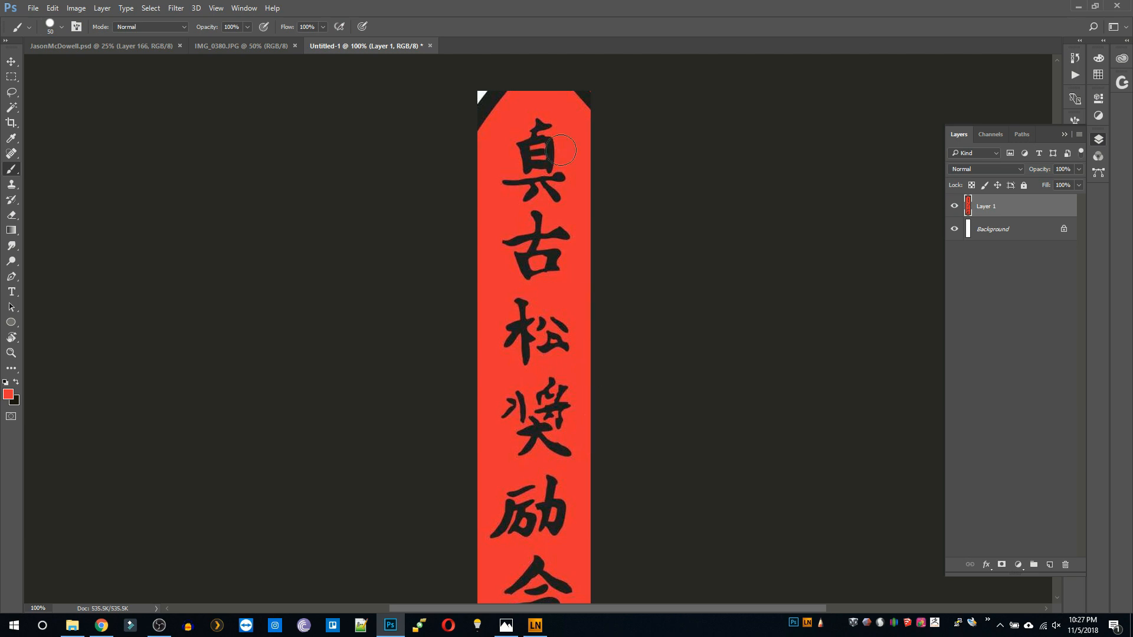
scroll(485, 496, "down", 3)
key("z")
left_click(611, 252, "alt")
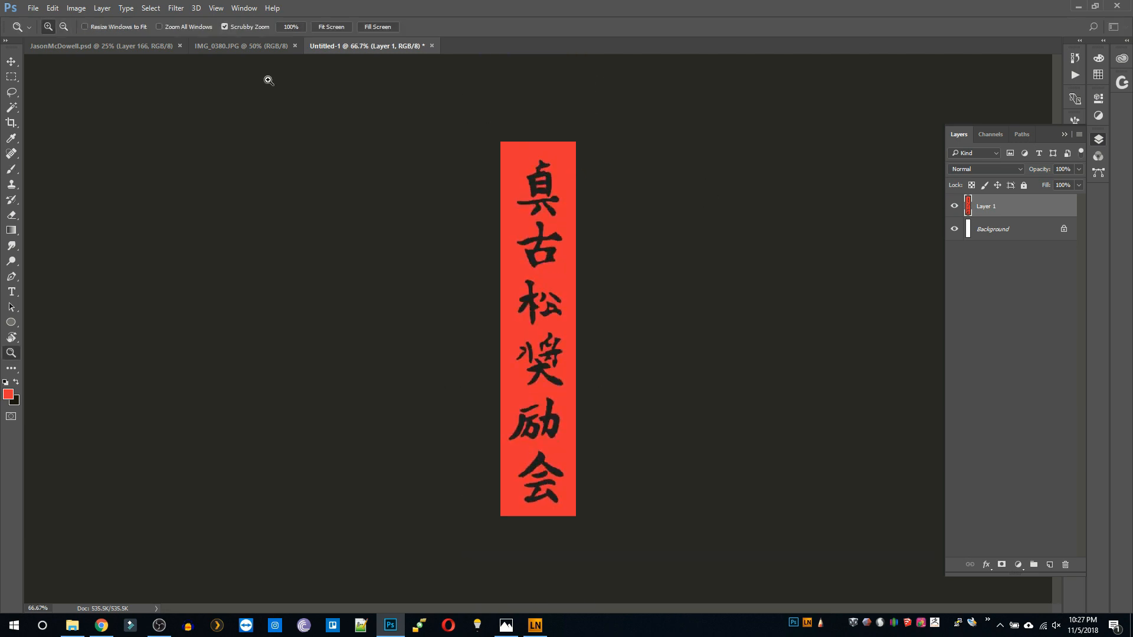
Select only the dark calligraphy characters with Color Range by sampling the first character.
left_click(150, 8)
left_click(170, 122)
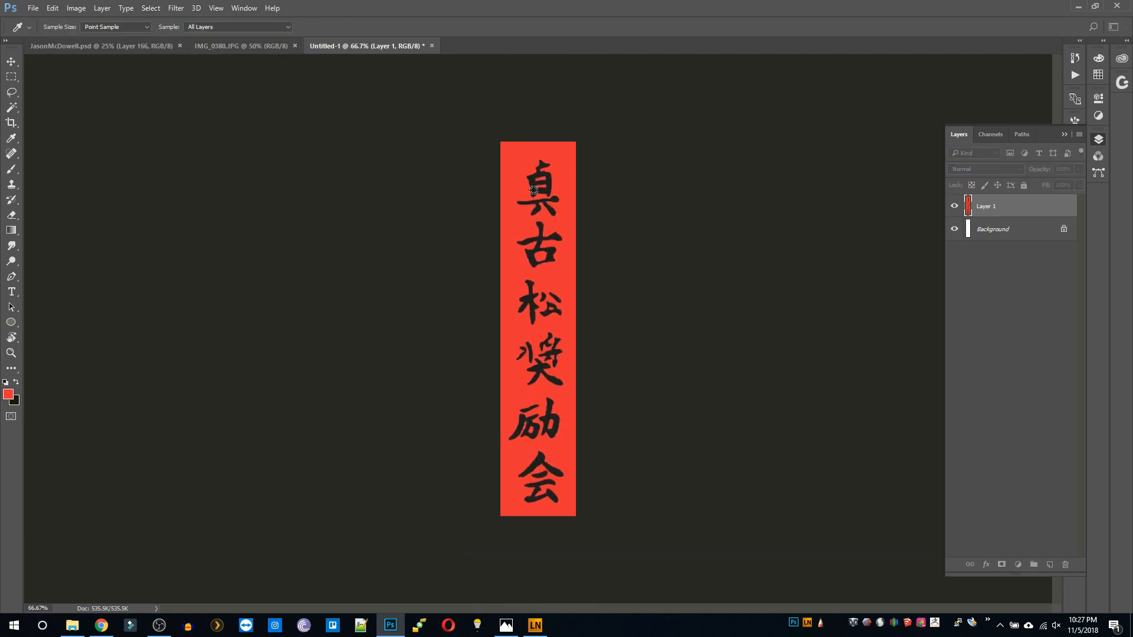
left_click(534, 190)
left_click(841, 215)
Place the characters on a new layer above the eye highlights in the fighter illustration and fill them with white.
left_click(148, 46)
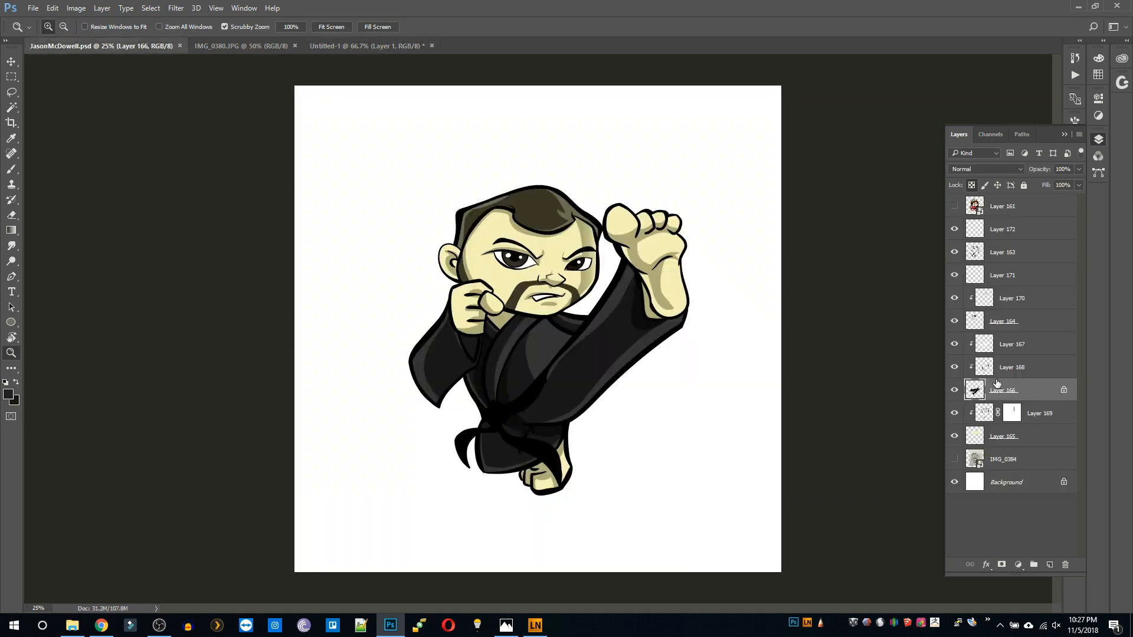
left_click(1003, 229)
left_click(1049, 564)
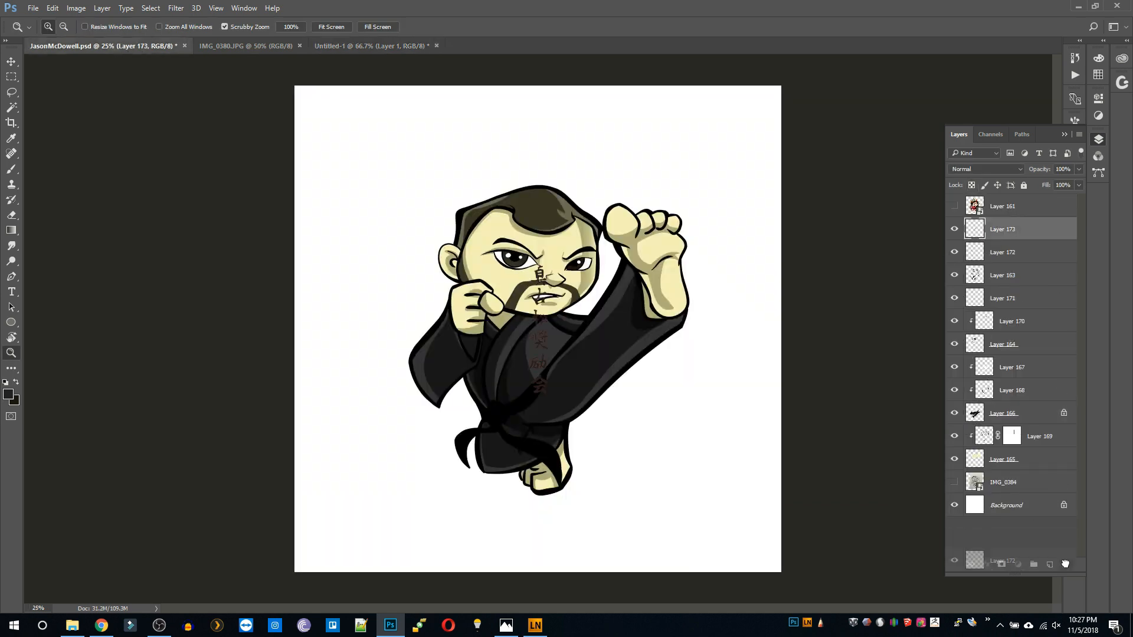
key("ctrl+plus")
left_click(5, 383)
key("ctrl+BackSpace")
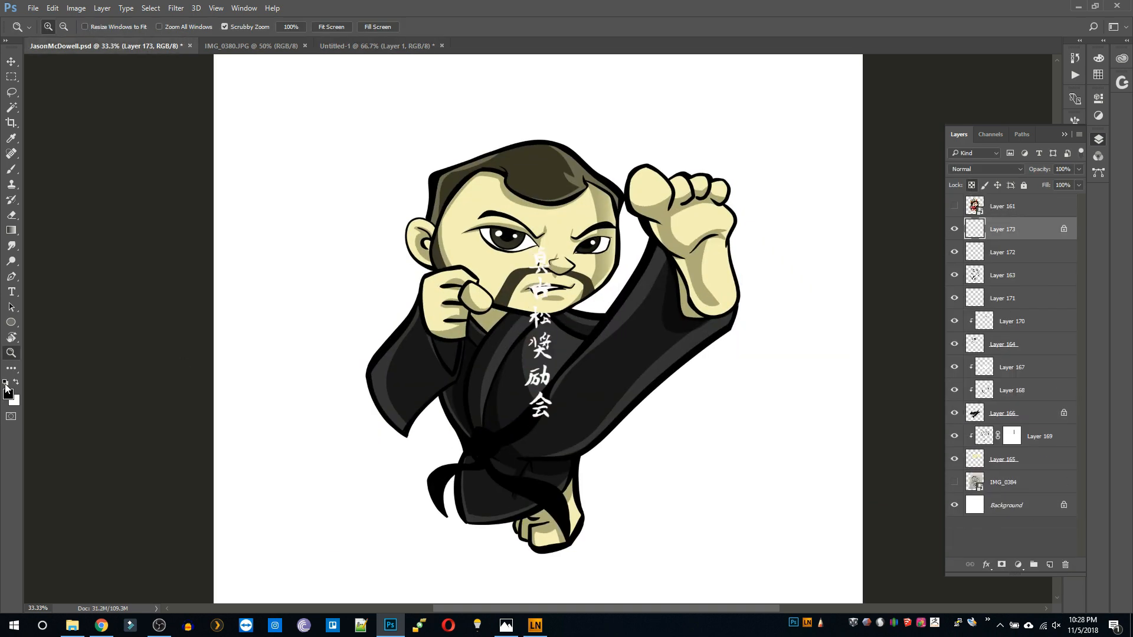
Move the white characters onto the uniform's lapel, convert them to a smart object and scale them to about 53%.
key("v")
left_click_drag(550, 373, 506, 429)
right_click(1012, 230)
left_click(908, 218)
key("ctrl+t")
left_click_drag(510, 474, 495, 396)
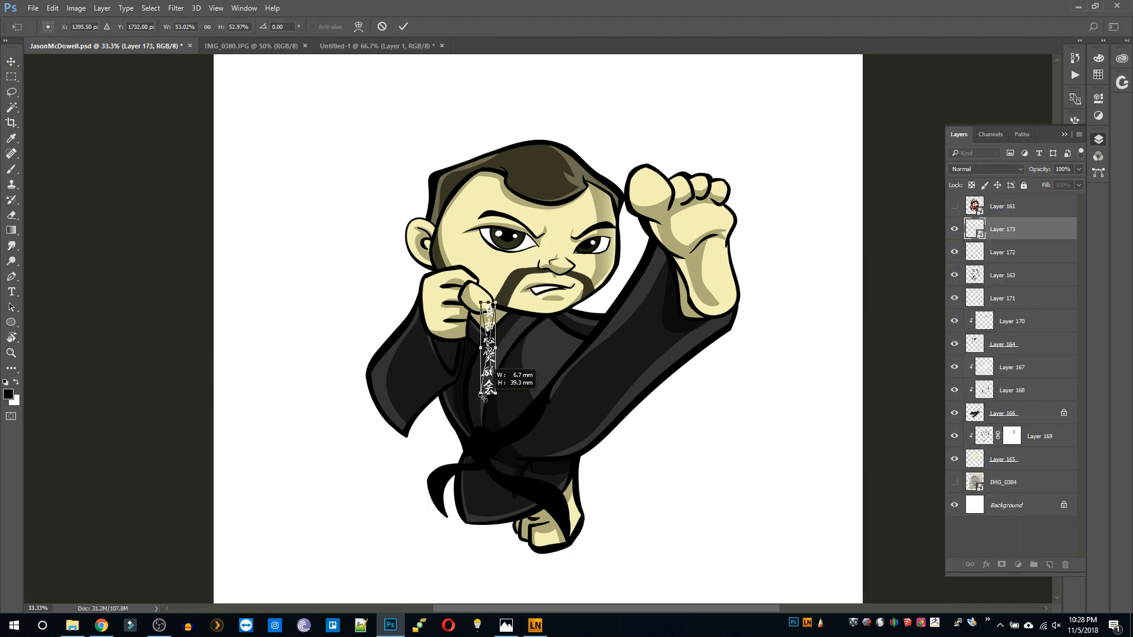
key("Return")
Skew the column of characters to the lapel's slant and warp it to follow the lapel's curve.
left_click_drag(486, 357, 483, 354)
key("ctrl+t")
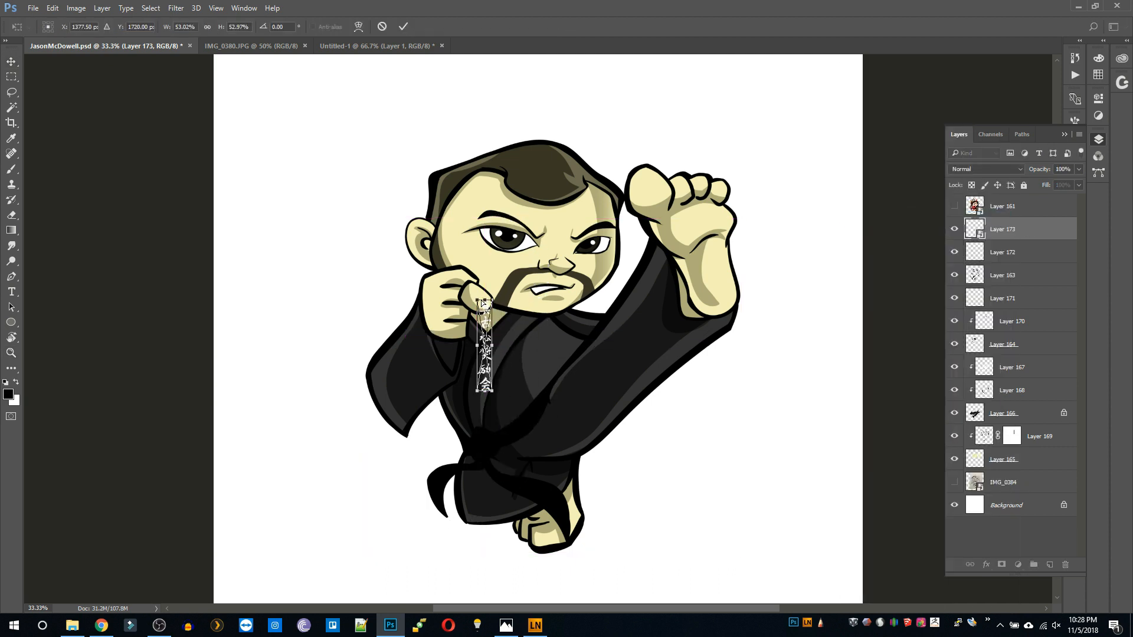
left_click_drag(485, 302, 520, 305)
left_click_drag(485, 392, 474, 394)
left_click(358, 26)
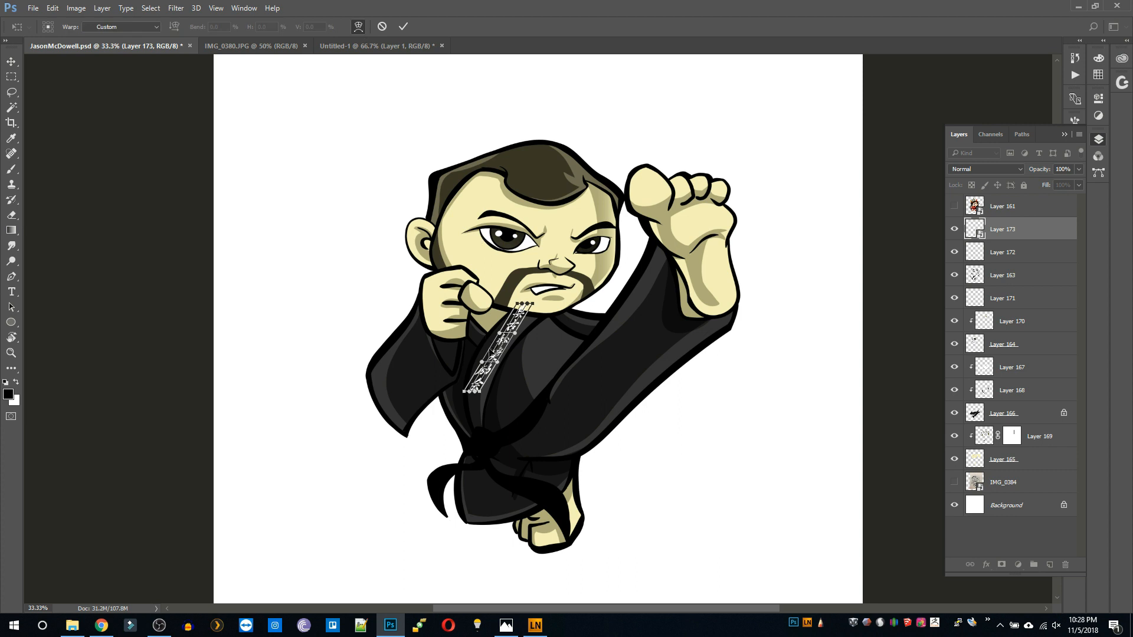
left_click_drag(502, 344, 495, 353)
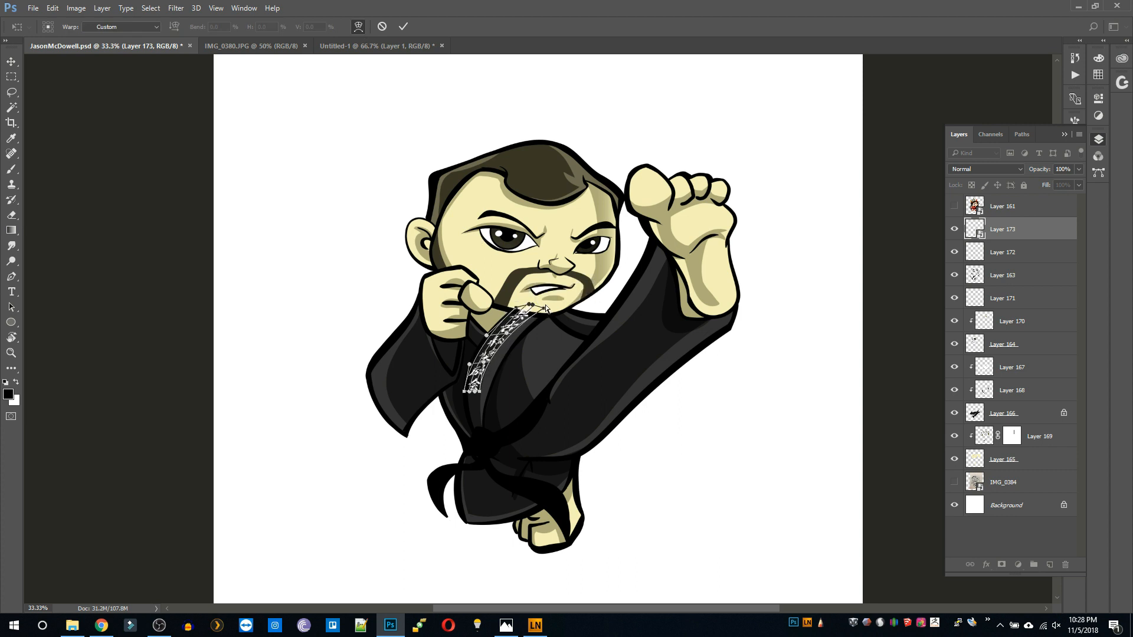
key("Return")
Rotate the lapel characters by about -1 degree, reduce their height to about 51% and nudge them into place.
key("z")
left_click(506, 329)
key("v")
key("ctrl+t")
left_click_drag(676, 383, 675, 372)
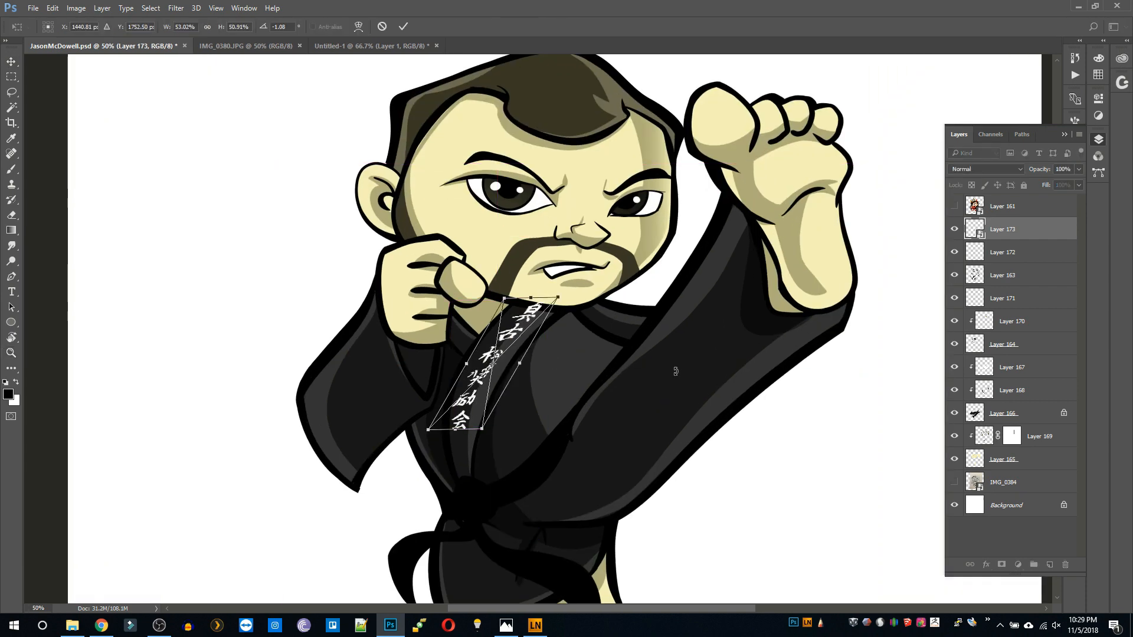
key("Return")
key("z")
left_click(568, 333, "alt")
key("v")
left_click_drag(497, 339, 499, 340)
Add a mask to the lapel characters and paint out the part of the first character that overlaps the chin.
key("z")
left_click(512, 323)
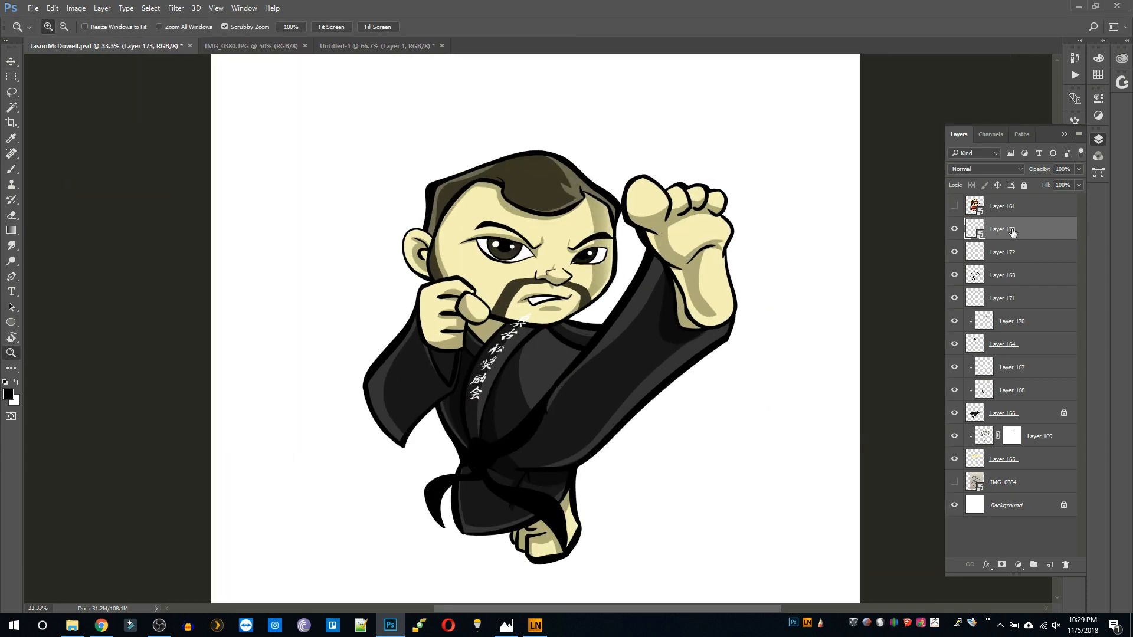
left_click_drag(1012, 232, 1019, 218)
left_click(520, 315)
left_click(518, 316)
left_click(515, 317)
left_click(515, 317)
left_click(1003, 565)
key("b")
mouse_move(608, 310)
left_mouse_down()
mouse_move(531, 283)
mouse_move(531, 339)
mouse_move(563, 347)
left_mouse_up()
key("z")
left_click(643, 302, "alt")
left_click(643, 302, "alt")
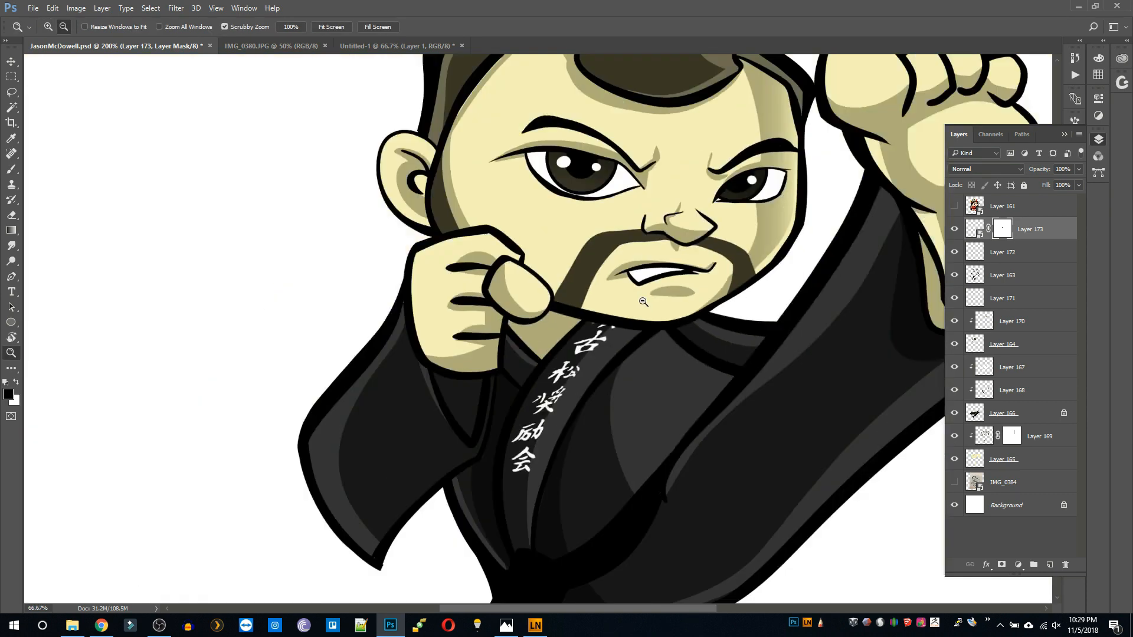
left_click(643, 301, "alt")
left_click(643, 302, "alt")
left_click(643, 302, "alt")
Close the temporary character document without saving it and switch to the logo image IMG_0380.JPG.
left_click(458, 46)
left_click(569, 236)
left_click(268, 46)
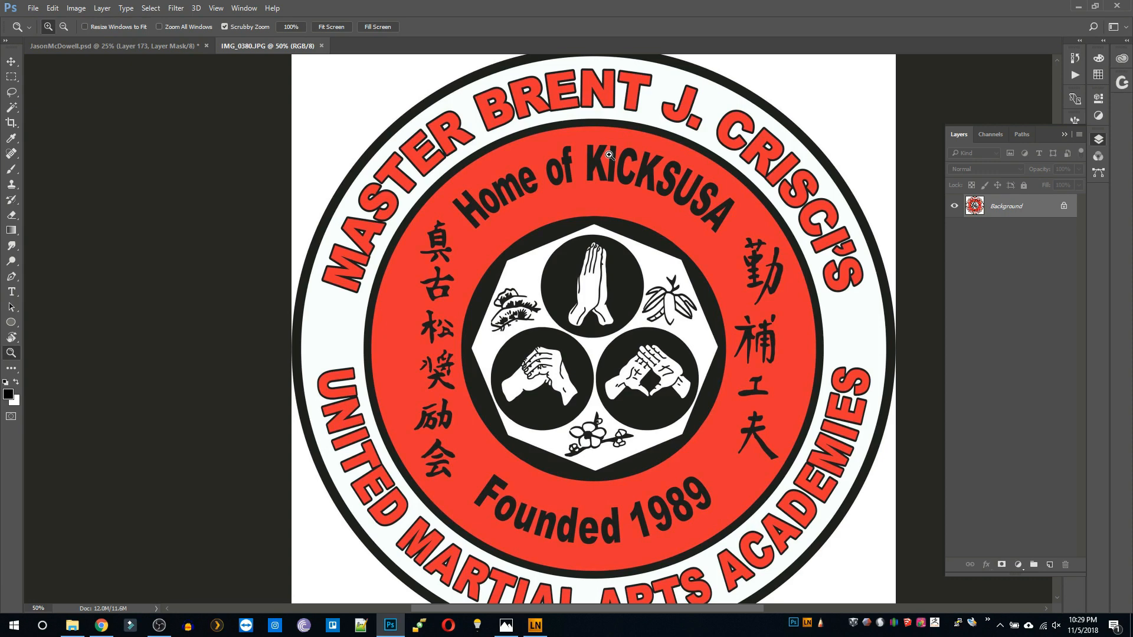
Draw a black ellipse over the round logo and scale it to about 2040 px wide and high to match its rim.
left_click(609, 155, "alt")
left_click(10, 323)
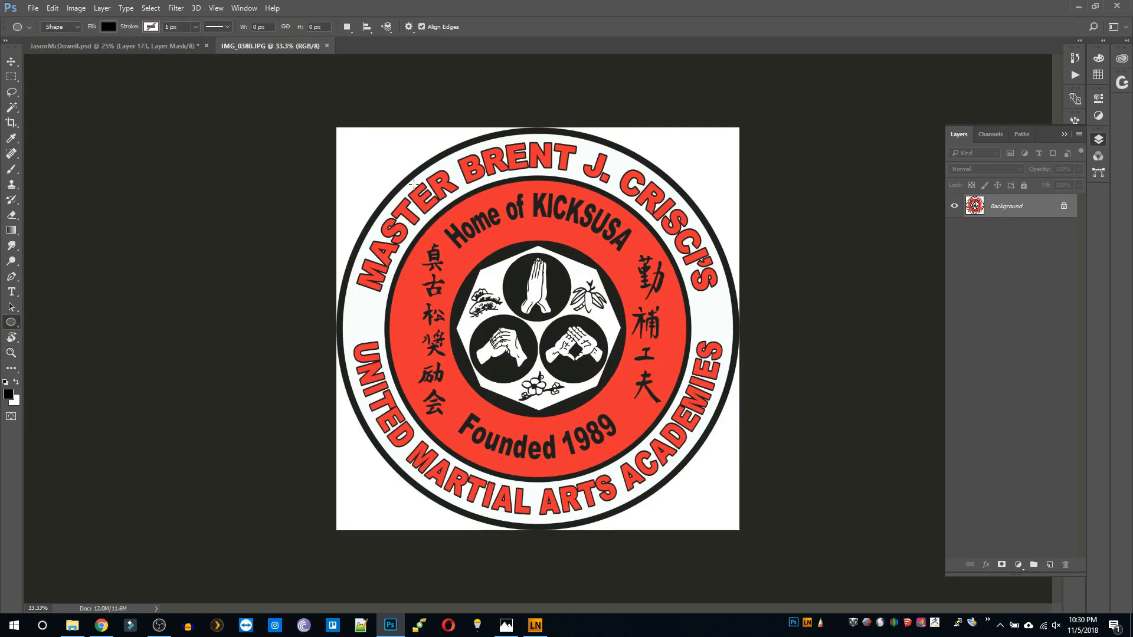
mouse_move(402, 176)
left_mouse_down()
mouse_move(733, 507)
mouse_move(346, 139)
left_mouse_up()
key("ctrl+t")
left_click_drag(544, 507, 544, 527)
key("ctrl+z")
left_click_drag(354, 508, 331, 519)
left_click_drag(734, 524, 739, 530)
key("Return")
Select the whole canvas and align the black ellipse to its horizontal and vertical centres.
key("m")
key("ctrl+a")
key("v")
left_click(296, 26)
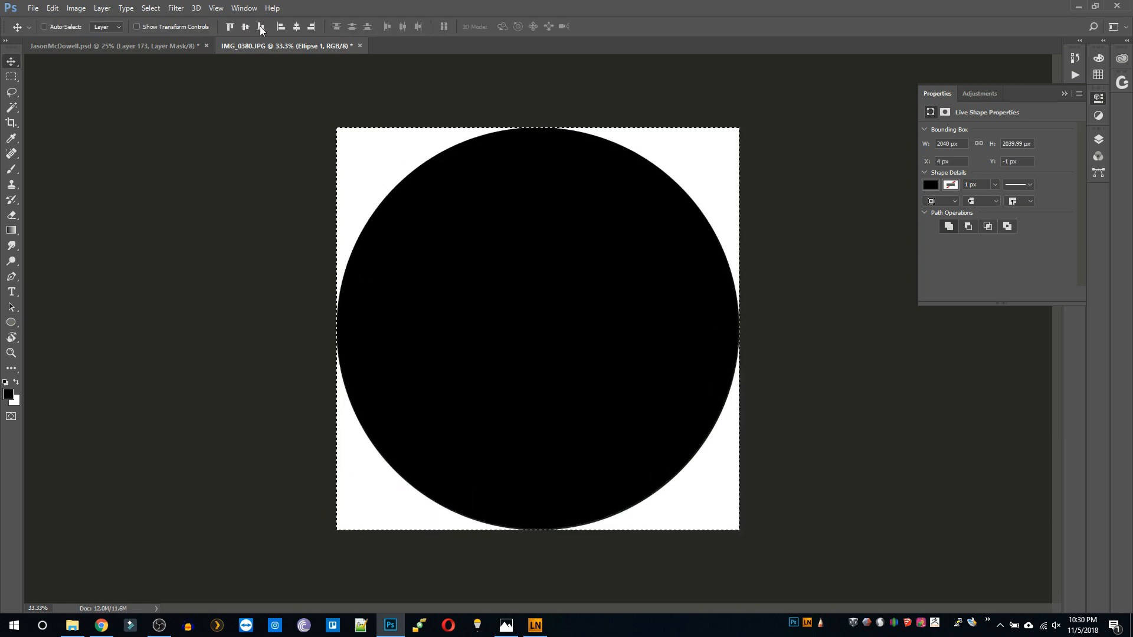
left_click(246, 26)
Load the ellipse as a selection, hide its layer and copy the round logo from the background.
left_click(1098, 139)
left_click(975, 206, "ctrl")
left_click(954, 206)
left_click(1006, 229)
key("ctrl+c")
Paste the round logo into the fighter illustration, convert it to a smart object and shrink it to a chest patch.
left_click(115, 46)
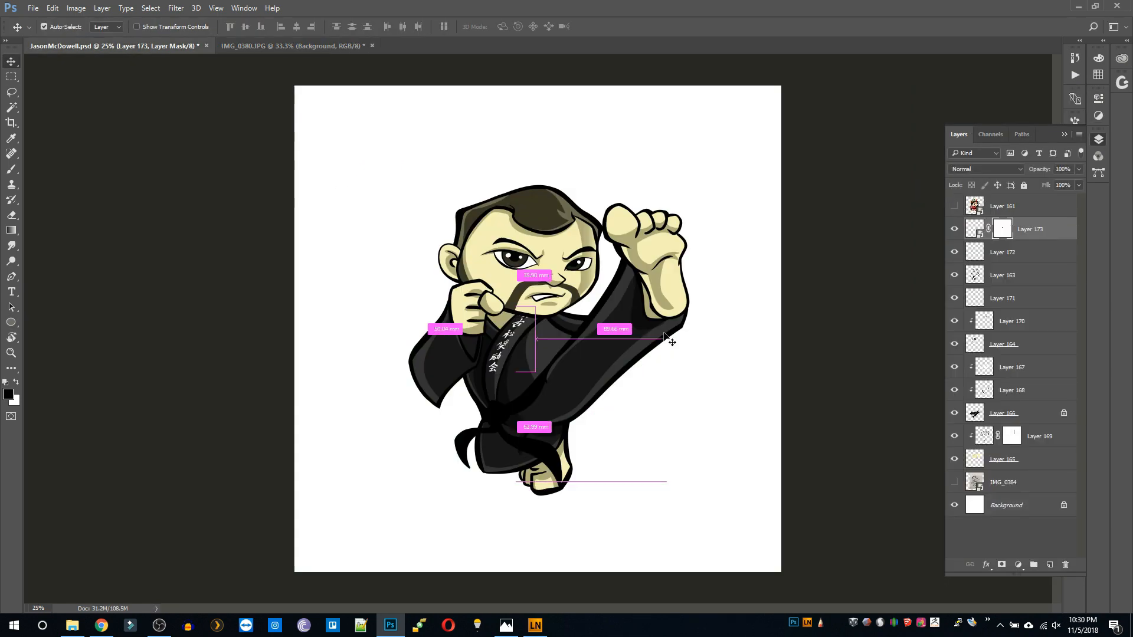
key("ctrl+v")
right_click(1010, 229)
left_click(920, 237)
key("ctrl+t")
left_click_drag(710, 475, 549, 359)
key("Return")
Rotate the chest logo clockwise and warp it slightly to fit the uniform's surface.
key("z")
left_click(534, 333)
left_click(534, 332)
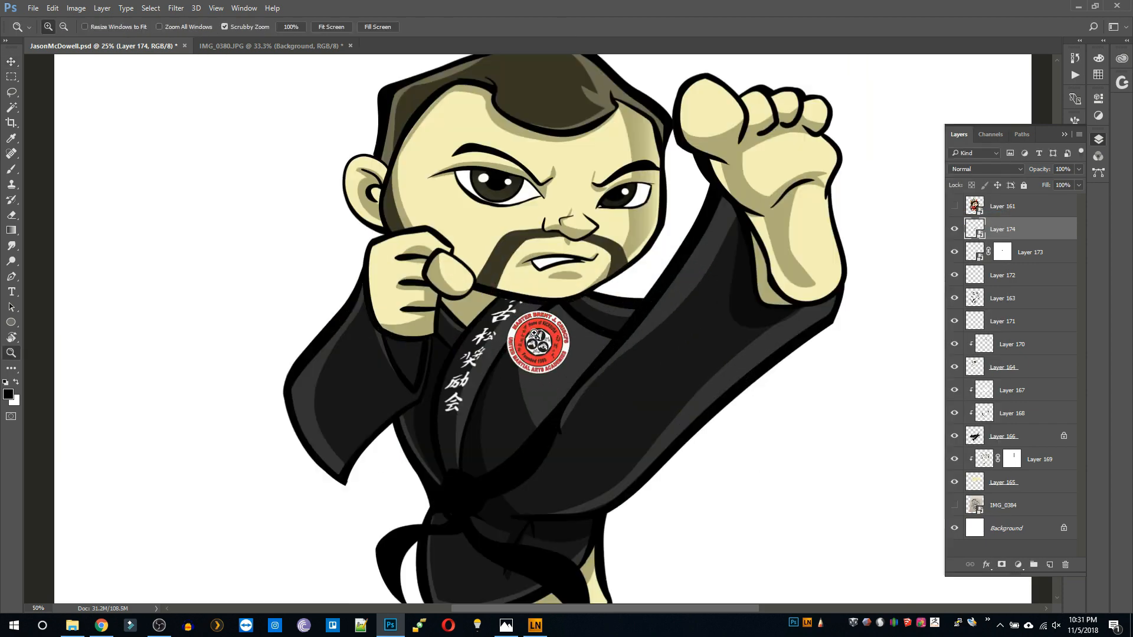
left_click(534, 333)
left_click(534, 333)
key("ctrl+t")
left_click_drag(600, 344, 597, 335)
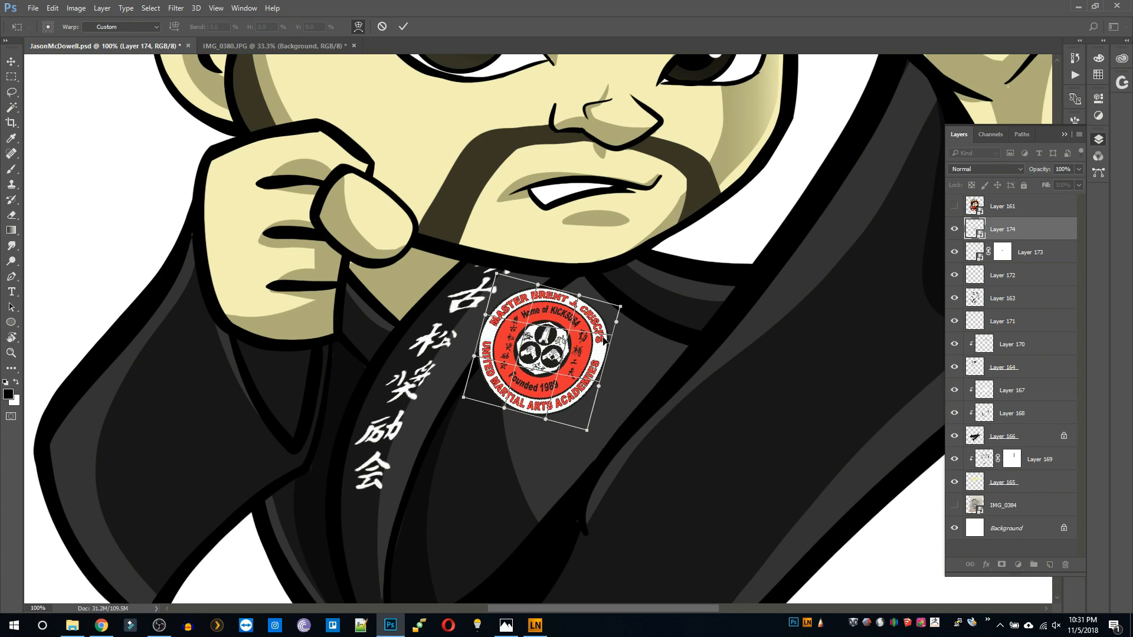
left_click_drag(566, 409, 562, 404)
key("Return")
Add a mask to the chest logo and hide its edge overlapping the lapel, using a selection made from a Pen path.
left_click(1001, 565)
key("p")
left_click(439, 422)
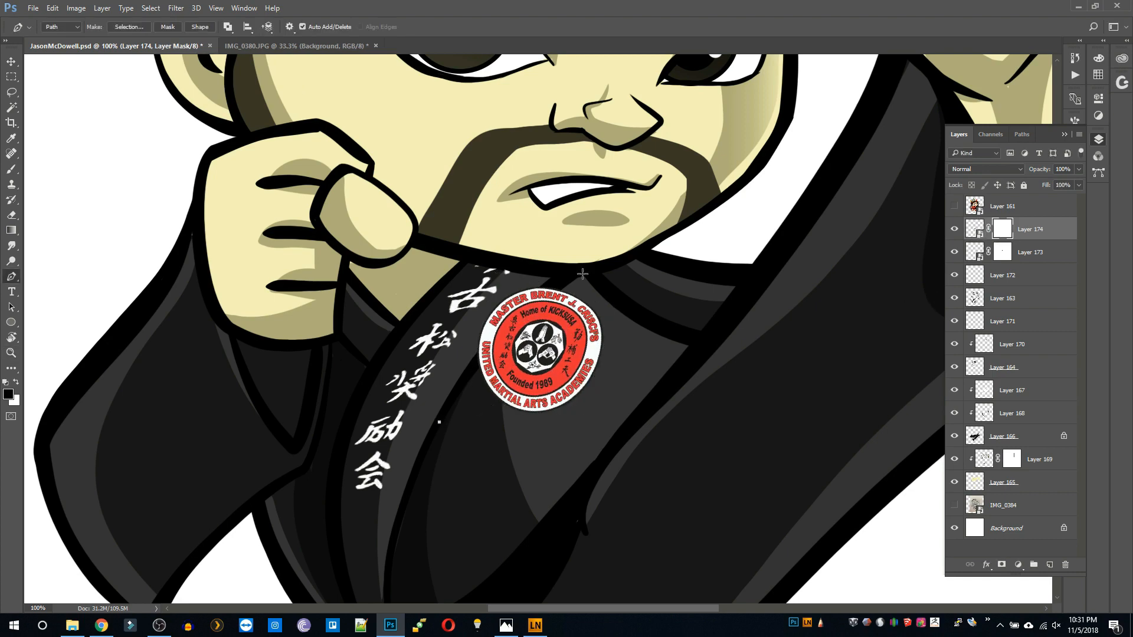
left_click(376, 282)
left_click(352, 398)
right_click(466, 338)
left_click(548, 90)
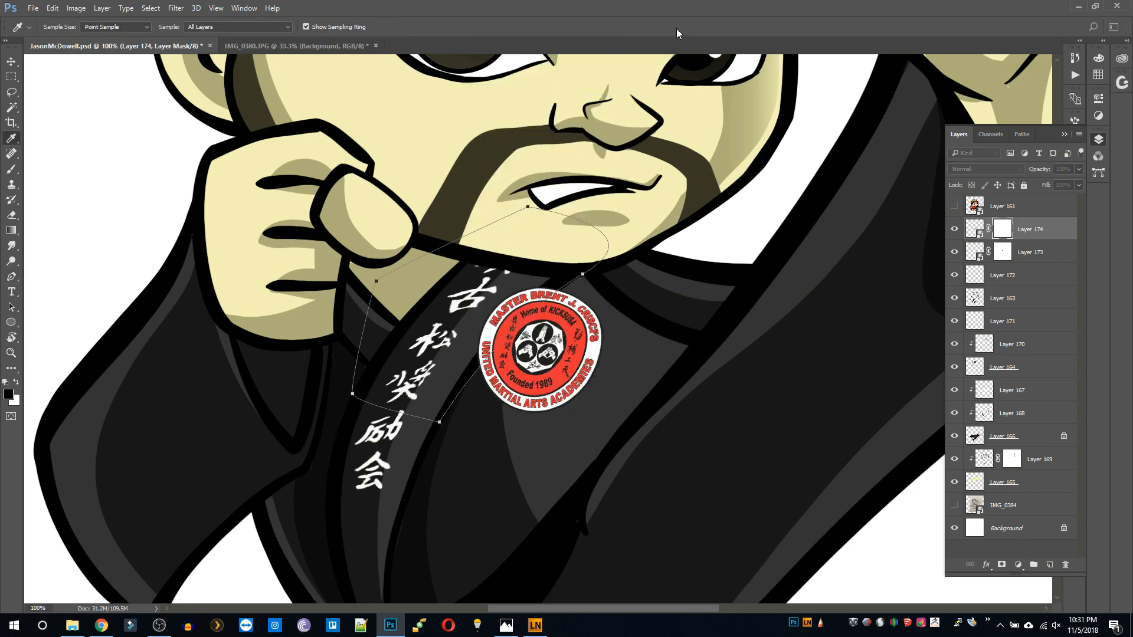
key("Return")
key("alt+BackSpace")
key("ctrl+d")
key("z")
left_click(595, 347, "alt")
left_click(595, 347, "alt")
left_click(595, 347, "alt")
left_click(595, 347, "alt")
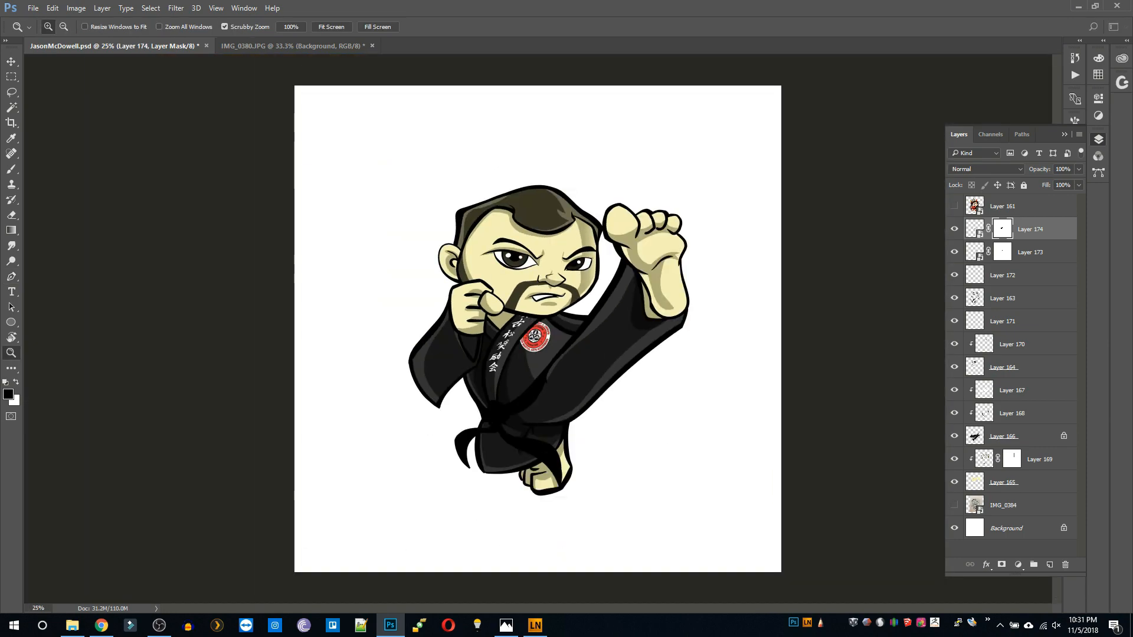
Create a new layer directly above the fighter's line art layer for the belt stripes.
left_click(515, 438)
left_click(515, 438)
left_click(516, 438)
key("v")
left_click(975, 299)
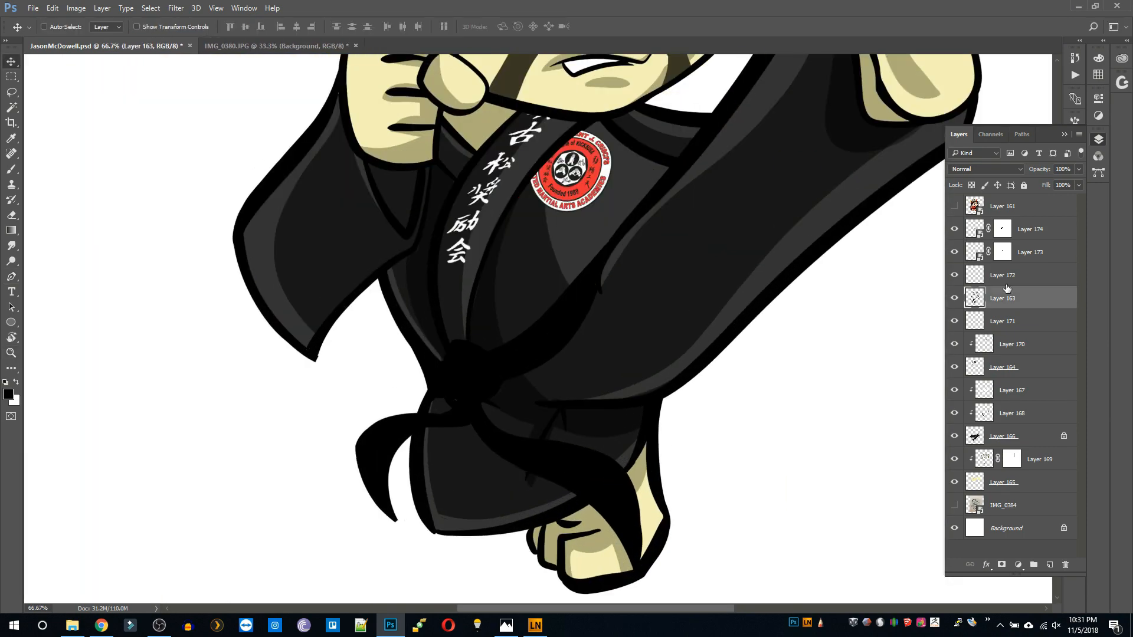
left_click(974, 299, "ctrl")
key("ctrl+d")
key("ctrl+shift+alt+n")
Sample the red from the chest logo and paint seven short stripes along the hanging belt end.
key("i")
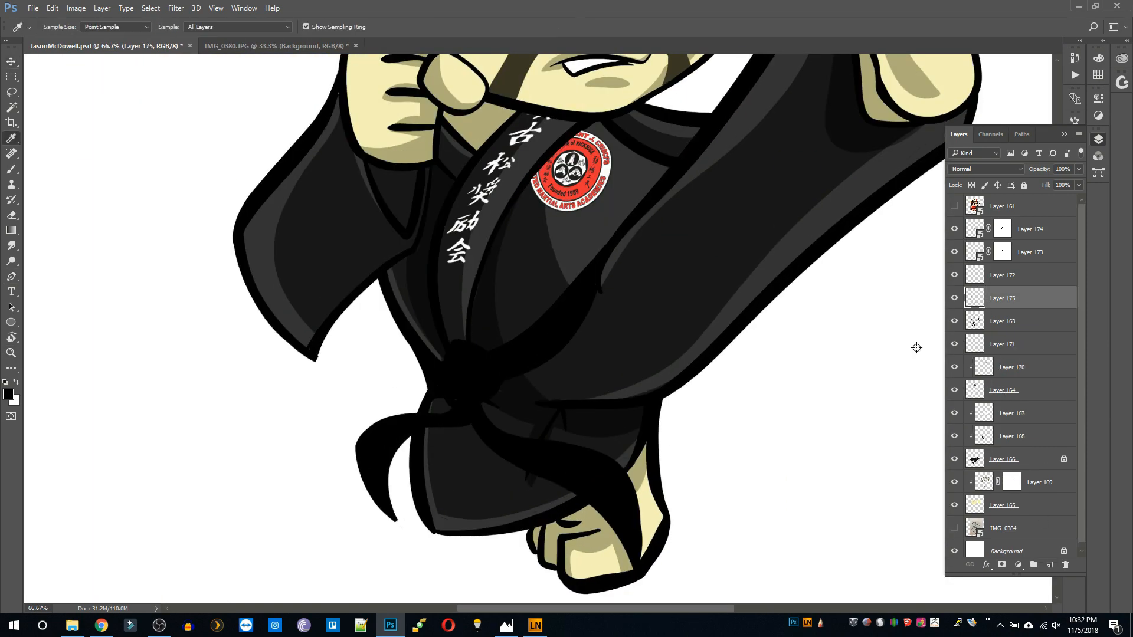
key("b")
left_click_drag(592, 496, 602, 465)
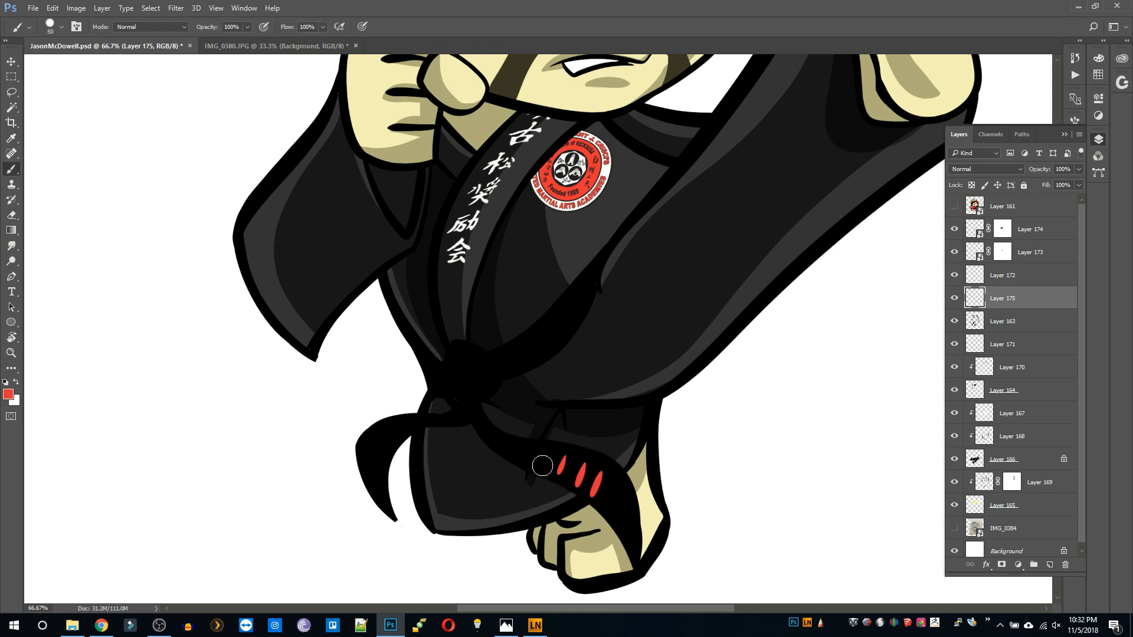
key("z")
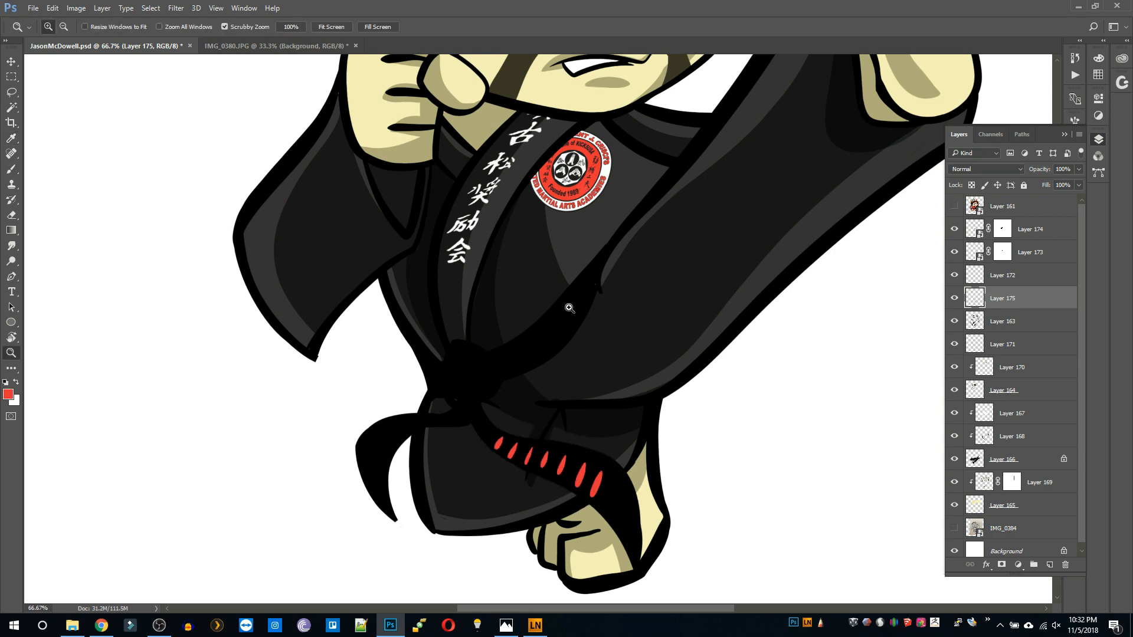
Trim the ends of the red belt stripes with the Eraser so they follow the belt's shape.
left_click(574, 324, "alt")
left_click(576, 330, "alt")
left_click(585, 336, "alt")
triple_click(522, 417)
left_click(522, 418)
key("r")
left_click_drag(745, 288, 737, 486)
key("e")
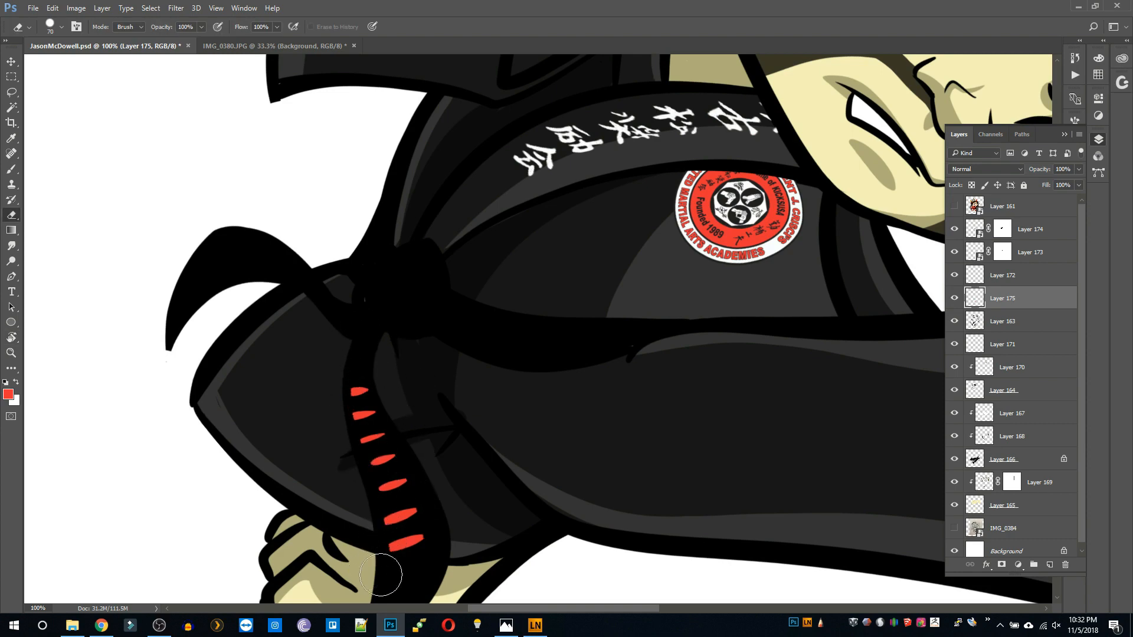
key("r")
left_click_drag(468, 412, 564, 424)
Lower the opacity of the red belt stripe layer to 70%.
key("z")
left_click(615, 358, "alt")
left_click(615, 358, "alt")
left_click(614, 359, "alt")
left_click(614, 358, "alt")
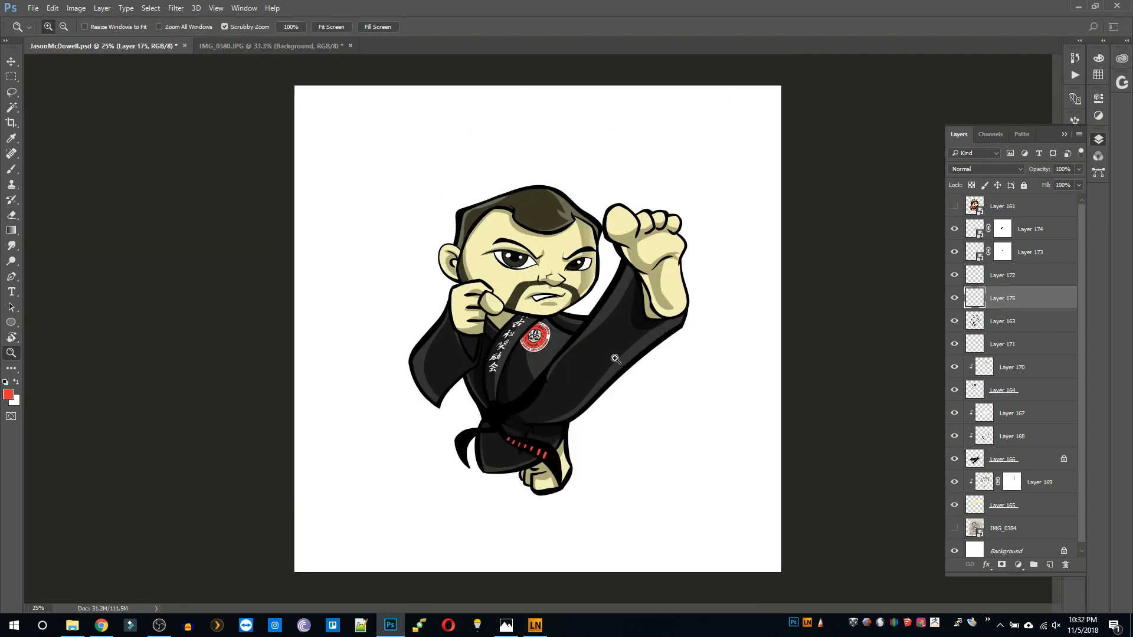
key("7")
left_click(1062, 169)
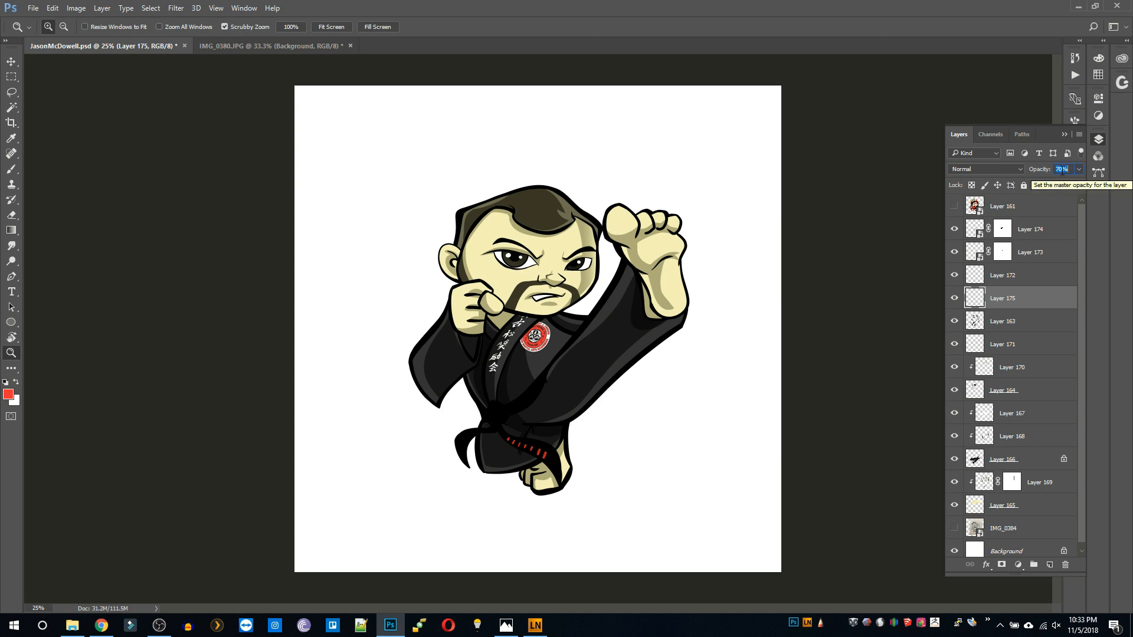
Reorder the chest logo layer so that it sits directly below the lapel characters layer.
left_click(519, 386)
left_click(520, 386)
left_click(519, 386)
key("v")
left_click(583, 250)
key("p")
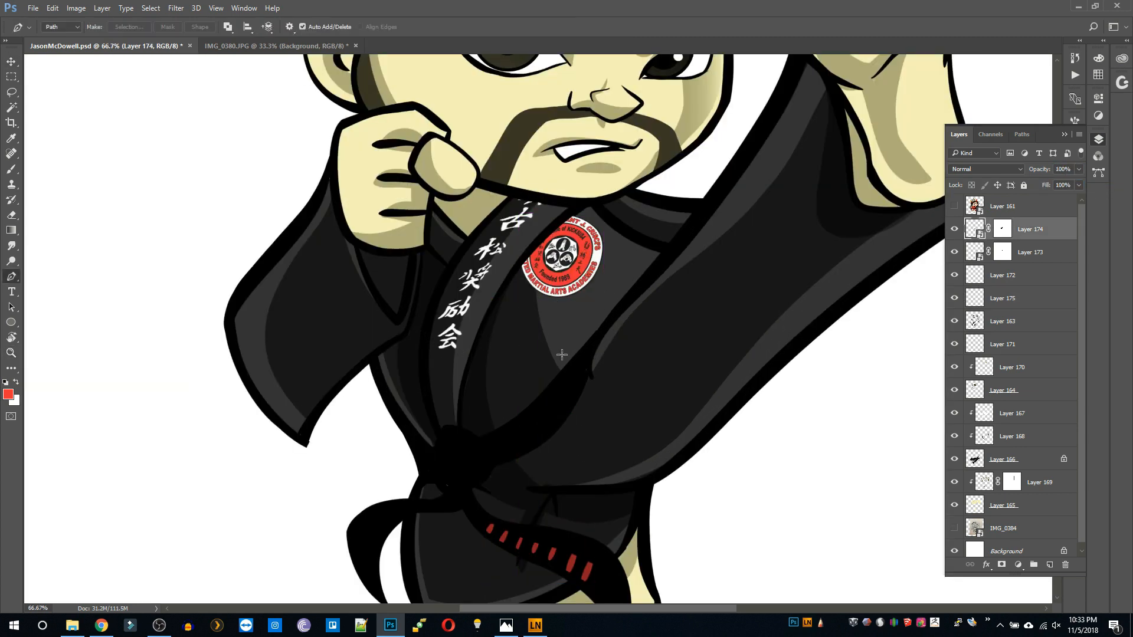
left_click_drag(1032, 230, 1018, 427)
mouse_move(1020, 438)
left_mouse_down()
mouse_move(1032, 384)
mouse_move(1017, 446)
left_mouse_up()
left_click(956, 414)
left_click(956, 416)
left_click_drag(1021, 392, 1042, 238)
Fill the inverse of the uniform's highlight selection with black on a new layer clipped to the chest logo.
left_click(986, 394, "ctrl")
left_click(150, 8)
left_click(162, 54)
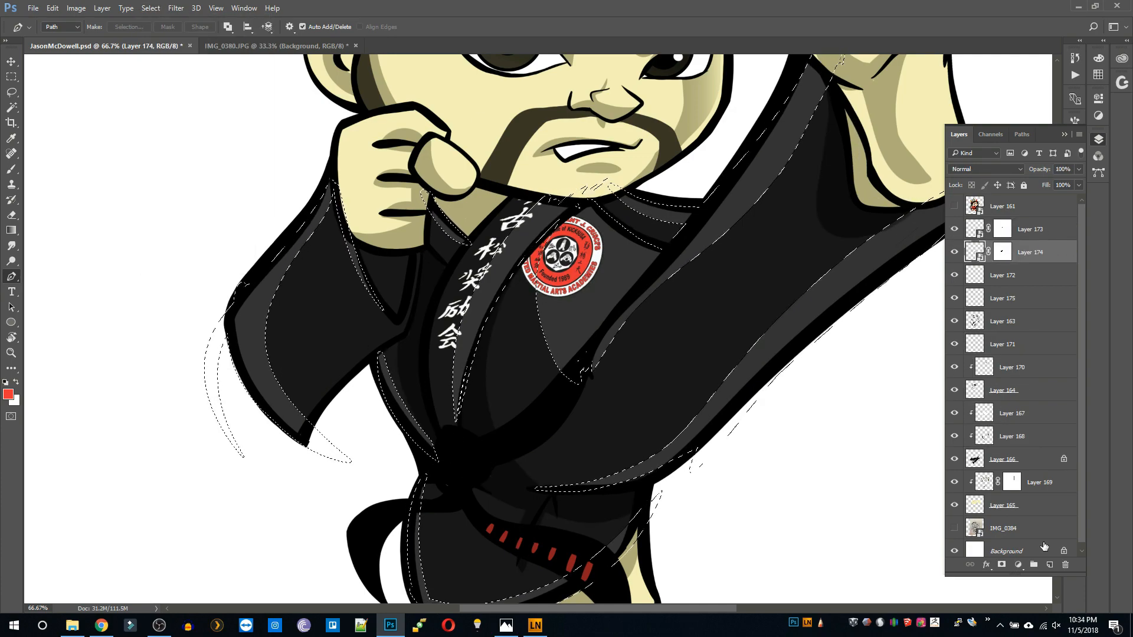
left_click(1049, 565)
left_click(1016, 261, "alt")
key("d")
key("alt+BackSpace")
key("ctrl+d")
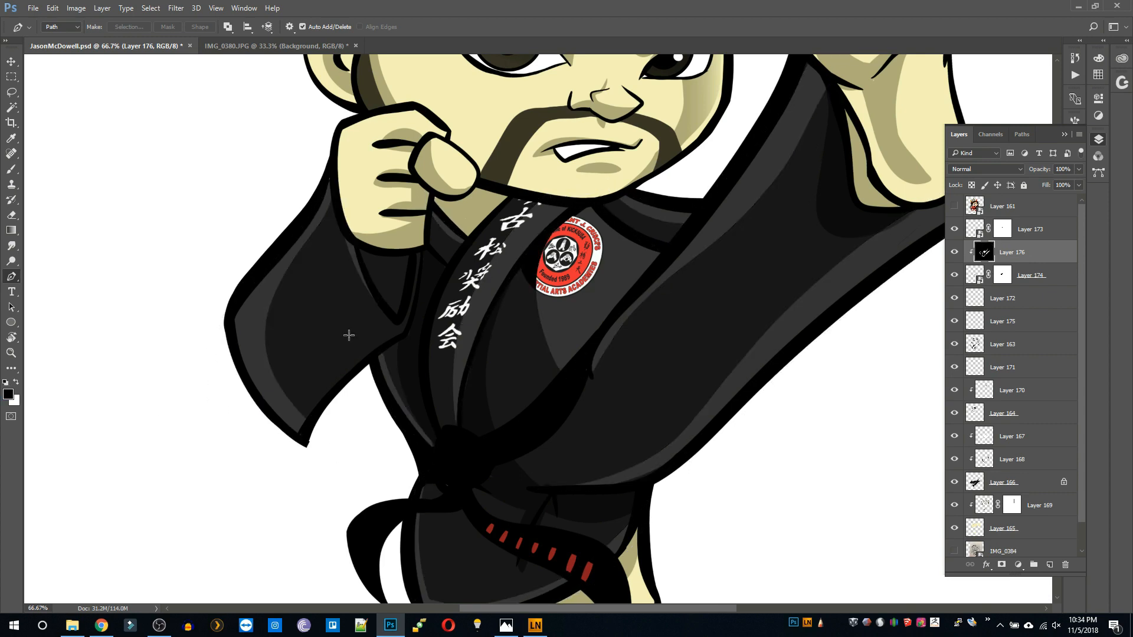
Set the black shading layer clipped to the chest logo to 50% opacity.
type("50")
key("Return")
key("z")
left_click(601, 314, "alt")
left_click(600, 314, "alt")
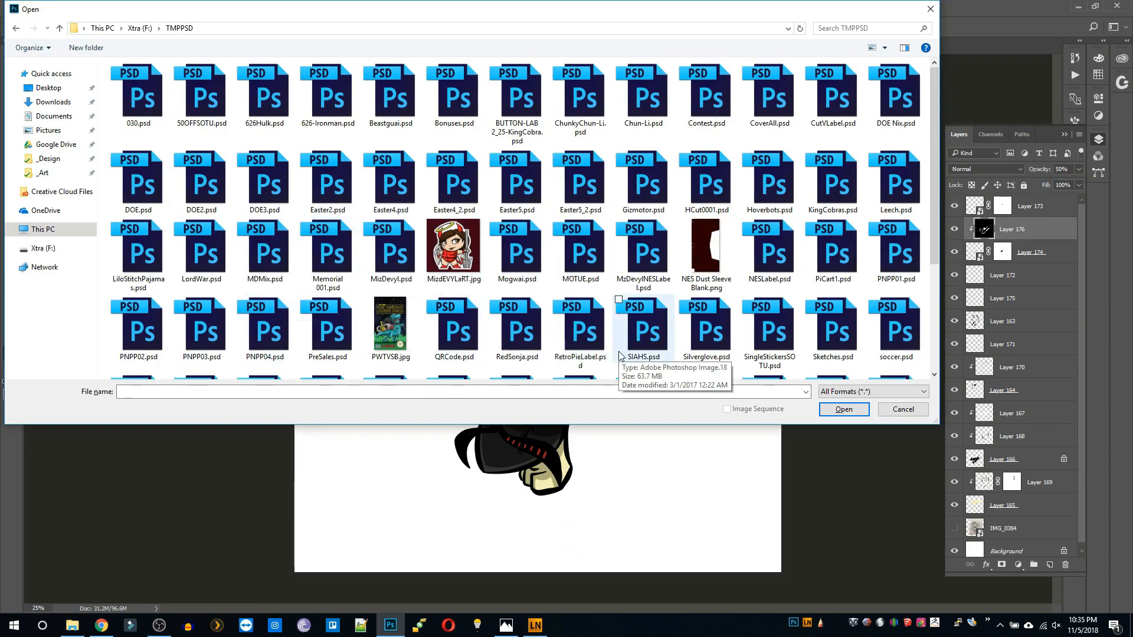
Open the label template NESLabel.psd from the TMPPSD folder.
double_click(770, 251)
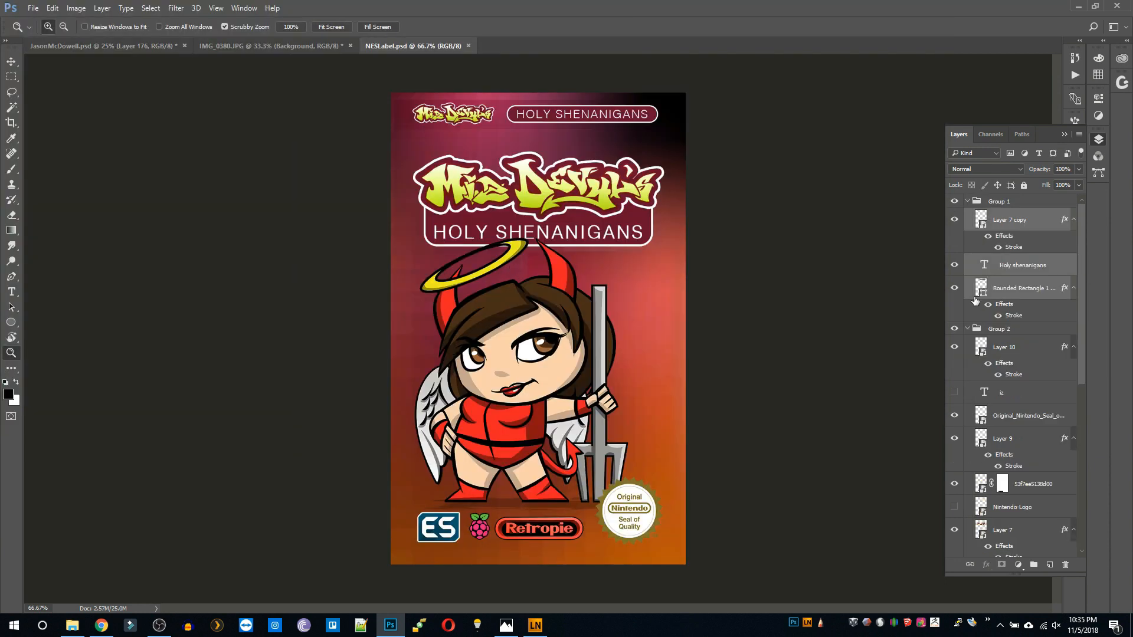
scroll(1022, 270, "down", 2)
scroll(1021, 271, "up", 1)
Hide the devil character, the large title logo and the large "Holy Shenanigans" text on the label.
key("v")
left_click(531, 366, "ctrl")
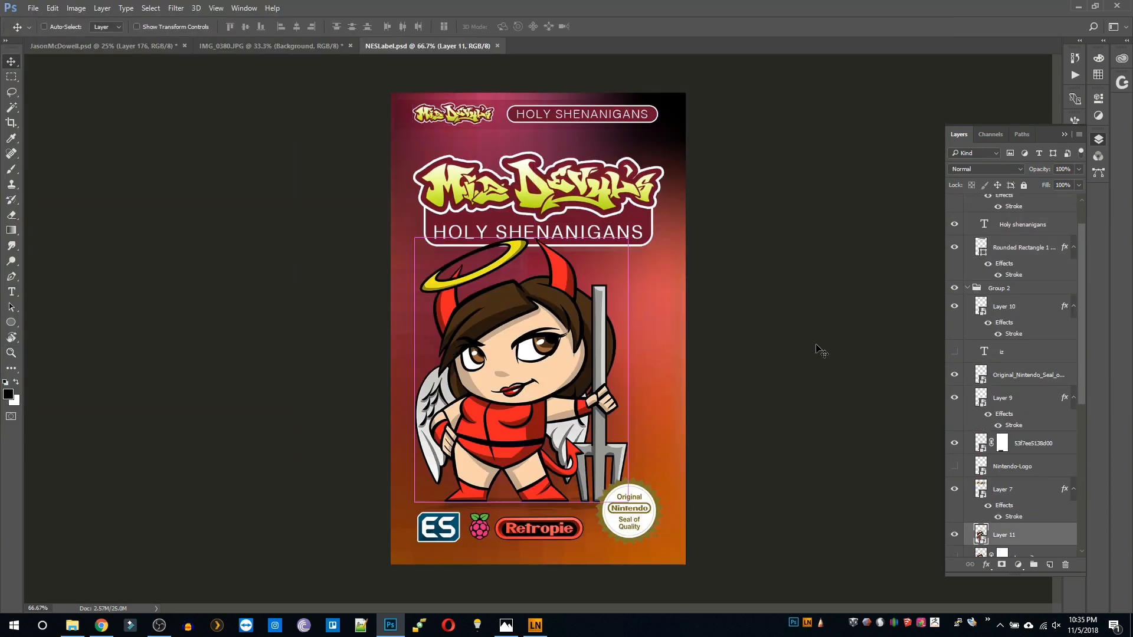
left_click(954, 534)
left_click(534, 189, "ctrl")
left_click(954, 489)
left_click(538, 232, "ctrl")
left_click(955, 545)
Hide the title's rounded rectangle and the coloured backdrop layers, leaving the plain grey label background.
left_click(605, 246, "ctrl")
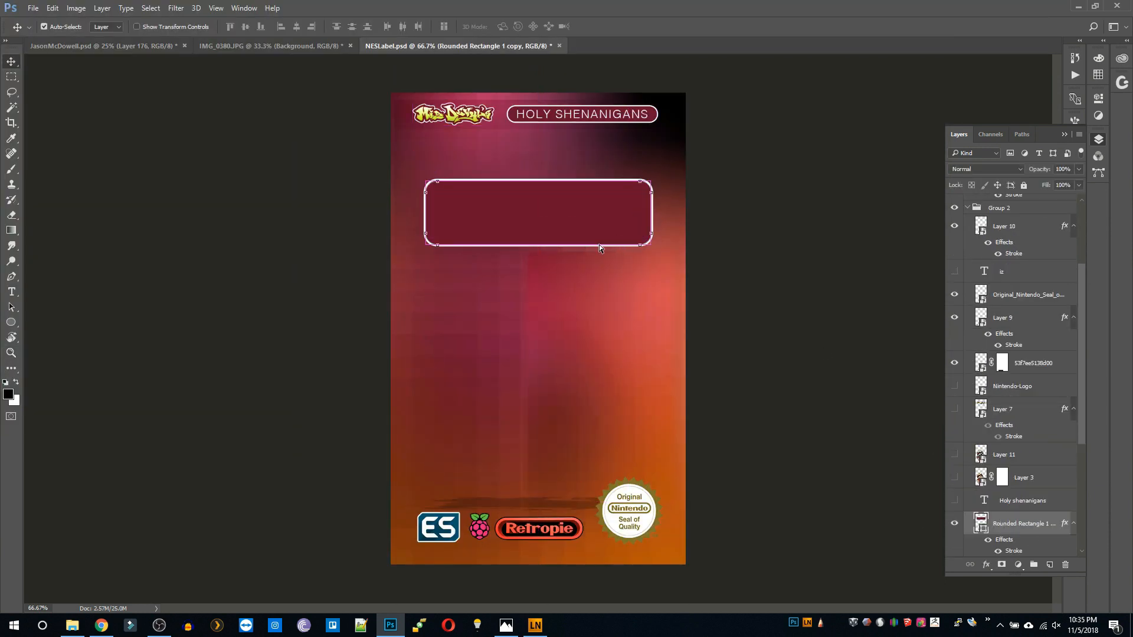
left_click(954, 523)
left_click(647, 281, "ctrl")
left_click(954, 542)
left_click(954, 524)
left_click(955, 524)
left_click_drag(955, 524, 954, 454)
scroll(1017, 405, "up", 3)
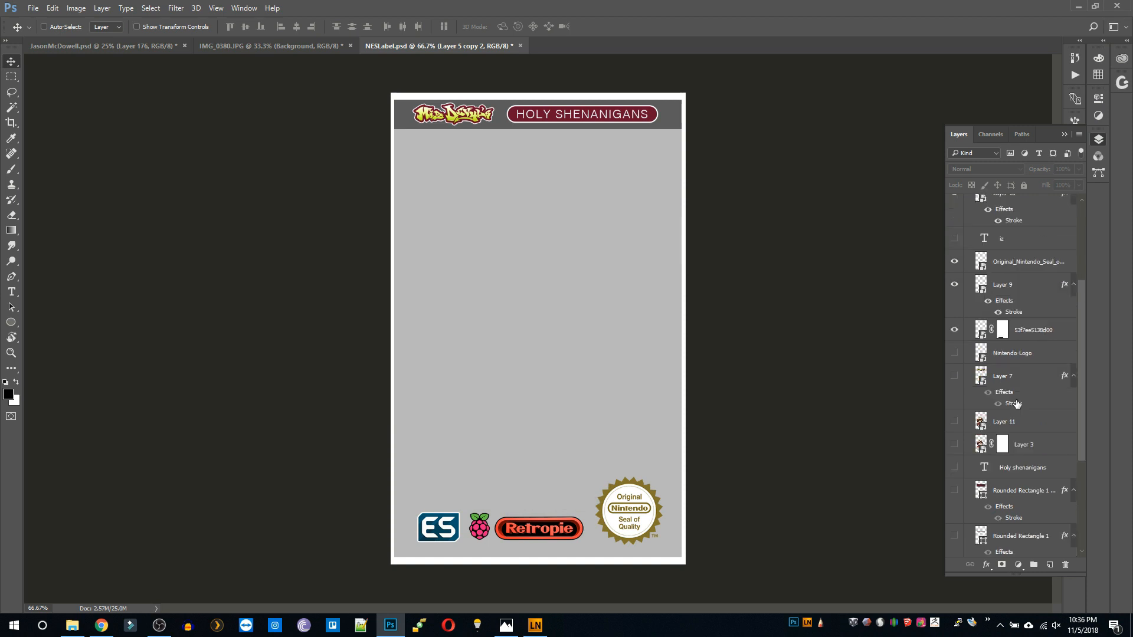
Hide the header title group and move Group 2 with the badges to the top of the layer stack.
left_click(955, 202)
left_click(995, 204)
left_click(955, 329)
left_click(954, 329)
left_click_drag(996, 331, 990, 200)
left_click_drag(990, 218, 1001, 196)
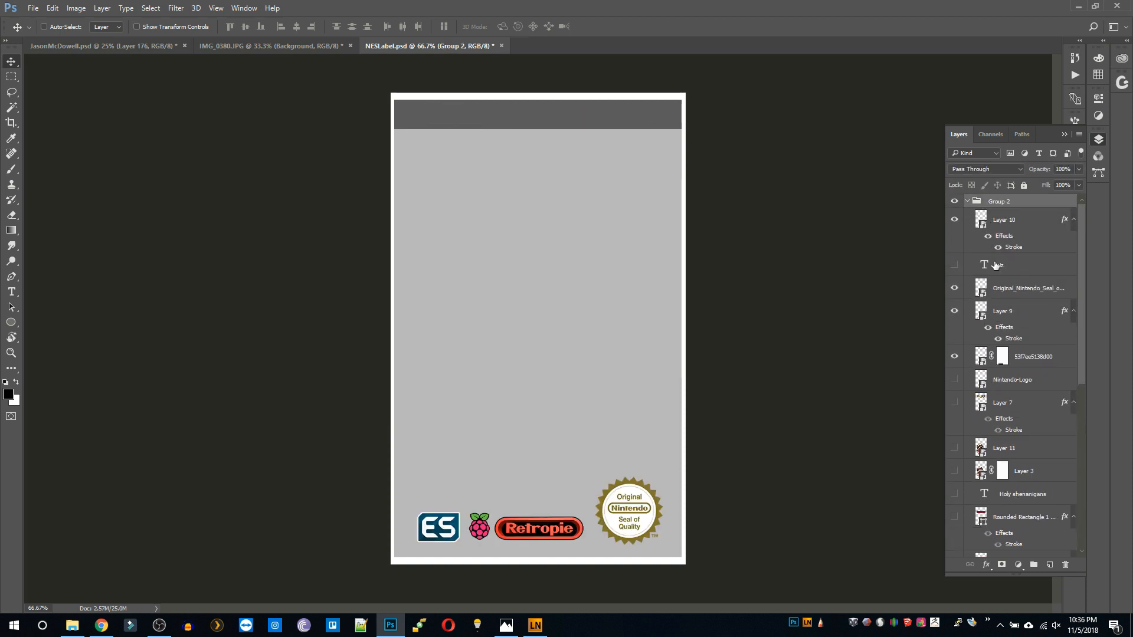
Collapse Group 2 and delete every layer and group between it and the Background.
left_click(968, 202)
left_click(996, 215)
left_click(1002, 418, "shift")
left_click_drag(1002, 418, 1065, 564)
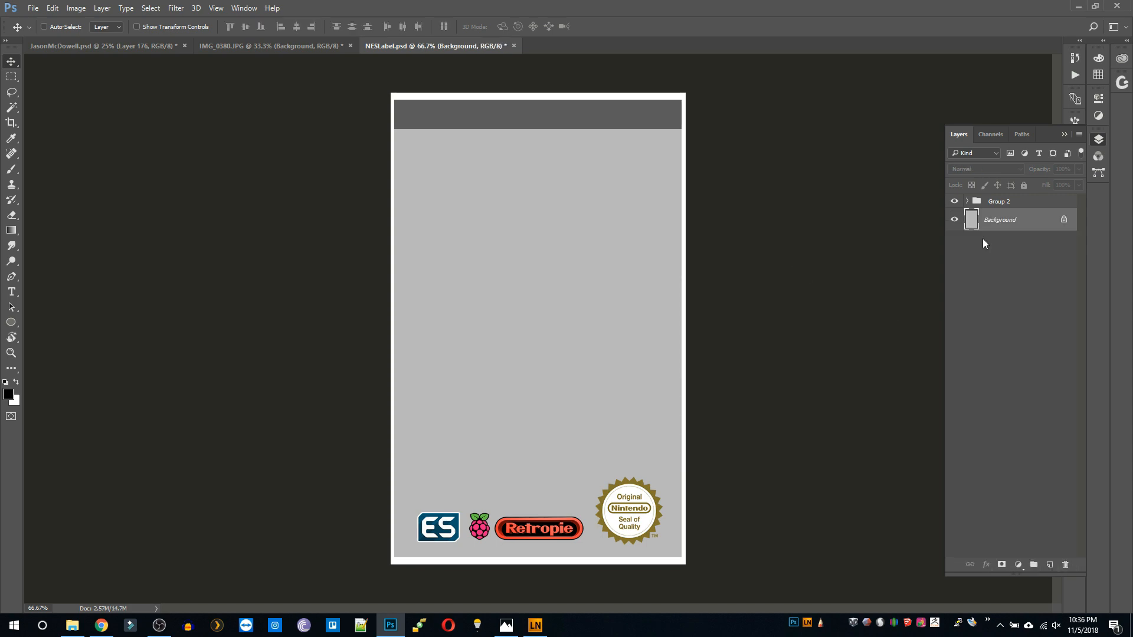
Switch to the fighter illustration, hide its white background and convert all the character layers into one smart object.
left_click(142, 46)
left_click(1024, 205)
scroll(1009, 413, "down", 2)
left_click(954, 546)
left_click(1029, 500)
scroll(1029, 499, "up", 2)
left_click(1029, 205, "shift")
right_click(1029, 205)
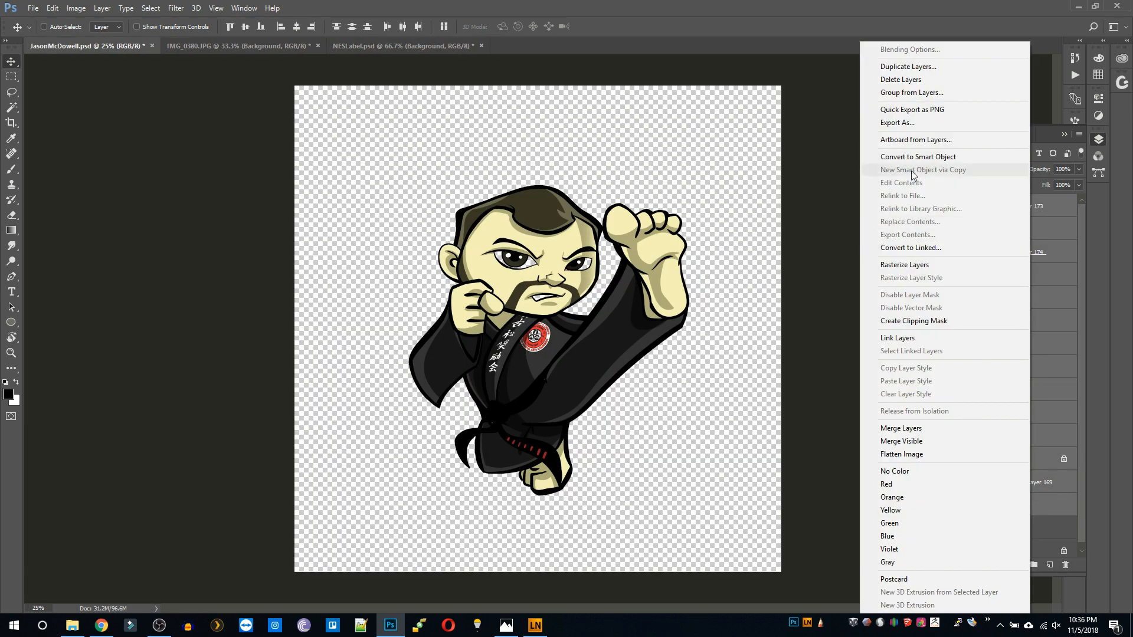
left_click(916, 157)
Bring the fighter smart object into NESLabel.psd and scale it down proportionally to fit the label's width.
left_click_drag(531, 342, 543, 314)
key("ctrl+t")
left_click(166, 26)
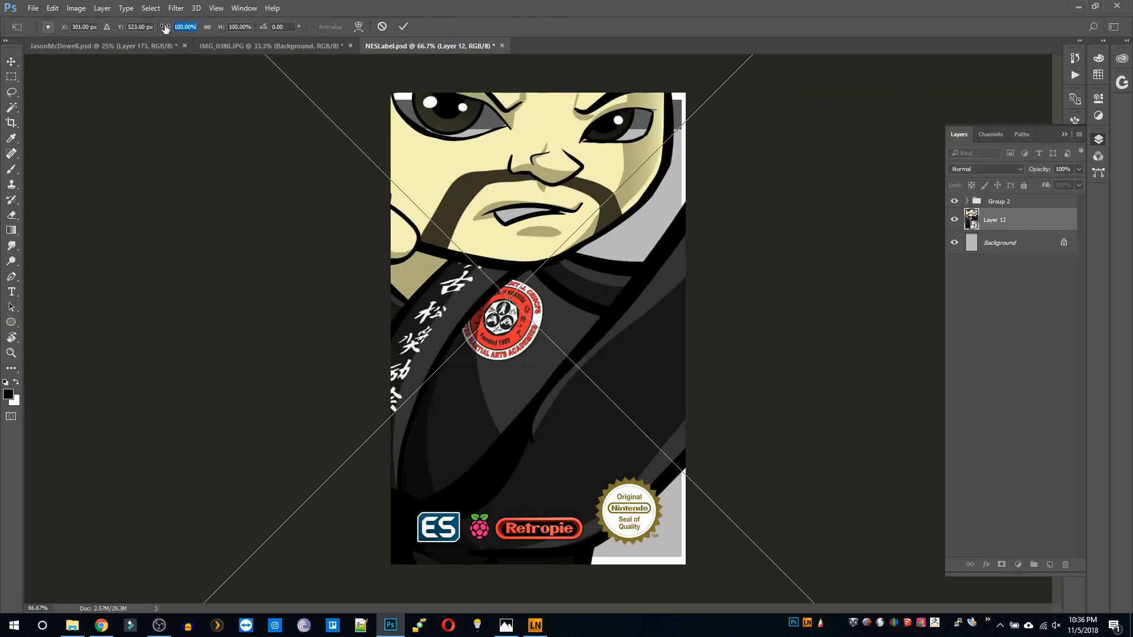
key("shift+Down")
key("shift+Down")
key("shift+Down")
key("shift+Down")
key("shift+Down")
key("shift+Down")
key("shift+Down")
key("shift+Up")
key("Down")
key("Down")
key("Down")
key("Down")
key("Down")
key("Down")
key("Down")
key("Return")
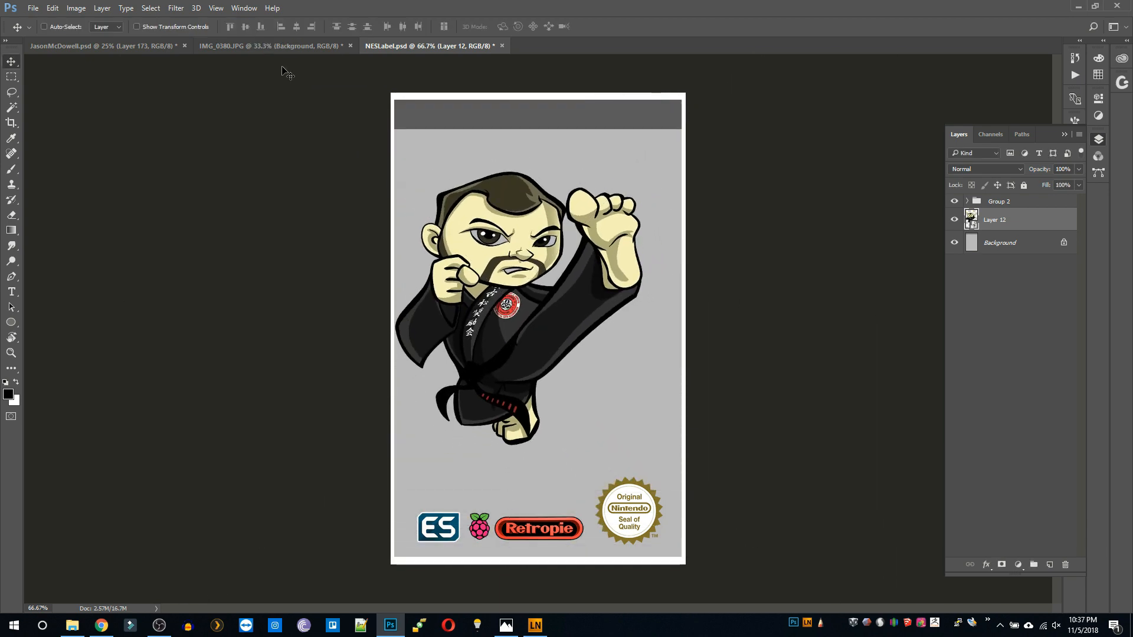
Move the fighter slightly up on the label and rotate it a few degrees clockwise.
mouse_move(564, 332)
left_mouse_down()
mouse_move(587, 375)
mouse_move(560, 318)
left_mouse_up()
key("ctrl+t")
left_click_drag(795, 260, 800, 291)
key("Return")
Open the fighter smart object's contents and add a new layer at the bottom of its layer stack.
double_click(973, 226)
key("z")
left_click(536, 295)
left_click(536, 295)
left_click(535, 295)
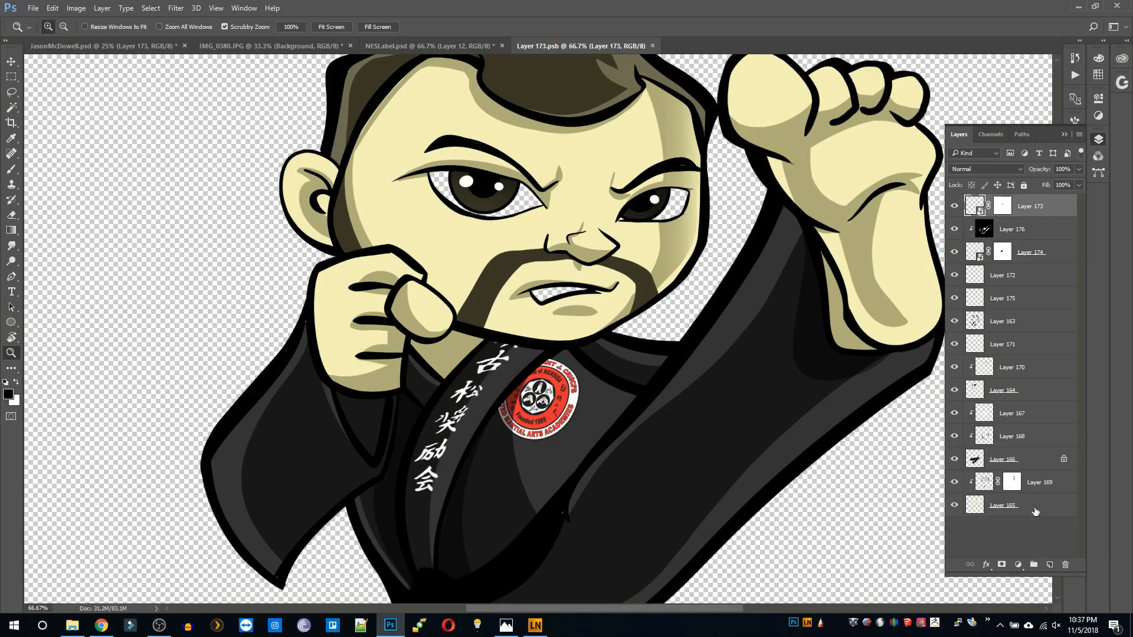
left_click(1035, 510)
left_click(1048, 564)
left_click_drag(980, 506, 957, 525)
Lasso the transparent areas of the eyes and teeth, fill them with white, and save and close the smart object.
key("x")
key("l")
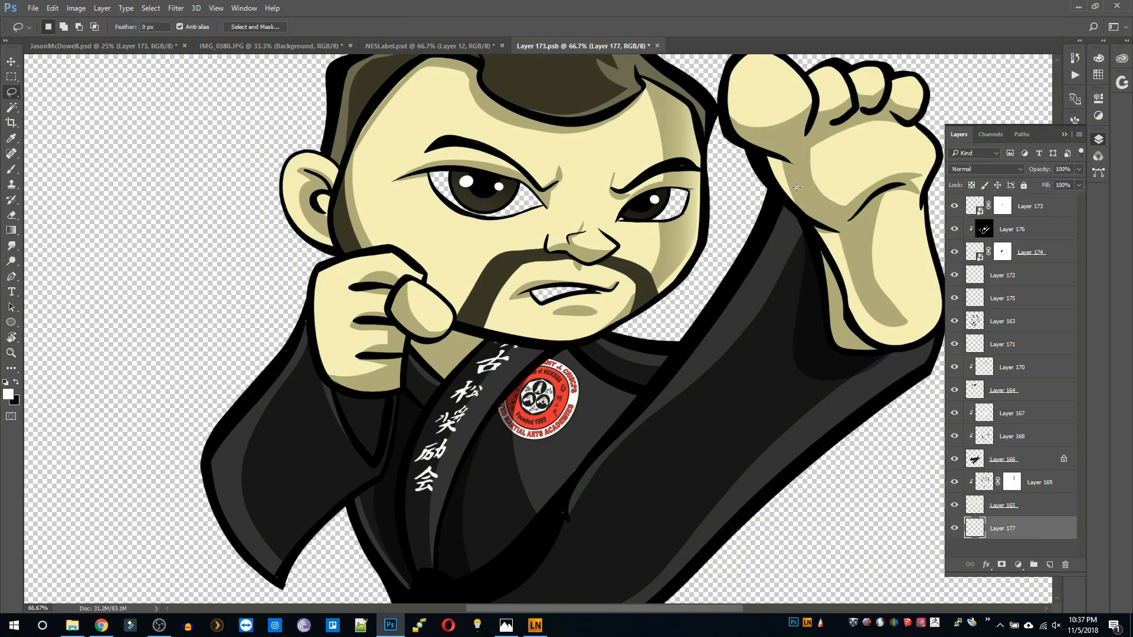
left_click_drag(693, 129, 620, 129)
key("alt+BackSpace")
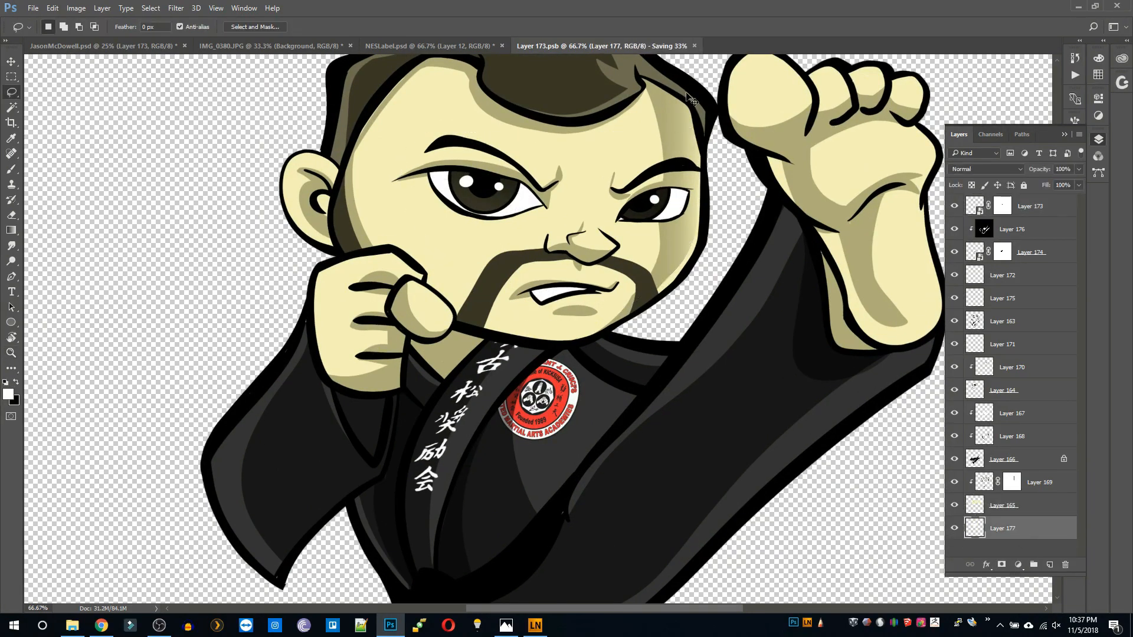
key("ctrl+w")
key("z")
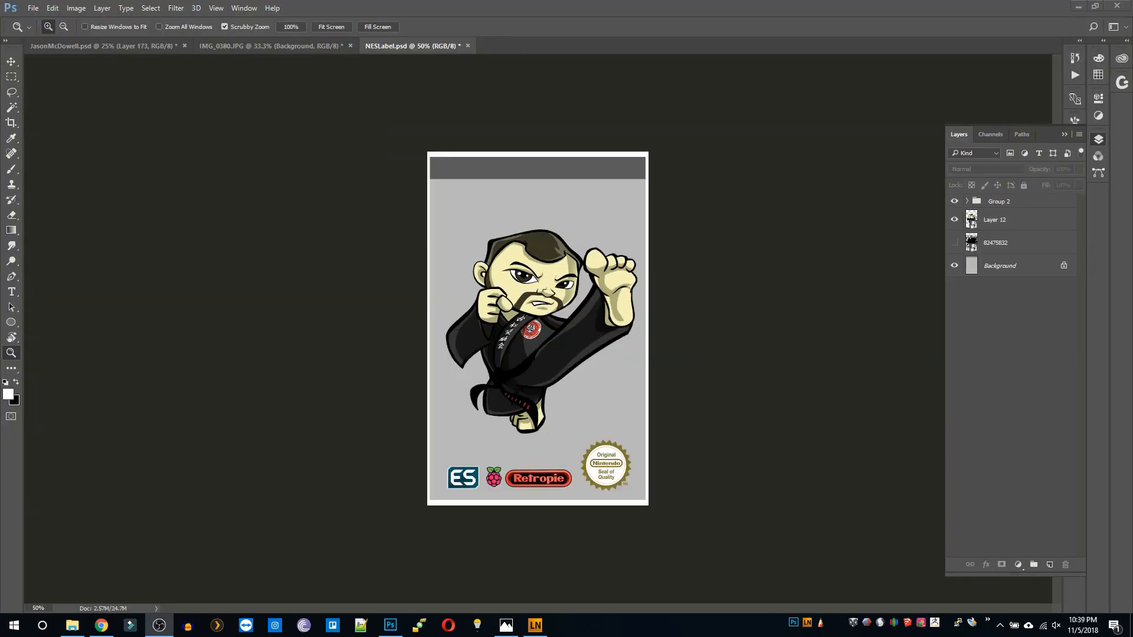
Show the faded stone rubble layer 82475832 and add a new layer above it for inking.
left_click(954, 242)
key("ctrl+1")
left_click(989, 243)
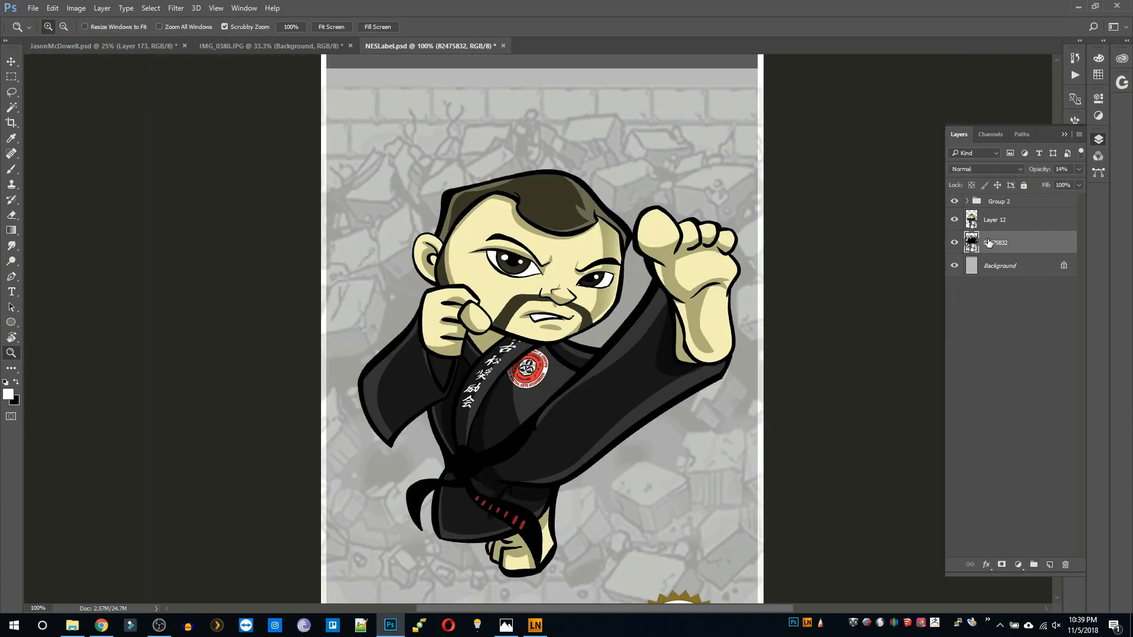
left_click(1049, 564)
Ink the front faces and lower edges of the cube-shaped stone beside the standing foot with a thin black brush.
key("b")
key("x")
key("z")
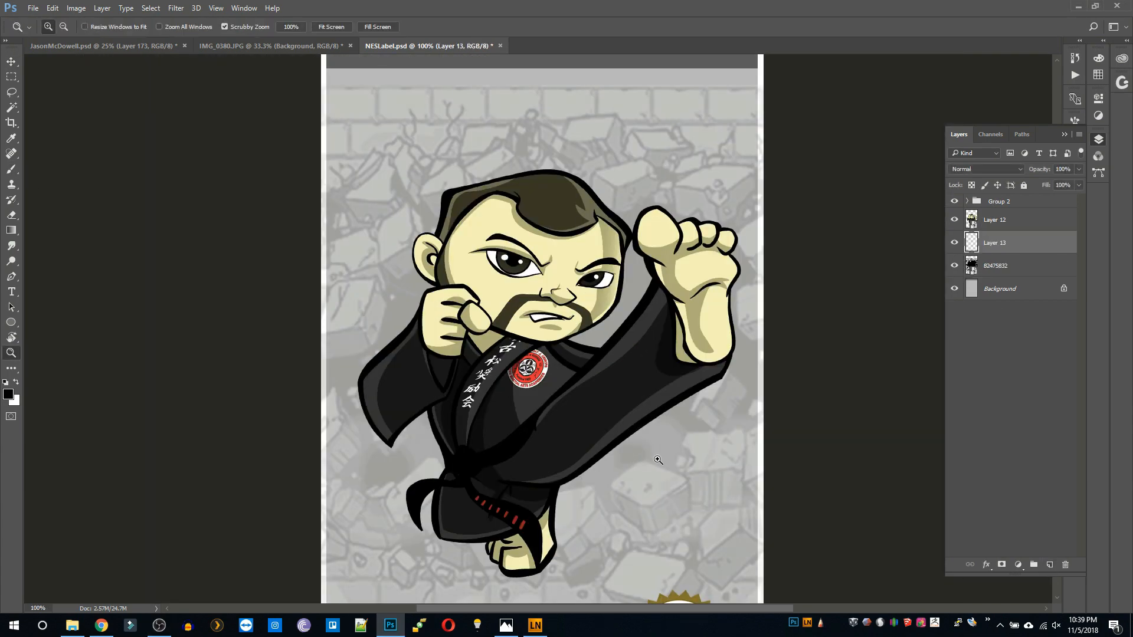
left_click(614, 446)
left_click(608, 442)
key("b")
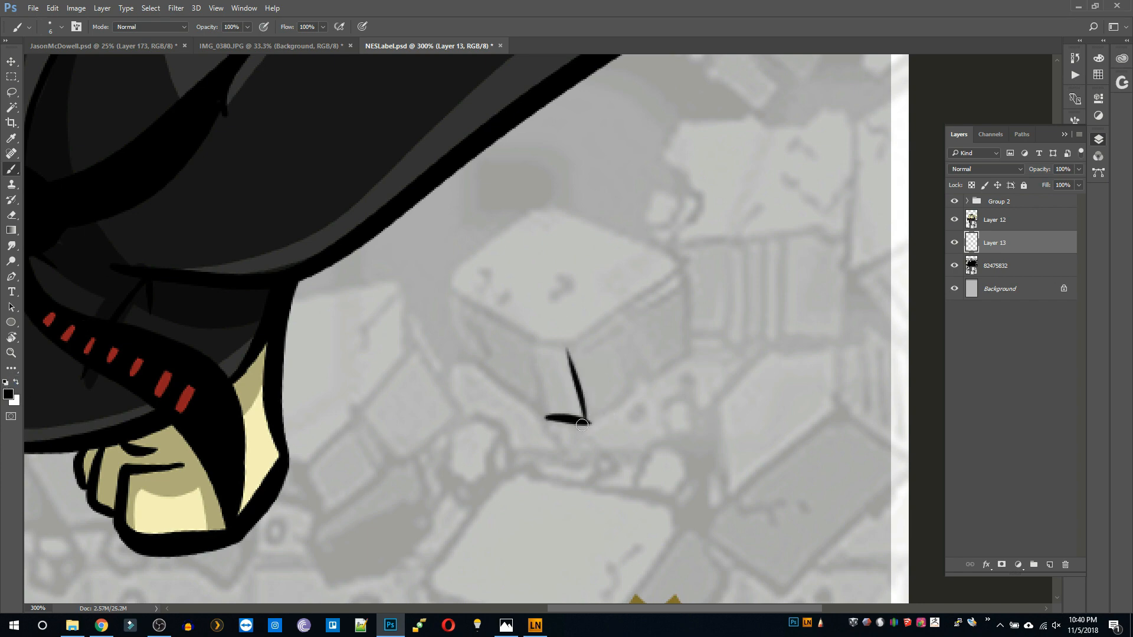
left_click_drag(587, 422, 679, 353)
left_click_drag(534, 360, 546, 417)
left_click_drag(534, 341, 555, 343)
left_click_drag(566, 347, 666, 275)
left_click_drag(684, 262, 684, 328)
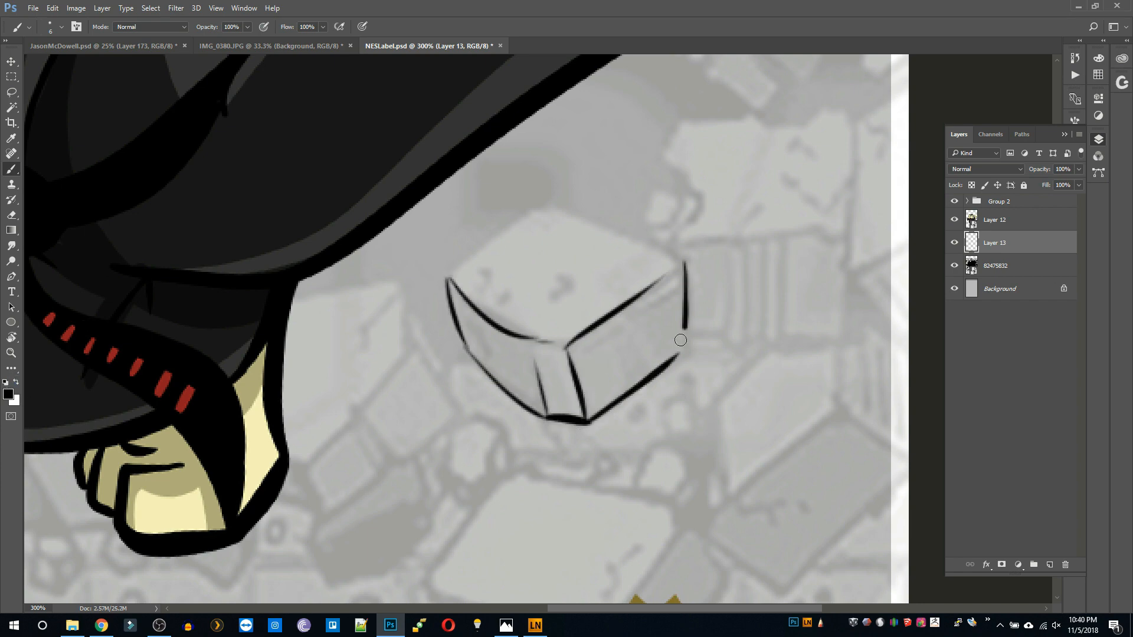
Rotate the canvas view and ink the cube-shaped stone's remaining side and rear top edges.
key("r")
left_click_drag(656, 224, 671, 379)
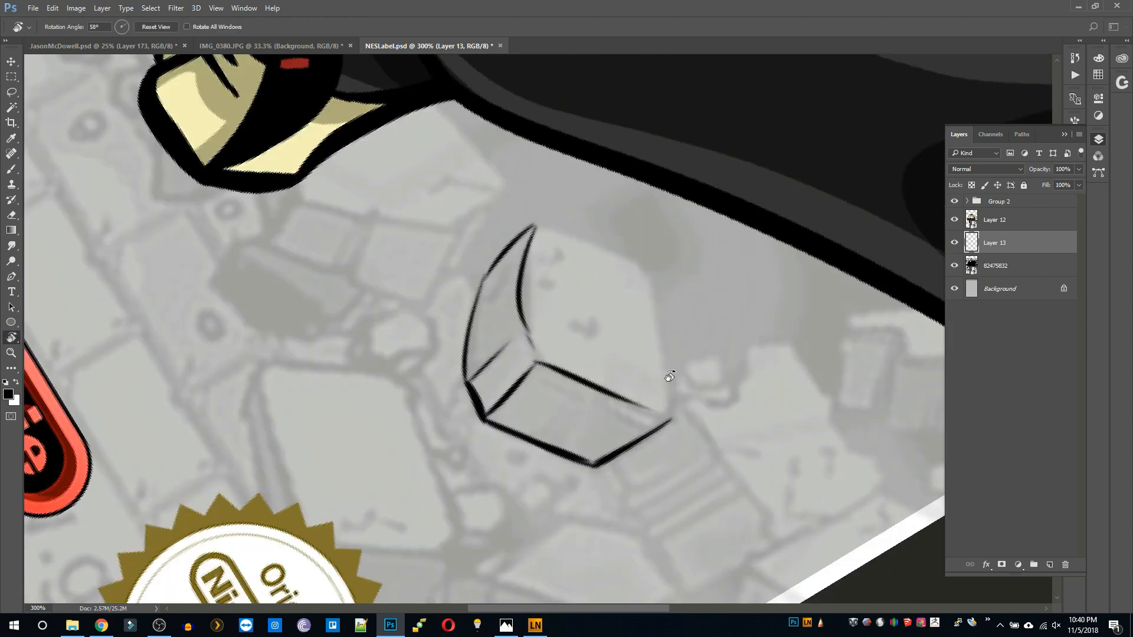
key("b")
left_click_drag(670, 421, 646, 261)
Restore the upright view and ink the chipped, grooved stone block to the right of the cube-shaped stone.
key("r")
mouse_move(627, 361)
left_mouse_down()
mouse_move(758, 246)
mouse_move(767, 259)
left_mouse_up()
key("b")
left_click_drag(689, 332, 820, 368)
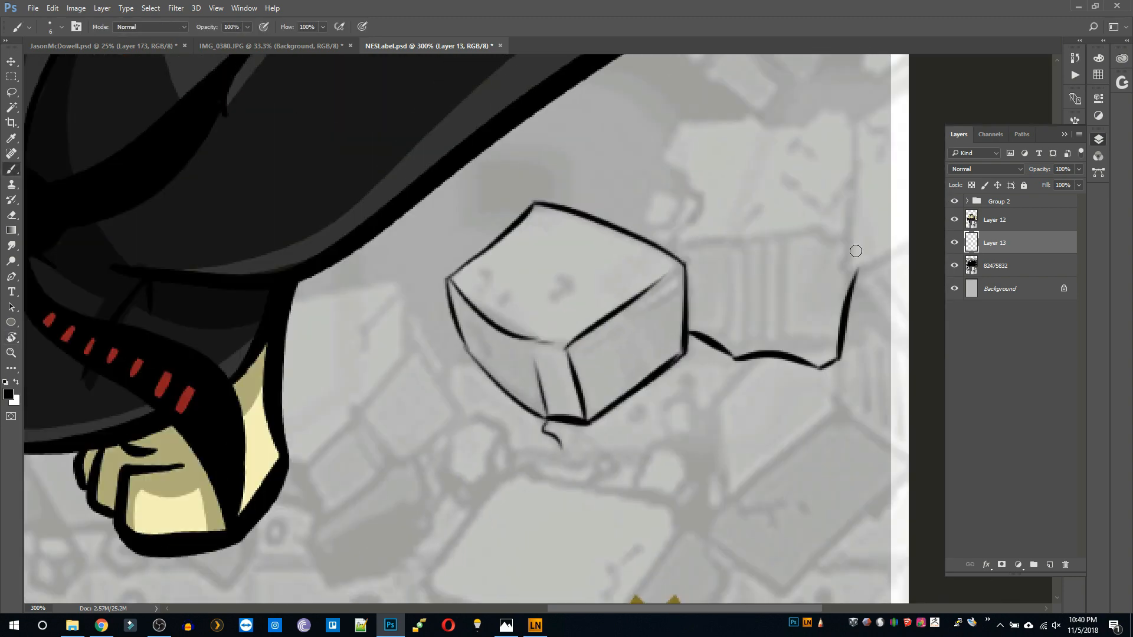
left_click_drag(859, 270, 664, 242)
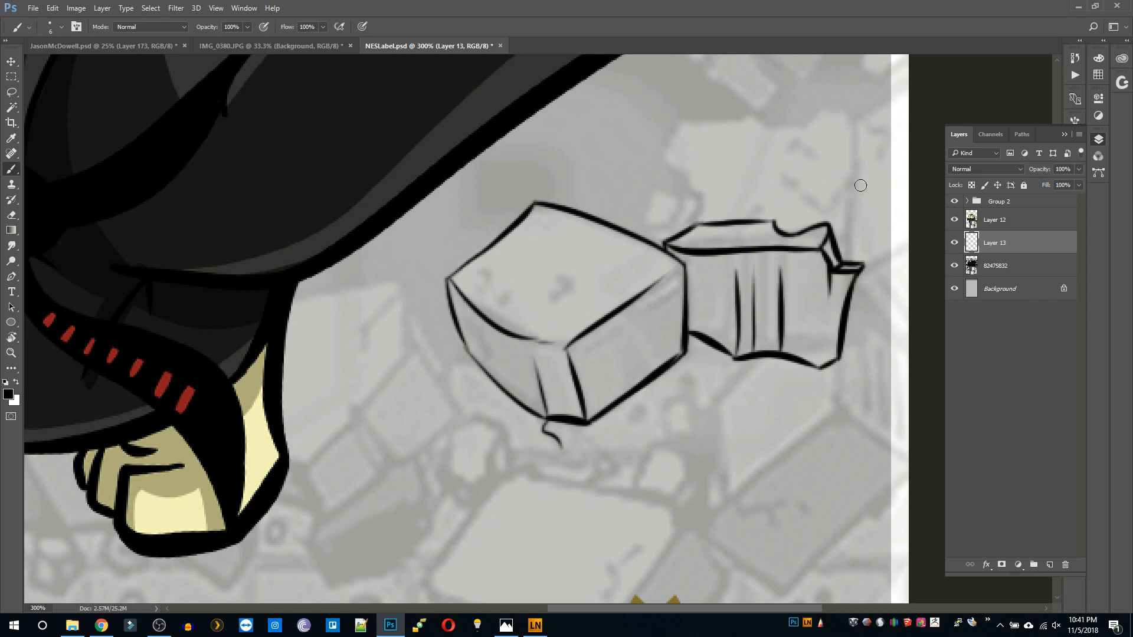
Ink the small stone fragment and the large cracked slab below the two stone blocks.
left_click_drag(665, 401, 669, 422)
left_click_drag(736, 437, 752, 363)
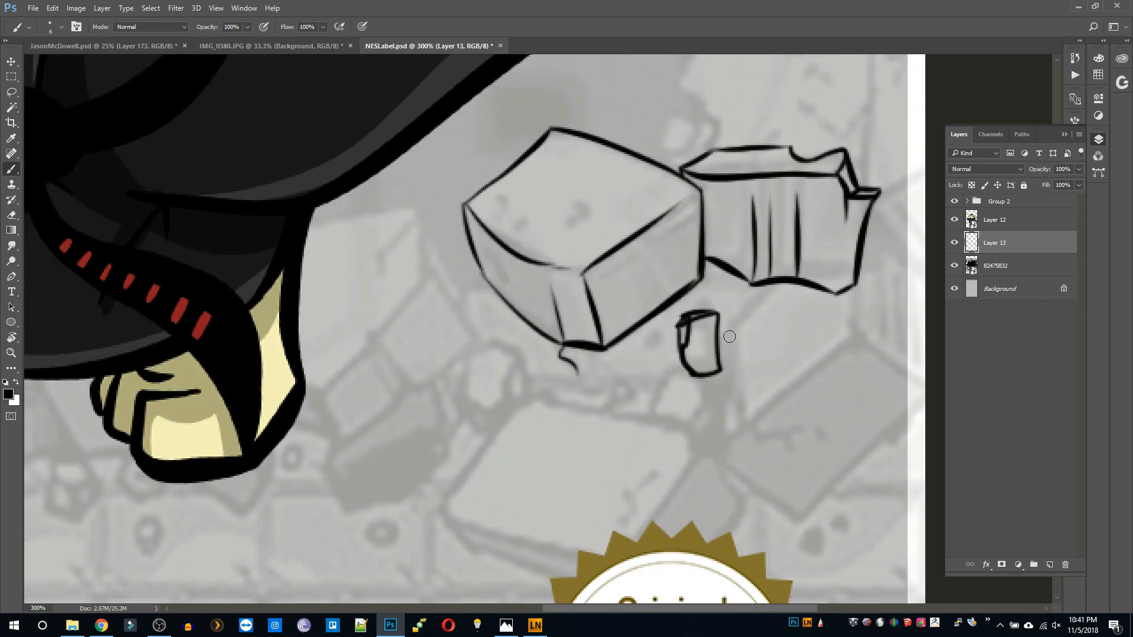
mouse_move(719, 453)
left_mouse_down()
mouse_move(905, 413)
mouse_move(861, 337)
left_mouse_up()
left_click_drag(858, 334, 924, 394)
left_click_drag(747, 435, 799, 456)
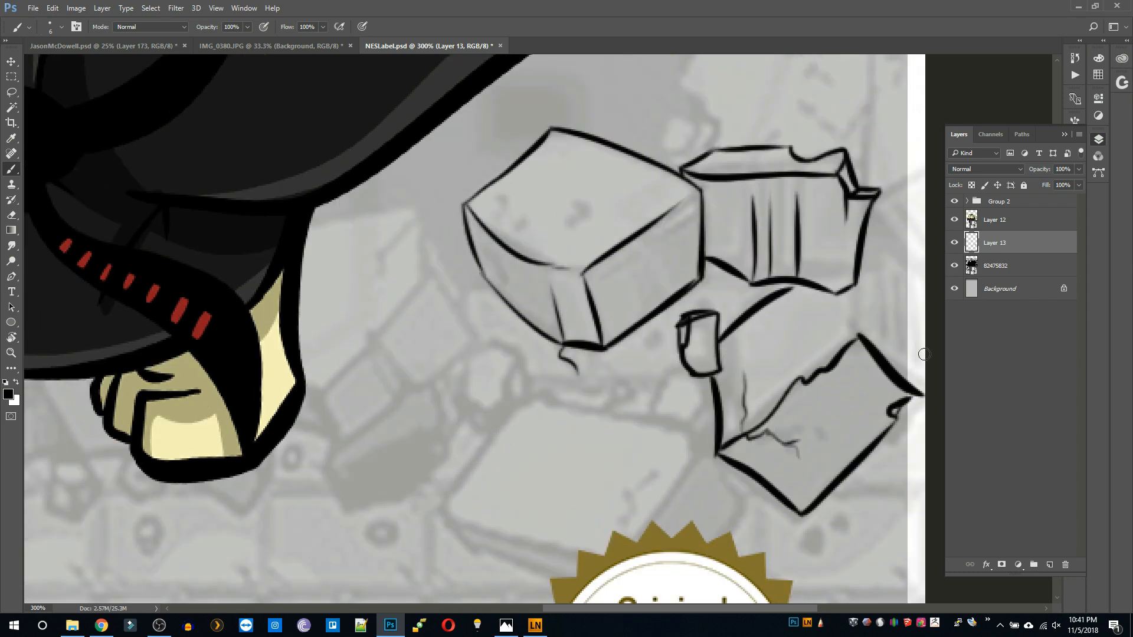
Hide Group 2 and ink the outline, side faces and surface cracks of the large flat slab below the cube-shaped stone.
left_click_drag(858, 299, 858, 341)
left_click_drag(678, 413, 779, 332)
left_click_drag(773, 282, 755, 328)
mouse_move(809, 340)
left_mouse_down()
mouse_move(640, 313)
mouse_move(543, 418)
left_mouse_up()
left_click_drag(543, 419, 693, 475)
left_click(954, 201)
mouse_move(809, 342)
left_mouse_down()
mouse_move(840, 422)
mouse_move(781, 516)
mouse_move(574, 468)
left_mouse_up()
left_click_drag(628, 357, 672, 429)
Ink the small upright stone and the narrow tilted block beside the large flat slab.
mouse_move(574, 270)
left_mouse_down()
mouse_move(630, 313)
mouse_move(588, 356)
left_mouse_up()
left_click_drag(437, 364, 531, 302)
mouse_move(432, 393)
left_mouse_down()
mouse_move(542, 355)
mouse_move(540, 387)
left_mouse_up()
left_click_drag(431, 396, 530, 407)
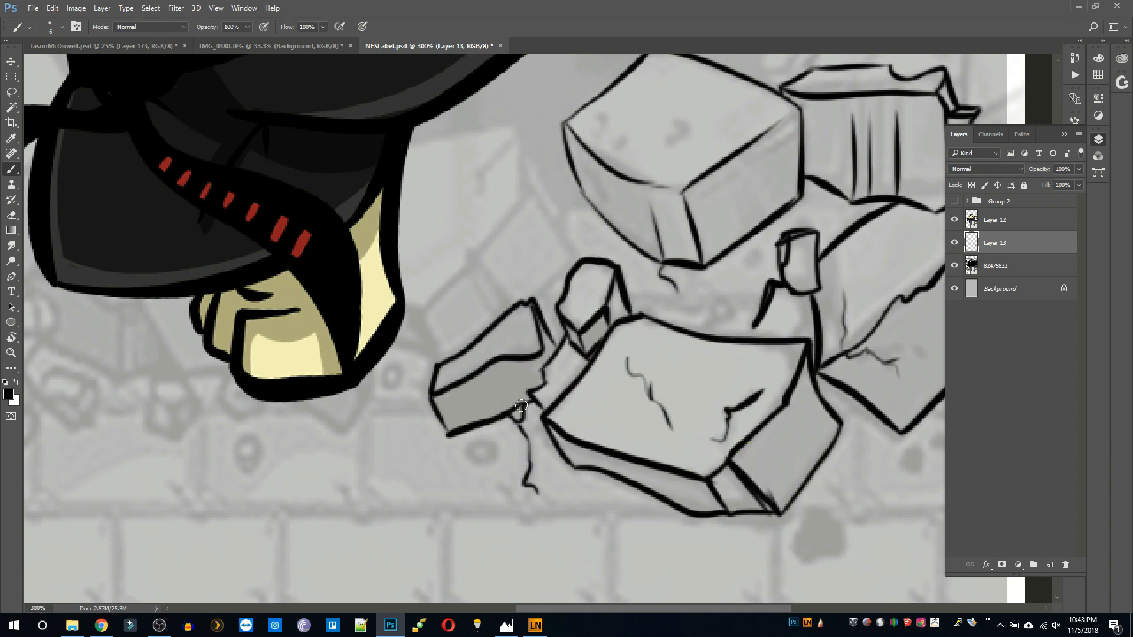
left_click_drag(498, 361, 540, 406)
Ink the small fragment above the flat slab and the pointed, angular stones beside the cube-shaped stone.
left_click_drag(772, 332, 793, 395)
left_click_drag(545, 255, 602, 316)
left_click_drag(537, 199, 589, 312)
left_click_drag(495, 267, 535, 198)
left_click_drag(541, 271, 484, 323)
left_click_drag(485, 303, 517, 386)
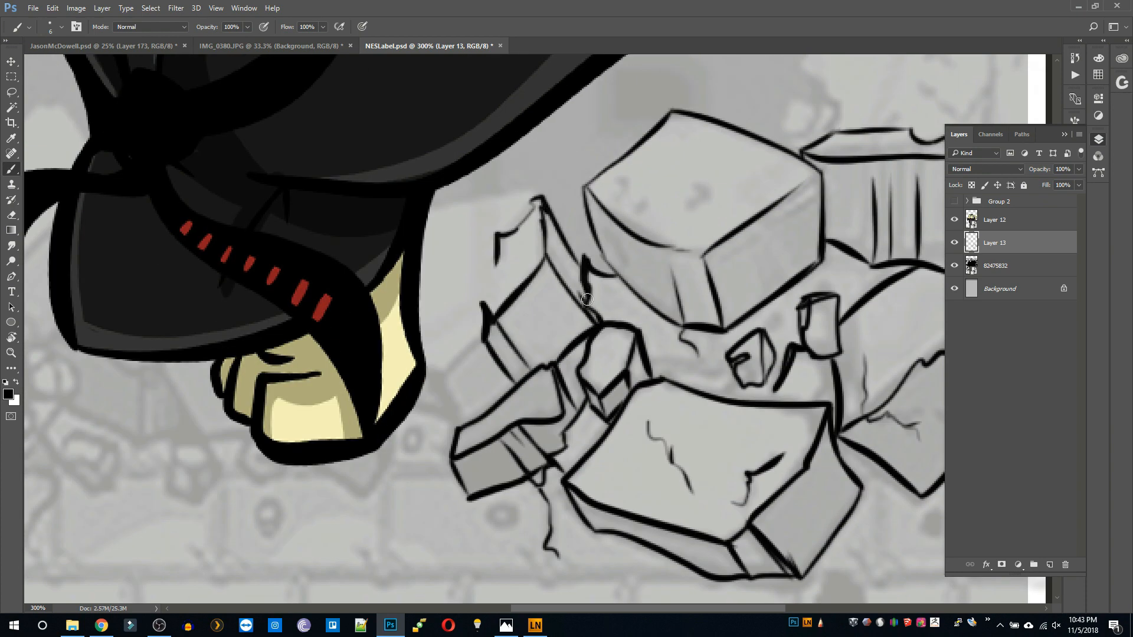
left_click_drag(587, 299, 583, 308)
Hide the fighter on Layer 12 and ink the large angular stone that was behind the standing foot.
left_click_drag(485, 343, 453, 370)
left_click_drag(453, 371, 465, 419)
left_click(954, 220)
left_click_drag(321, 341, 453, 371)
left_click_drag(390, 206, 300, 324)
left_click_drag(407, 221, 513, 201)
left_click_drag(301, 328, 457, 423)
Ink the long block adjoining the large angular stone and the small faceted stone beneath them.
left_click_drag(348, 254, 741, 299)
left_click_drag(689, 304, 664, 361)
left_click_drag(688, 304, 718, 299)
left_click_drag(717, 300, 721, 326)
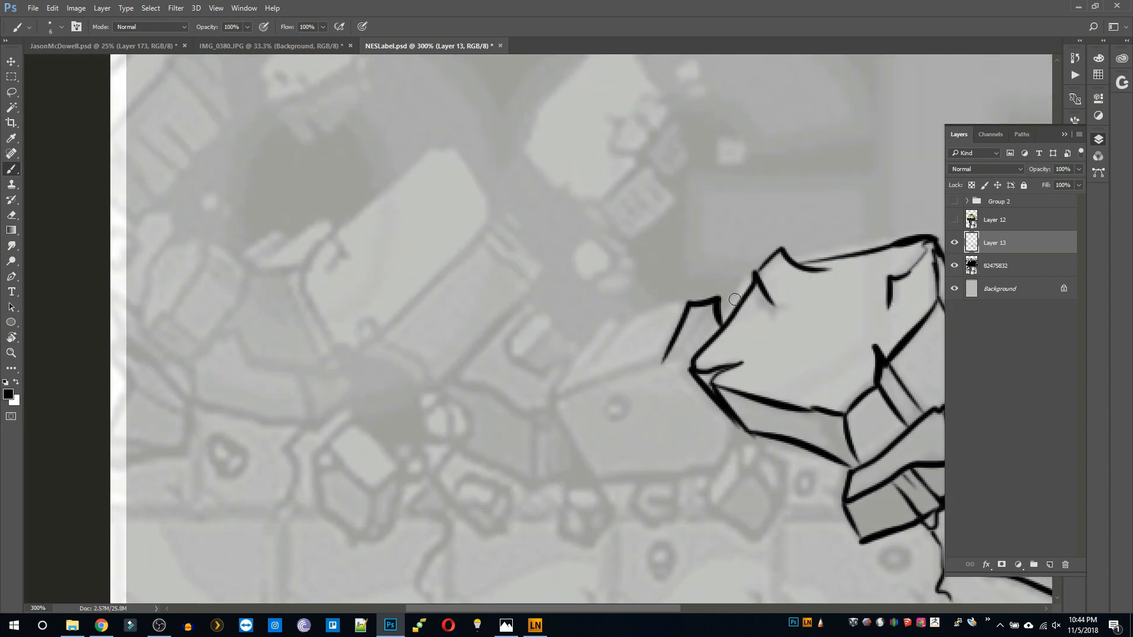
left_click_drag(555, 395, 690, 298)
left_click_drag(555, 396, 607, 485)
left_click_drag(607, 485, 752, 433)
left_click_drag(712, 473, 755, 541)
left_click_drag(716, 500, 775, 509)
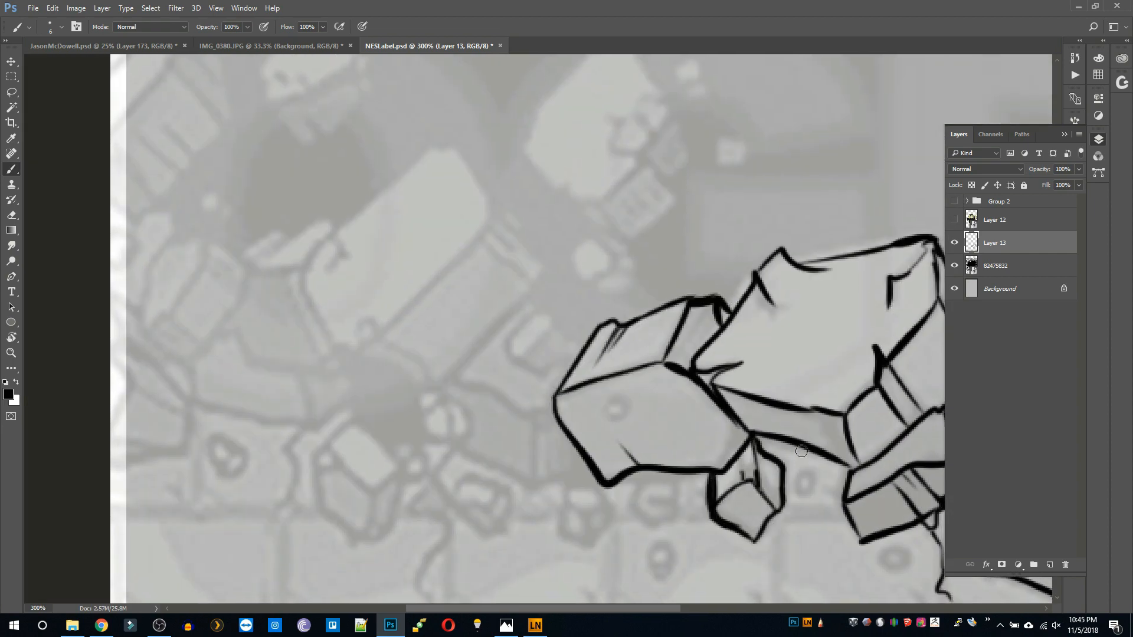
Ink the low rounded block with a grooved side next to the long block.
left_click_drag(554, 460, 714, 388)
left_click_drag(646, 313, 683, 344)
left_click_drag(684, 344, 686, 409)
left_click_drag(612, 308, 649, 314)
left_click_drag(611, 308, 738, 287)
mouse_move(606, 323)
left_mouse_down()
mouse_move(615, 374)
mouse_move(687, 409)
left_mouse_up()
Ink the loose stones below the low grooved block: the small faceted piece, the round rock and the chipped cube.
left_click_drag(624, 373, 644, 462)
left_click_drag(617, 404, 668, 453)
left_click_drag(732, 411, 782, 440)
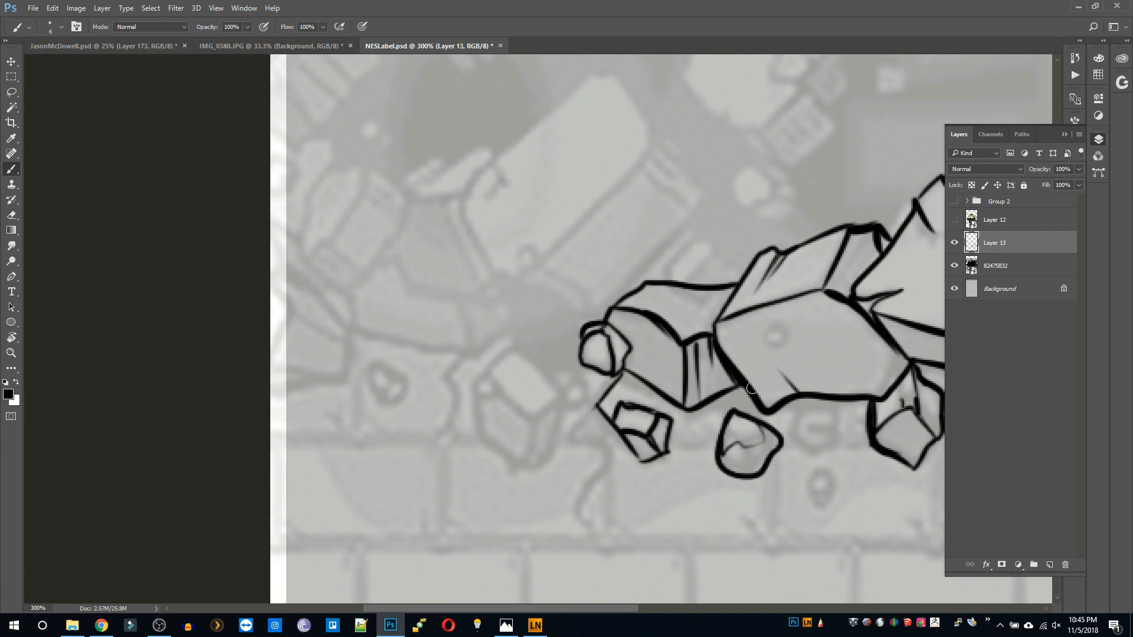
mouse_move(517, 345)
left_mouse_down()
mouse_move(532, 420)
mouse_move(527, 472)
left_mouse_up()
left_click_drag(561, 401, 527, 472)
Ink the long tilted slab with its broken, grooved end and the small stone wedged behind the low block.
left_click_drag(551, 276, 508, 378)
mouse_move(579, 170)
left_mouse_down()
mouse_move(607, 251)
mouse_move(415, 315)
left_mouse_up()
left_click_drag(582, 166, 660, 295)
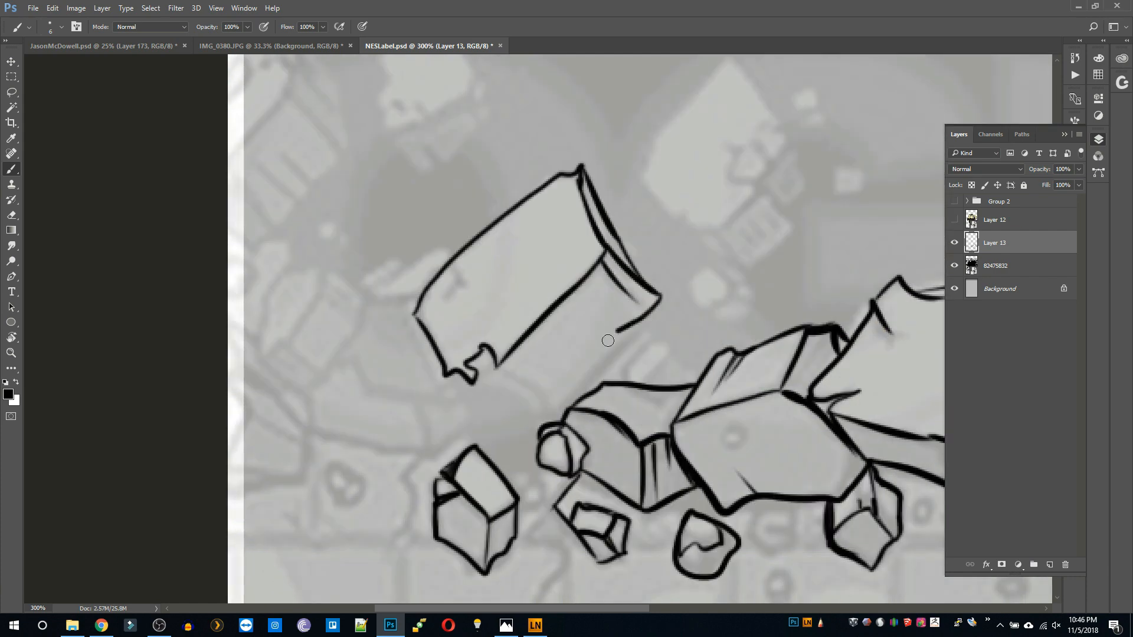
left_click_drag(610, 336, 566, 419)
left_click_drag(498, 365, 538, 417)
left_click_drag(446, 375, 522, 428)
left_click_drag(484, 353, 511, 392)
left_click_drag(650, 321, 676, 387)
left_click_drag(624, 348, 657, 364)
Ink the cracked stone adjoining the lower end of the long tilted slab.
left_click_drag(420, 300, 341, 347)
left_click_drag(341, 347, 459, 404)
left_click_drag(373, 301, 401, 330)
left_click_drag(345, 348, 389, 358)
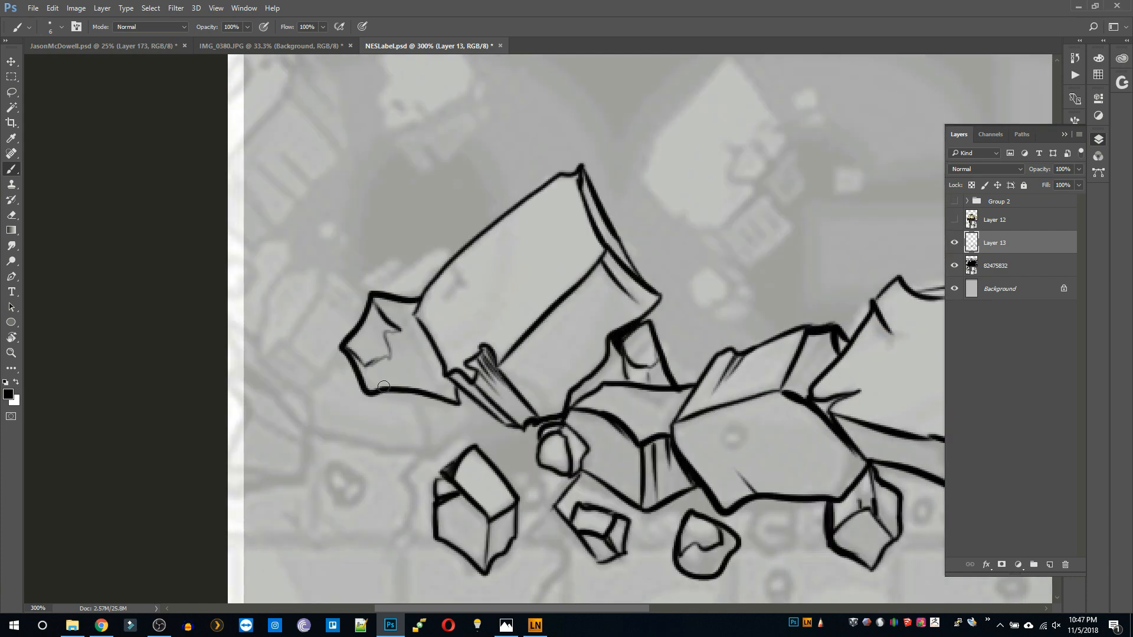
left_click_drag(444, 397, 457, 387)
Ink the jagged upright stone beside the cracked stone and the broken piece beneath it.
left_click_drag(333, 257, 265, 357)
mouse_move(334, 260)
left_mouse_down()
mouse_move(367, 303)
mouse_move(265, 357)
left_mouse_up()
left_click_drag(284, 343, 322, 376)
left_click_drag(268, 357, 314, 384)
left_click_drag(333, 276, 349, 301)
left_click_drag(346, 360, 315, 381)
left_click_drag(316, 384, 306, 424)
Ink the long wedge-shaped stone cut off by the label's left edge.
left_click_drag(228, 352, 300, 408)
left_click_drag(228, 367, 313, 447)
left_click_drag(244, 407, 313, 449)
left_click_drag(314, 448, 306, 475)
left_click_drag(229, 467, 306, 475)
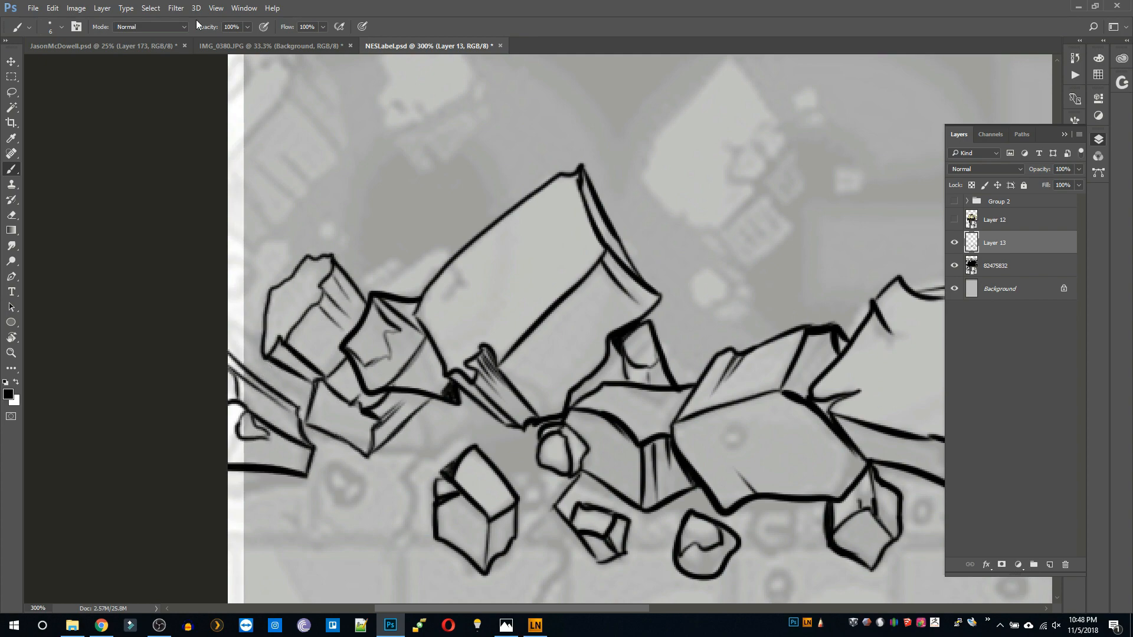
Ink the jagged crack line and adjoining edges below the left rubble pile.
left_click_drag(418, 411, 429, 458)
left_click_drag(379, 451, 428, 454)
left_click_drag(490, 416, 429, 459)
left_click_drag(429, 462, 405, 538)
left_click_drag(407, 534, 387, 541)
left_click_drag(336, 502, 376, 472)
left_click_drag(376, 472, 340, 510)
Ink the falling notched block, the small fragment above it and the cracked block at the label's right edge.
key("z")
left_click(954, 219)
left_click(954, 219)
key("b")
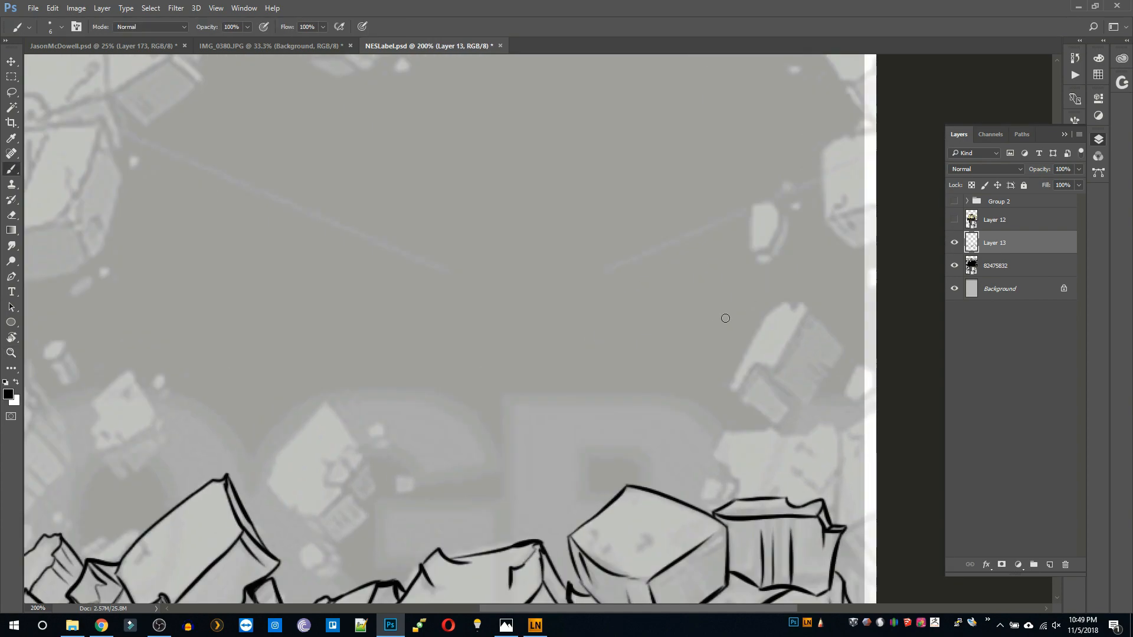
left_click_drag(785, 303, 724, 390)
left_click_drag(807, 298, 794, 405)
left_click_drag(763, 199, 756, 255)
left_click_drag(871, 114, 828, 146)
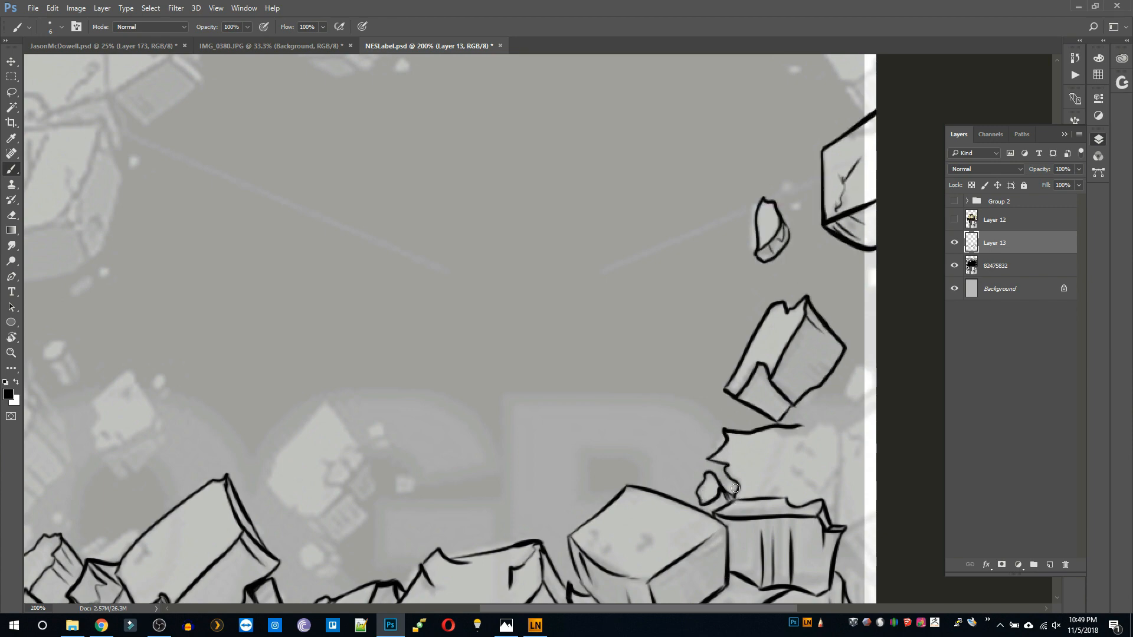
Ink the chipped stone above the grooved block and the partial stones along the label's right edge.
left_click_drag(790, 444, 810, 433)
left_click_drag(874, 368, 848, 393)
left_click_drag(847, 392, 874, 408)
left_click_drag(844, 427, 876, 415)
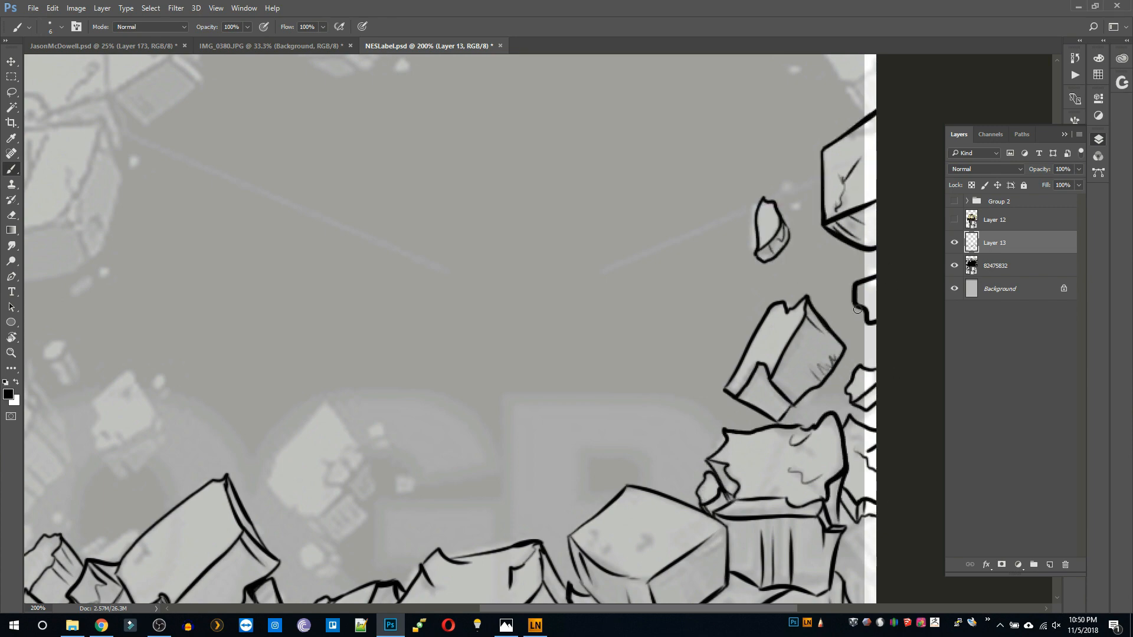
left_click_drag(867, 323, 876, 337)
Ink the jagged cracked stone and the small fragment above the cracked block at the label's right edge.
left_click_drag(838, 148, 821, 317)
left_click_drag(801, 209, 822, 258)
left_click_drag(821, 259, 860, 242)
left_click_drag(845, 145, 860, 147)
left_click_drag(860, 117, 859, 140)
Ink the small faceted stone and the scattered falling pebbles near the label's right edge.
left_click_drag(731, 188, 748, 224)
left_click_drag(742, 185, 749, 223)
left_click_drag(732, 198, 748, 220)
left_click_drag(789, 190, 788, 190)
left_click_drag(780, 233, 779, 234)
left_click_drag(766, 362, 783, 353)
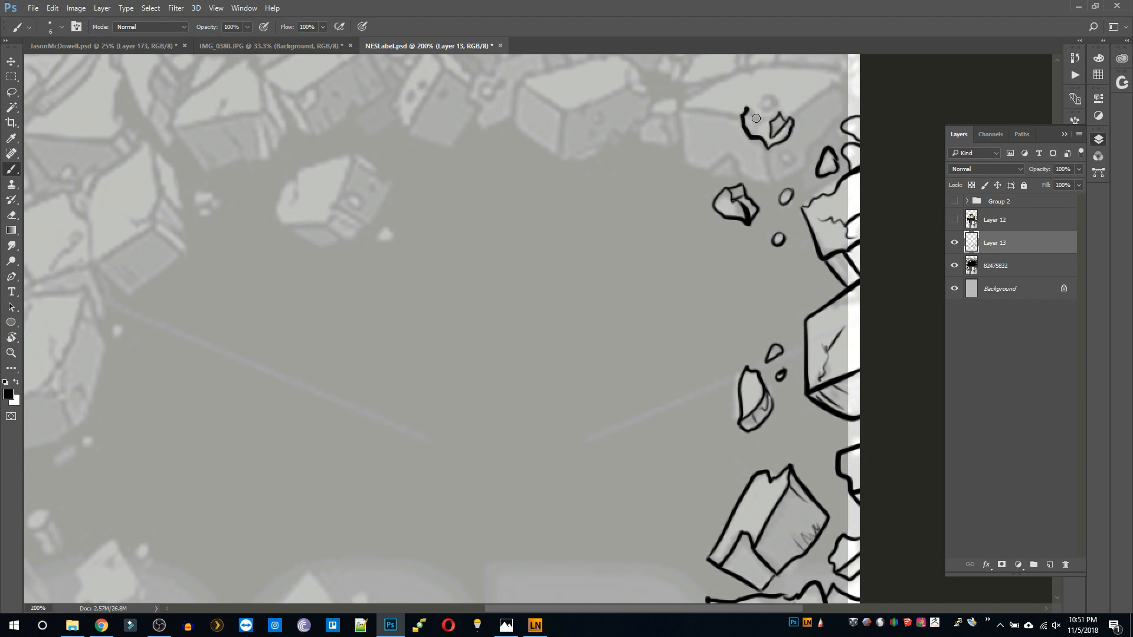
Ink the large upper-right block with its chipped lower edge and surface hole.
left_click_drag(844, 78, 858, 115)
left_click_drag(743, 114, 682, 108)
left_click_drag(682, 109, 687, 163)
left_click_drag(687, 162, 773, 181)
left_click_drag(683, 107, 753, 66)
left_click_drag(753, 66, 844, 76)
left_click_drag(763, 96, 786, 97)
Ink the wide block and the box-shaped block next to the large upper-right block.
left_click_drag(824, 128, 849, 255)
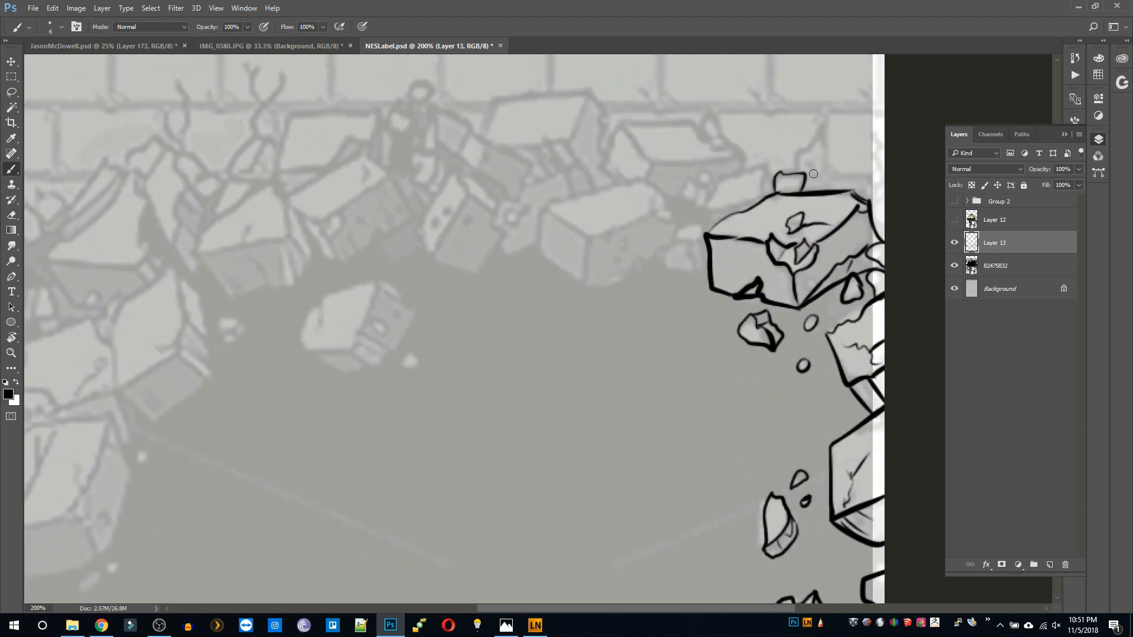
left_click_drag(735, 145, 622, 125)
left_click_drag(622, 127, 744, 158)
mouse_move(621, 134)
left_mouse_down()
mouse_move(604, 167)
mouse_move(675, 227)
left_mouse_up()
left_click_drag(546, 206, 592, 240)
left_click_drag(544, 209, 593, 289)
left_click_drag(594, 290, 673, 230)
Ink the sloping side and grooved lower edge of the tall block behind the box-shaped block.
left_click_drag(684, 157, 776, 273)
left_click_drag(683, 209, 661, 258)
left_click_drag(682, 209, 702, 243)
left_click_drag(654, 257, 692, 305)
left_click_drag(702, 243, 696, 273)
left_click_drag(659, 258, 617, 264)
left_click_drag(619, 264, 647, 293)
Ink the jagged, cracked stone beside the box-shaped block and the edges adjoining it.
left_click_drag(566, 252, 659, 287)
left_click_drag(658, 288, 667, 314)
left_click_drag(612, 300, 587, 336)
left_click_drag(587, 336, 599, 372)
left_click_drag(599, 372, 634, 367)
left_click_drag(633, 318, 601, 335)
Ink the remaining left and top edges of the tall block behind the box-shaped block.
left_click(619, 101, "ctrl")
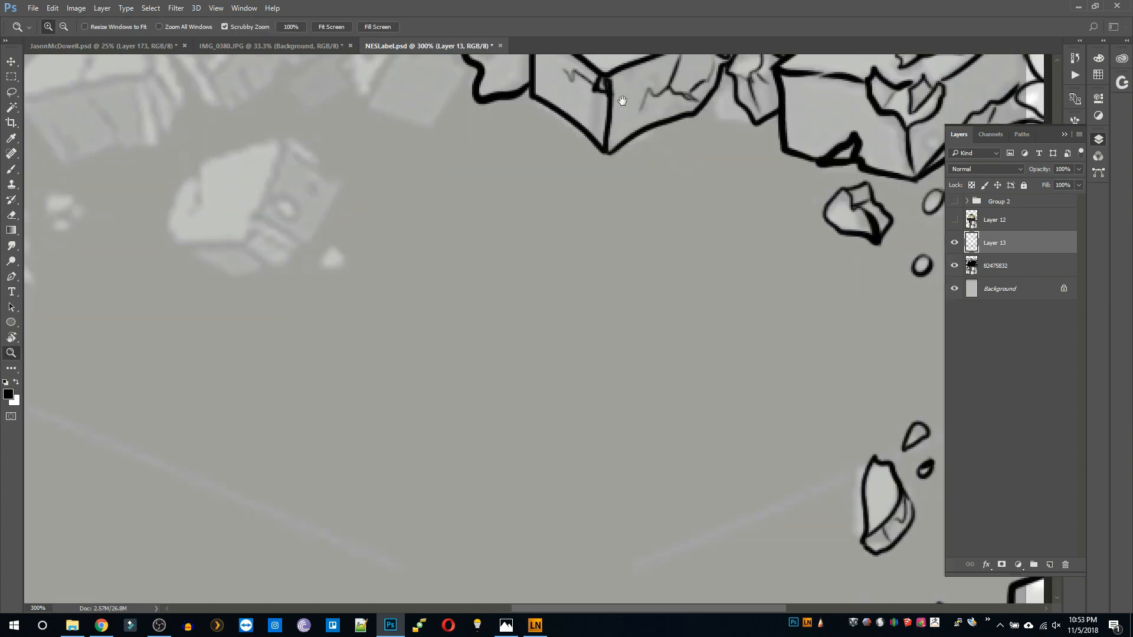
left_click_drag(620, 101, 779, 458)
left_click_drag(618, 223, 597, 271)
left_click_drag(617, 223, 763, 205)
Ink the narrow shard, round pebble and small broken stones beside the tall block.
left_click_drag(547, 235, 587, 271)
left_click_drag(545, 236, 565, 298)
left_click_drag(517, 193, 519, 200)
left_click_drag(476, 253, 521, 300)
left_click_drag(484, 290, 500, 353)
left_click_drag(533, 303, 500, 353)
Ink the peaked stone with a ragged lower edge and cracked side below the small broken stones.
left_click_drag(559, 326, 503, 419)
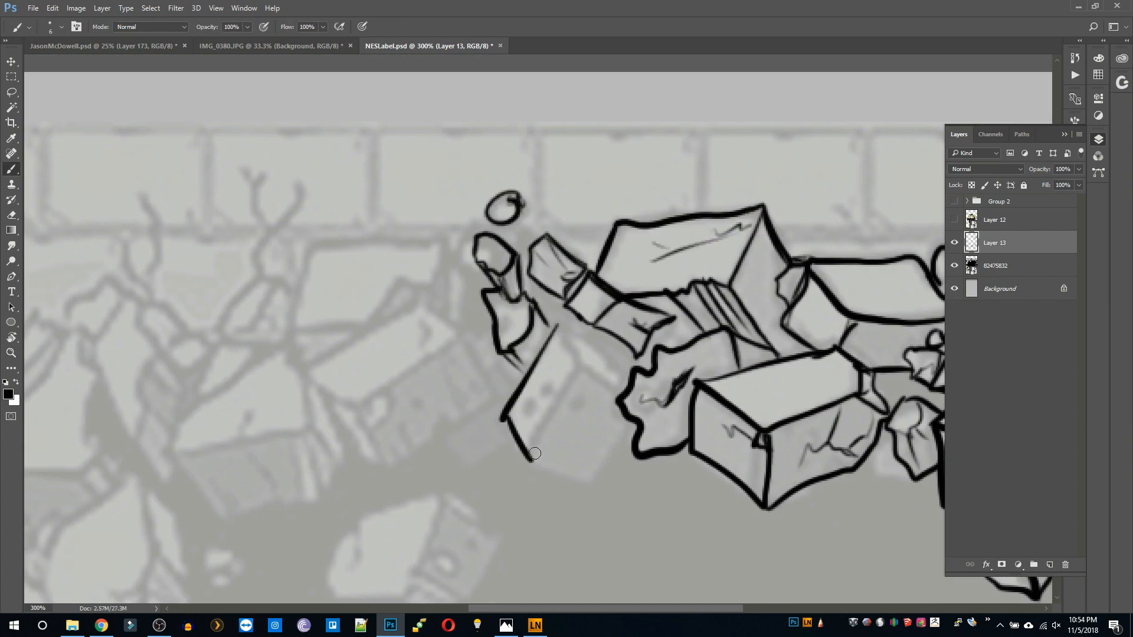
left_click_drag(532, 460, 583, 376)
left_click_drag(560, 326, 620, 390)
left_click_drag(532, 460, 620, 408)
left_click_drag(585, 378, 591, 429)
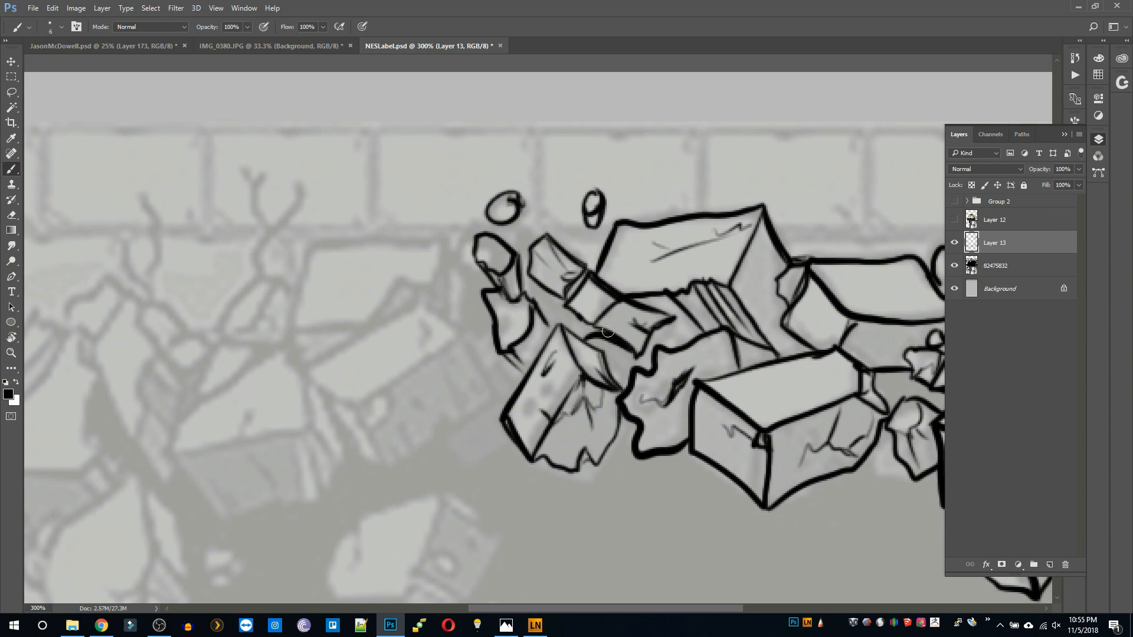
Fill the gap beneath the tilted slabs with black ink and compare it against the fighter artwork.
left_click_drag(616, 337, 535, 299)
left_click_drag(593, 340, 533, 296)
key("z")
left_click(954, 220)
left_click(954, 220)
key("b")
Ink the fractured block's outline, the cracked slab leaning against it and the dark gap between them.
left_click_drag(691, 144, 562, 253)
mouse_move(562, 252)
left_mouse_down()
mouse_move(690, 230)
mouse_move(690, 320)
left_mouse_up()
mouse_move(698, 171)
left_mouse_down()
mouse_move(812, 109)
mouse_move(801, 239)
left_mouse_up()
left_click_drag(750, 210, 767, 254)
left_click_drag(701, 180, 735, 227)
left_click_drag(818, 133, 745, 187)
mouse_move(735, 114)
left_mouse_down()
mouse_move(715, 250)
mouse_move(816, 214)
left_mouse_up()
Ink the upper block with the jagged lower edge and the small stone beside it, blackening the adjoining gap.
left_click_drag(669, 255, 827, 177)
mouse_move(819, 225)
left_mouse_down()
mouse_move(850, 280)
mouse_move(848, 254)
left_mouse_up()
mouse_move(855, 233)
left_mouse_down()
mouse_move(867, 305)
mouse_move(894, 325)
left_mouse_up()
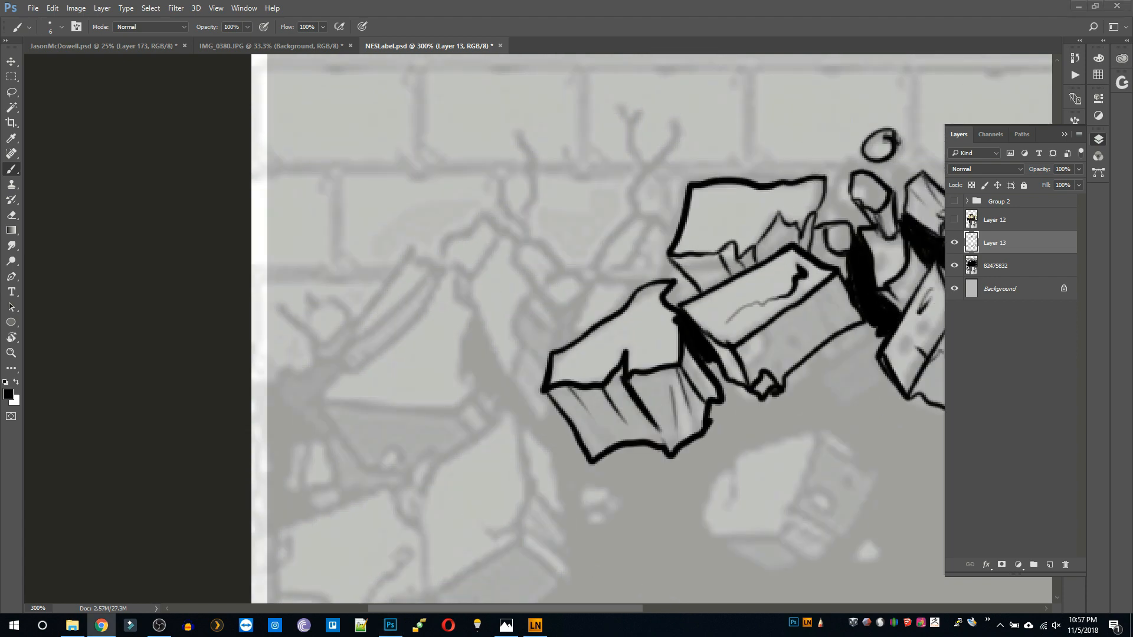
left_click(1056, 625)
left_click(940, 597)
Ink the rounded stone, the jagged stone and the pointed shard behind the fractured block.
left_click_drag(663, 215, 601, 263)
left_click_drag(601, 262, 660, 218)
mouse_move(662, 215)
left_mouse_down()
mouse_move(674, 237)
mouse_move(648, 271)
left_mouse_up()
left_click_drag(586, 274, 577, 333)
left_click_drag(540, 202, 586, 272)
left_click_drag(545, 292, 546, 370)
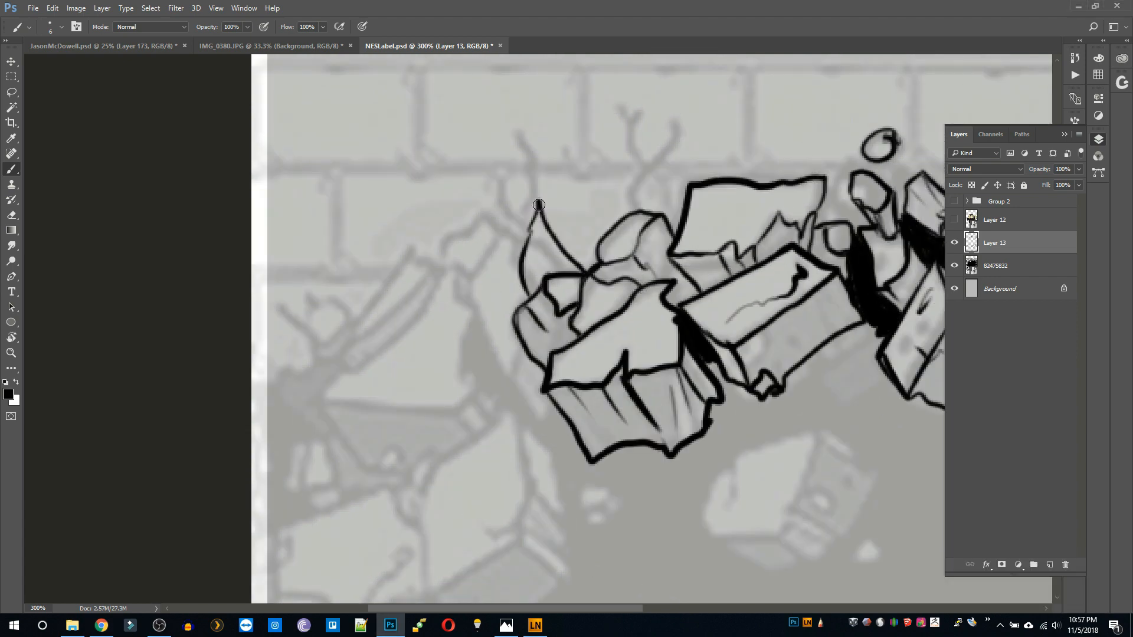
left_click_drag(541, 201, 611, 226)
Ink the large sloping slab with its beam-like upper edge and the splintered stone next to it.
mouse_move(485, 267)
left_mouse_down()
mouse_move(518, 271)
mouse_move(516, 390)
left_mouse_up()
left_click_drag(322, 399, 446, 412)
left_click_drag(357, 373, 437, 267)
left_click_drag(329, 352, 416, 248)
left_click_drag(335, 352, 435, 268)
left_click_drag(522, 345, 514, 389)
Ink the tall flat-faced block below the sloping slab and the small loose cube beside it.
mouse_move(513, 414)
left_mouse_down()
mouse_move(430, 534)
mouse_move(429, 599)
left_mouse_up()
left_click_drag(520, 413, 519, 555)
mouse_move(605, 491)
left_mouse_down()
mouse_move(593, 508)
mouse_move(601, 523)
left_mouse_up()
left_click_drag(583, 506, 611, 491)
left_click_drag(395, 446, 538, 326)
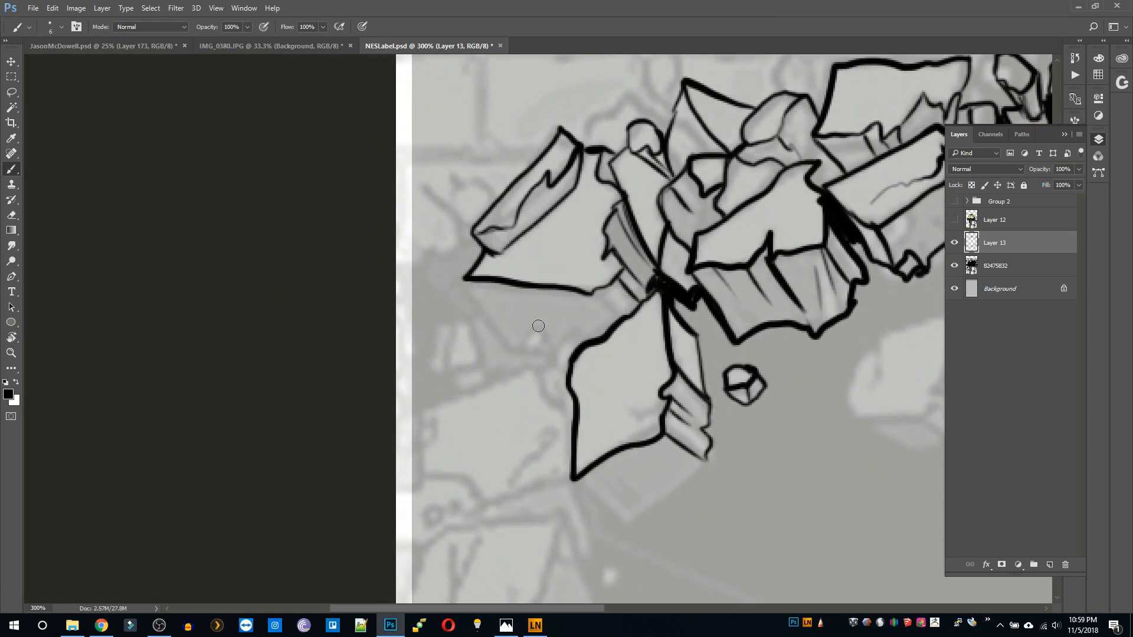
Ink the sloping slab's lower edge, the pebble and wedge stone under it, and the broad chipped block below.
left_click_drag(464, 280, 523, 349)
left_click_drag(525, 344, 553, 349)
left_click_drag(421, 407, 534, 369)
left_click_drag(534, 369, 573, 410)
mouse_move(420, 408)
left_mouse_down()
mouse_move(487, 501)
mouse_move(428, 468)
left_mouse_up()
left_click_drag(509, 491, 565, 453)
mouse_move(471, 309)
left_mouse_down()
mouse_move(484, 366)
mouse_move(441, 379)
left_mouse_up()
left_click_drag(442, 379, 516, 356)
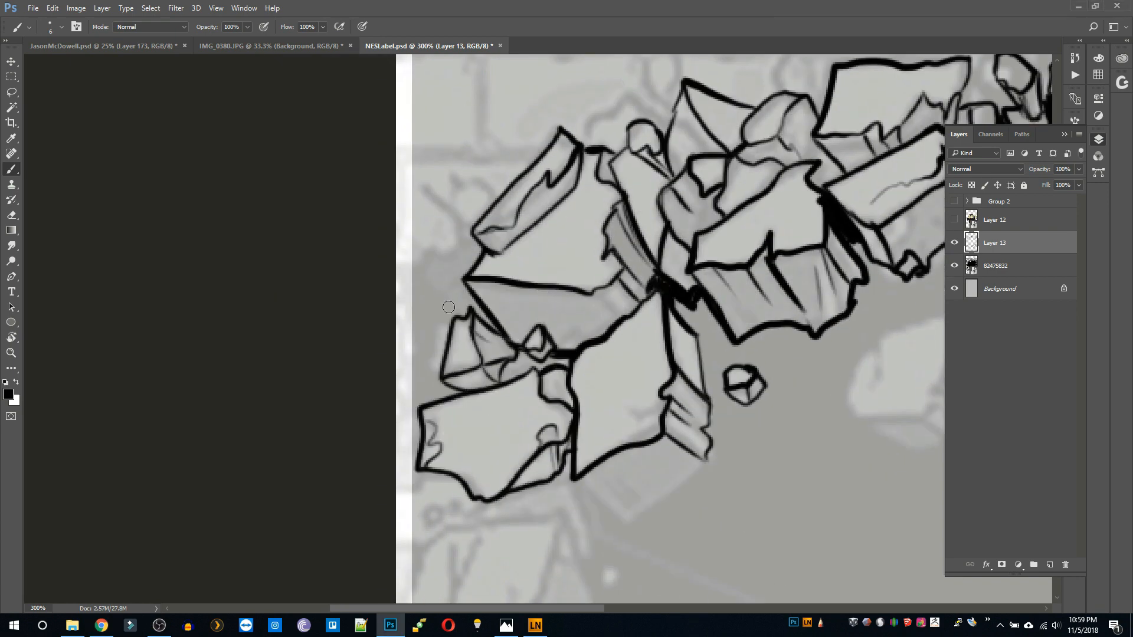
Ink the small stones and cracks at the label's left edge, blacken the gap around them and thicken the tall block's side.
left_click_drag(674, 302, 713, 406)
left_click_drag(432, 191, 474, 224)
mouse_move(455, 220)
left_mouse_down()
mouse_move(464, 263)
mouse_move(420, 255)
left_mouse_up()
left_click_drag(420, 255, 397, 276)
mouse_move(434, 319)
left_mouse_down()
mouse_move(425, 358)
mouse_move(442, 376)
left_mouse_up()
left_click_drag(400, 289, 460, 266)
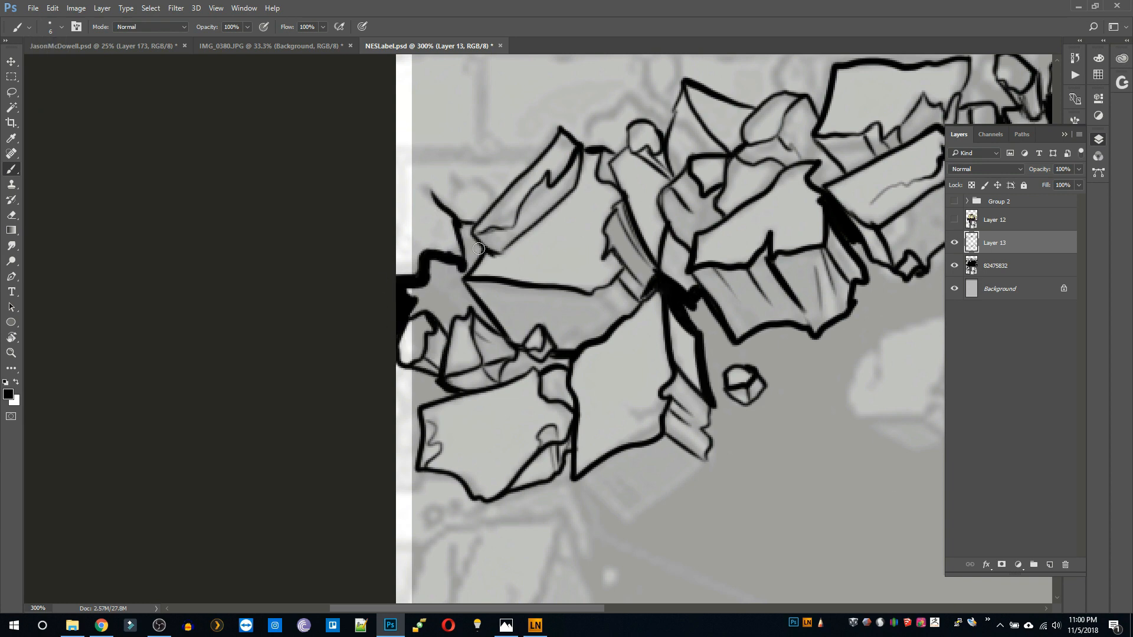
left_click_drag(466, 226, 472, 266)
left_click_drag(413, 295, 466, 313)
left_click_drag(457, 182, 506, 167)
Ink the large cracked block below the broad chipped block, along with the underside of the tall block above it.
left_click_drag(531, 413, 467, 277)
left_click_drag(510, 344, 644, 325)
left_click_drag(495, 371, 535, 481)
mouse_move(519, 448)
left_mouse_down()
mouse_move(545, 315)
mouse_move(359, 494)
left_mouse_up()
left_click_drag(412, 257, 359, 346)
left_click_drag(443, 314, 372, 393)
left_click_drag(432, 255, 521, 237)
Ink the remaining edge details along the label's left border and the three loose pebbles around the large cracked block.
left_click_drag(380, 204, 359, 227)
left_click_drag(374, 320, 357, 357)
left_click_drag(516, 466, 545, 471)
left_click_drag(577, 297, 567, 318)
left_click_drag(483, 500, 489, 517)
Ink the tall pointed stone at the label's left edge, above the lower rubble pile.
left_click(710, 347, "alt")
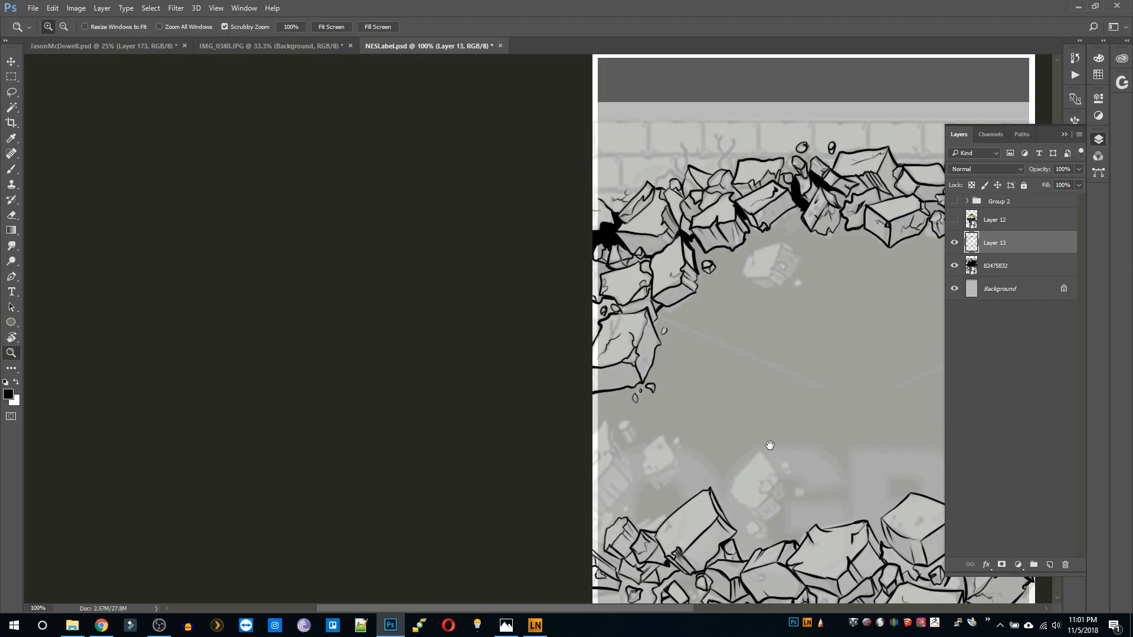
left_click_drag(769, 448, 636, 392)
left_click_drag(472, 365, 459, 437)
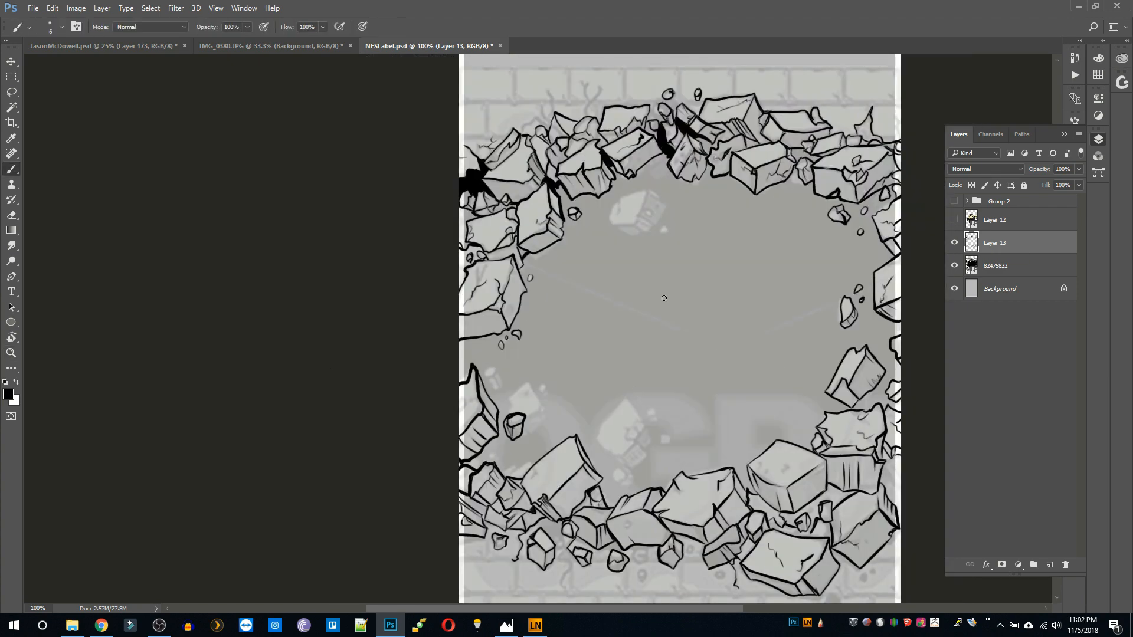
Select the empty area inside the rubble ring with the Magic Wand and fill it with black.
key("w")
left_click(664, 298)
left_click(150, 8)
key("alt+BackSpace")
Show the fighter artwork, hide the rubble reference image and shift the inked rubble slightly down behind the fighter.
left_click(954, 219)
left_click(607, 386, "alt")
key("v")
left_click(954, 266)
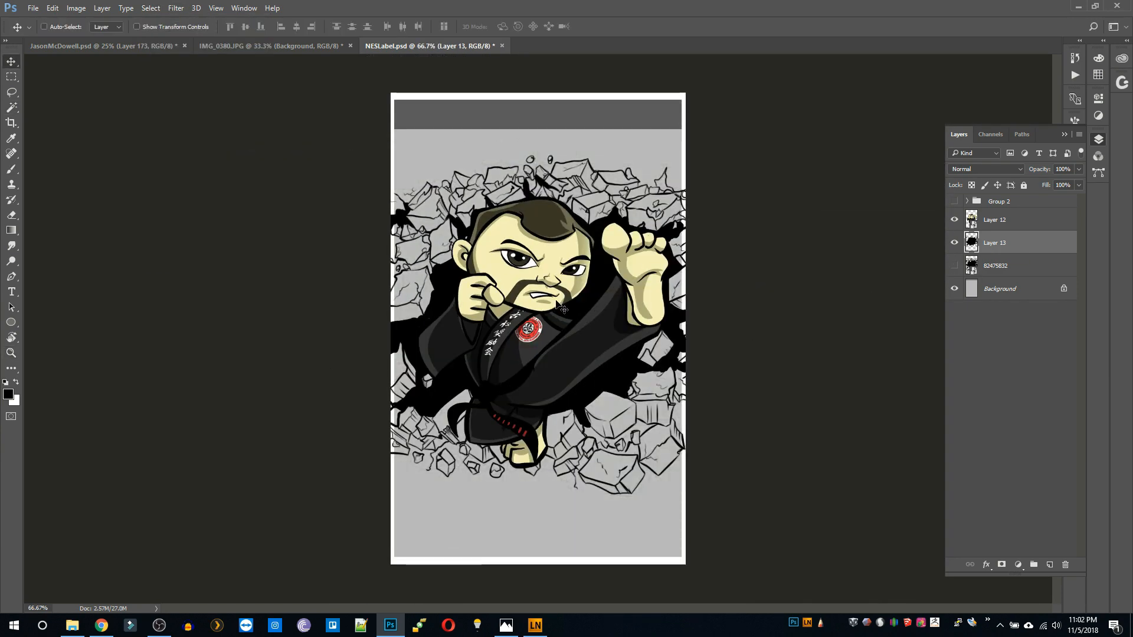
left_click_drag(558, 305, 566, 331)
Add a white outside Stroke layer style to the fighter on Layer 12.
left_click(1002, 224)
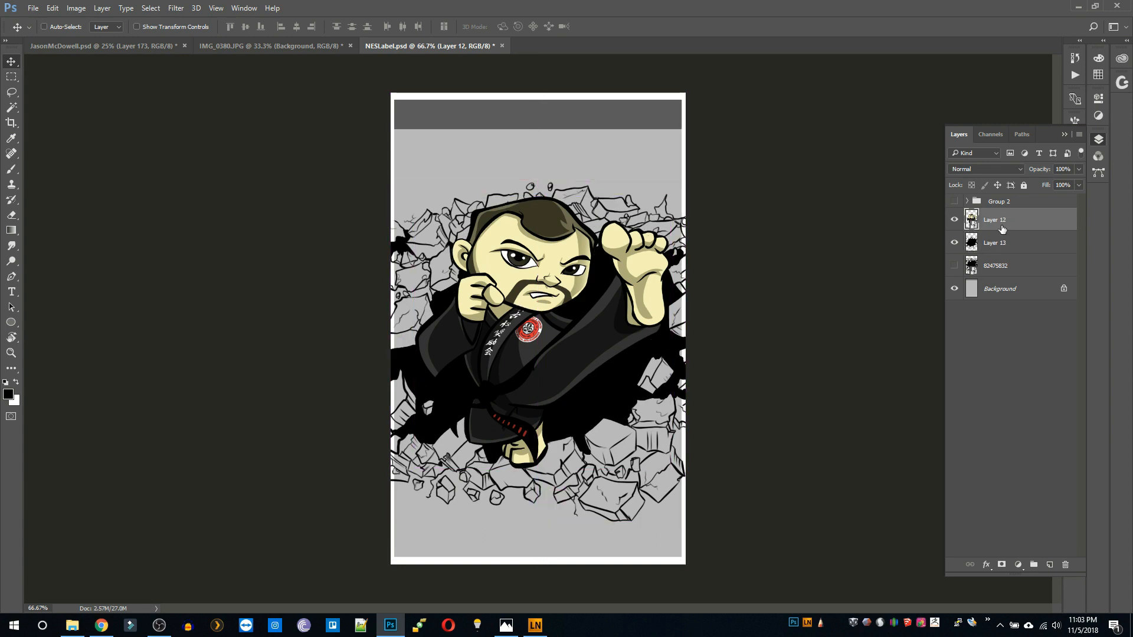
left_click(150, 9)
mouse_move(102, 8)
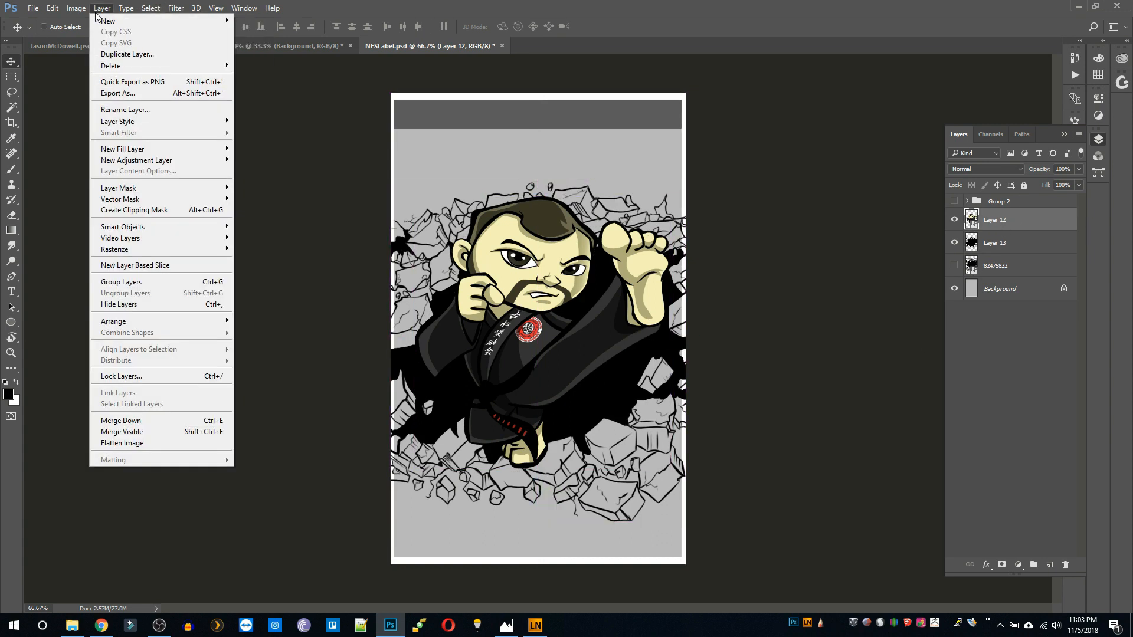
mouse_move(124, 121)
left_click(271, 148)
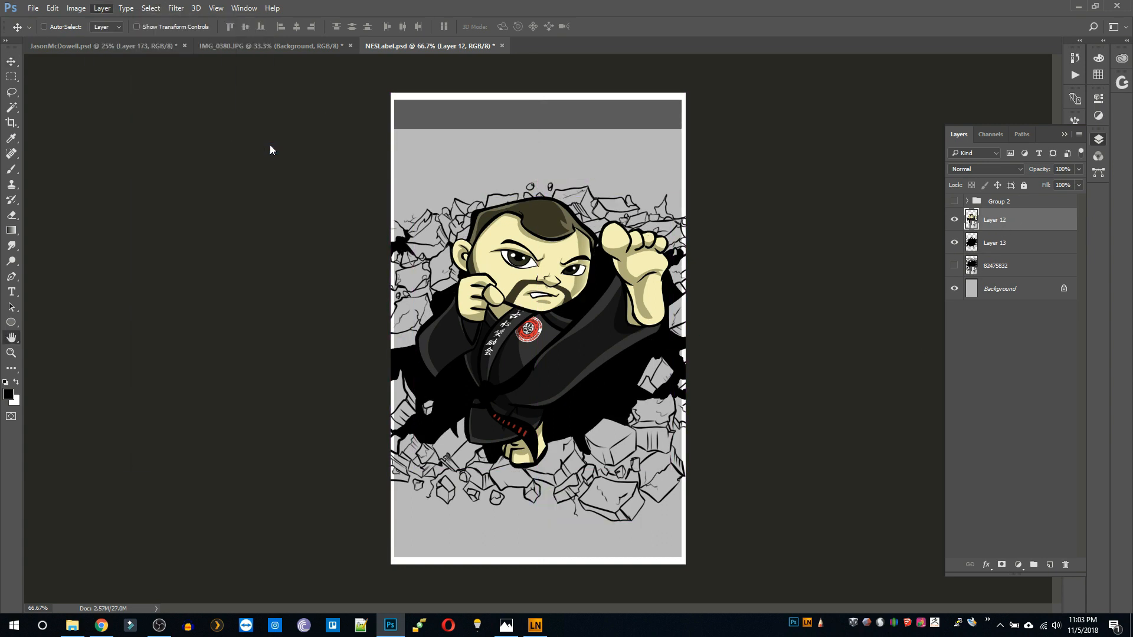
key("Up")
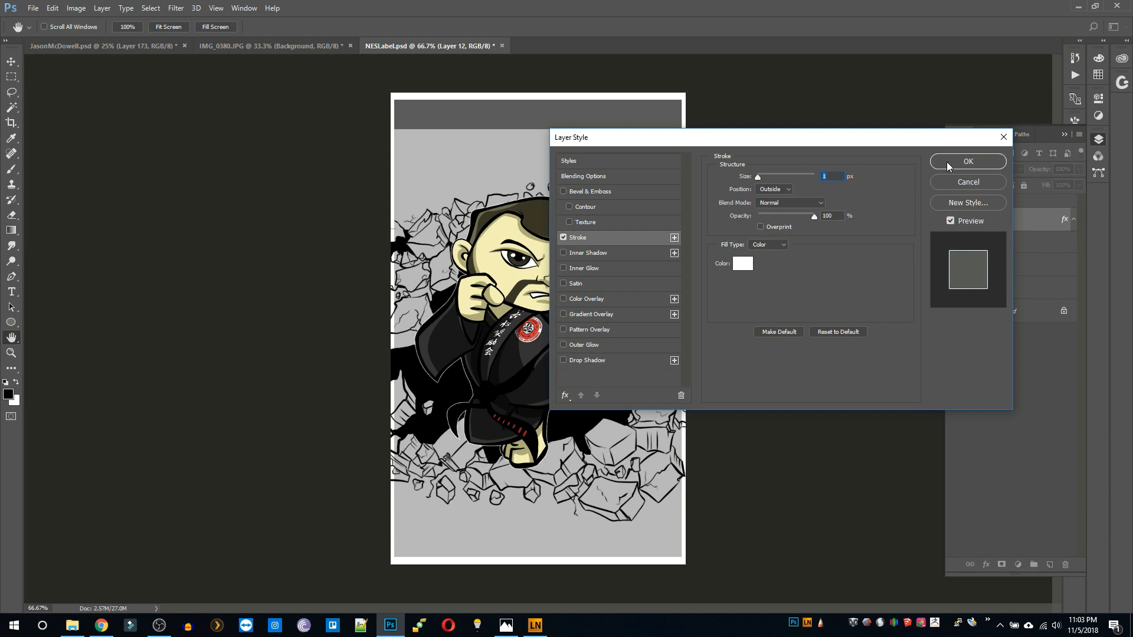
left_click(947, 165)
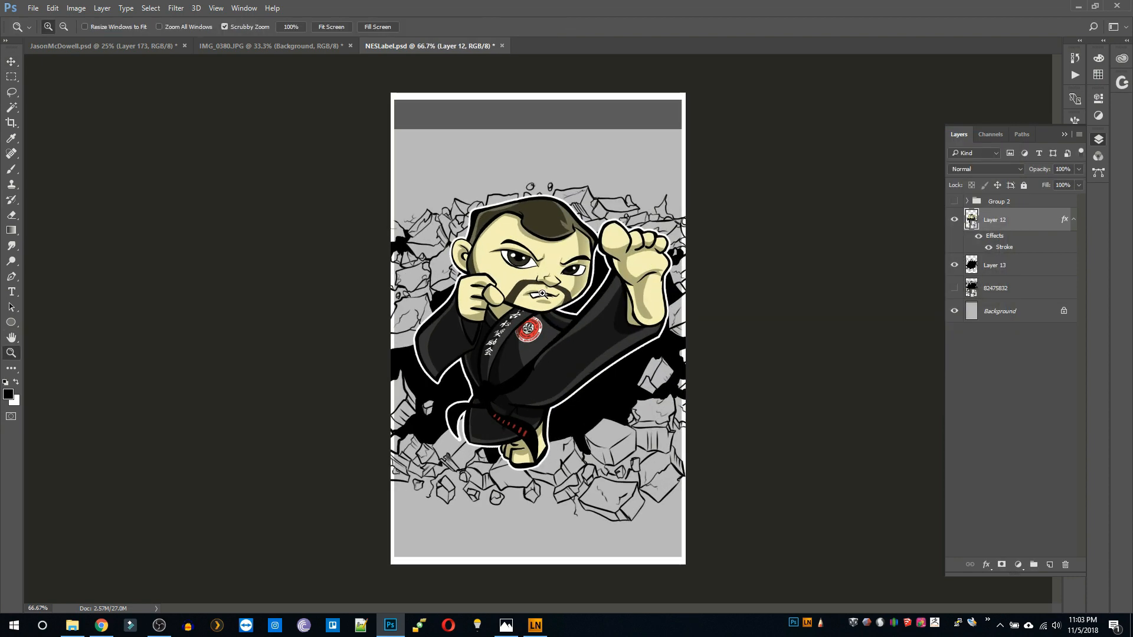
Add a new layer above the Background and fill it with dark red.
left_click(982, 302)
key("ctrl+shift+alt+n")
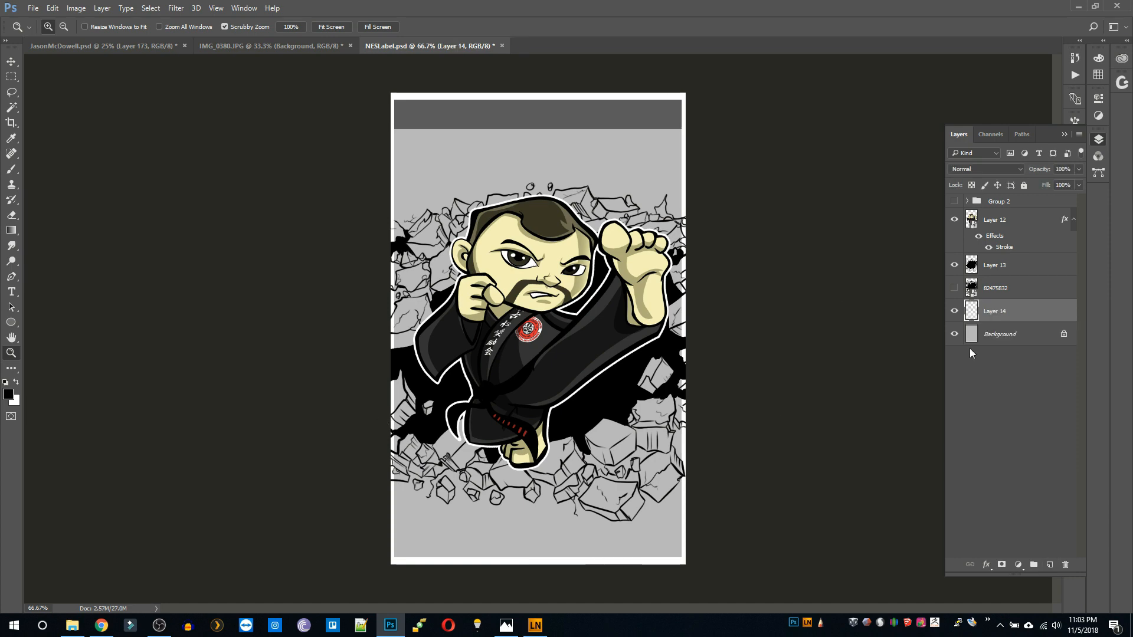
left_click(9, 394)
left_click(699, 256)
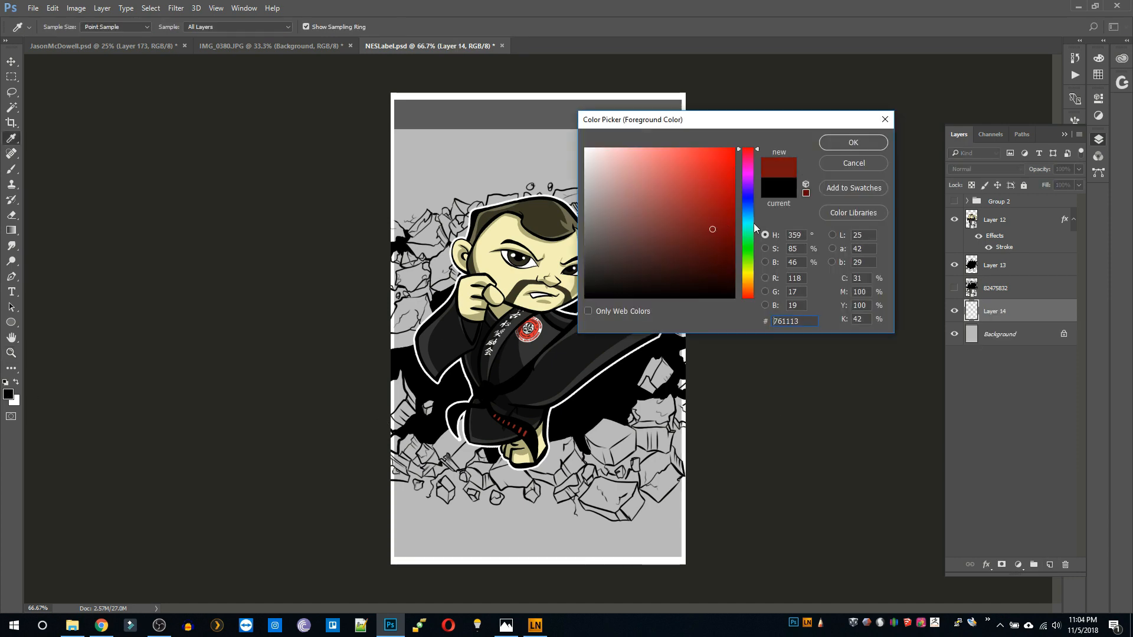
left_click(853, 142)
key("alt+BackSpace")
key("z")
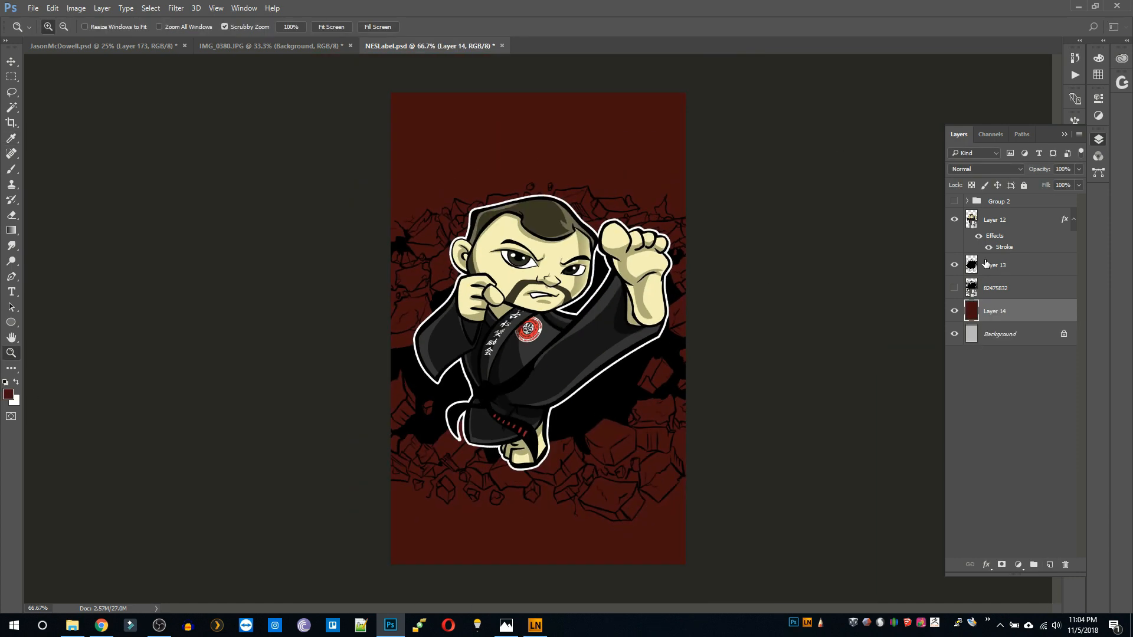
Duplicate the rubble line art on Layer 13 and merge the copy back down to strengthen the lines.
left_click_drag(985, 263, 1050, 567)
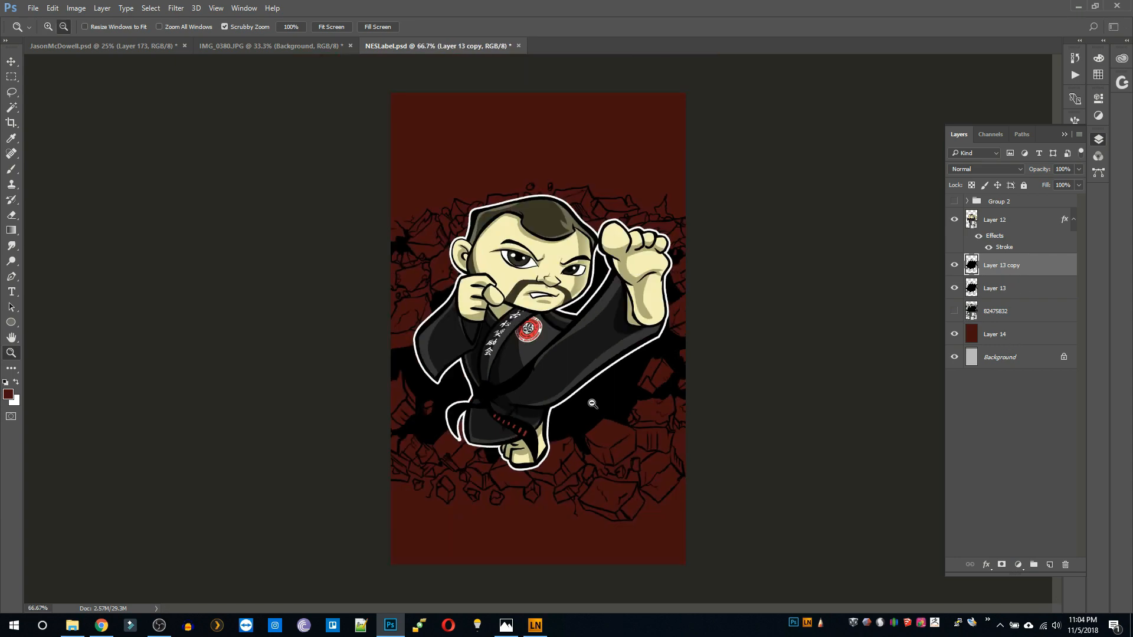
key("ctrl+e")
left_click(954, 312)
left_click(954, 311)
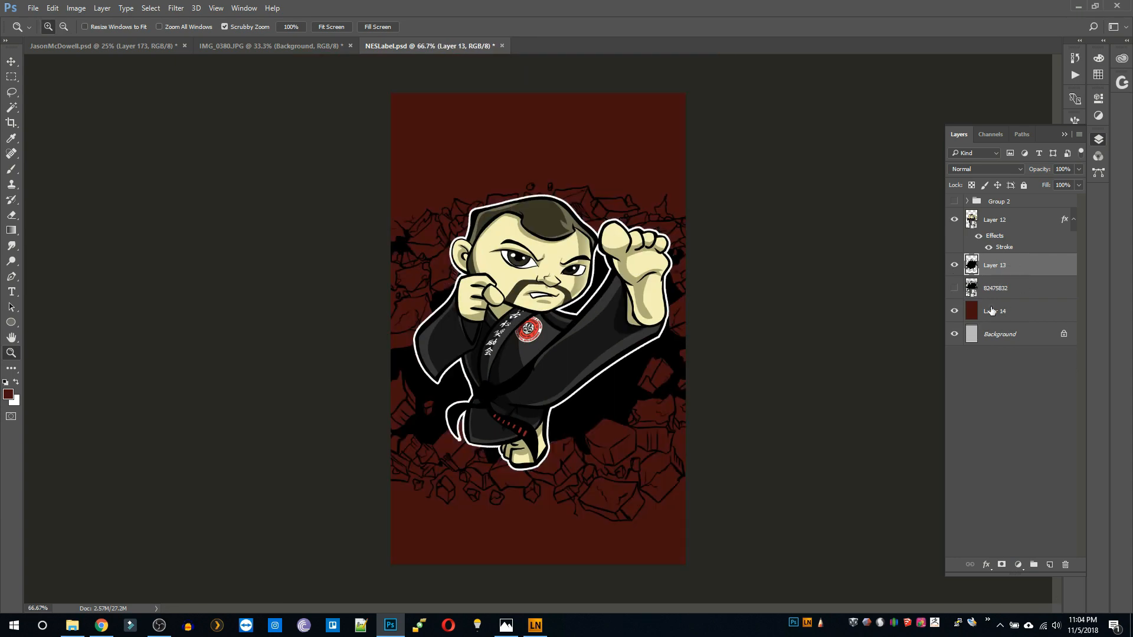
Try lower opacities on the dark red fill layer, and delete that layer.
left_click(996, 311)
left_click(1064, 169)
key("shift+Down")
key("shift+Down")
key("shift+Down")
key("shift+Down")
key("shift+Down")
key("shift+Up")
key("Escape")
left_click_drag(1056, 314, 1065, 564)
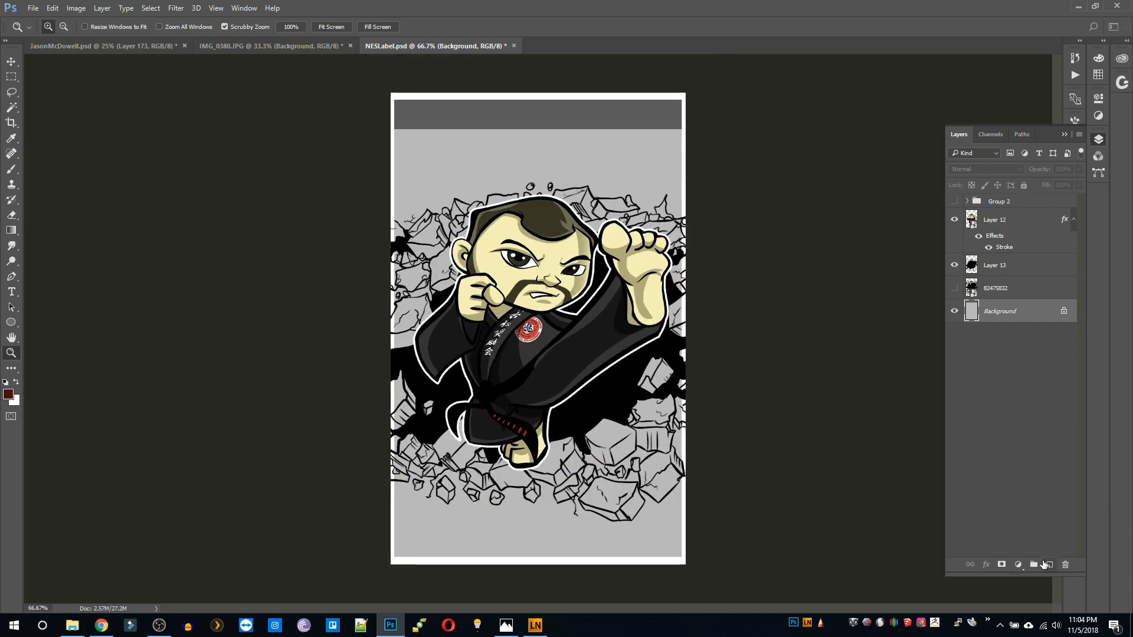
Add a new layer above the Background and fill it with grey at C 0, M 0, Y 0, K 50.
left_click(1049, 565)
key("i")
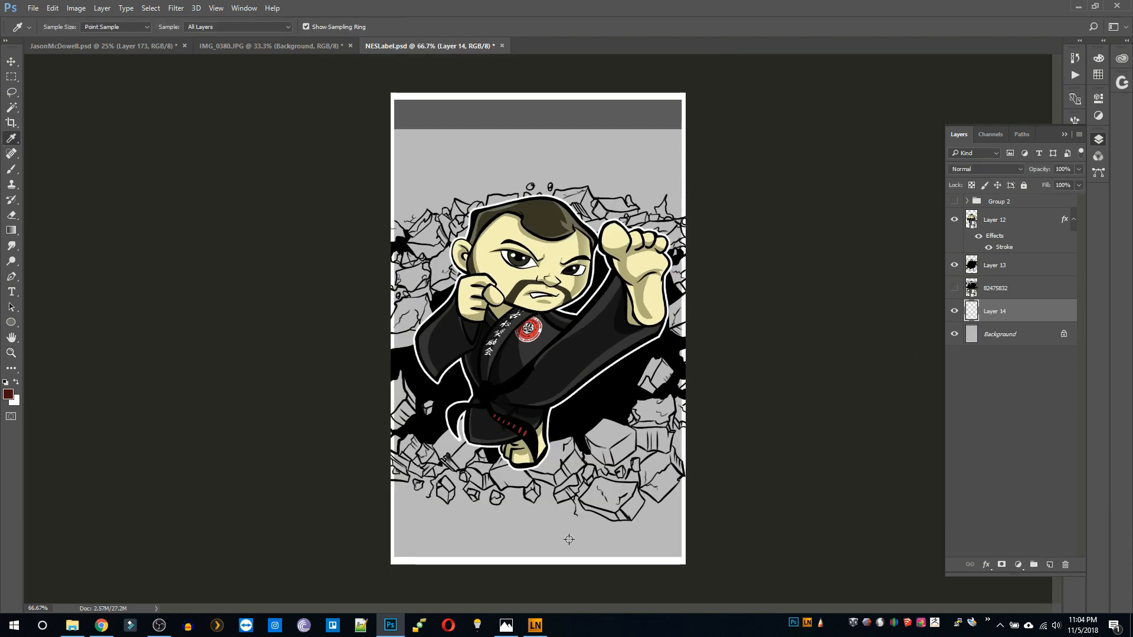
left_click(569, 539)
left_click(9, 394)
key("Tab")
key("0")
key("Tab")
key("0")
key("Tab")
key("0")
key("Tab")
type("50")
key("Return")
key("alt+BackSpace")
Set the foreground colour's black value to K 100 and add a new shading layer above the grey fill.
key("z")
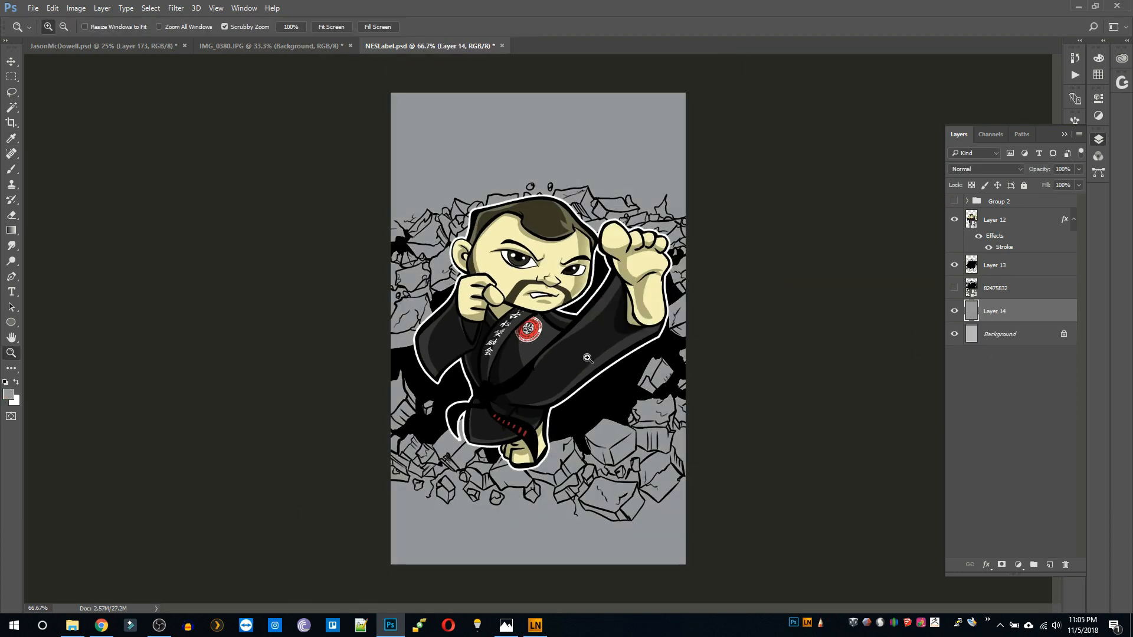
left_click(587, 360)
left_click(588, 359, "alt")
left_click(587, 359)
left_click(587, 360, "alt")
left_click(9, 394)
type("100")
key("Return")
left_click(1049, 565)
left_click(577, 486)
left_click(578, 485)
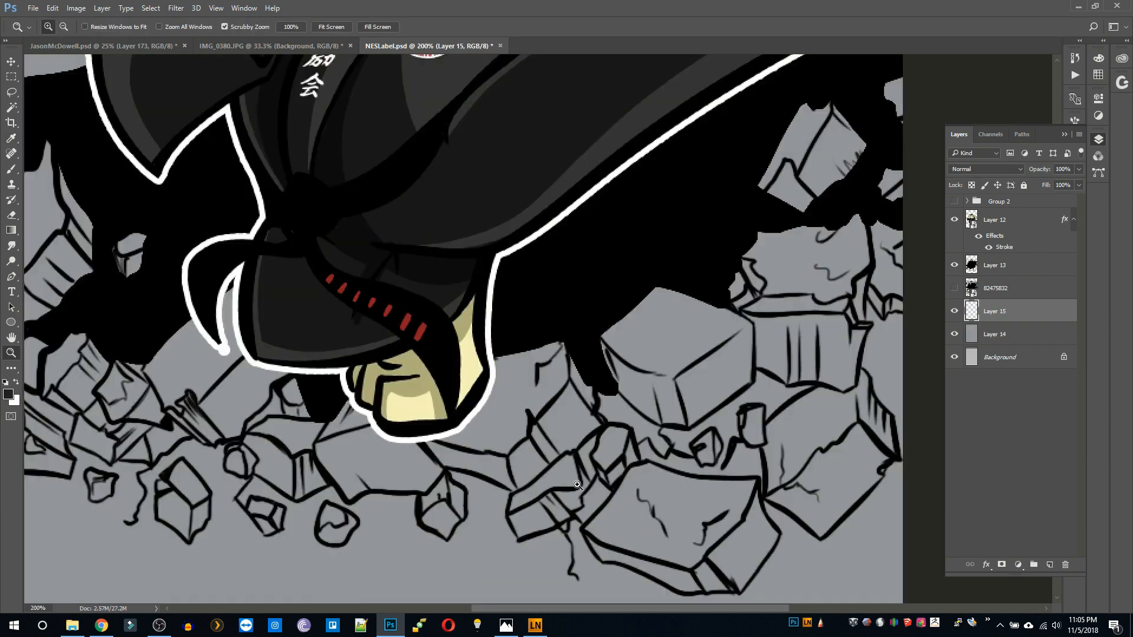
Brush a shadow onto the left face of the large cube and set the shading layer's opacity to 60%.
key("b")
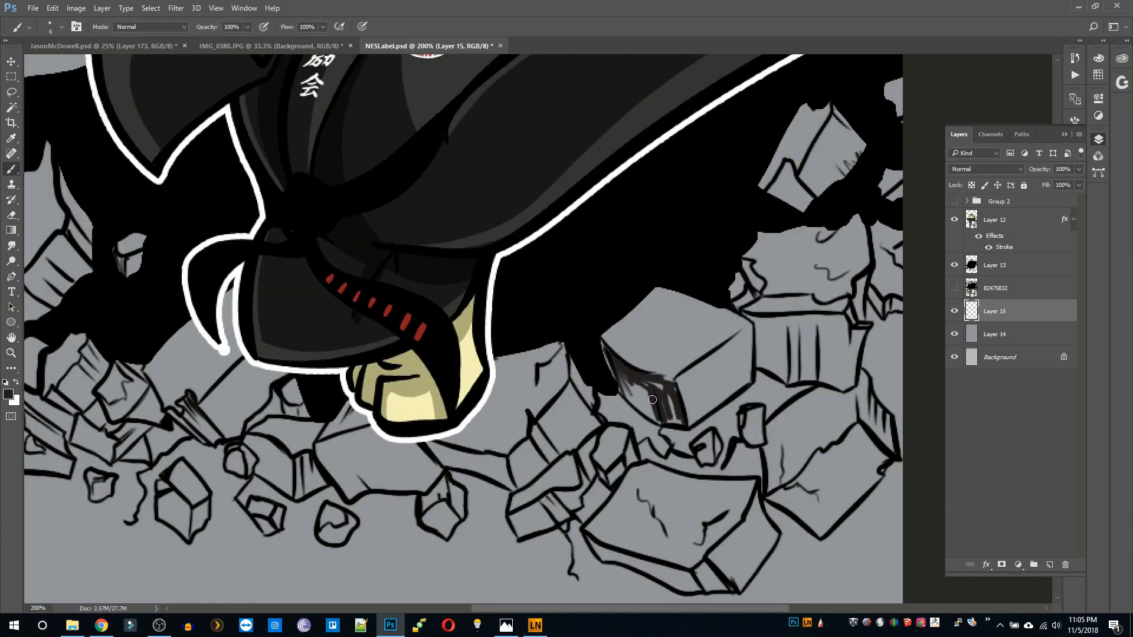
left_click(1062, 170)
key("shift+Down")
key("shift+Down")
key("shift+Down")
key("shift+Down")
key("Return")
Shade the grooved block's front face and the gap beneath the large cube, using a 15 px brush.
mouse_move(758, 433)
left_mouse_down()
mouse_move(737, 407)
mouse_move(828, 430)
mouse_move(775, 387)
mouse_move(837, 380)
left_mouse_up()
key("]")
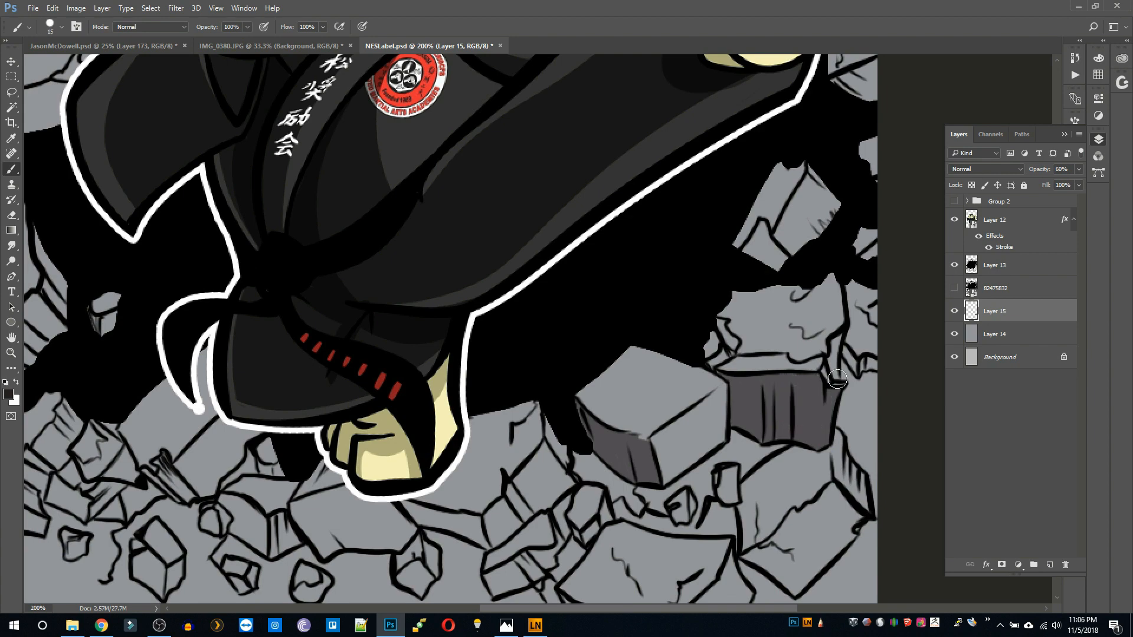
mouse_move(590, 457)
left_mouse_down()
mouse_move(626, 493)
mouse_move(613, 488)
left_mouse_up()
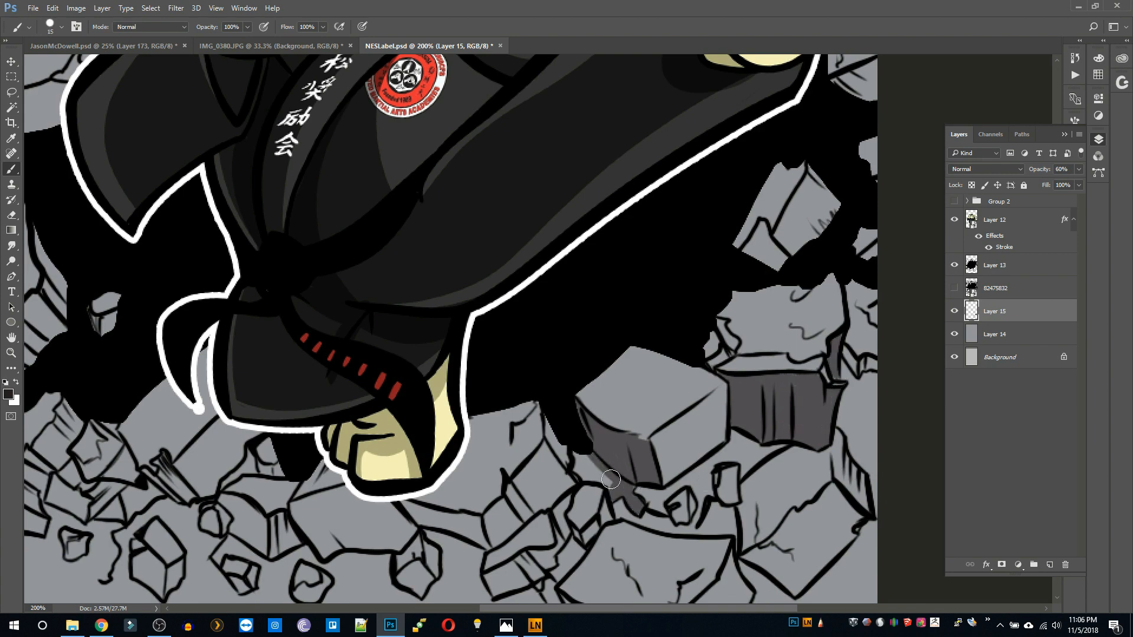
Paint the gap beside and below the large cube solid black on the line art layer, Layer 13.
left_click(995, 265)
left_click(8, 394)
key("Return")
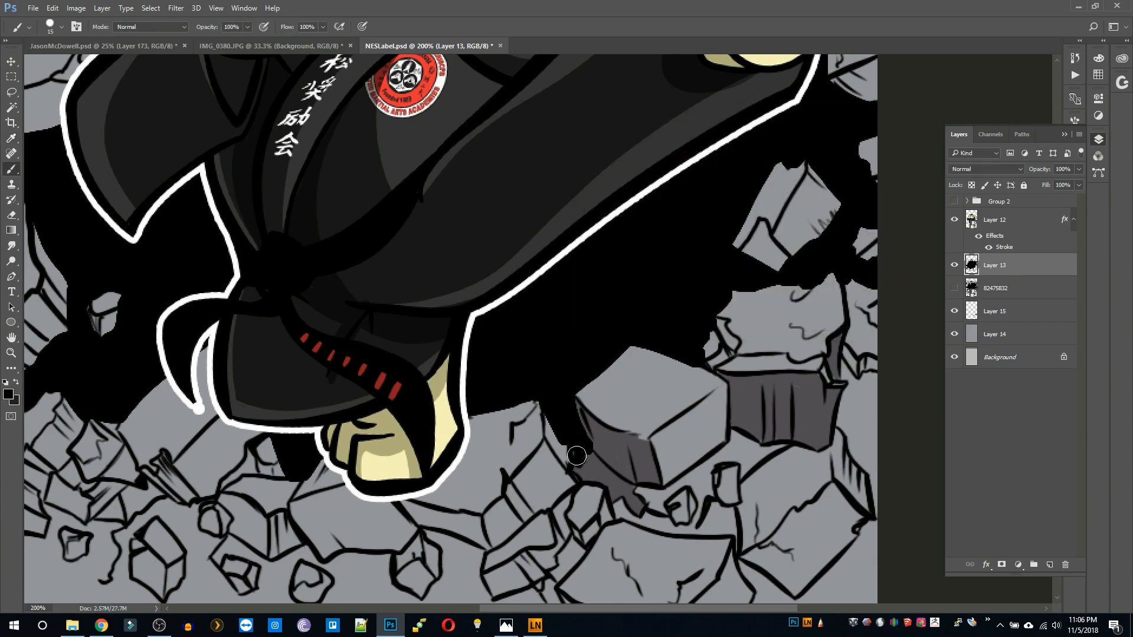
mouse_move(576, 455)
left_mouse_down()
mouse_move(634, 498)
mouse_move(619, 470)
left_mouse_up()
key("z")
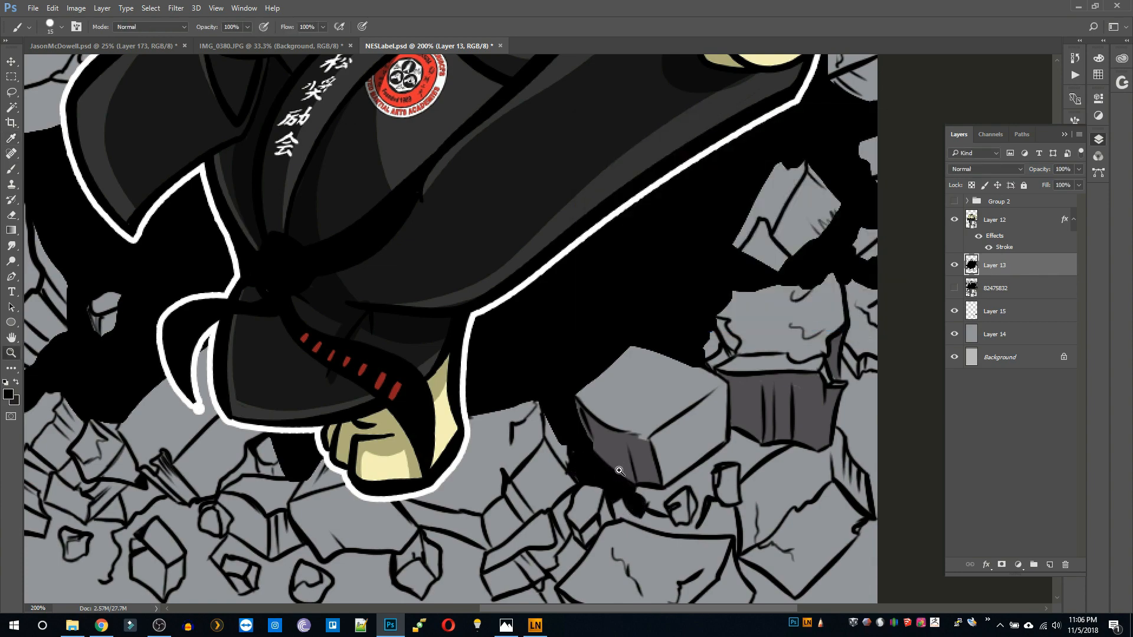
Return to the shading layer and shade the underside of the block beside the fighter's foot.
left_click(619, 471, "alt")
left_click(567, 468)
left_click(990, 334)
key("b")
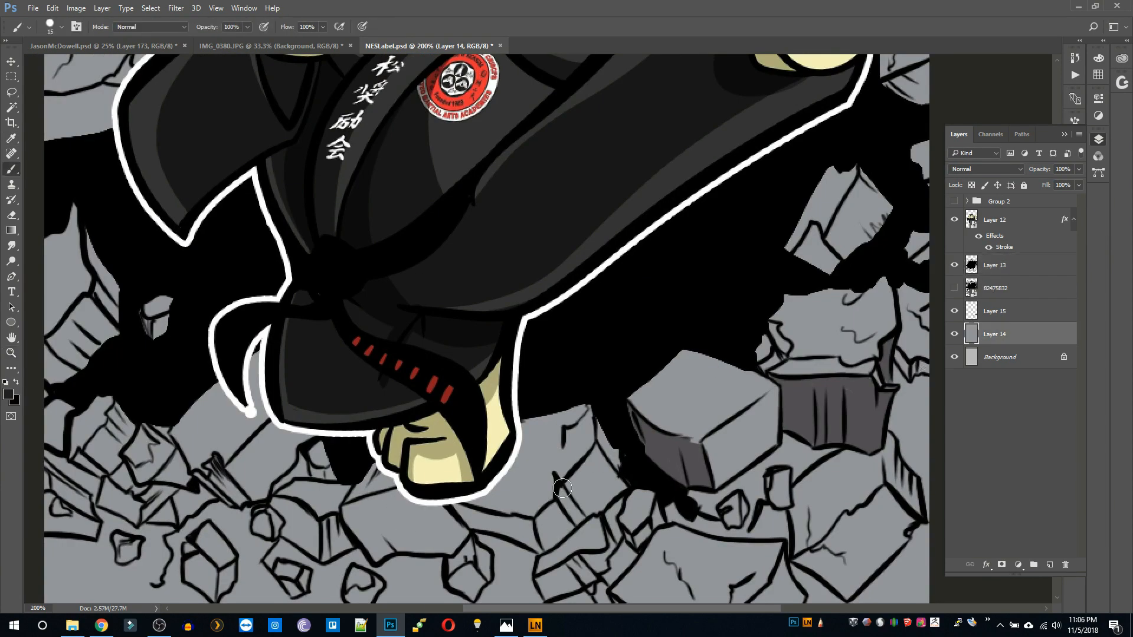
key("alt+bracketright")
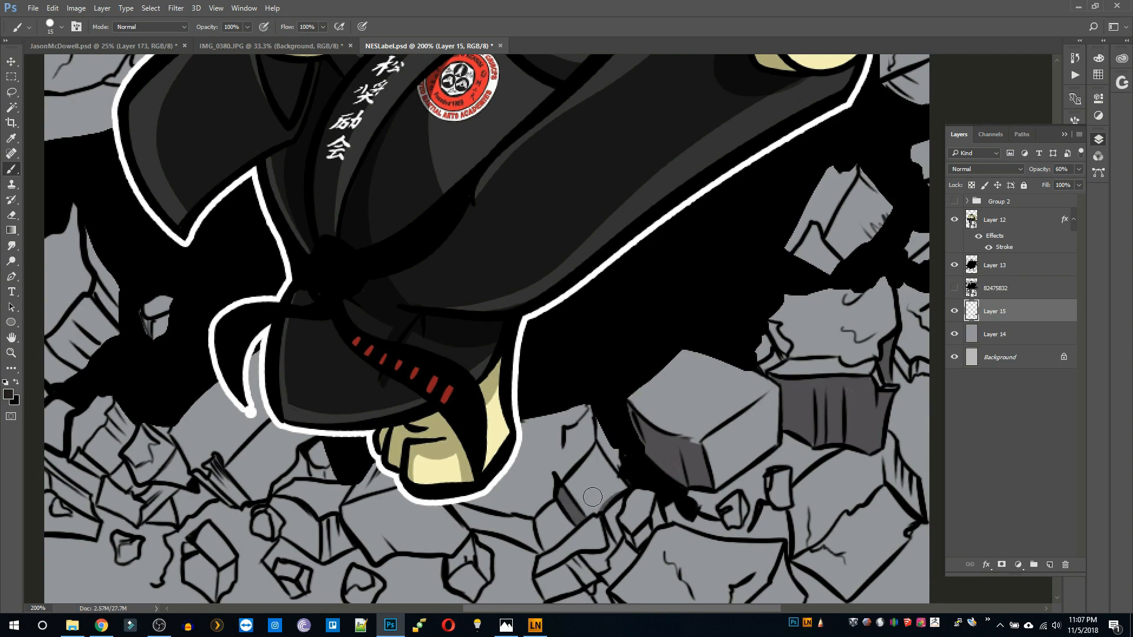
mouse_move(463, 511)
left_mouse_down()
mouse_move(530, 527)
mouse_move(503, 530)
left_mouse_up()
Shade the side face and lower edge of the large cracked foreground slab and start on the small block next to it.
left_click_drag(796, 509, 829, 379)
mouse_move(761, 503)
left_mouse_down()
mouse_move(784, 524)
mouse_move(769, 524)
left_mouse_up()
mouse_move(794, 516)
left_mouse_down()
mouse_move(835, 469)
mouse_move(817, 485)
left_mouse_up()
mouse_move(776, 487)
left_mouse_down()
mouse_move(785, 506)
mouse_move(806, 467)
left_mouse_up()
left_click_drag(750, 514, 659, 482)
key("e")
key("b")
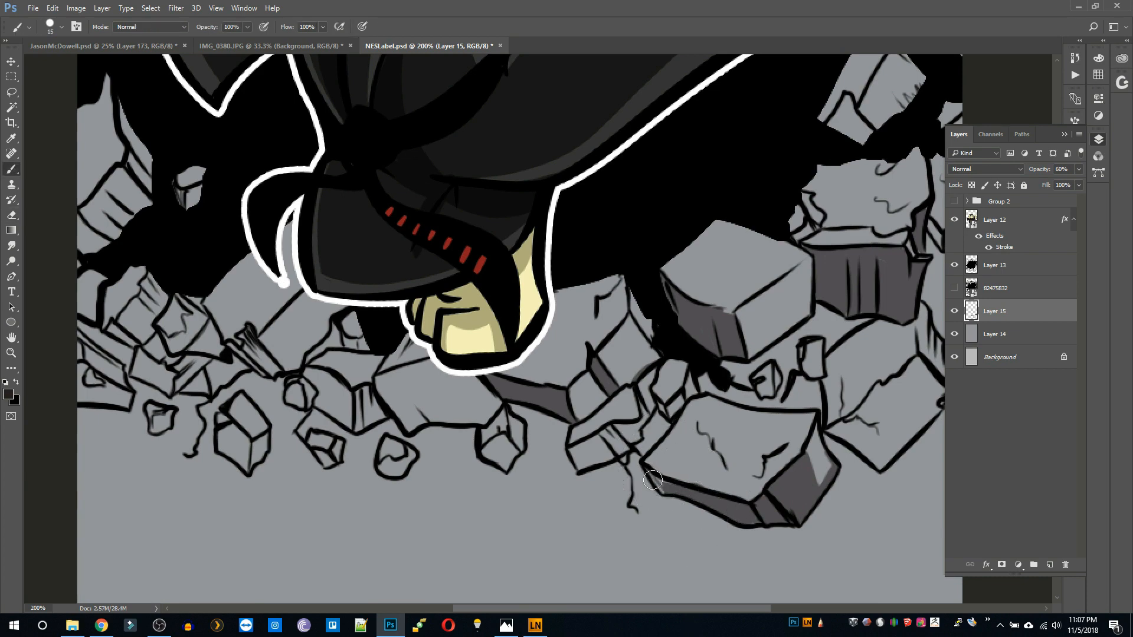
mouse_move(602, 426)
left_mouse_down()
mouse_move(631, 449)
mouse_move(582, 467)
mouse_move(619, 427)
mouse_move(636, 432)
mouse_move(638, 407)
left_mouse_up()
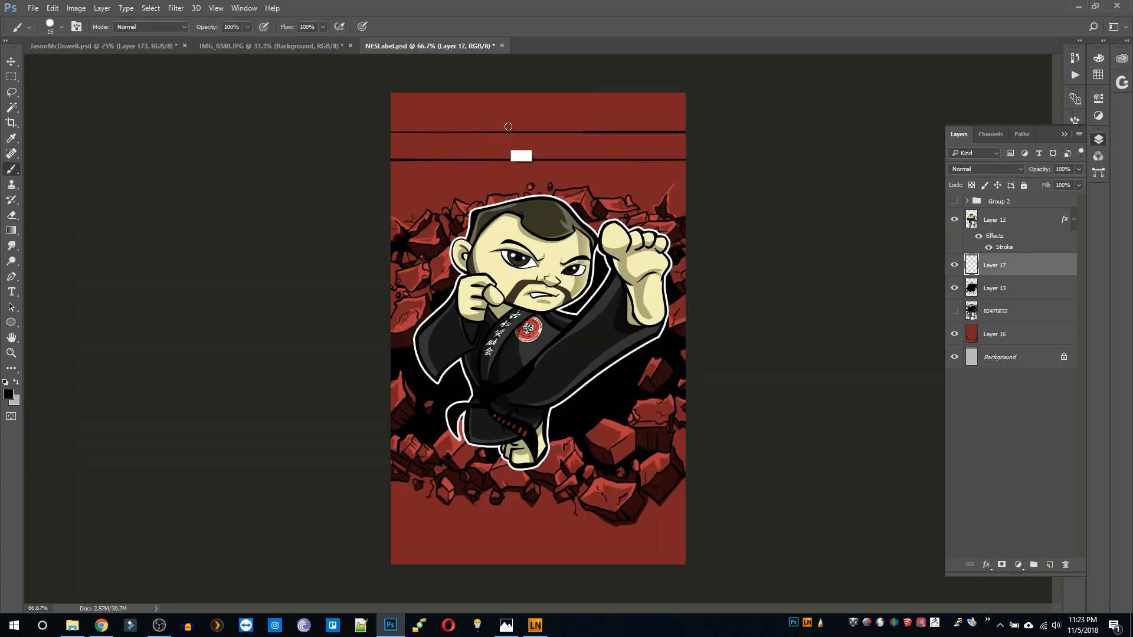
Draw straight black horizontal mortar lines across the wall above and below the rubble on Layer 17.
left_click_drag(508, 126, 380, 127)
mouse_move(386, 109)
left_mouse_down()
mouse_move(766, 108)
mouse_move(381, 111)
left_mouse_up()
left_click_drag(377, 185, 708, 185)
left_click_drag(708, 186, 378, 187)
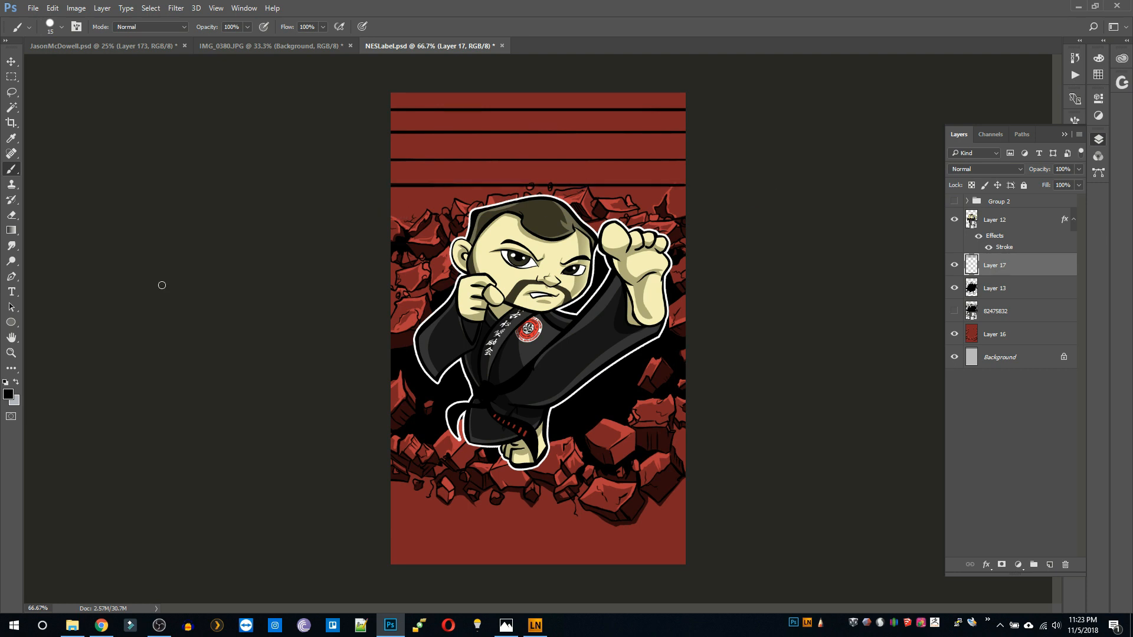
left_click_drag(386, 512, 778, 520)
key("shift")
key("Escape")
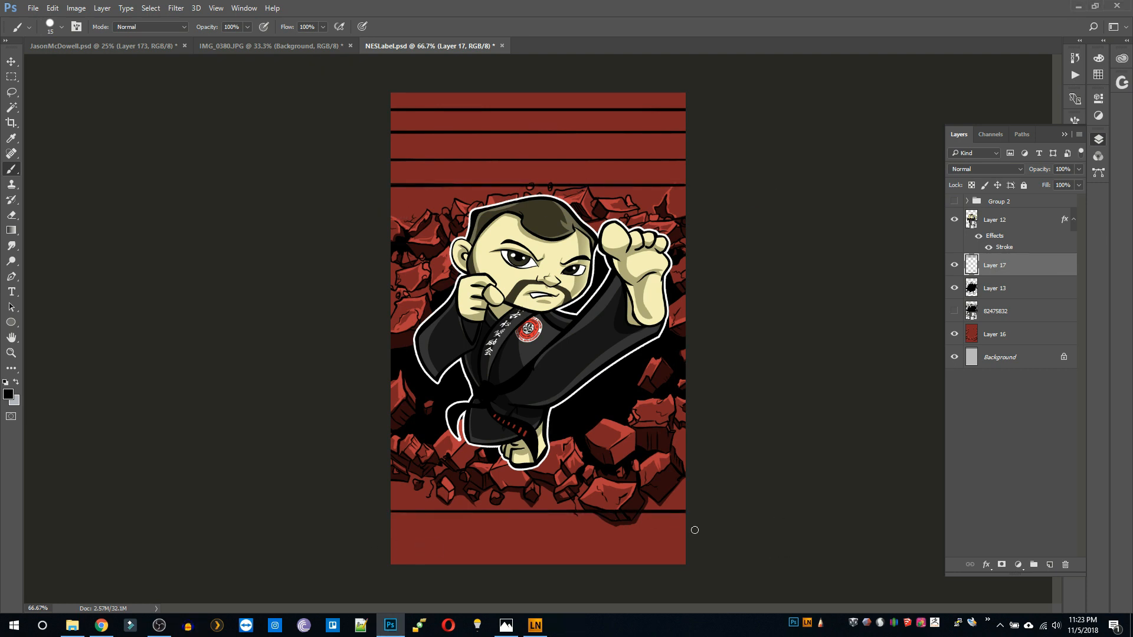
left_click_drag(696, 535, 380, 537)
Move Layer 17 beneath Layer 13 and erase the mortar line where it crosses the small flying stones above the head.
left_click_drag(1021, 279, 1021, 298)
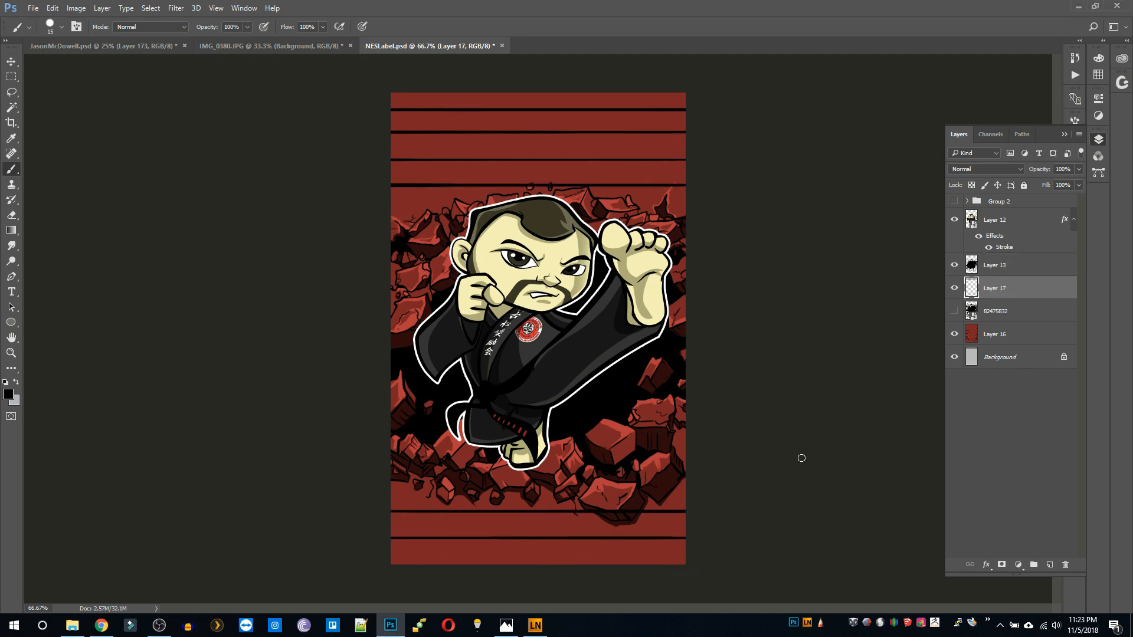
key("e")
scroll(530, 189, "up", 4)
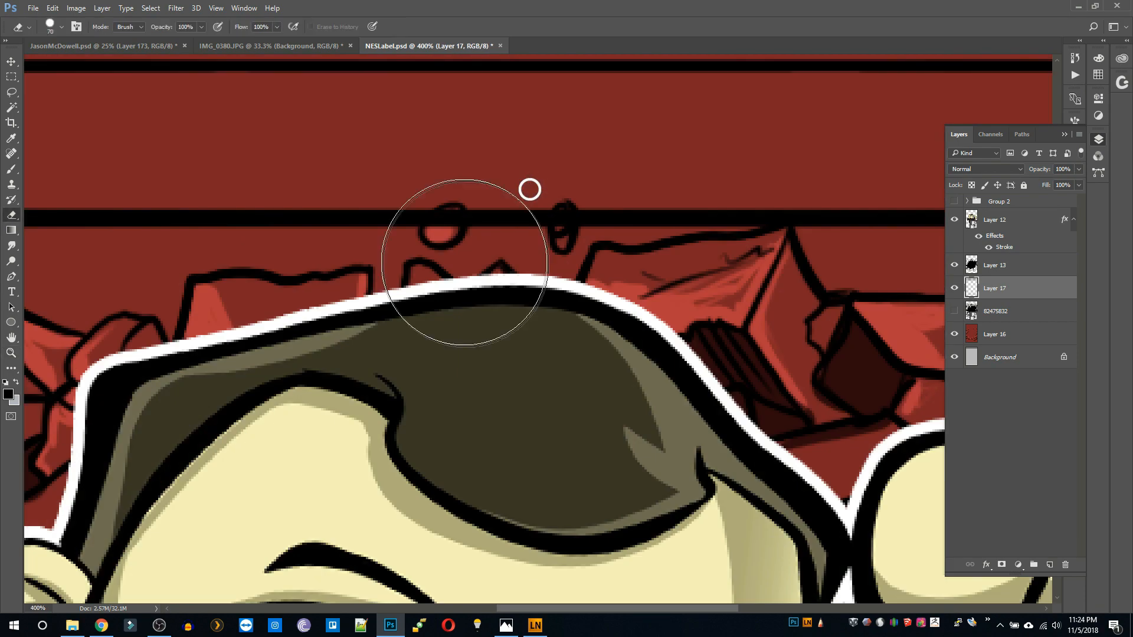
key("bracketleft")
key("bracketleft")
key("bracketleft")
key("bracketleft")
key("bracketleft")
key("bracketleft")
left_click_drag(448, 215, 440, 223)
key("z")
scroll(711, 356, "down", 4)
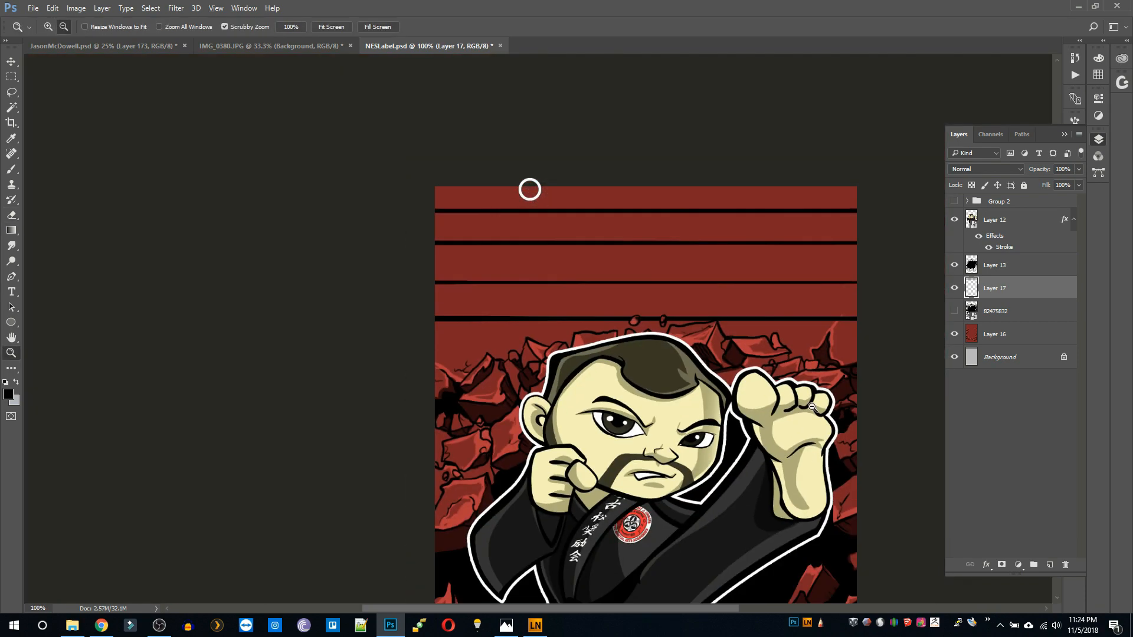
Paint staggered vertical joints between the mortar lines to form bricks and set Layer 17's opacity to 60%.
key("b")
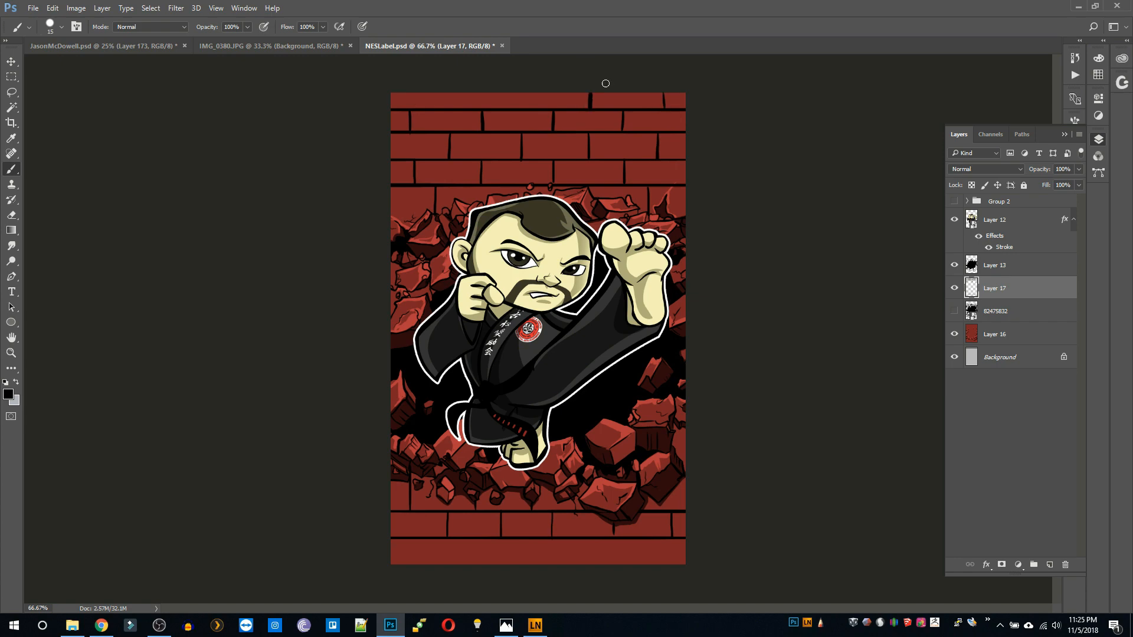
double_click(1061, 169)
type("60")
key("Return")
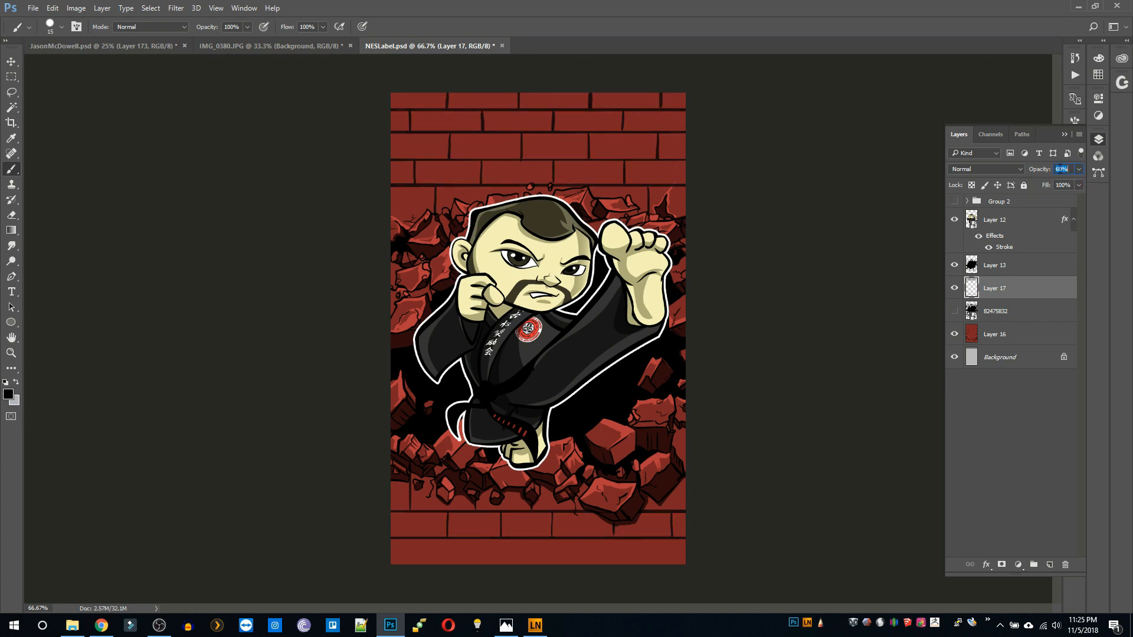
left_click(955, 288)
left_click(954, 288)
key("z")
left_click(559, 301)
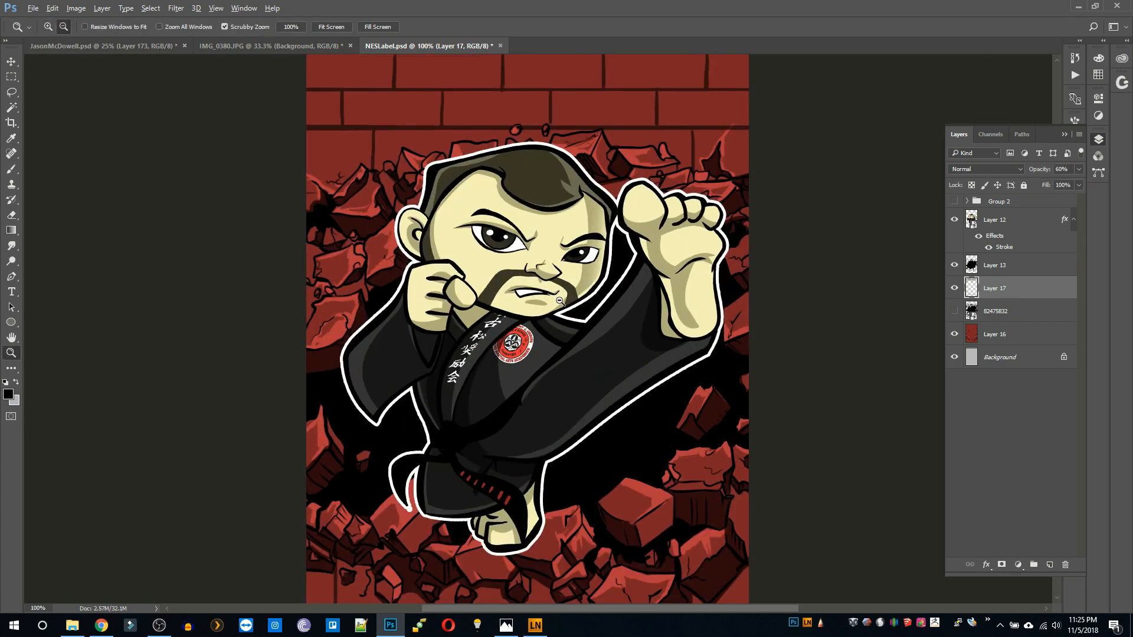
left_click(560, 301, "alt")
Duplicate Layer 17, lock the copy's transparent pixels and fill its lines with the grey background colour.
left_click_drag(969, 285, 1050, 565)
left_click(971, 185)
key("ctrl+BackSpace")
Nudge the grey copy slightly above the original mortar lines so it forms a highlight along their edges.
key("v")
key("Right")
key("Right")
key("Right")
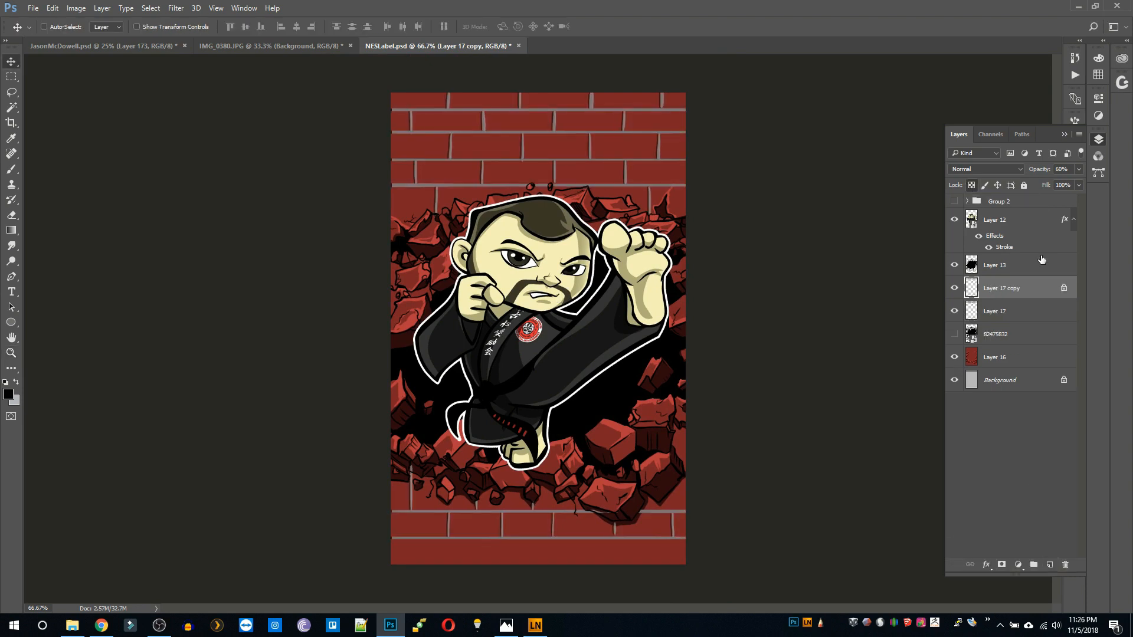
key("Up")
key("Up")
key("Up")
key("Up")
key("Up")
key("Down")
key("Down")
key("Down")
key("Down")
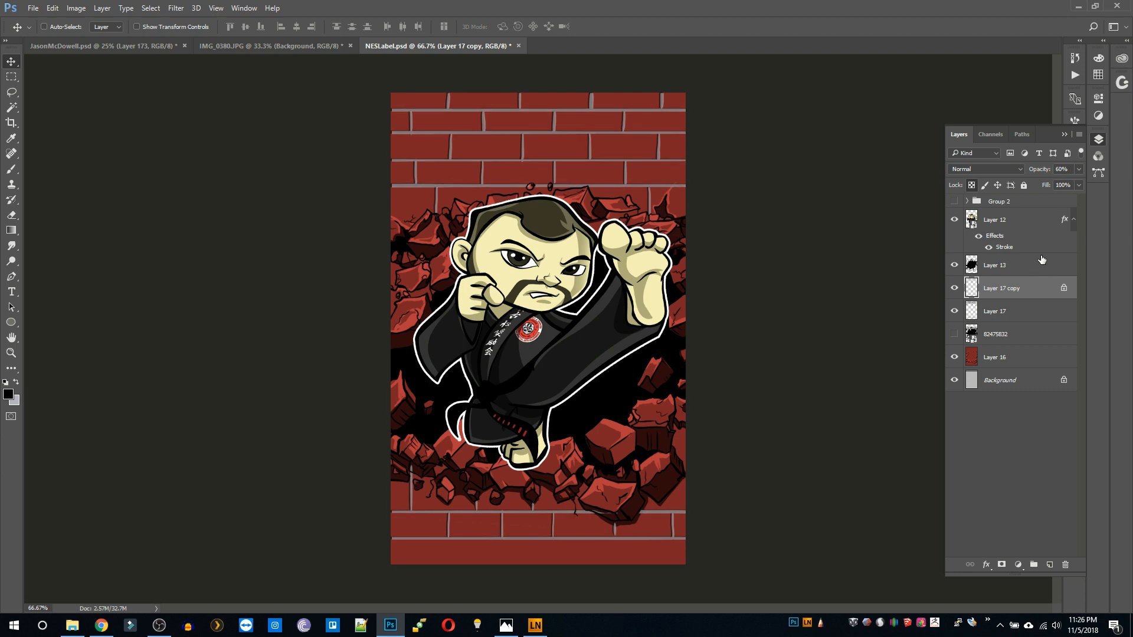
key("Right")
key("Up")
key("Down")
key("Down")
key("Down")
key("Left")
key("Left")
key("Left")
key("Left")
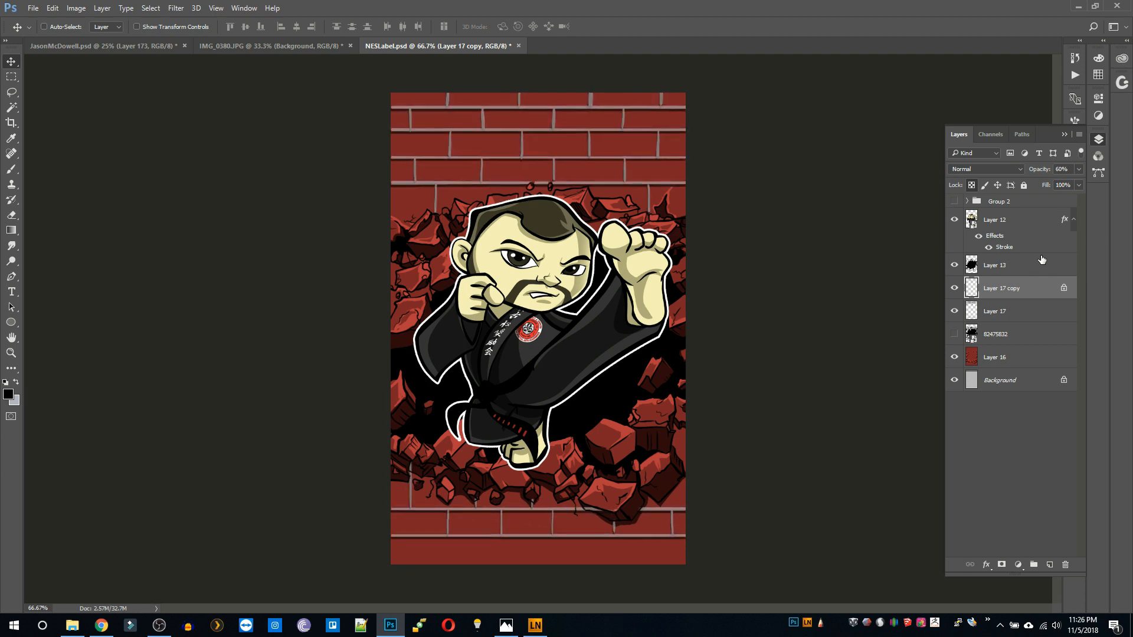
key("Left")
key("Left")
key("Left")
key("Down")
key("Down")
key("Up")
key("Up")
key("Up")
key("Up")
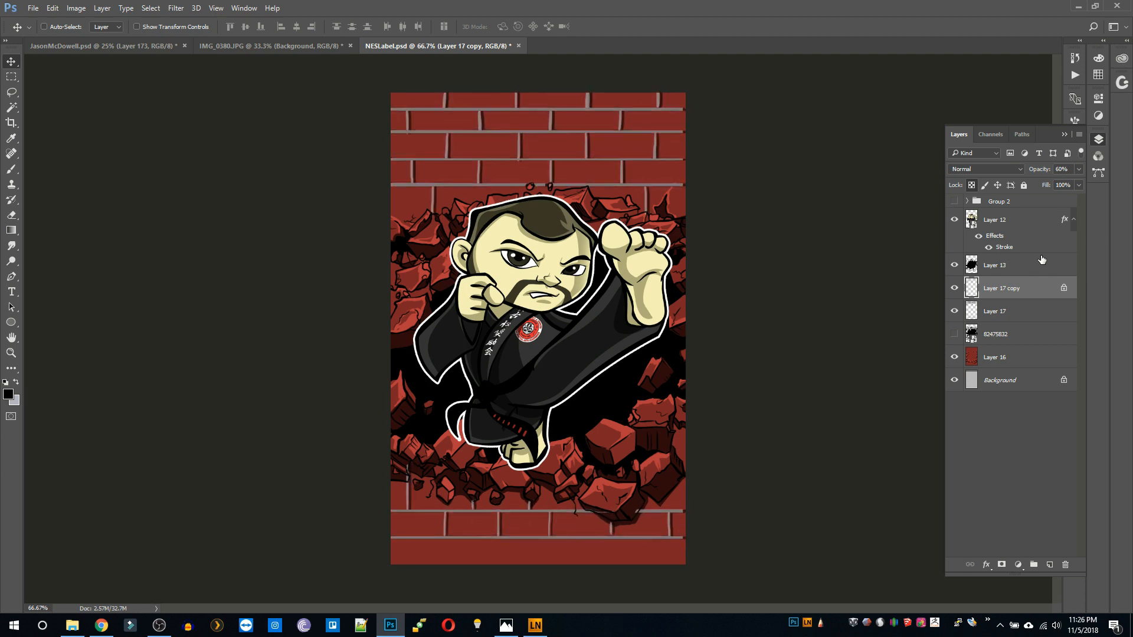
key("Right")
key("Right")
key("Right")
key("Right")
key("Up")
key("Up")
Merge the grey copy down into Layer 17 and set the merged layer's opacity to 60%.
key("ctrl+e")
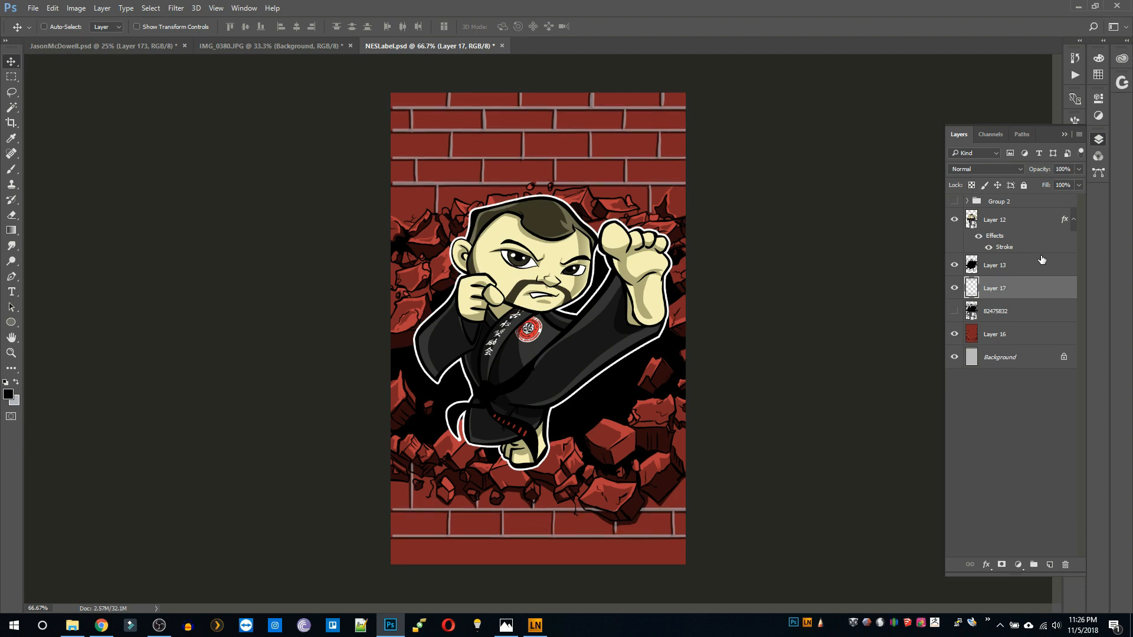
key("e")
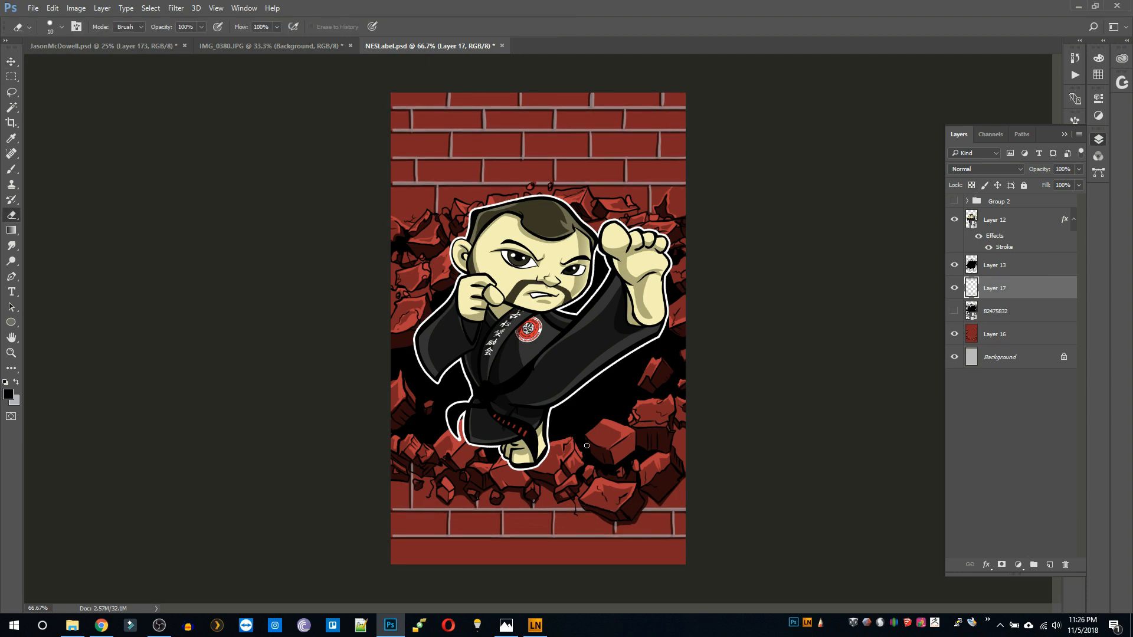
left_click(1078, 170)
type("60")
key("Return")
key("z")
left_click_drag(539, 288, 540, 289)
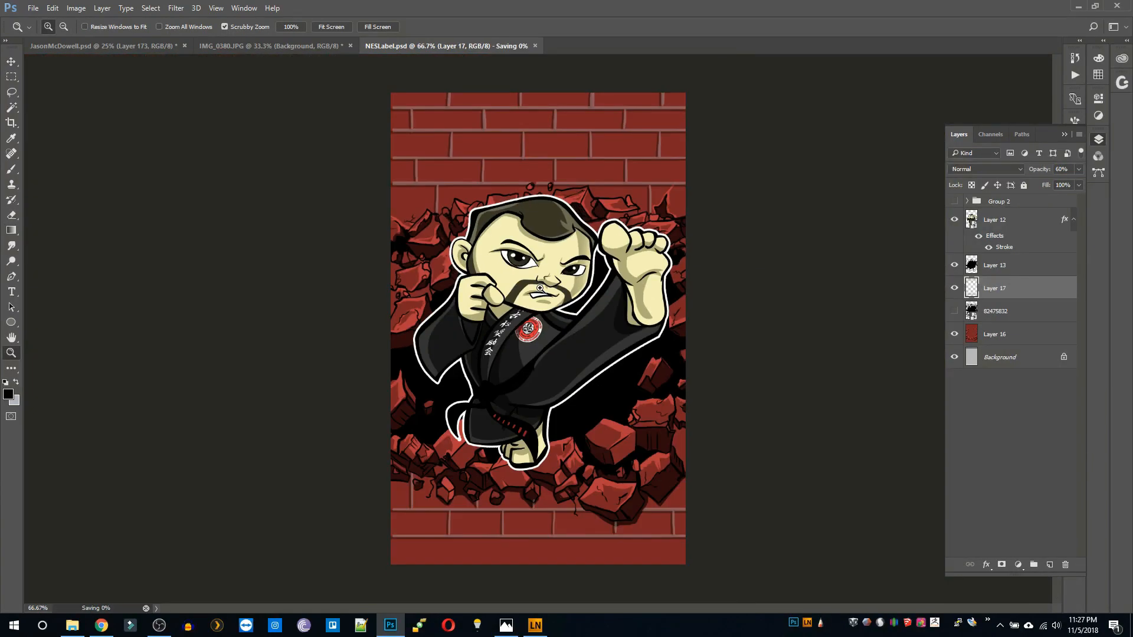
Save the document as NESLabel.psd on the Desktop.
key("ctrl+shift+s")
left_click(49, 88)
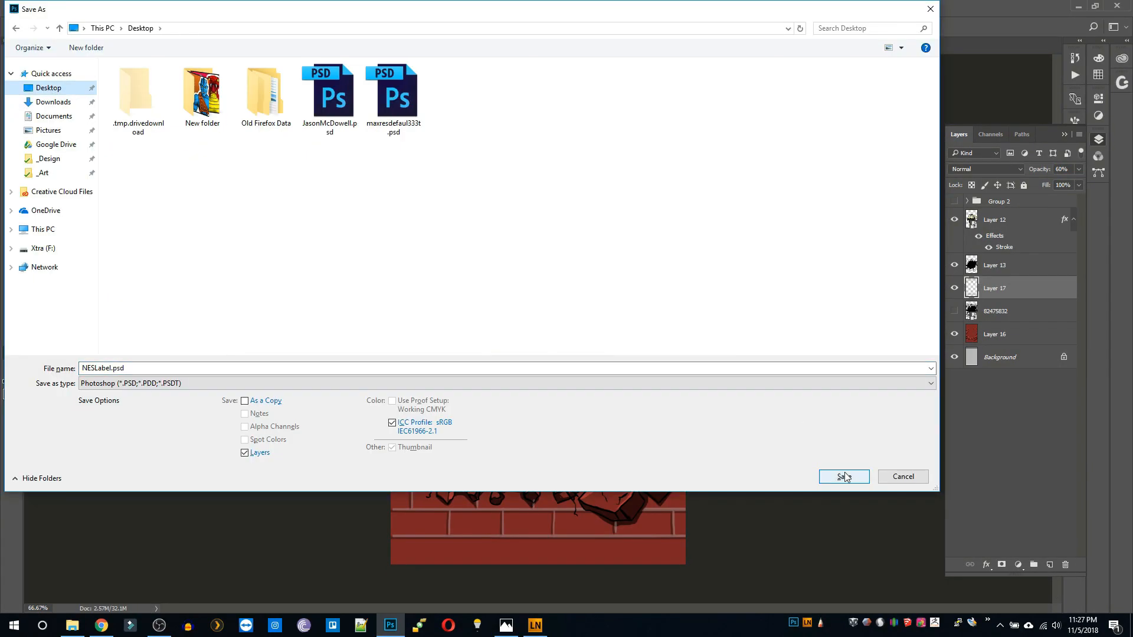
left_click(844, 476)
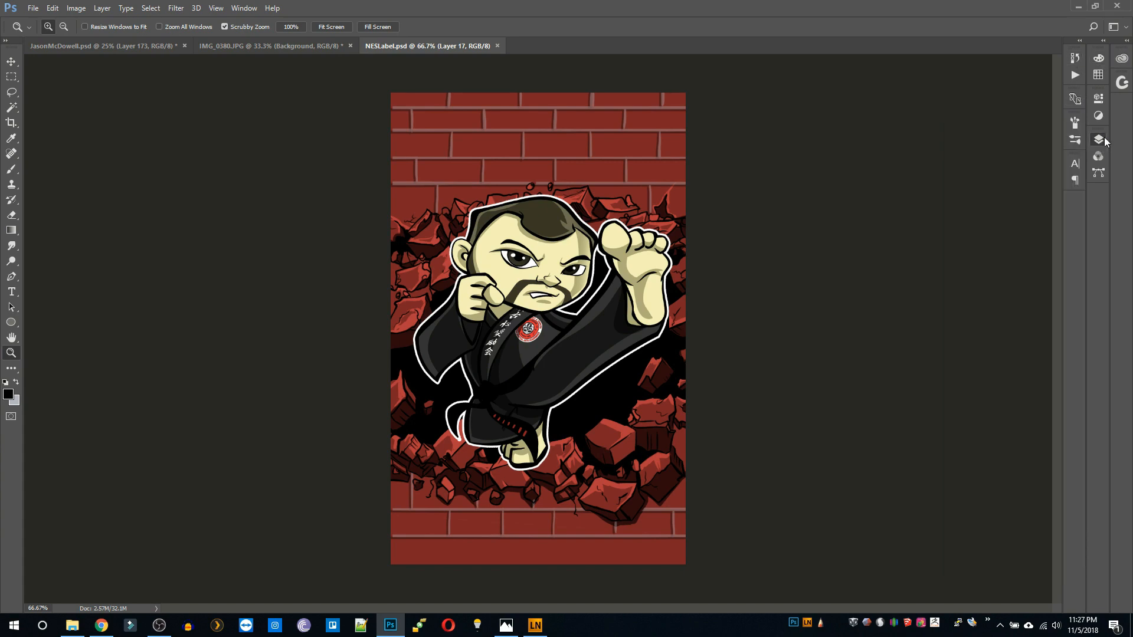
Restore the document's opening history snapshot and save that version under the file name with MZ added.
left_click(1075, 57)
left_click(1027, 75)
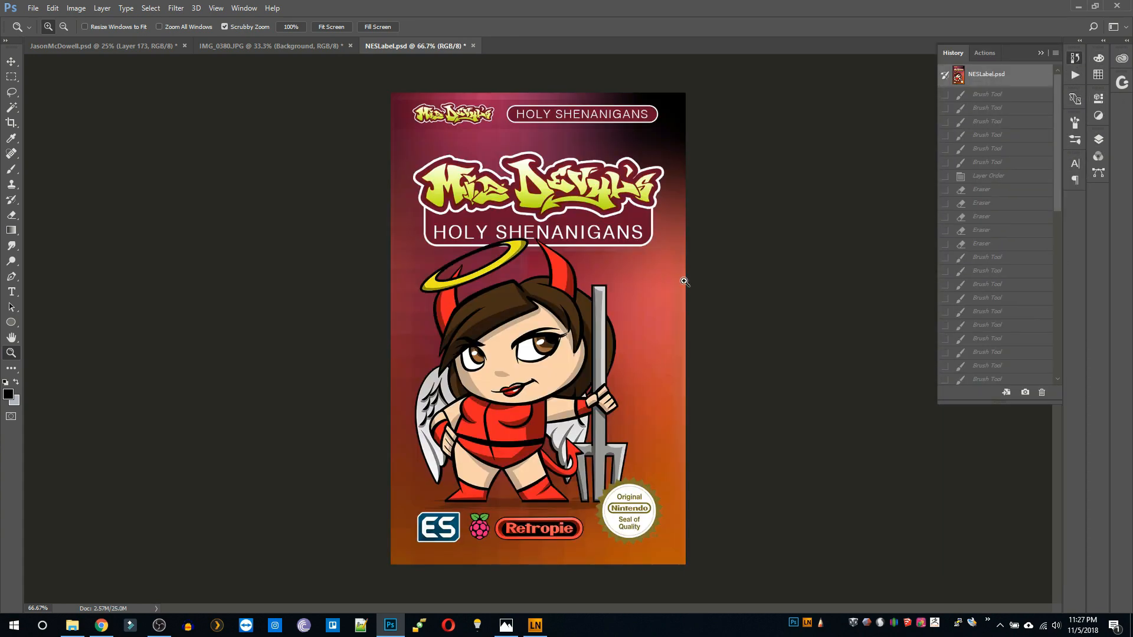
key("ctrl+shift+s")
key("Right")
type("MZ")
key("Return")
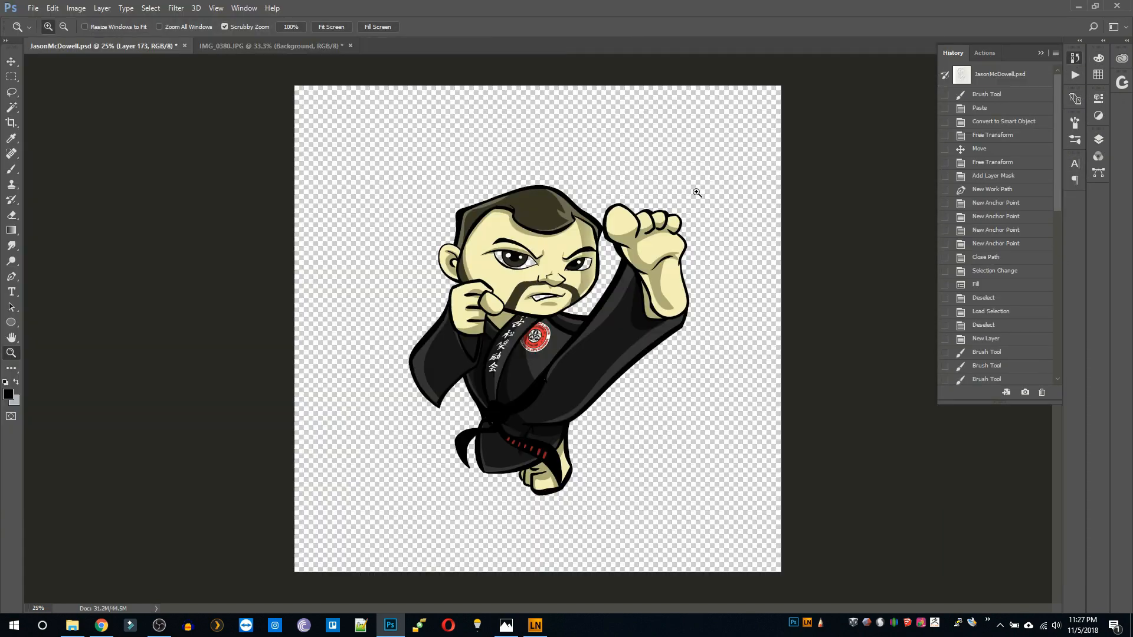
Reopen NESLabel.psd from the Desktop and display its layers.
key("ctrl+o")
double_click(393, 174)
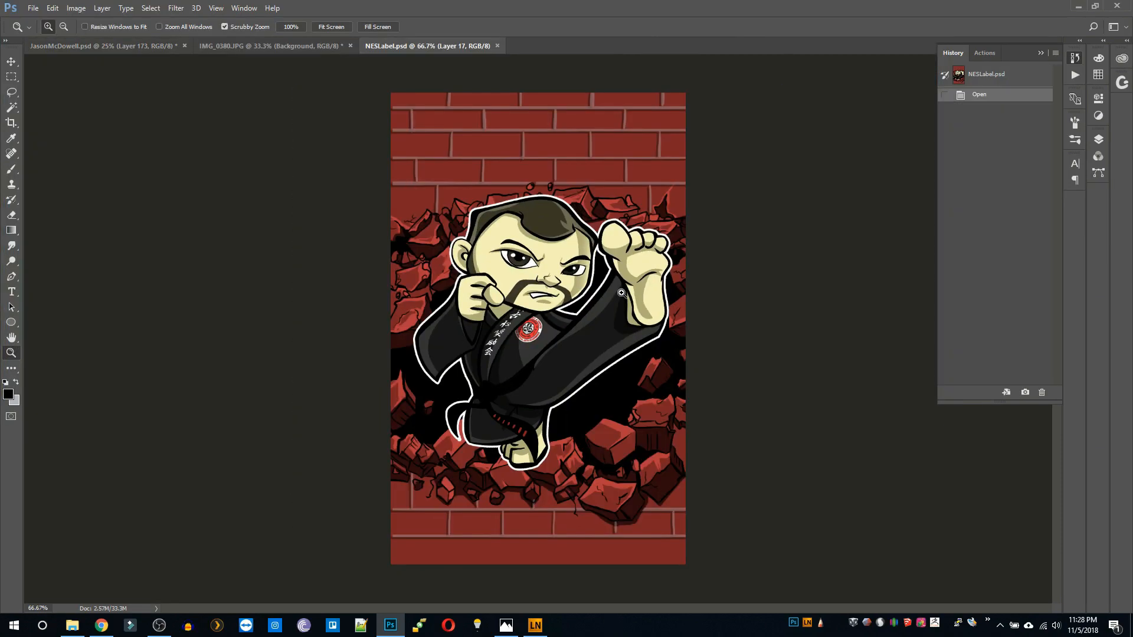
left_click(1098, 140)
Hide Layer 16 temporarily, select the grey label area on the Background layer, and place ruler guides along its edges.
left_click(954, 334)
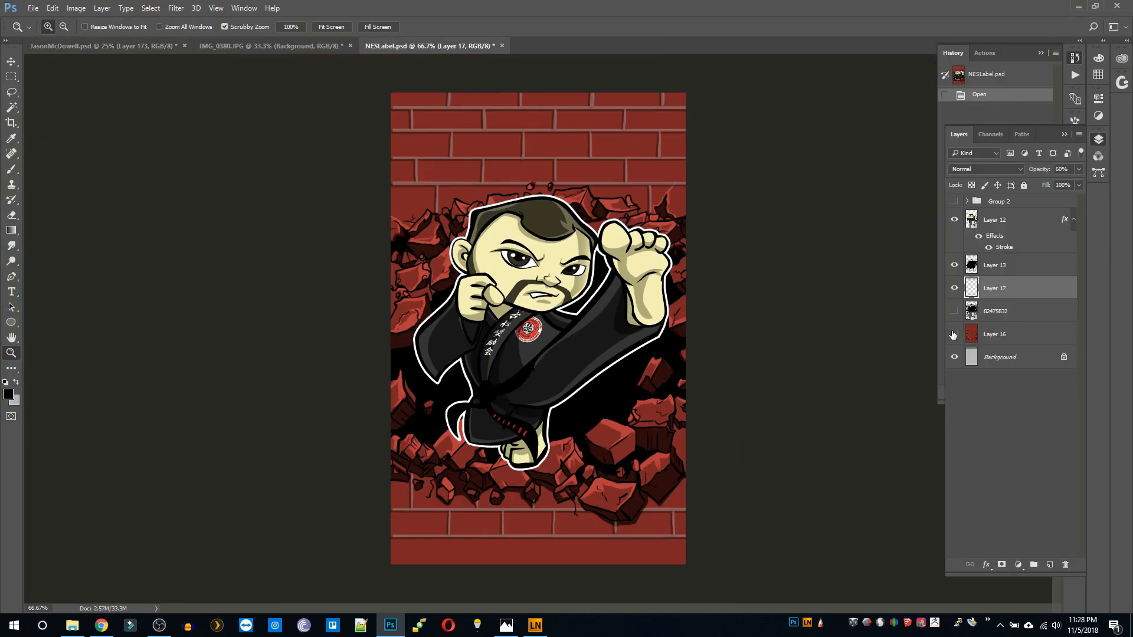
left_click(955, 334)
left_click(954, 335)
left_click(988, 360)
key("w")
left_click(657, 111)
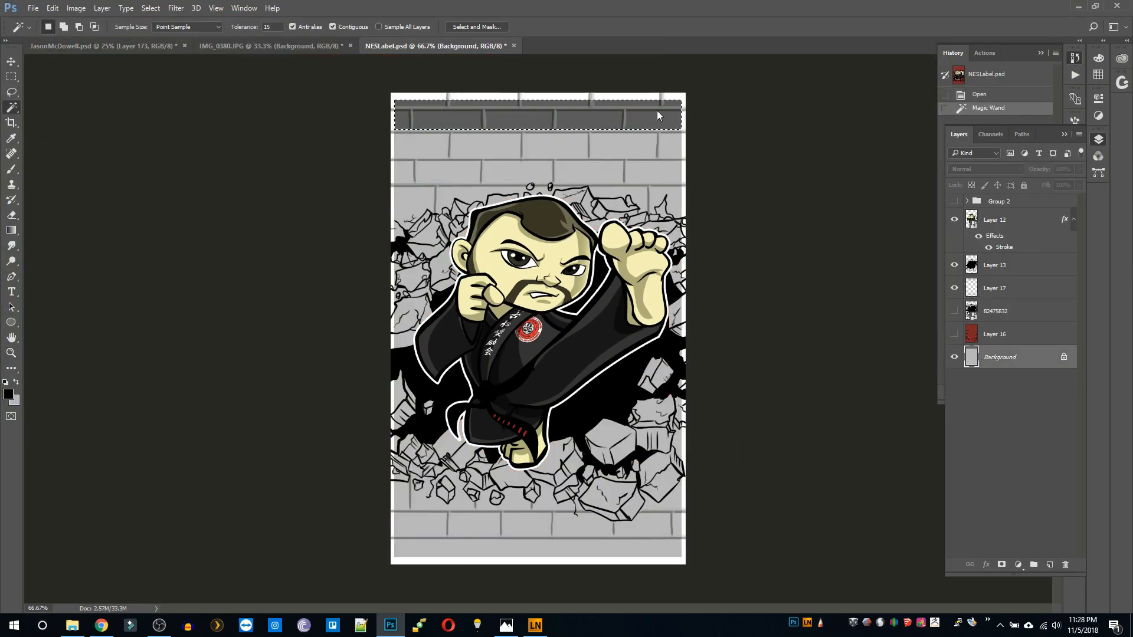
key("ctrl+r")
left_click_drag(604, 64, 711, 130)
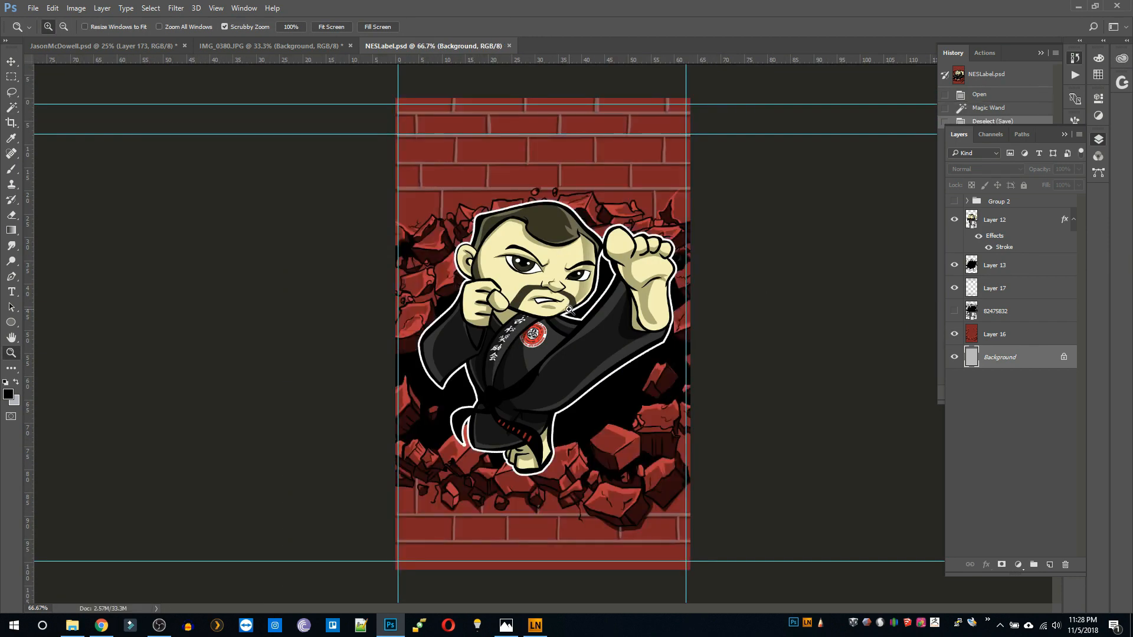
Choose the Dust Monkey texture brush and add a new layer directly above Layer 16.
left_click(575, 298, "alt")
left_click(570, 180)
left_click(1098, 172)
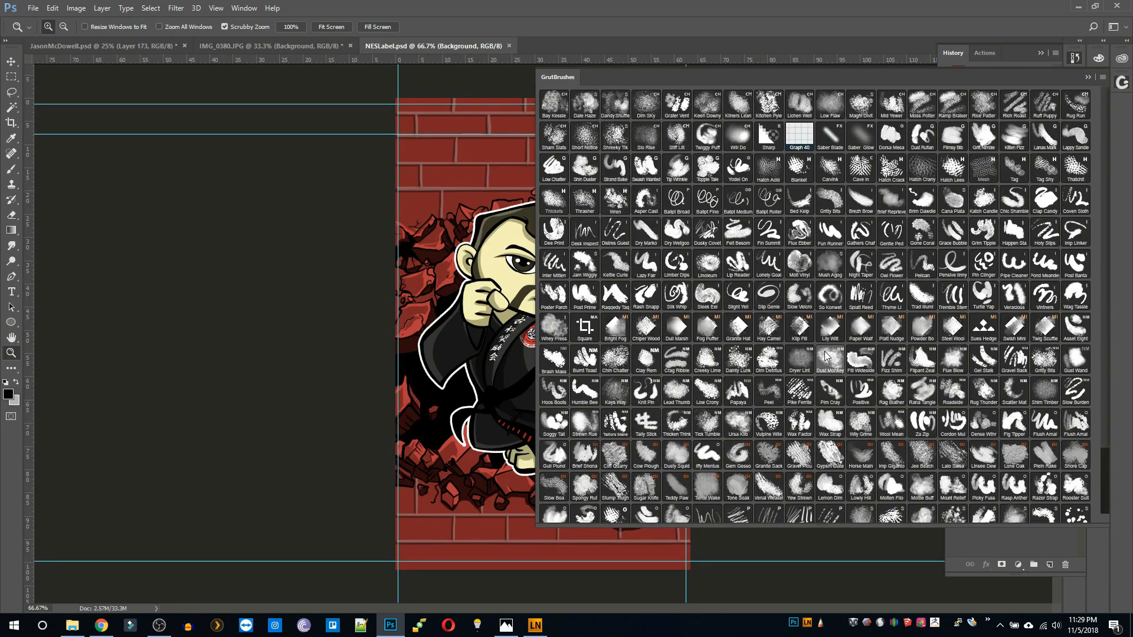
left_click(830, 360)
left_click(1086, 78)
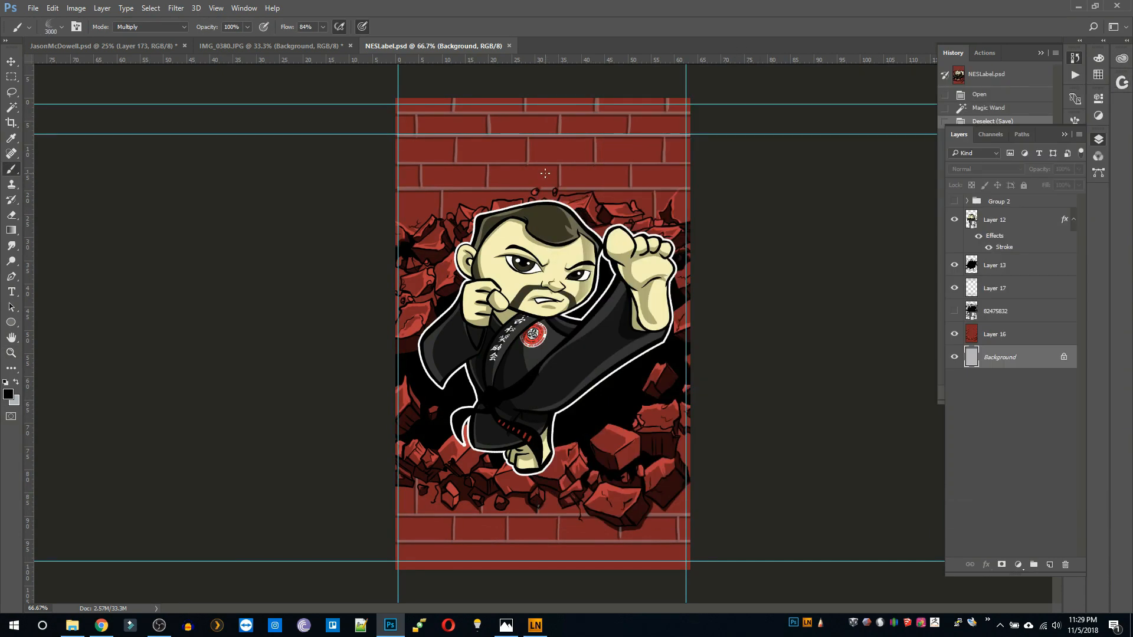
left_click(999, 334)
left_click(1050, 565)
left_click(586, 171)
left_click(539, 164)
key("ctrl+alt+z")
key("ctrl+alt+z")
Enlarge the texture brush to 3800 px and stamp dark grunge marks over the upper and lower wall on Layer 18.
key("bracketright")
key("bracketright")
key("bracketright")
key("bracketright")
key("bracketright")
key("bracketright")
key("bracketright")
key("bracketright")
left_click(539, 164)
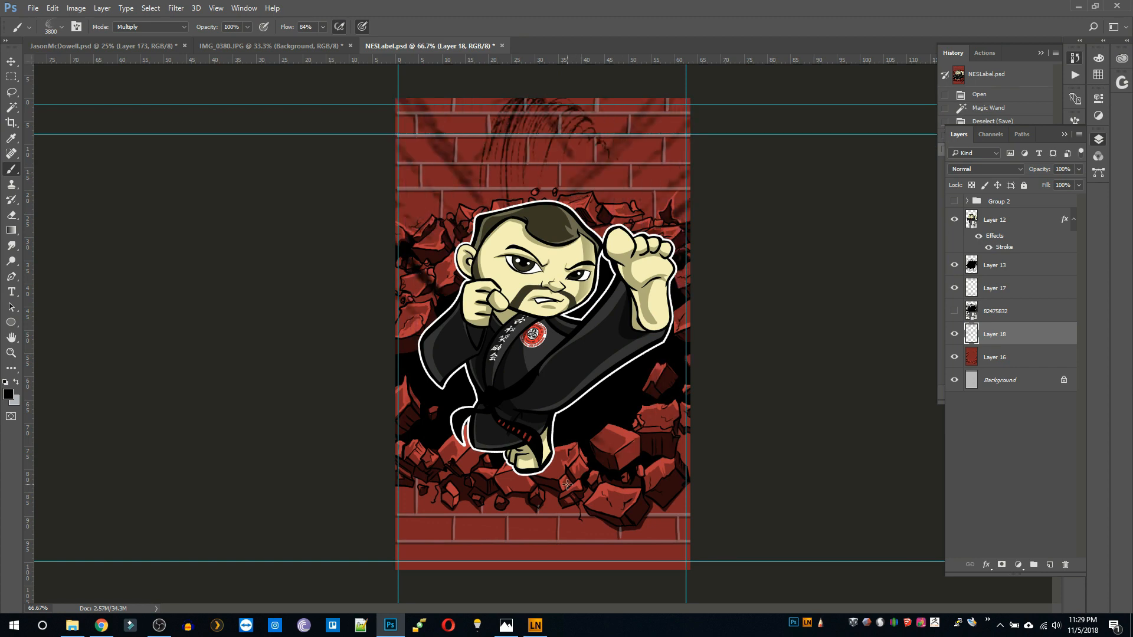
left_click(567, 483)
Set Layer 18's opacity to 40% and delete the hidden layer 82475832.
type("30")
key("Return")
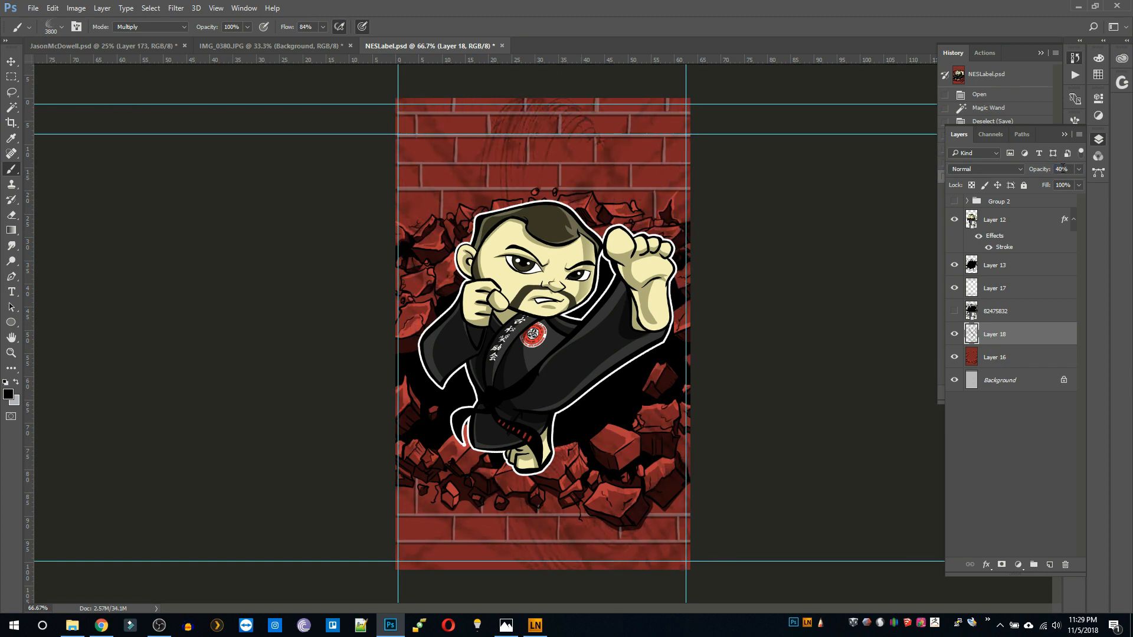
left_click_drag(978, 309, 1065, 565)
key("z")
left_click(559, 305)
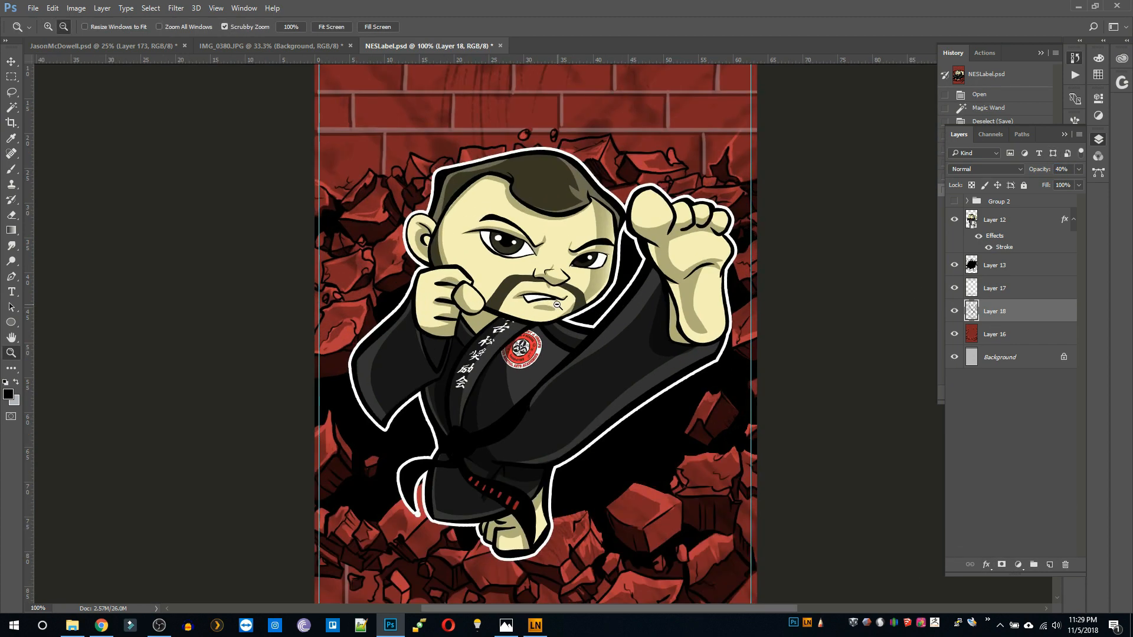
left_click(559, 305, "alt")
key("alt+Tab")
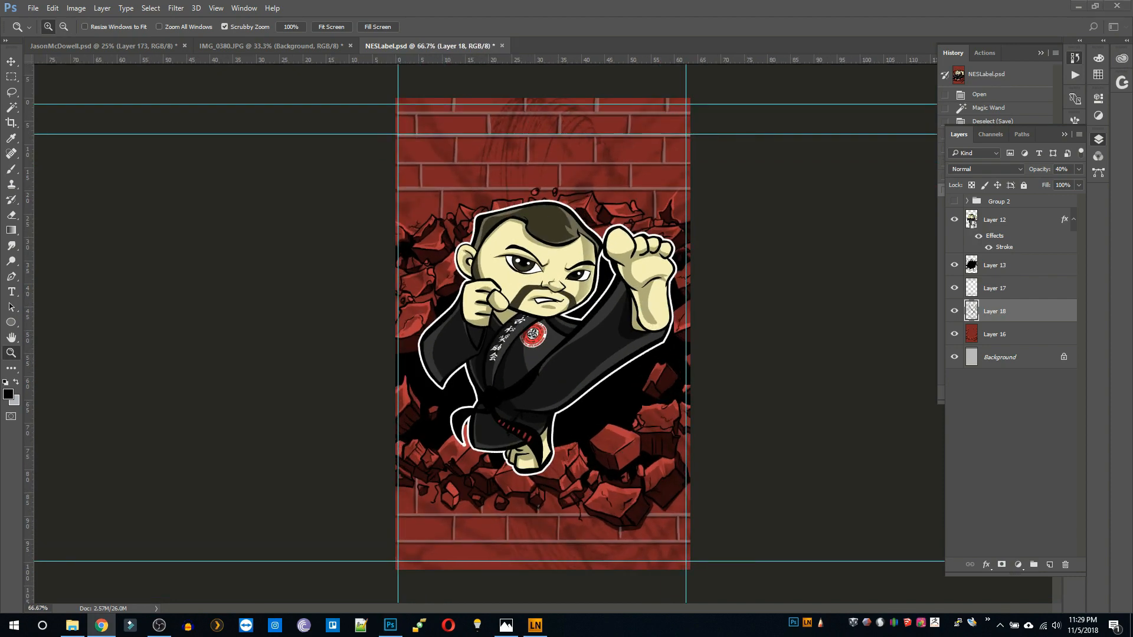
key("alt+Tab")
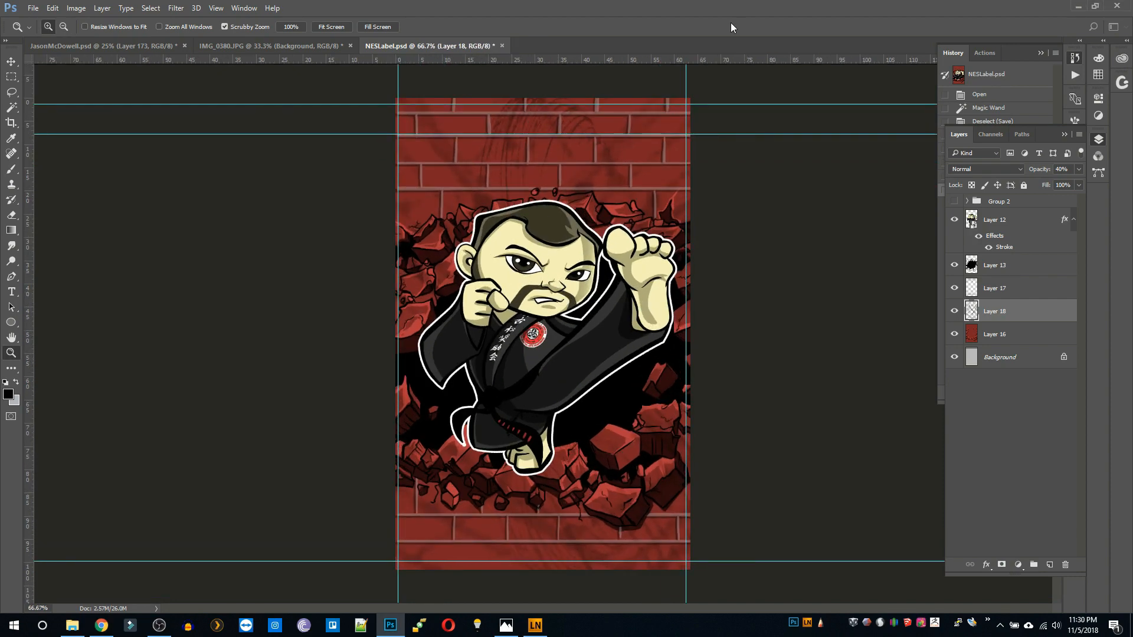
Show the logos in Group 2 and hide the Original Nintendo Seal of Quality layer inside it.
left_click(954, 202)
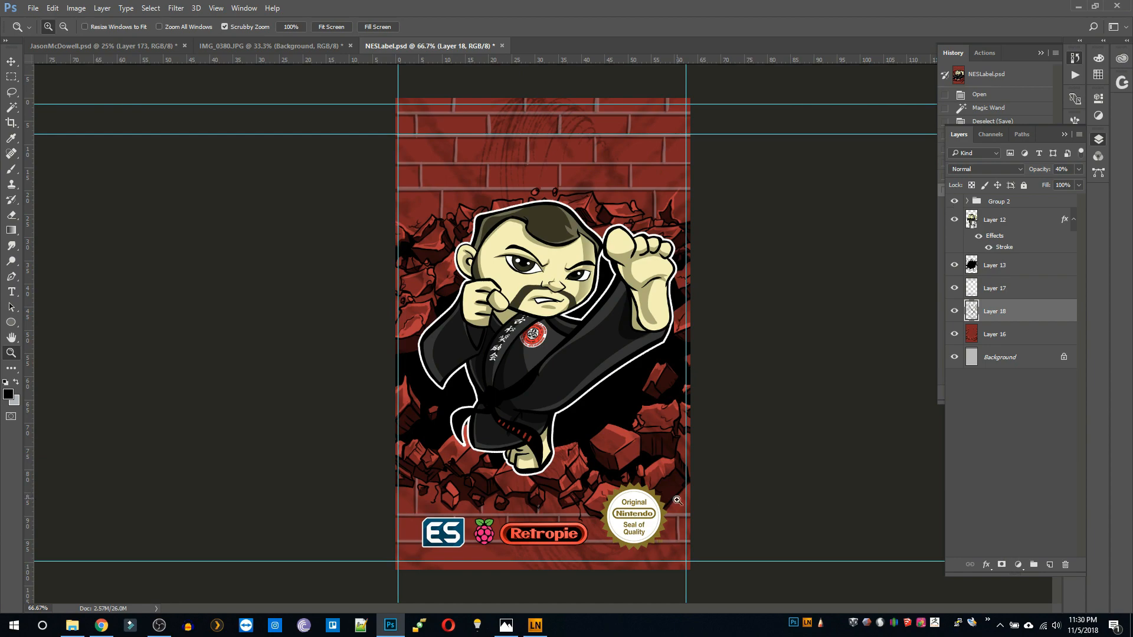
left_click(636, 508)
left_click(631, 508, "alt")
left_click(626, 508)
key("v")
left_click(636, 518)
left_click(954, 289)
left_click(967, 201)
key("z")
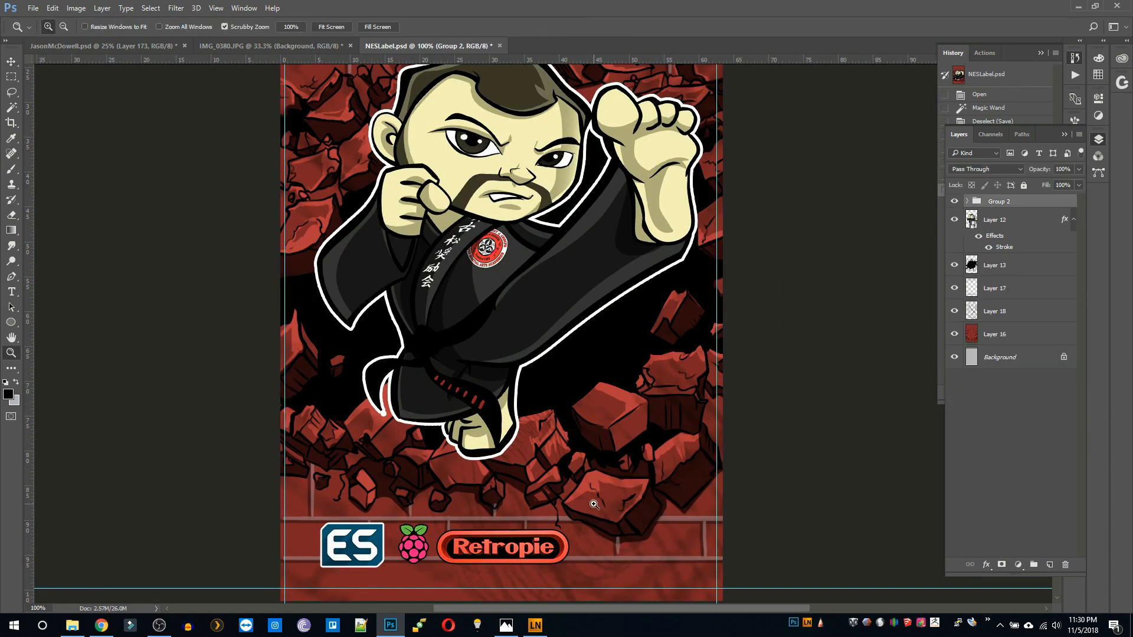
left_click(594, 504, "alt")
Try to center Group 2 with the logos horizontally on the canvas and shift it by hand, and undo the changes.
key("v")
left_click(566, 534, "ctrl")
left_click(967, 202)
left_click(966, 202)
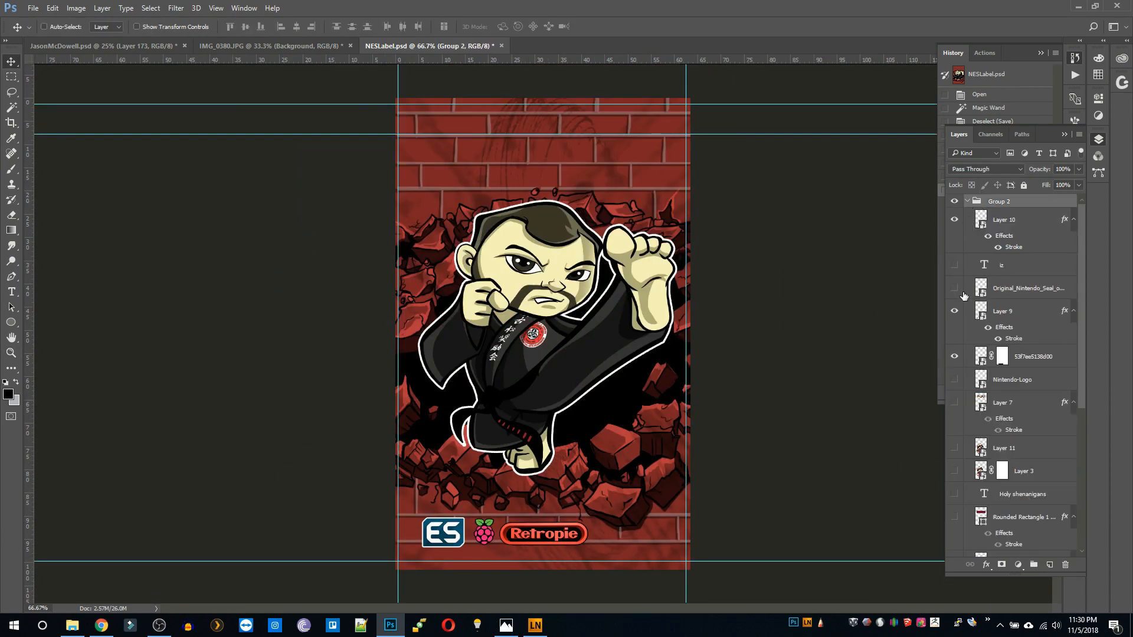
left_click(967, 202)
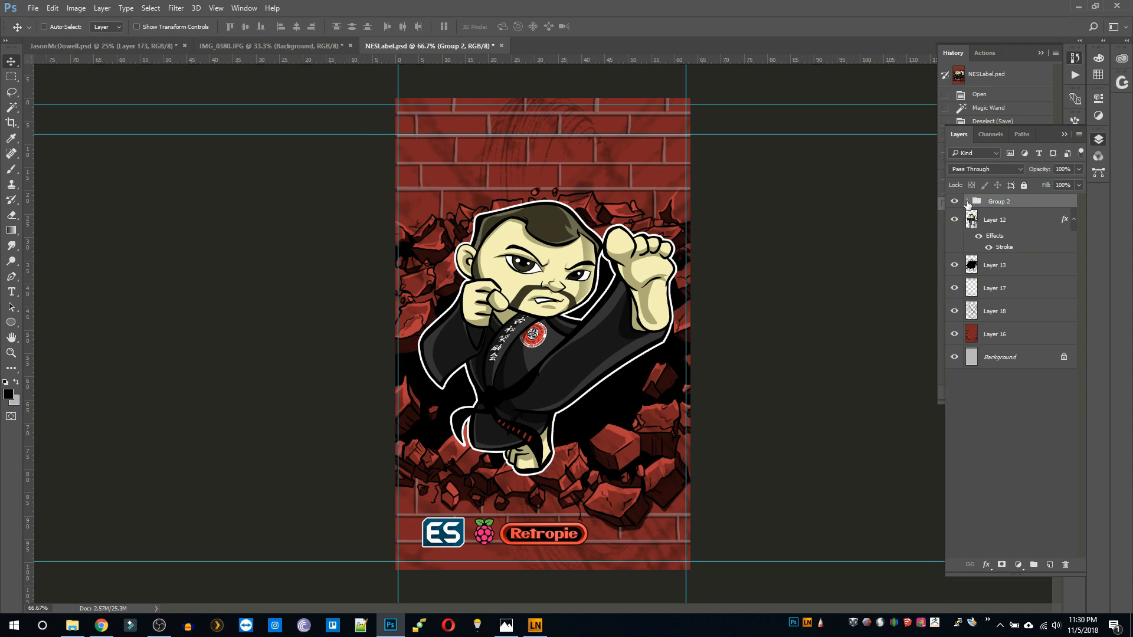
left_click(543, 527, "ctrl")
left_click(974, 201)
left_click(966, 202)
key("ctrl+a")
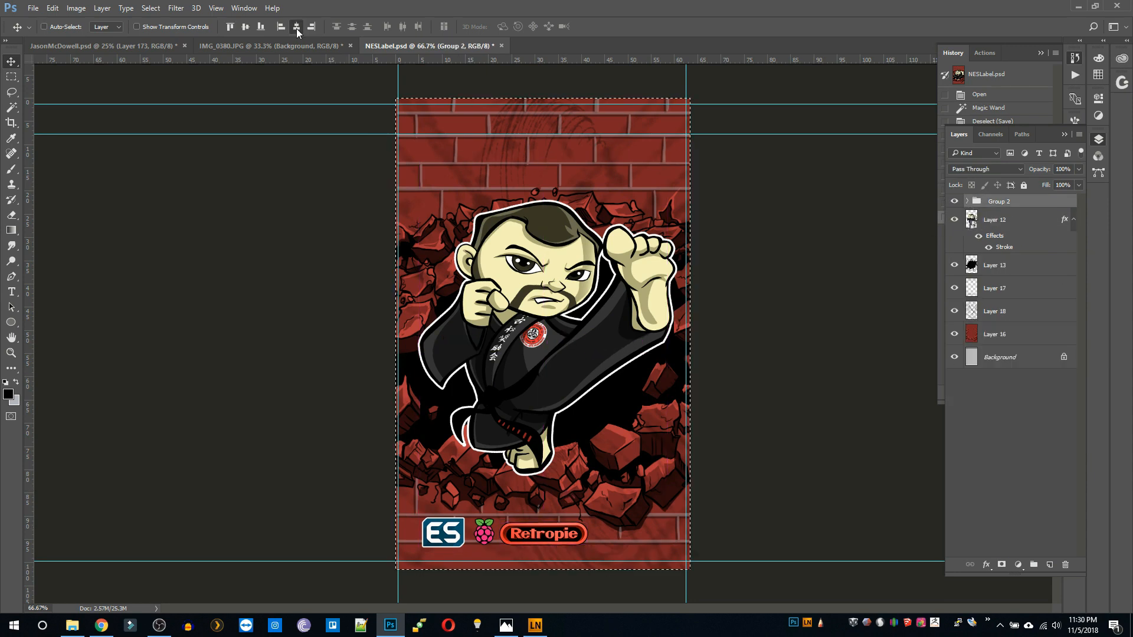
left_click(297, 29)
key("ctrl+d")
left_click_drag(541, 546, 491, 549)
key("ctrl+alt+z")
key("ctrl+alt+z")
key("ctrl+alt+z")
key("ctrl+alt+z")
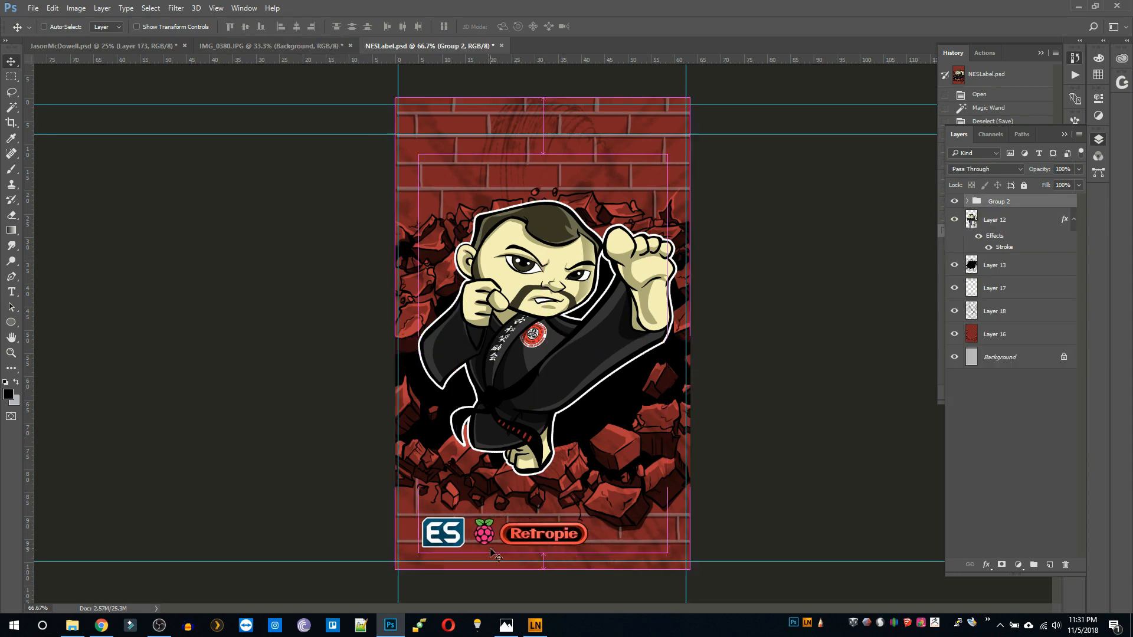
Nudge the logos in Group 2 20 px left and 30 px up.
key("shift+Left")
key("shift+Left")
key("shift+Up")
key("shift+Up")
key("shift+Up")
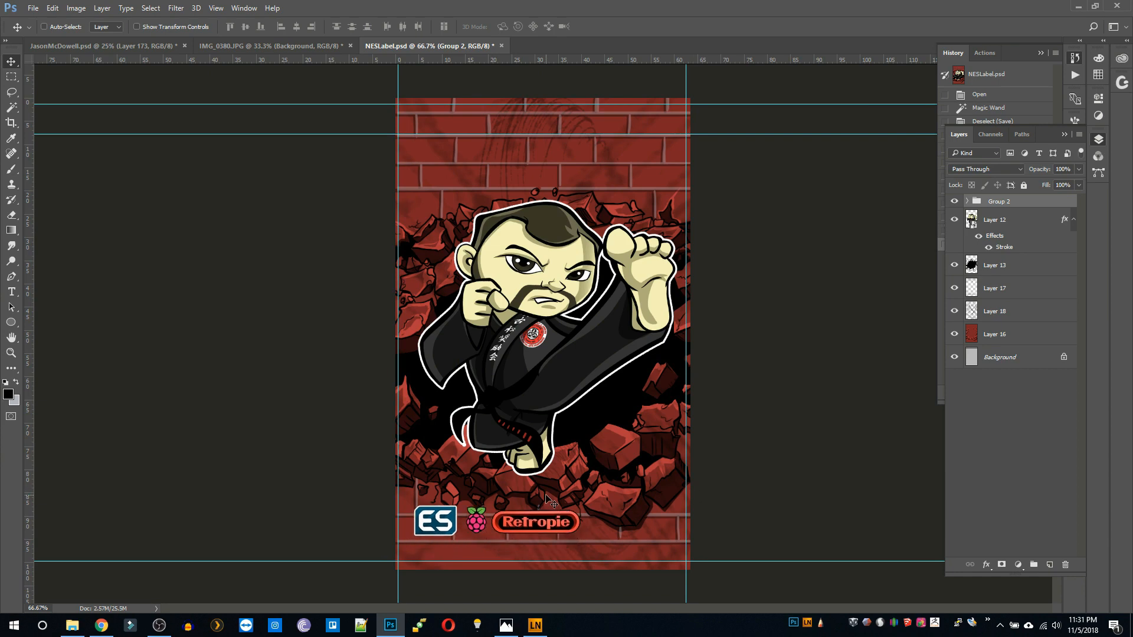
Try a white 3 px stroke around the Retropie logo on Layer 10.
left_click(535, 511, "ctrl")
double_click(1064, 223)
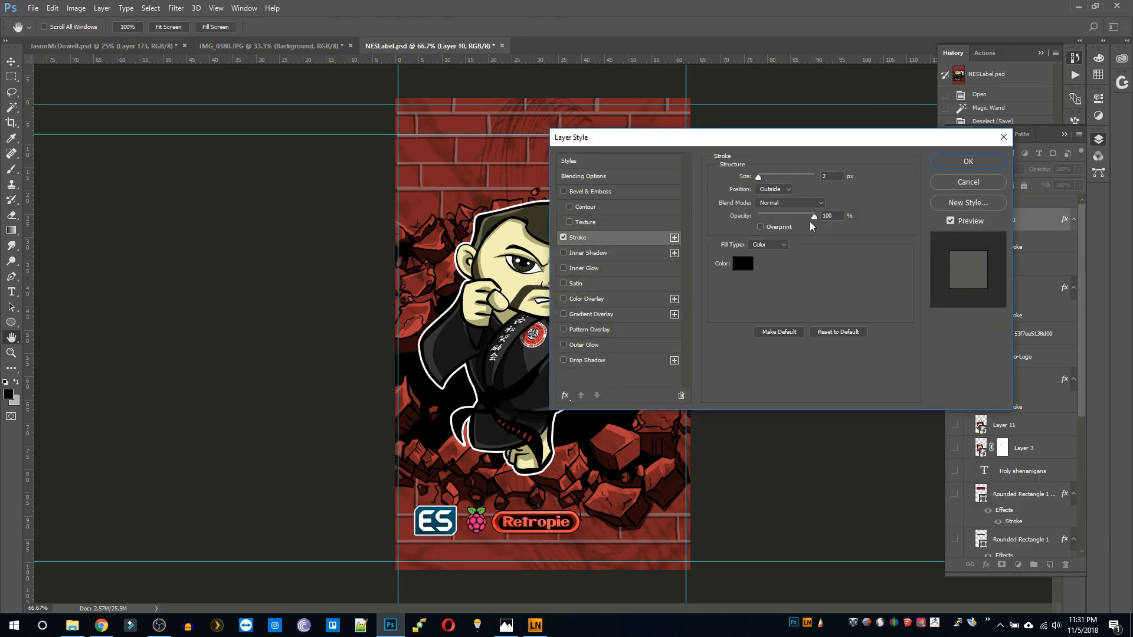
left_click(743, 263)
left_click(586, 148)
left_click(854, 142)
double_click(836, 174)
type("3")
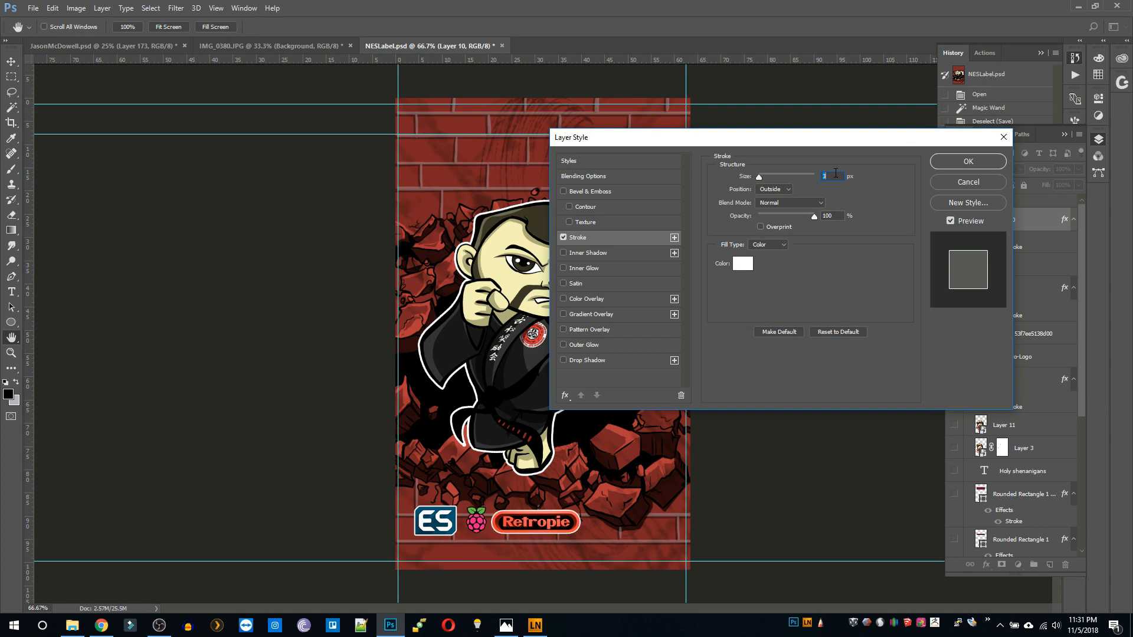
mouse_move(814, 218)
left_mouse_down()
mouse_move(766, 226)
mouse_move(819, 223)
left_mouse_up()
left_click(972, 180)
Inspect the fighter artwork up close and the round martial arts emblem in IMG_0380.JPG, and return to NESLabel.psd.
key("z")
left_click(568, 353)
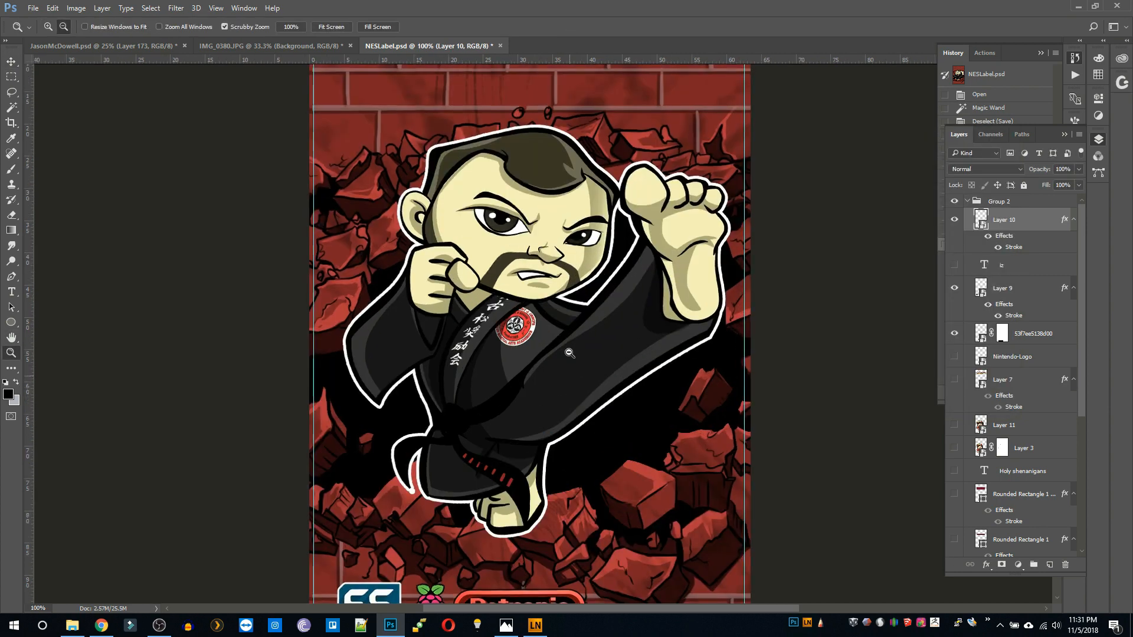
left_click(569, 353, "alt")
key("v")
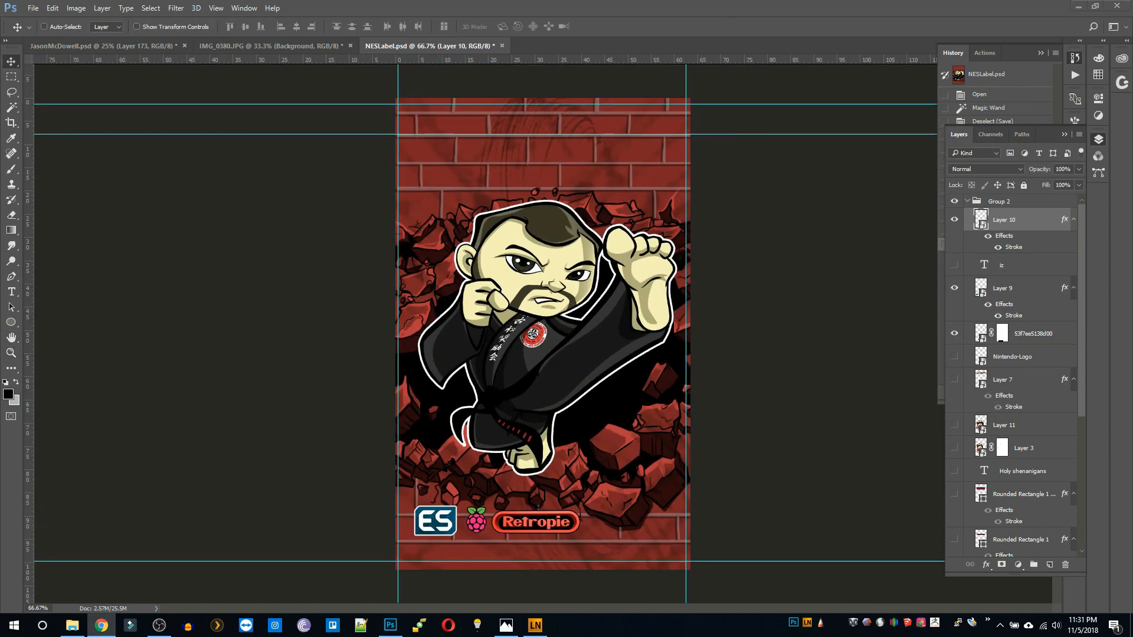
left_click(272, 45)
key("z")
left_click(538, 302)
left_click(539, 303, "alt")
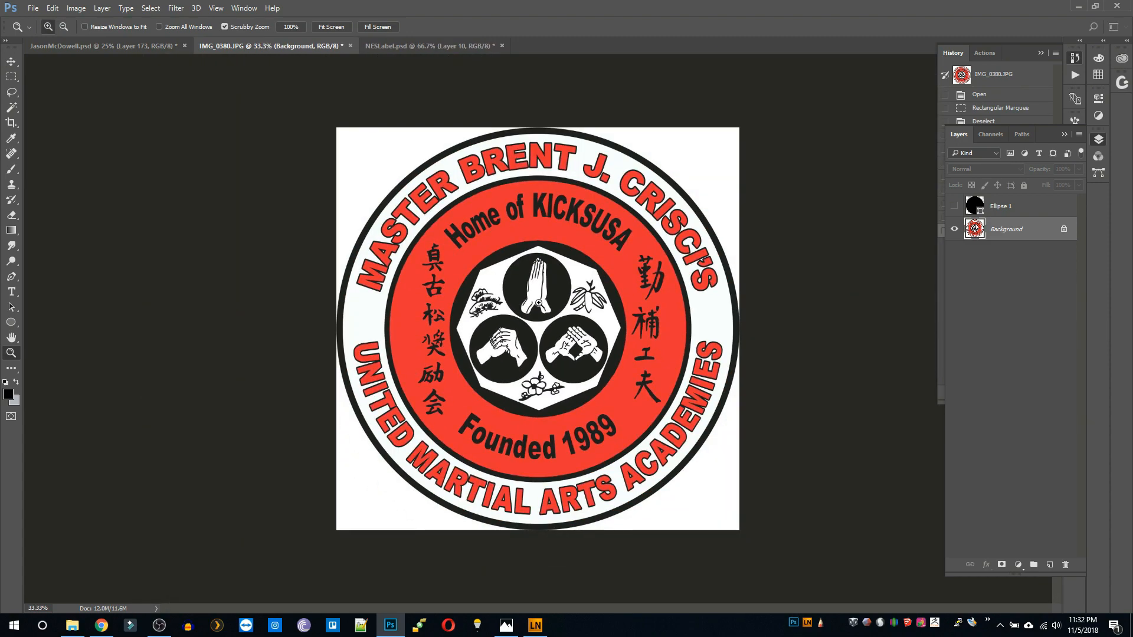
left_click(425, 45)
left_click(561, 304)
left_click(561, 304, "alt")
left_click(560, 304, "alt")
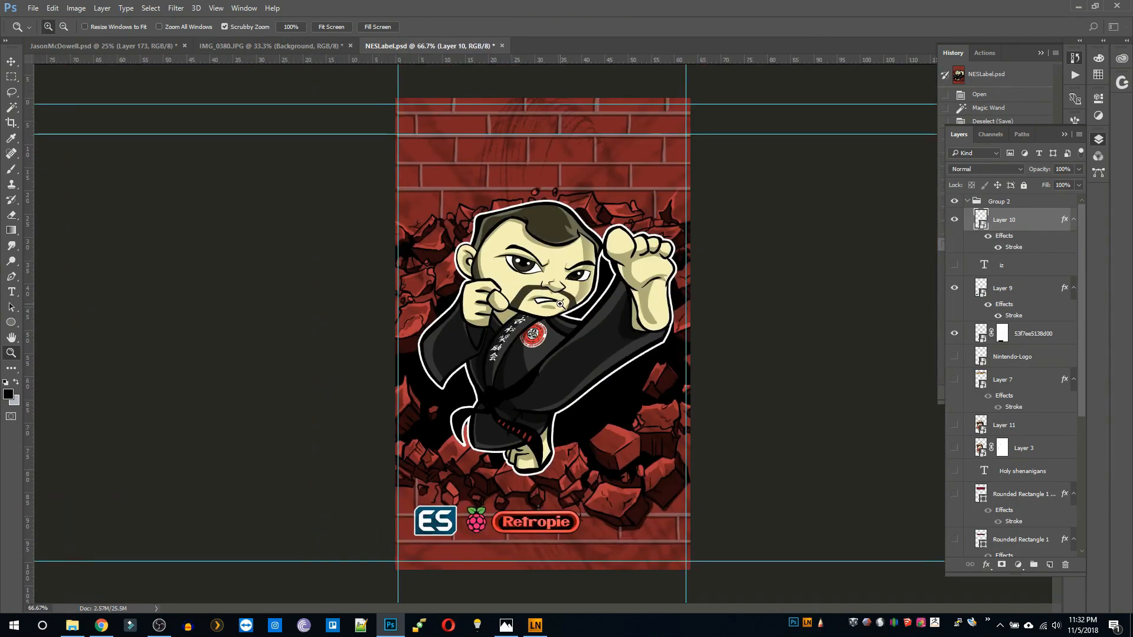
Shift the karate fighter layer slightly to the left.
key("v")
left_click(560, 304, "ctrl")
left_click_drag(560, 304, 555, 302)
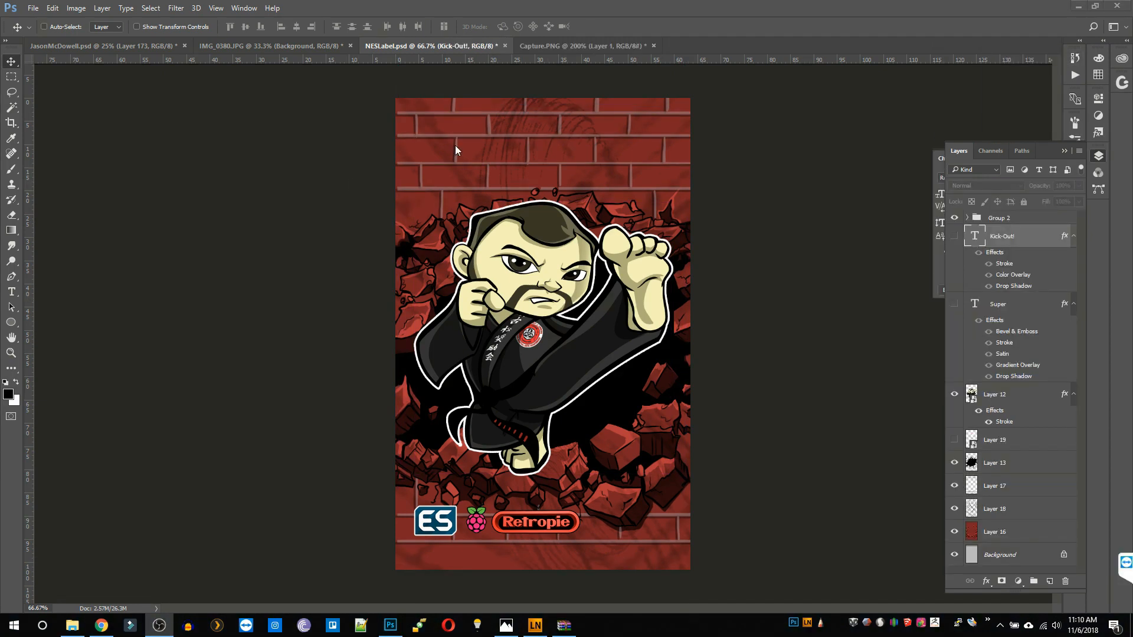
Add the text "KICK-OUT!" in Road Rage and place it centered on the brick wall above the fighter's head.
key("t")
left_click(457, 180)
type("KICK-OUT")
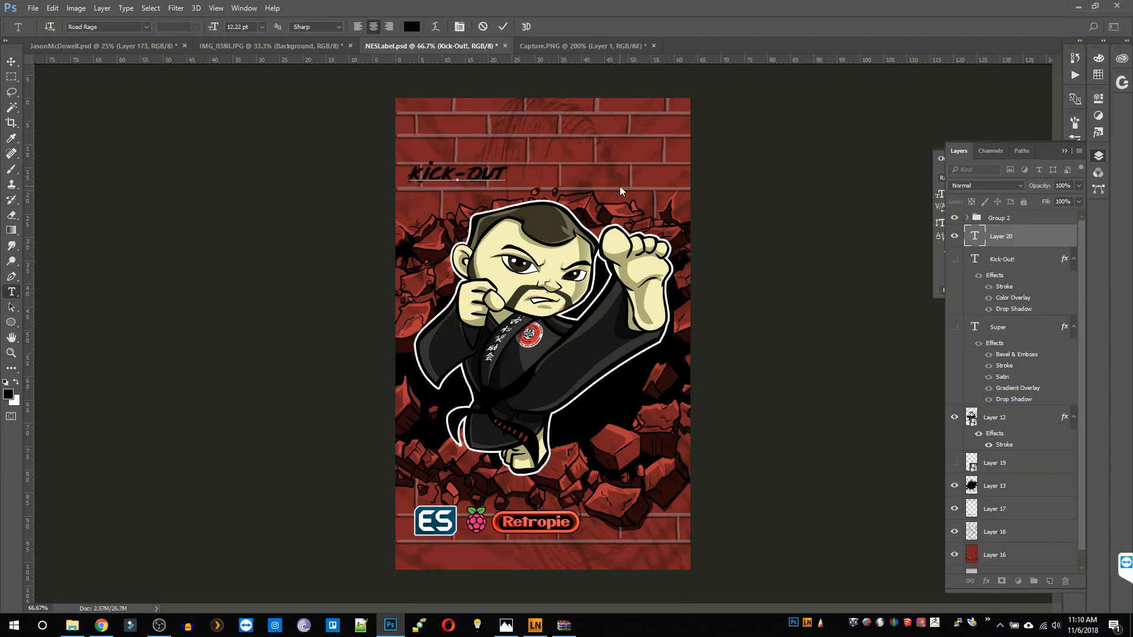
type("!")
key("ctrl+Return")
key("v")
left_click_drag(619, 186, 700, 183)
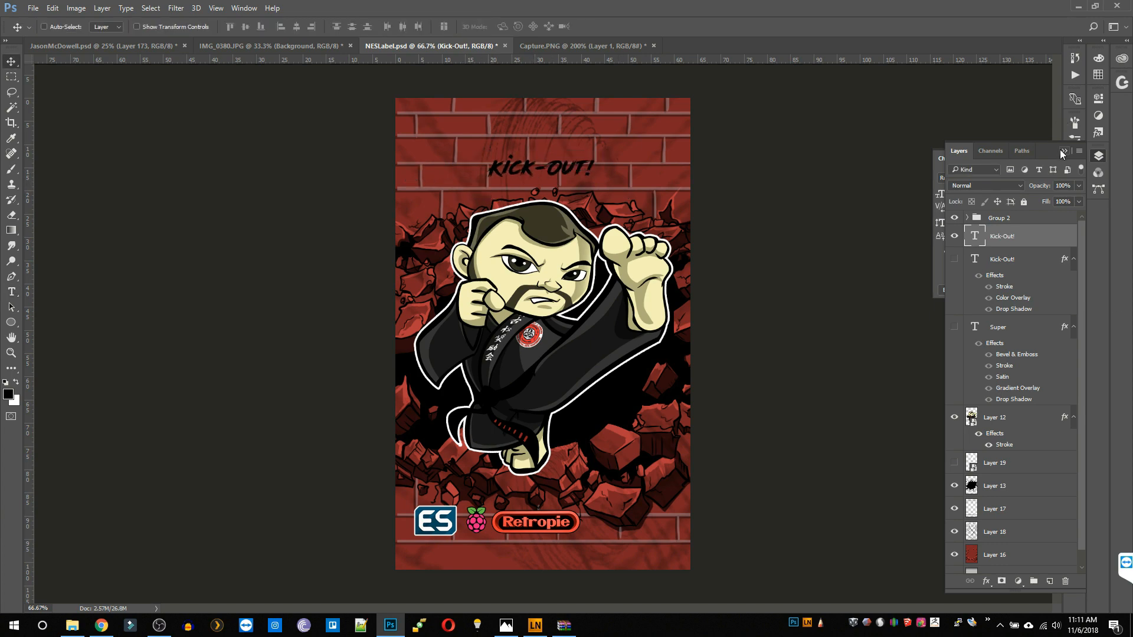
Enlarge the KICK-OUT! text to 20.64 pt and re-center it above the fighter's head.
left_click(1062, 151)
key("ctrl+t")
left_click_drag(598, 185, 673, 204)
key("Return")
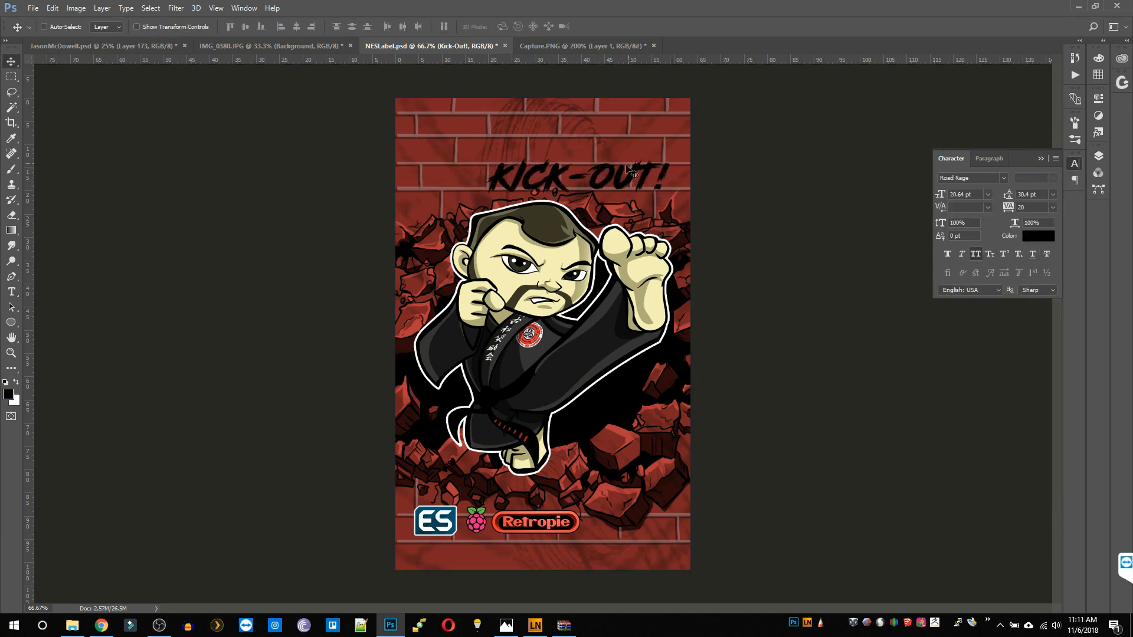
left_click_drag(630, 171, 586, 164)
Paste the copied layer style onto the new KICK-OUT! text and tilt it slightly upward just above the fighter's head.
key("F7")
right_click(998, 236)
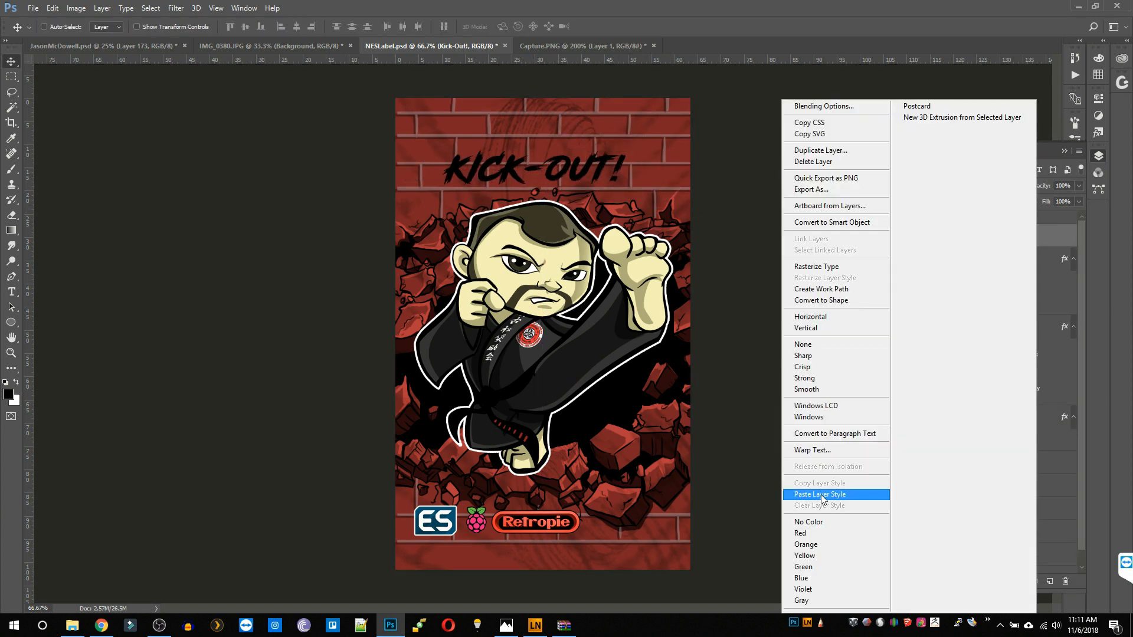
left_click(826, 498)
key("ctrl+t")
left_click_drag(628, 170, 633, 152)
key("Return")
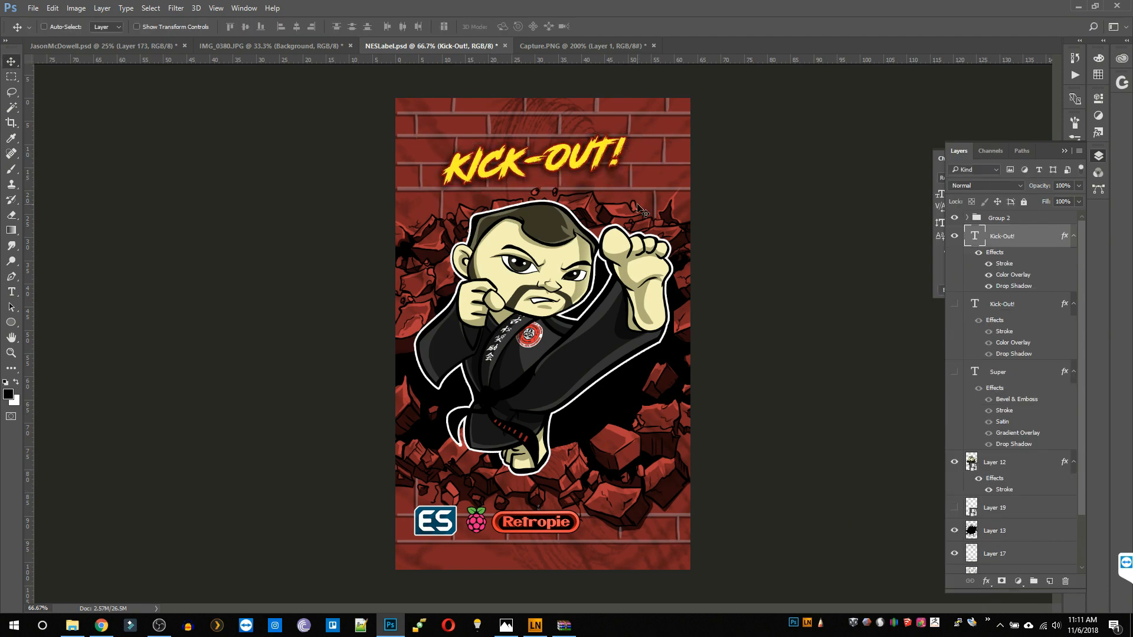
left_click_drag(540, 164, 556, 180)
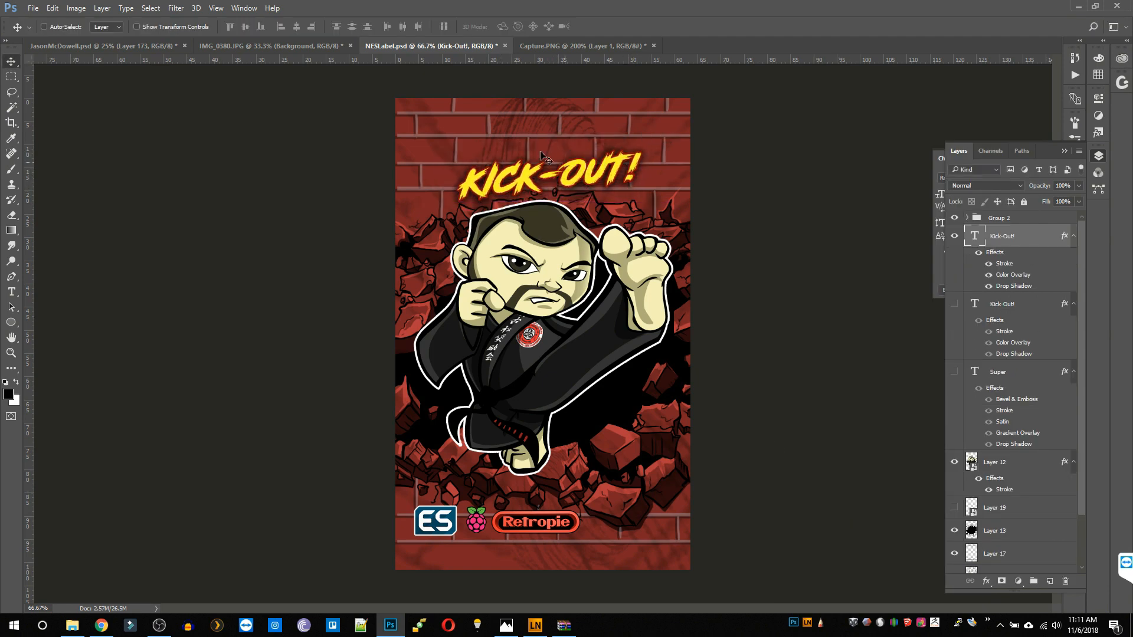
Hide the new KICK-OUT! text and add the text "SUPER" in Arial Black on the upper wall.
left_click(954, 236)
key("t")
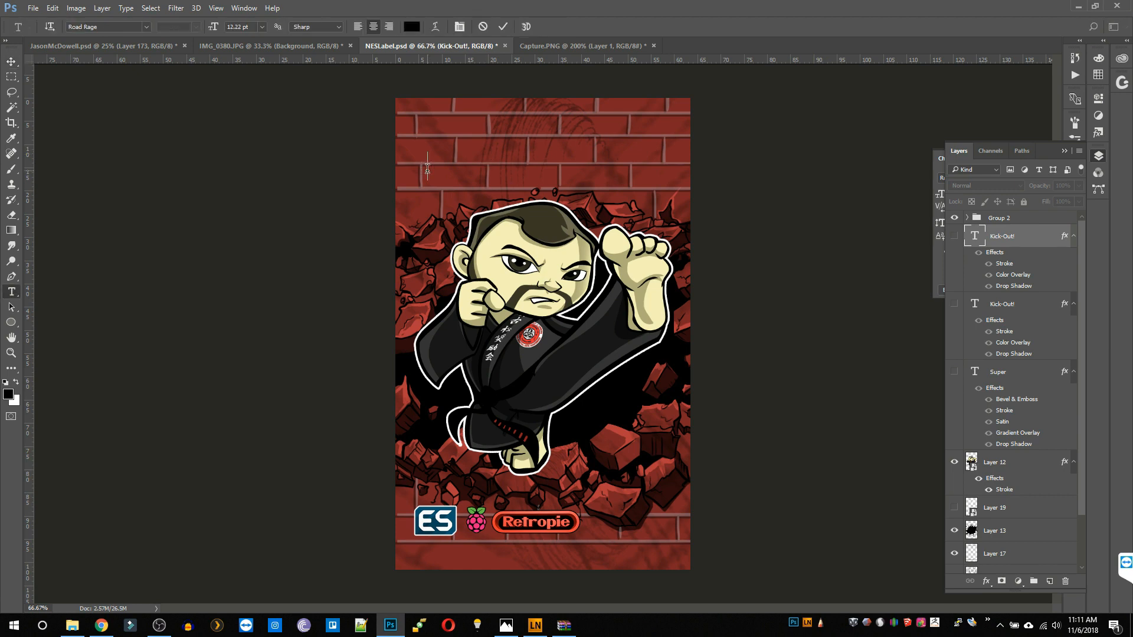
left_click(428, 169)
type("SUPER")
type("arial black")
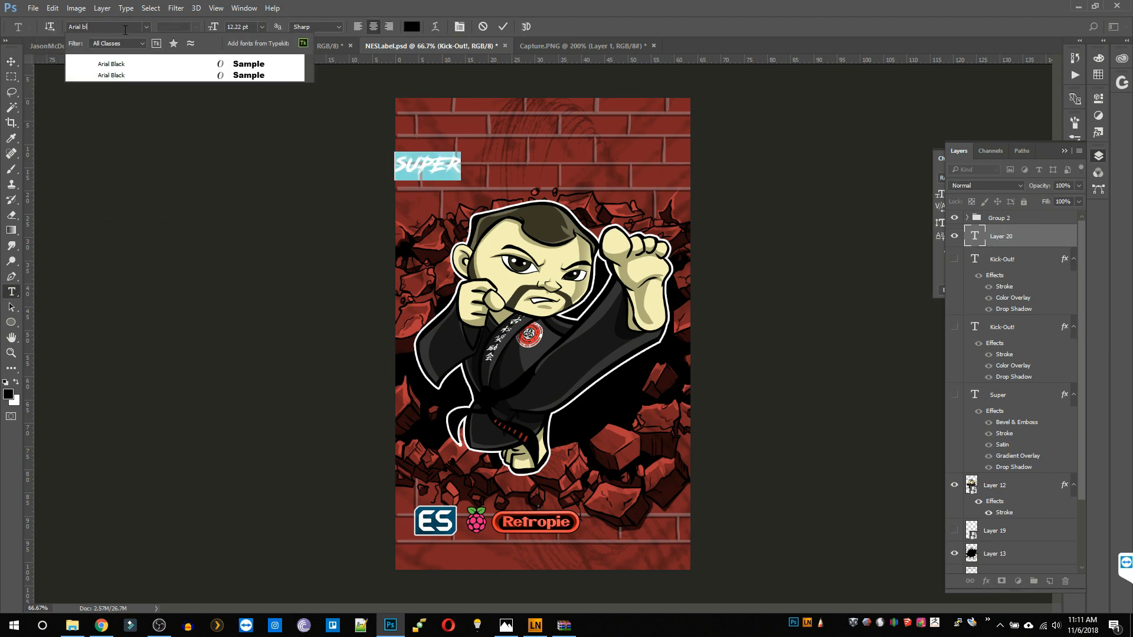
key("Return")
Enlarge the SUPER text to 39.67 pt and position it across the wall above the fighter.
left_click(16, 63)
left_click_drag(417, 167, 674, 204)
key("ctrl+t")
left_click_drag(470, 203, 416, 210)
key("Return")
Try several preset layer styles on the SUPER text and apply the blue-and-gold chrome gradient style.
key("F7")
left_click(244, 8)
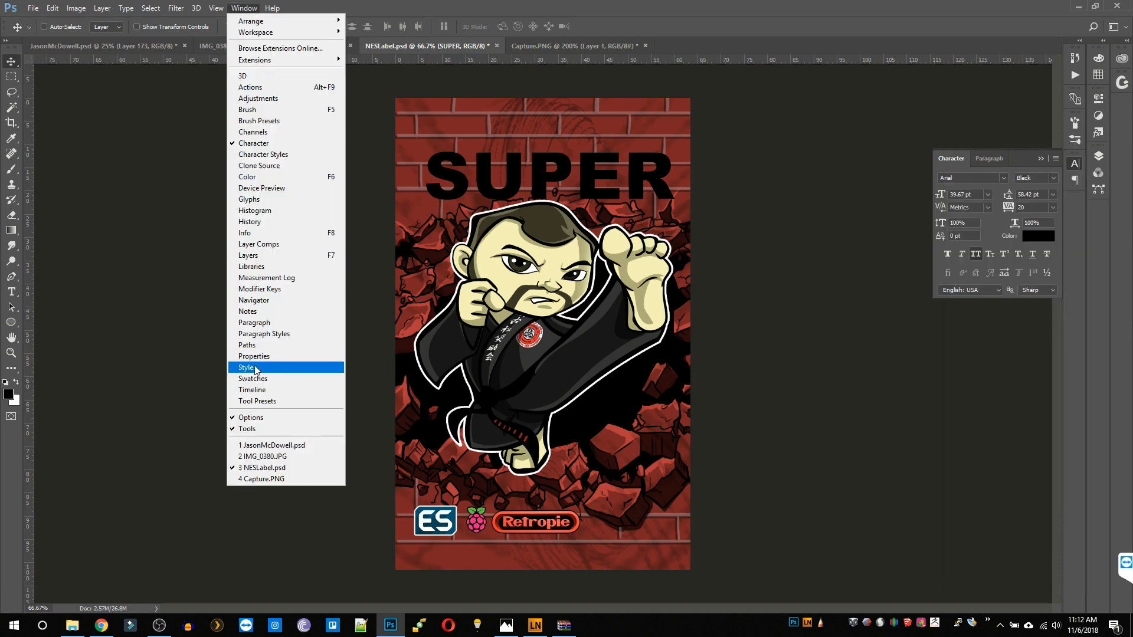
left_click(253, 363)
left_click(1010, 114)
left_click(1059, 120)
left_click(1066, 117)
left_click(1011, 133)
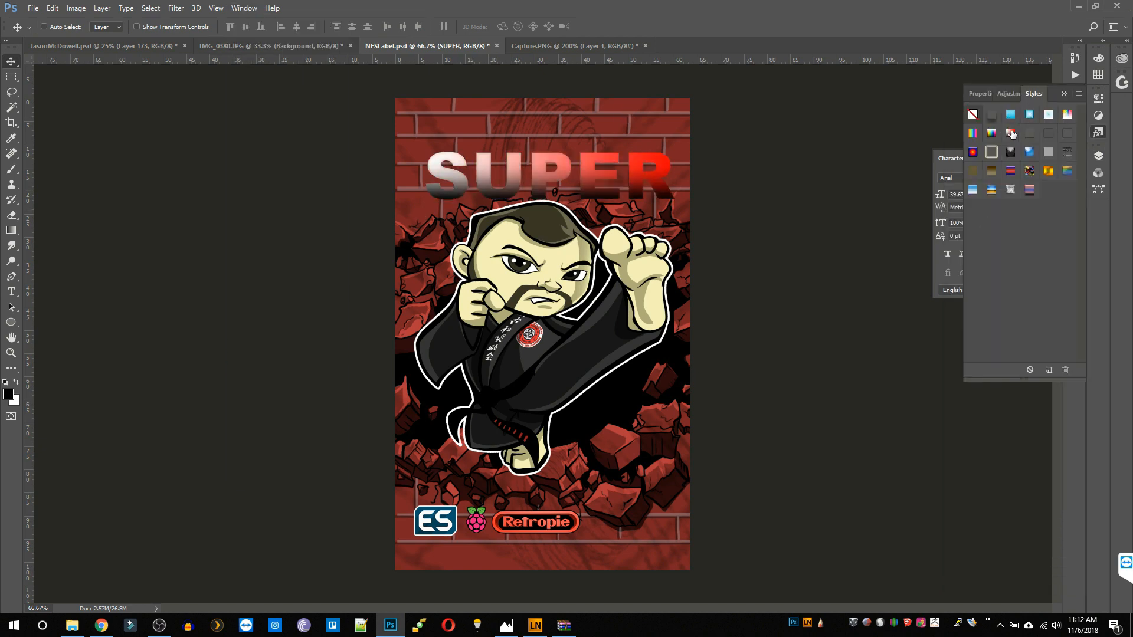
left_click(991, 190)
left_click(973, 190)
left_click(992, 190)
left_click(1063, 92)
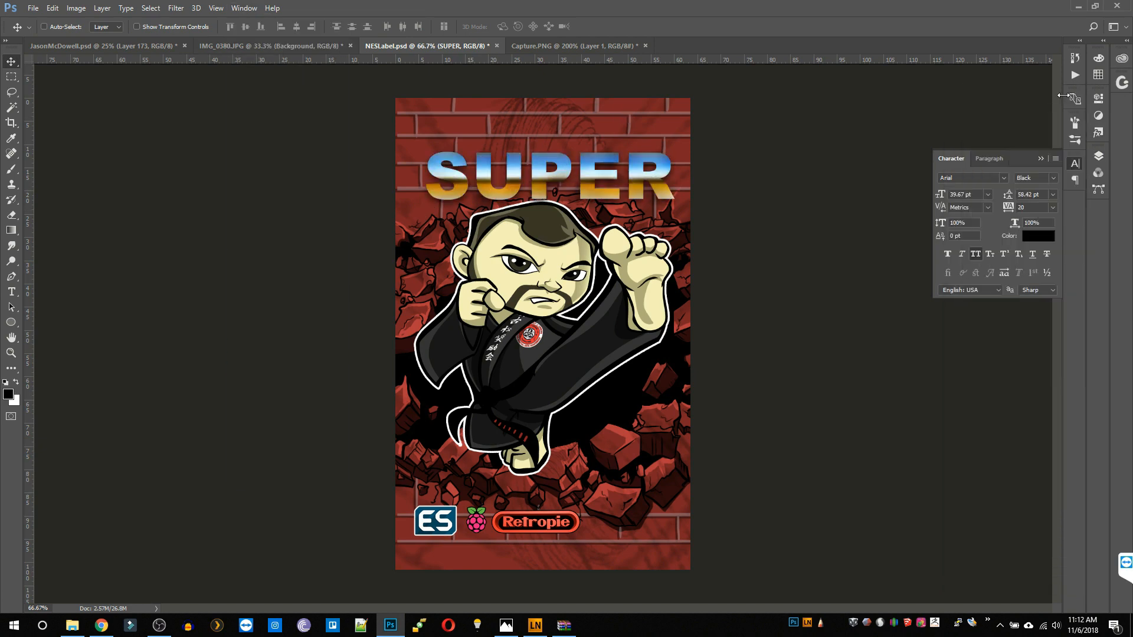
Hide the newly made SUPER text and show the original Kick-Out! and Super title layers.
key("F7")
left_click(954, 236)
left_click(954, 383)
left_click(954, 451)
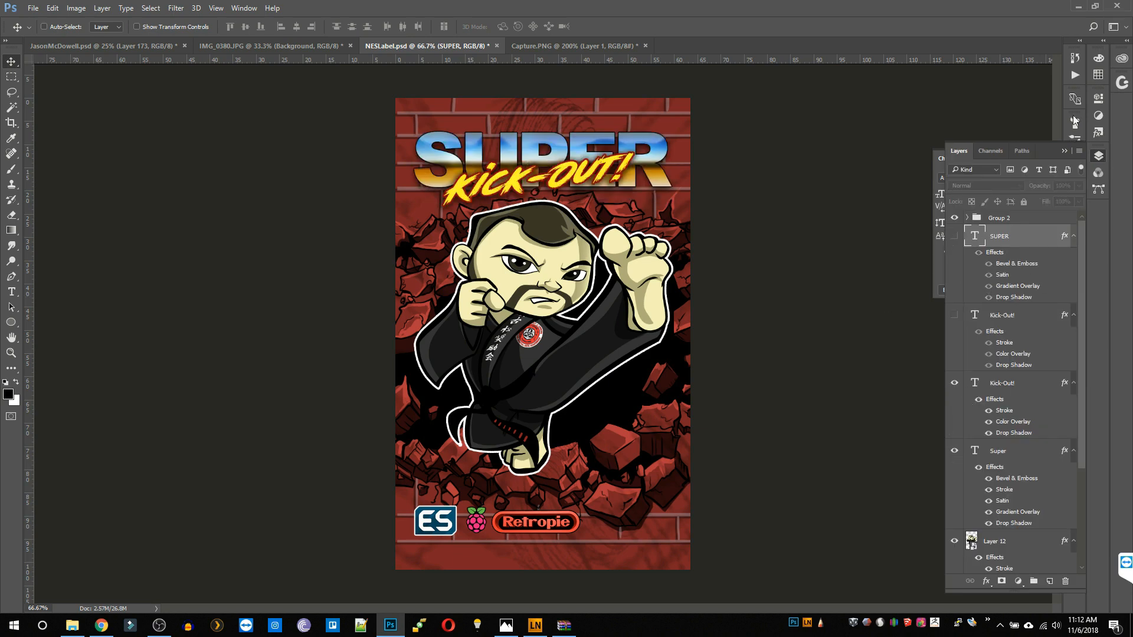
Collapse the open panels and view the finished label full screen on black without rulers.
key("F7")
left_click(1041, 159)
key("f")
key("f")
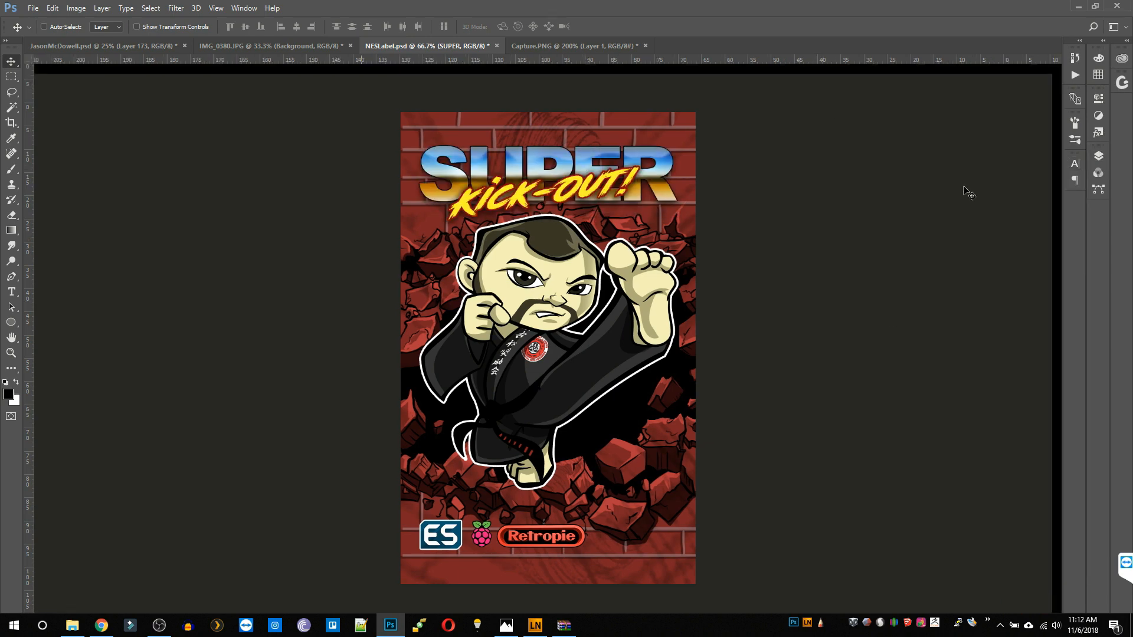
key("ctrl+r")
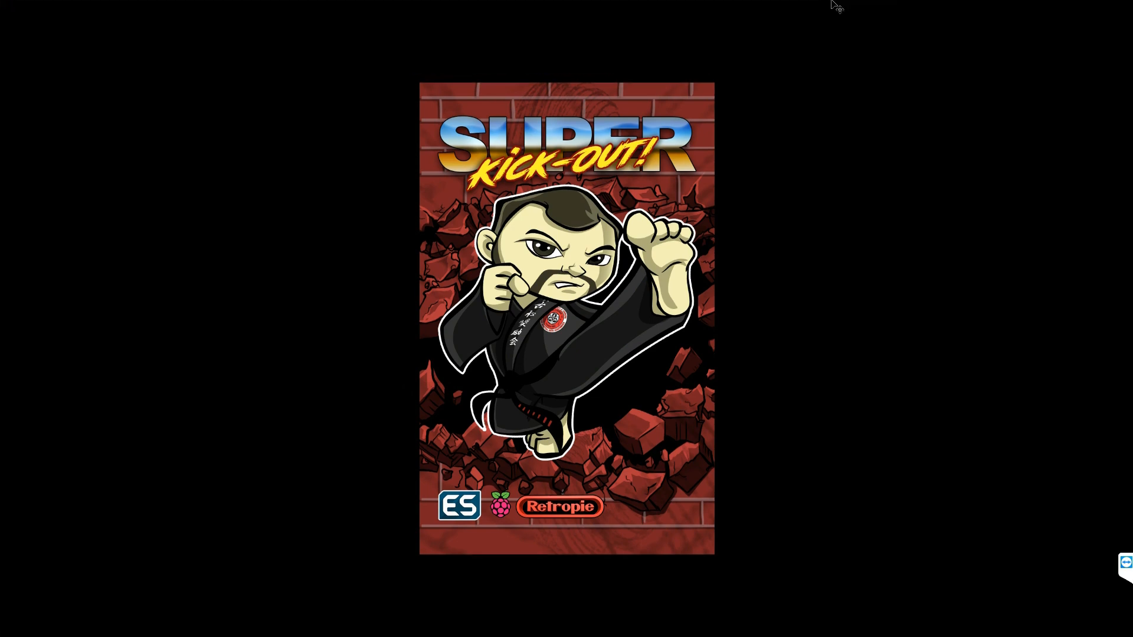